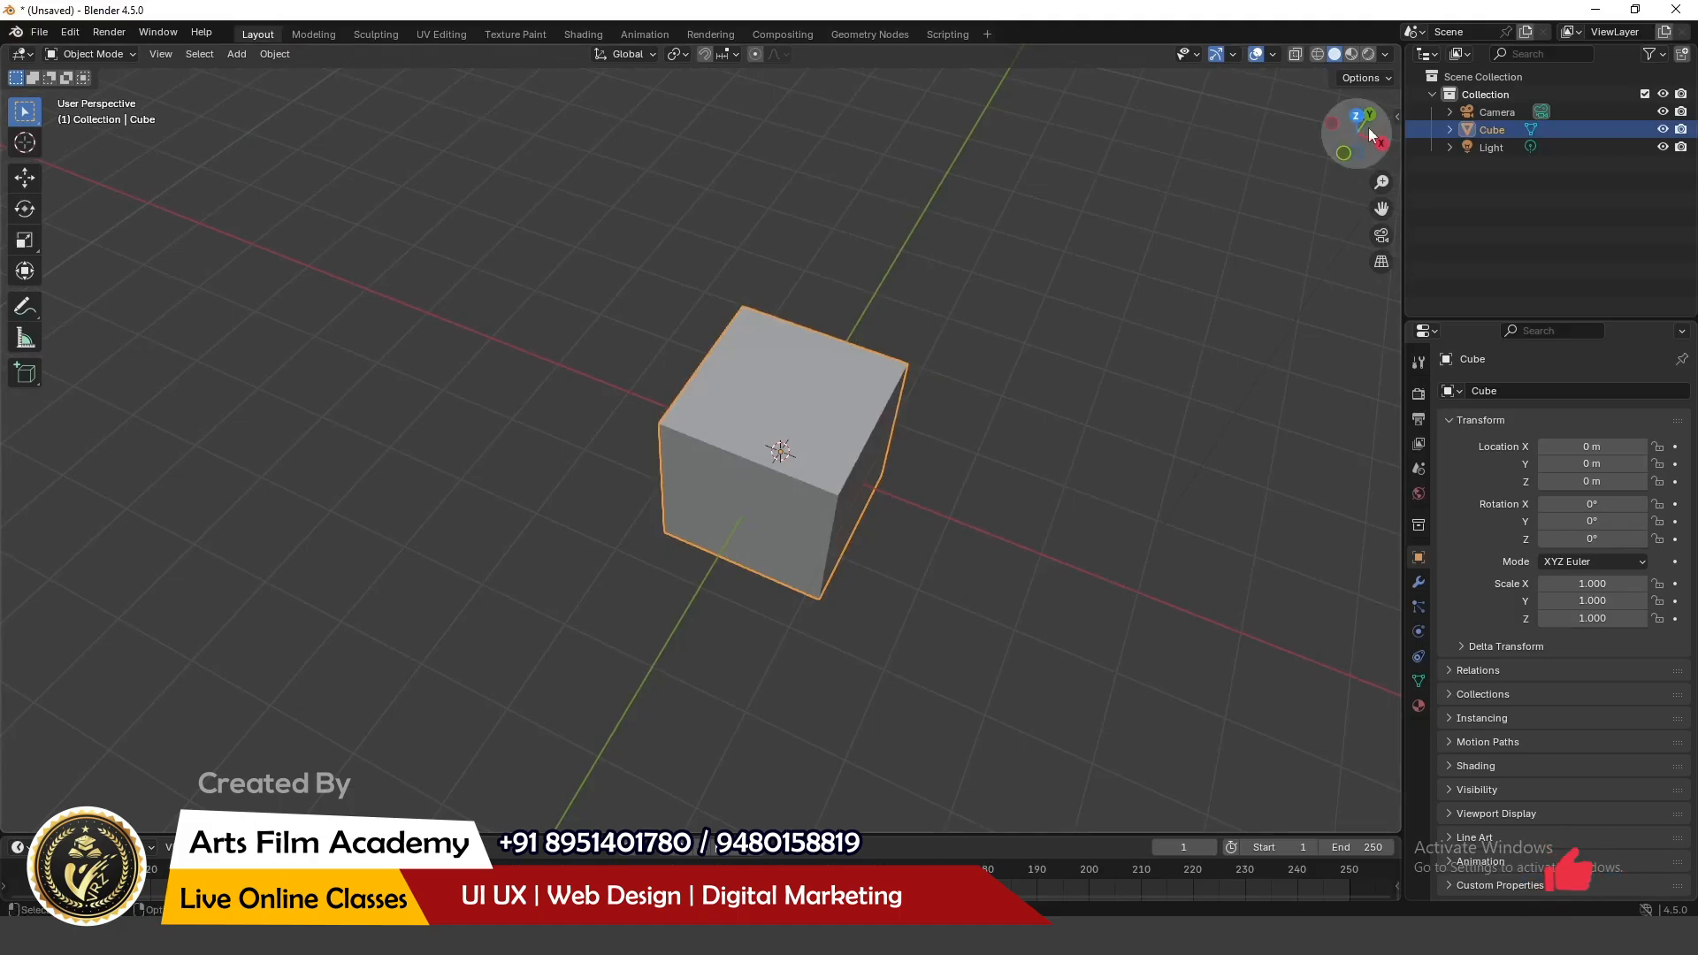
Step: Raise the cube along Z to about 2.32 m in the right orthographic view
{"action": "left_click", "coordinate": [1381, 142]}
{"action": "scroll", "coordinate": [798, 458], "scroll_direction": "up", "scroll_amount": 1}
{"action": "scroll", "coordinate": [735, 401], "scroll_direction": "down", "scroll_amount": 2}
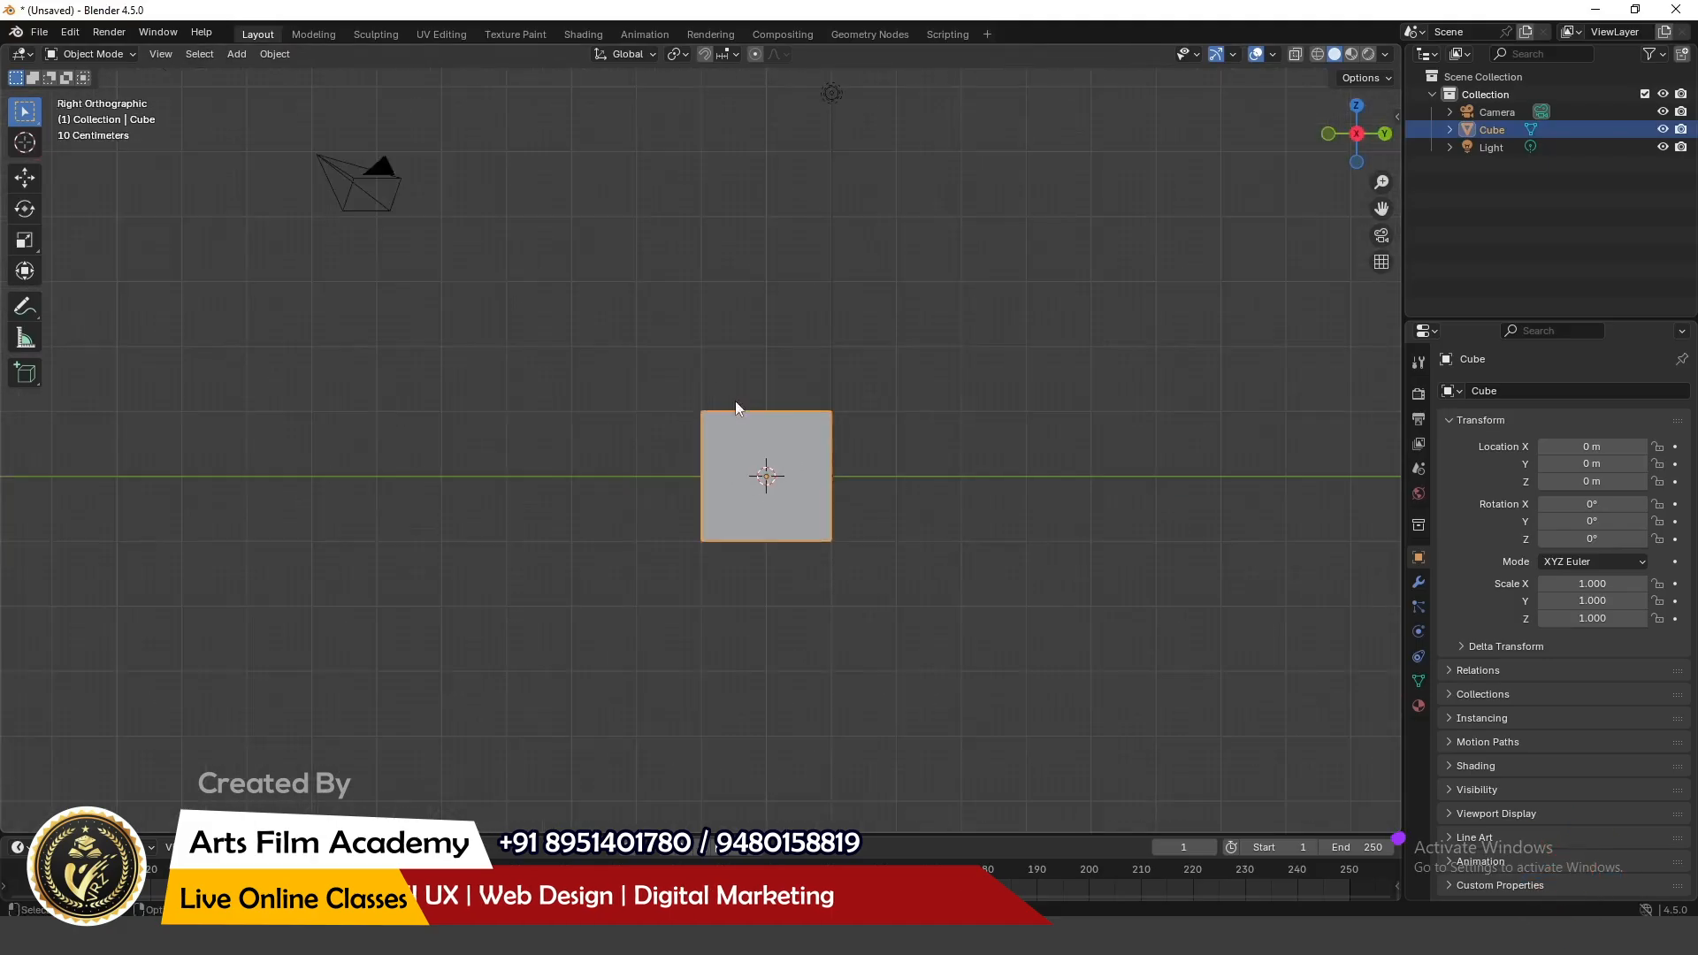
{"action": "scroll", "coordinate": [837, 371], "scroll_direction": "up", "scroll_amount": 2}
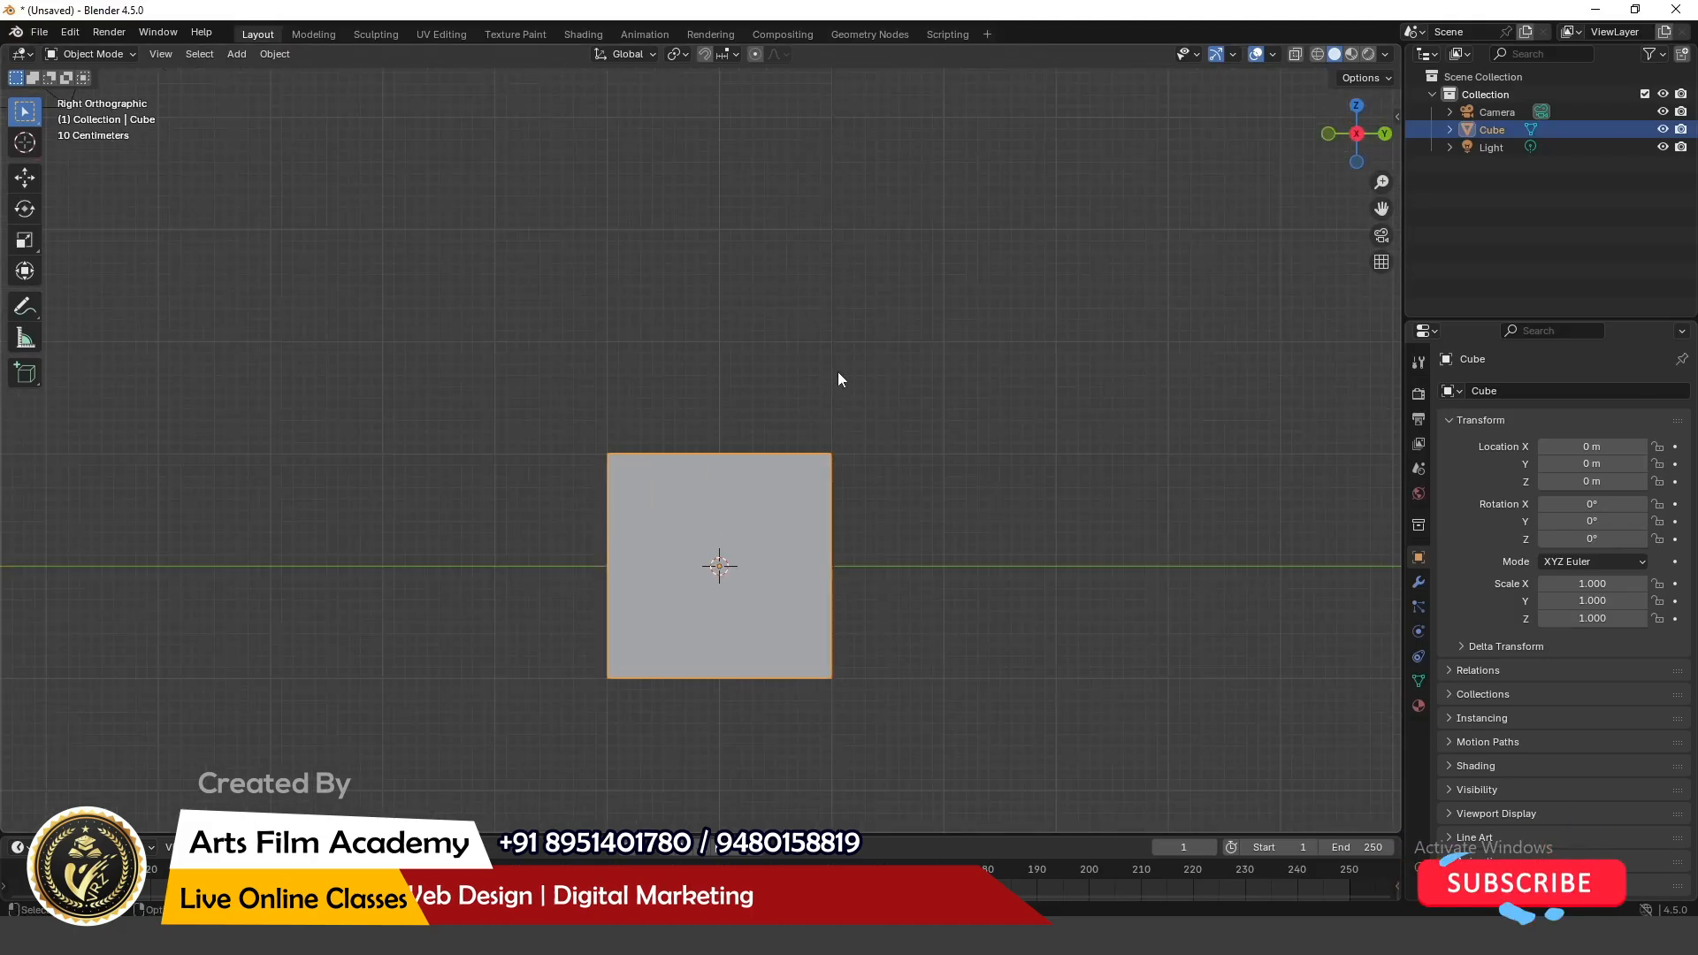
{"action": "left_click", "coordinate": [32, 179]}
{"action": "left_click_drag", "start_coordinate": [717, 506], "coordinate": [736, 242]}
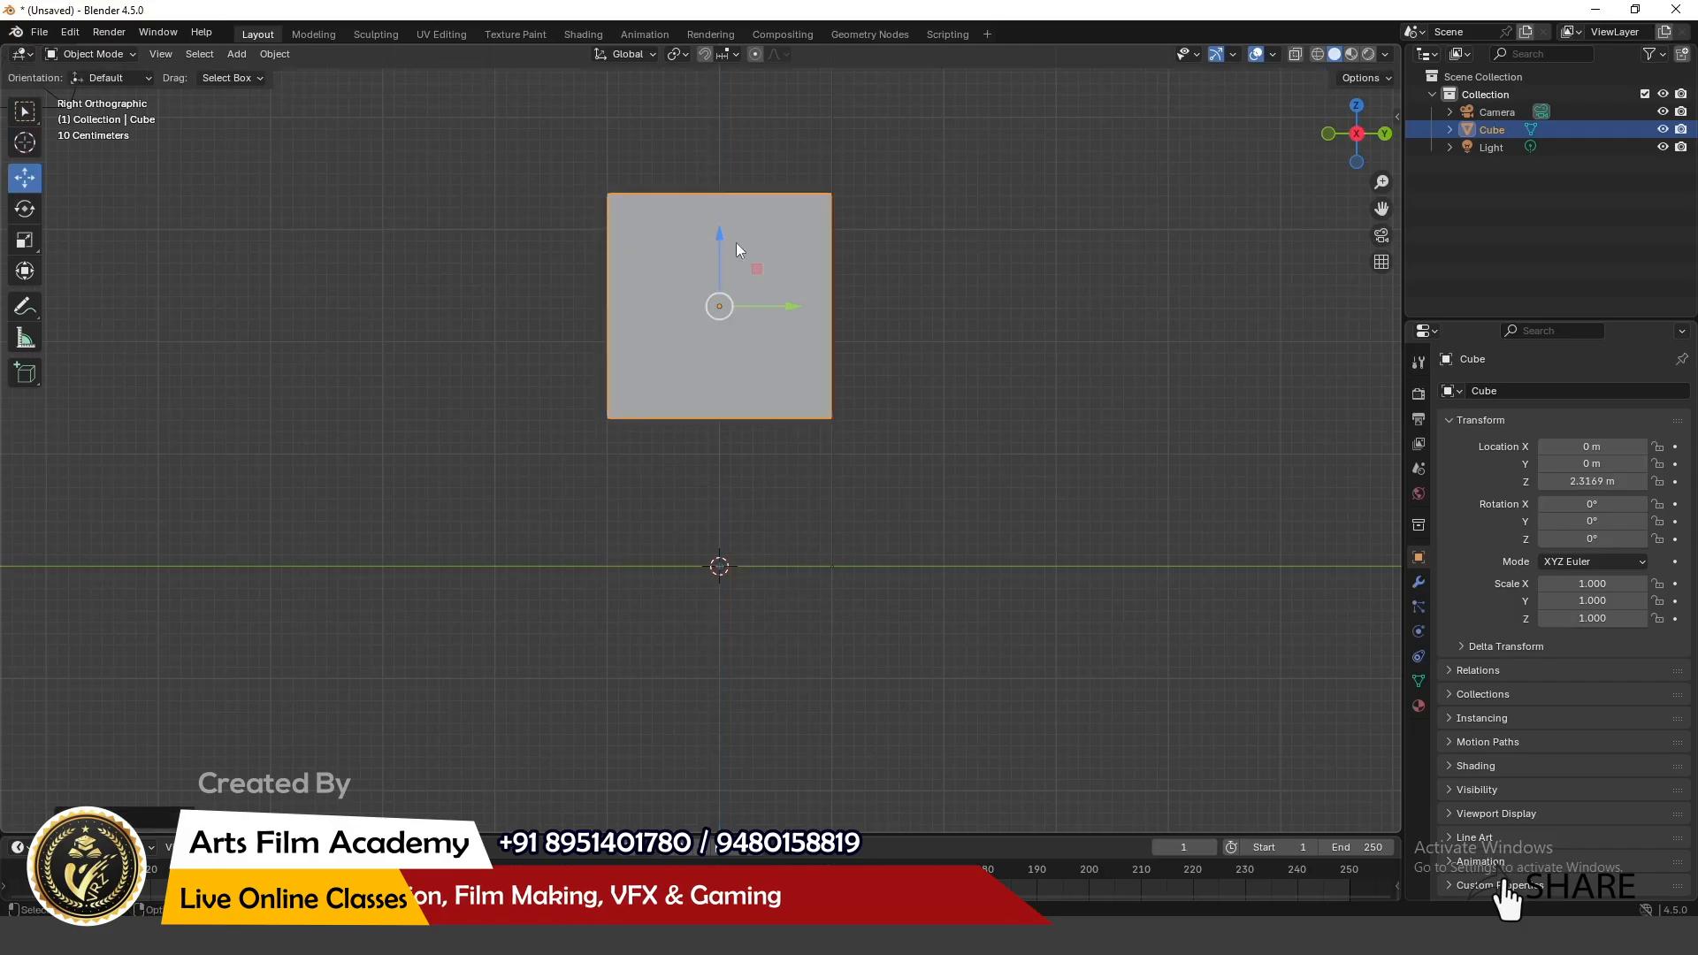
Step: Scale the cube along Z to about 3.89 and move it to about Y -7.45 m, Z 3.89 m
{"action": "scroll", "coordinate": [702, 619], "scroll_direction": "down", "scroll_amount": 3}
{"action": "scroll", "coordinate": [727, 401], "scroll_direction": "up", "scroll_amount": 2}
{"action": "scroll", "coordinate": [753, 522], "scroll_direction": "up", "scroll_amount": 1}
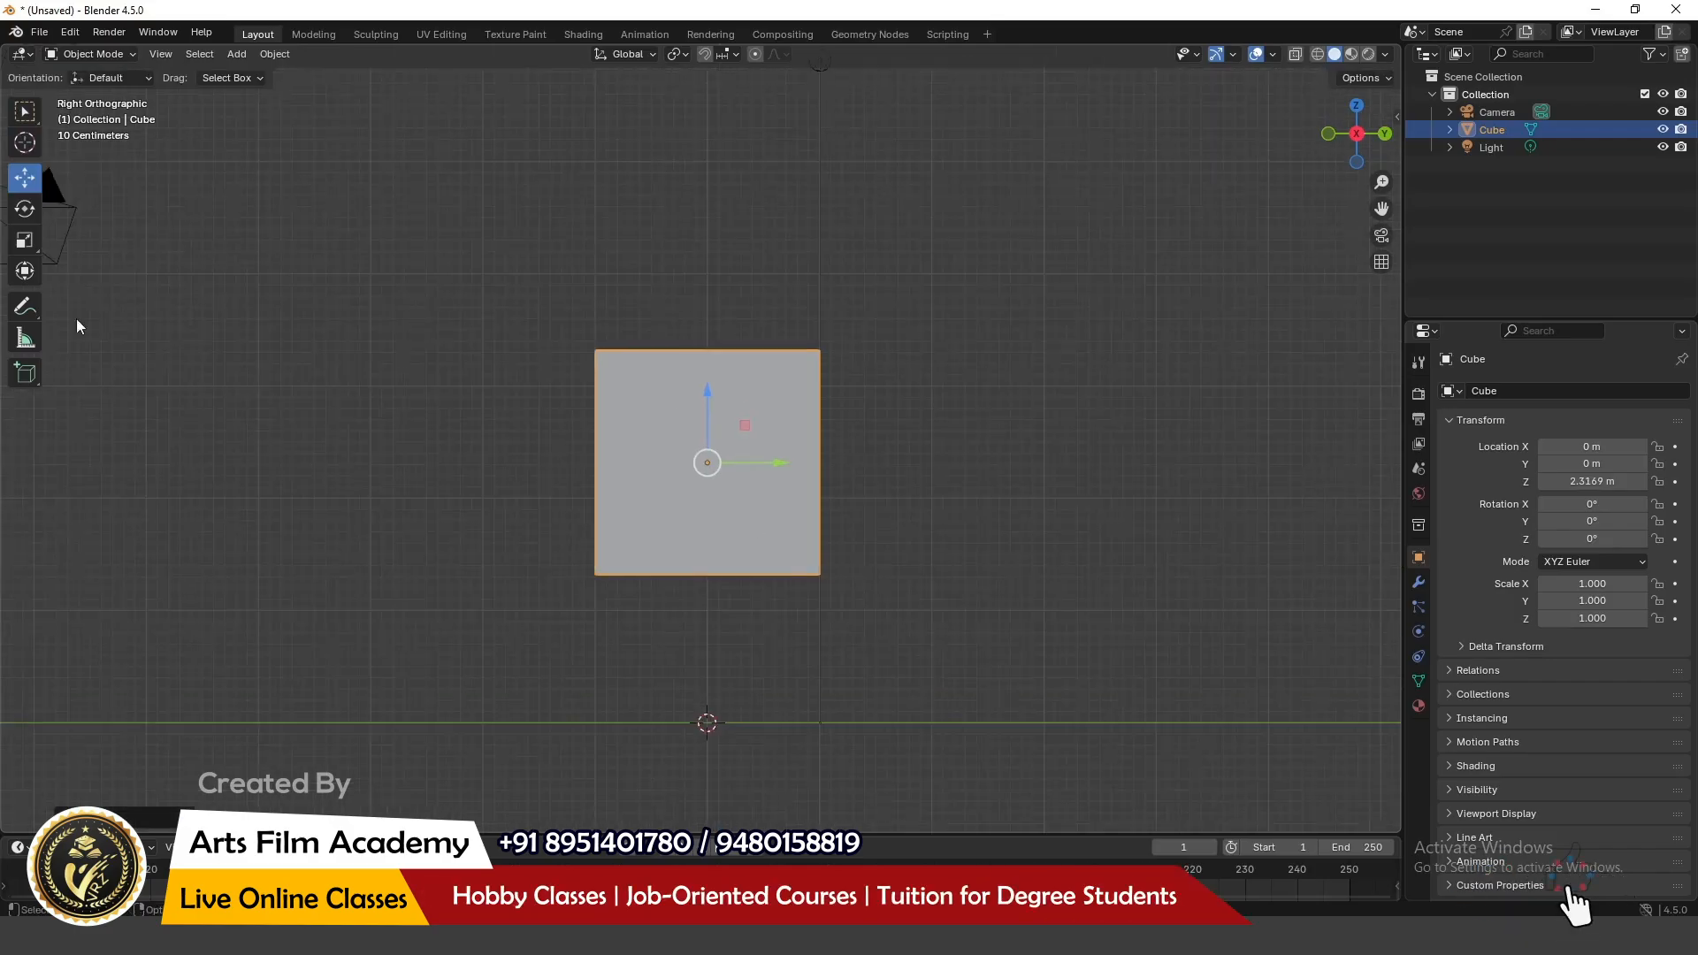
{"action": "left_click", "coordinate": [24, 241]}
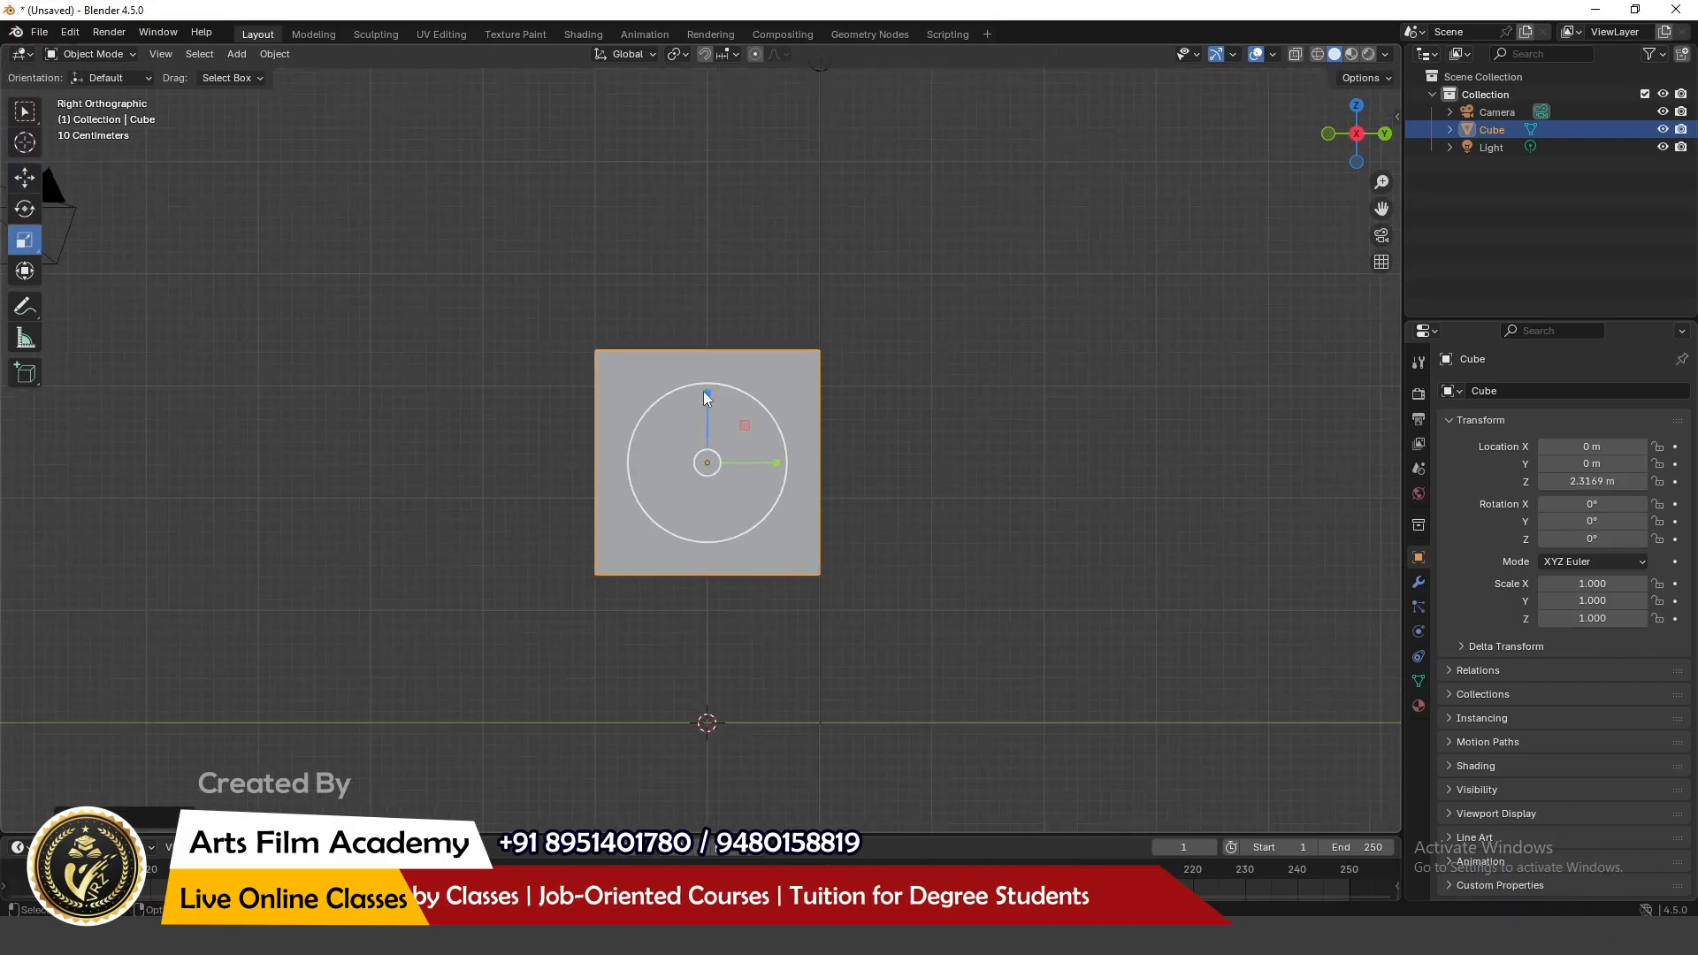
{"action": "left_click_drag", "start_coordinate": [708, 391], "coordinate": [699, 235]}
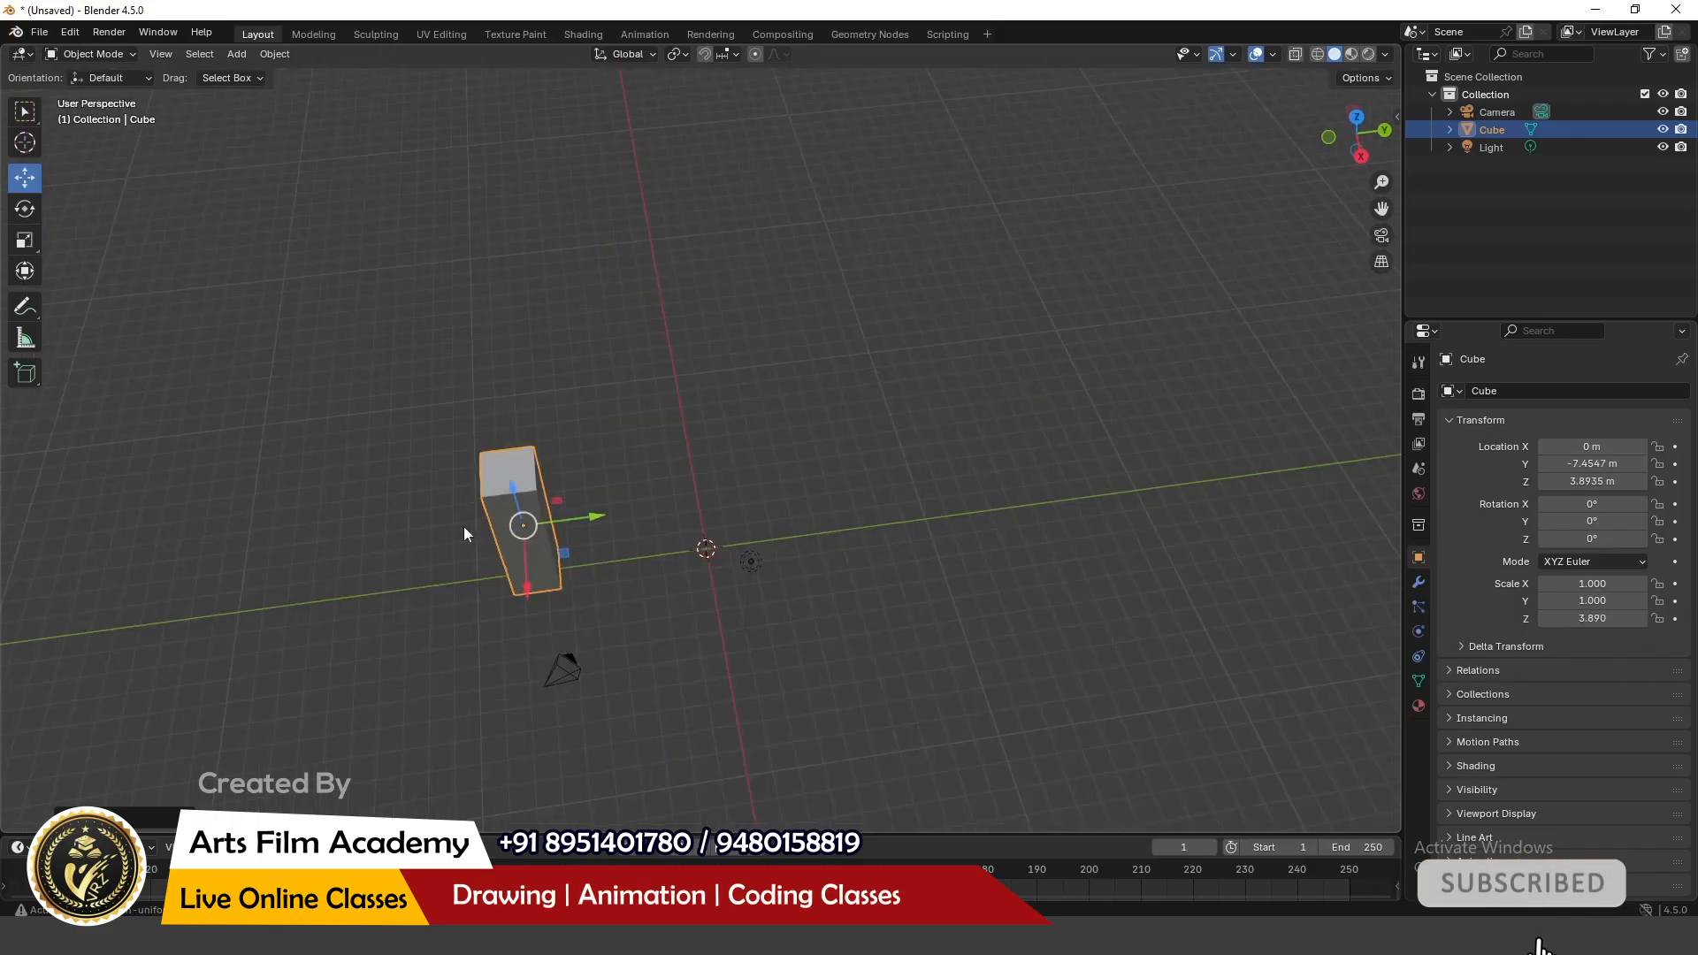
Step: Open the tall block's mesh for editing in Edit Mode
{"action": "scroll", "coordinate": [464, 552], "scroll_direction": "up", "scroll_amount": 4}
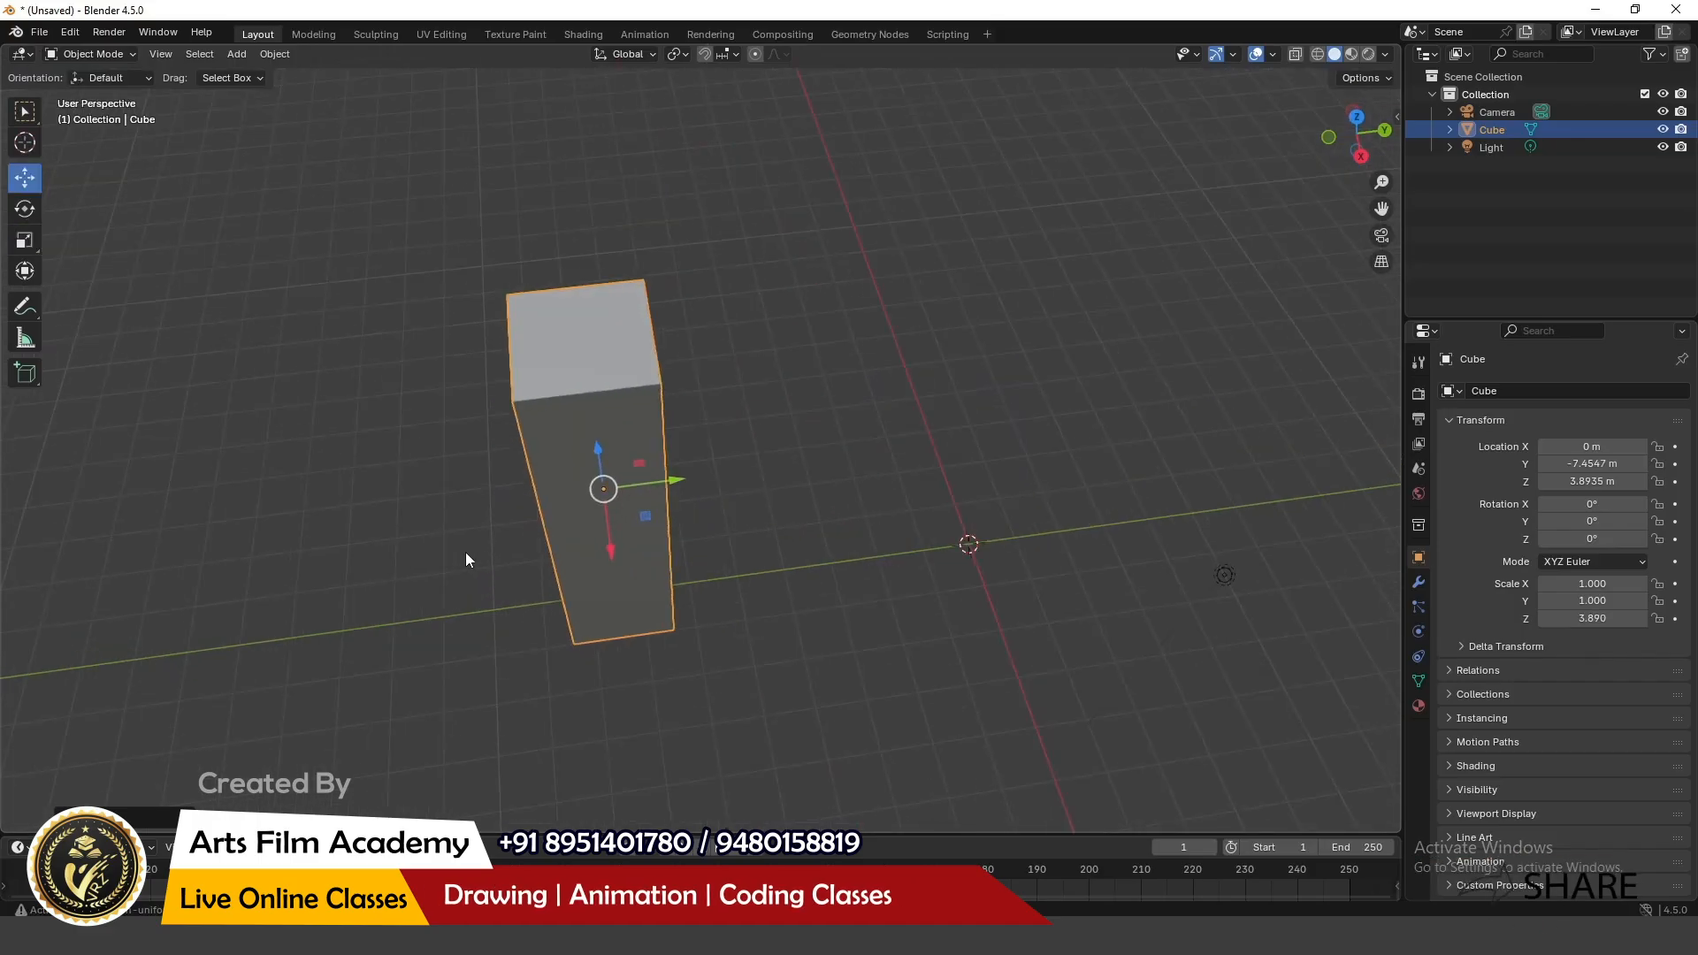
{"action": "middle_click_drag", "start_coordinate": [465, 552], "coordinate": [544, 394]}
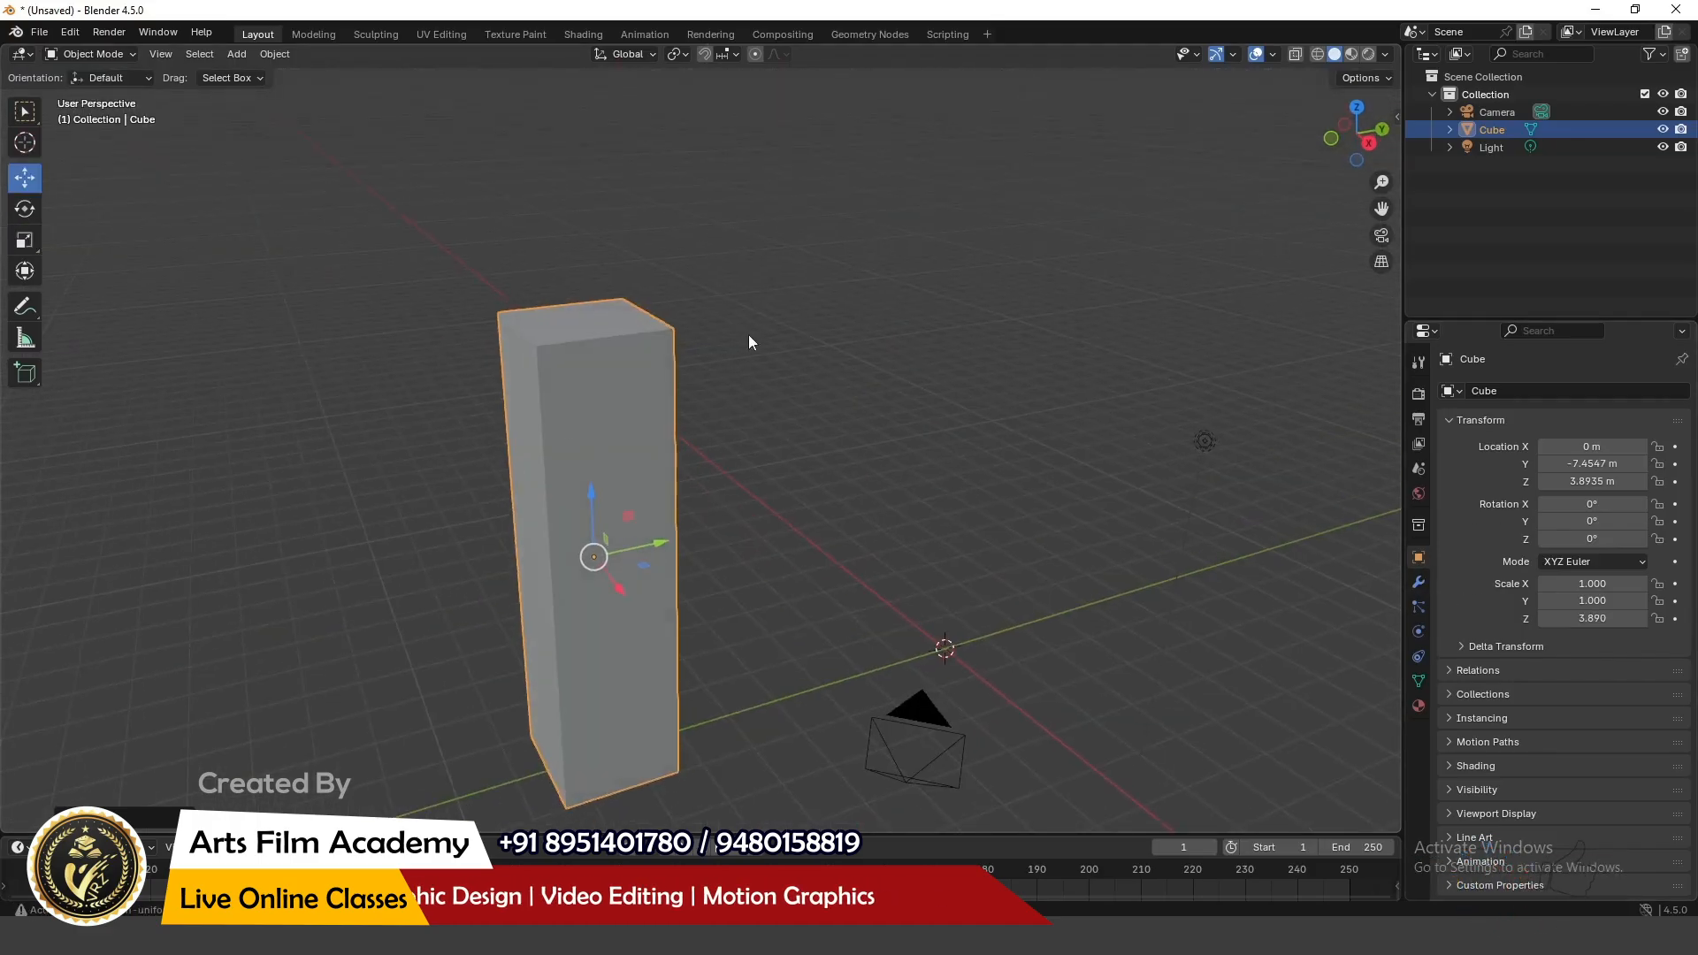
{"action": "left_click", "coordinate": [96, 54]}
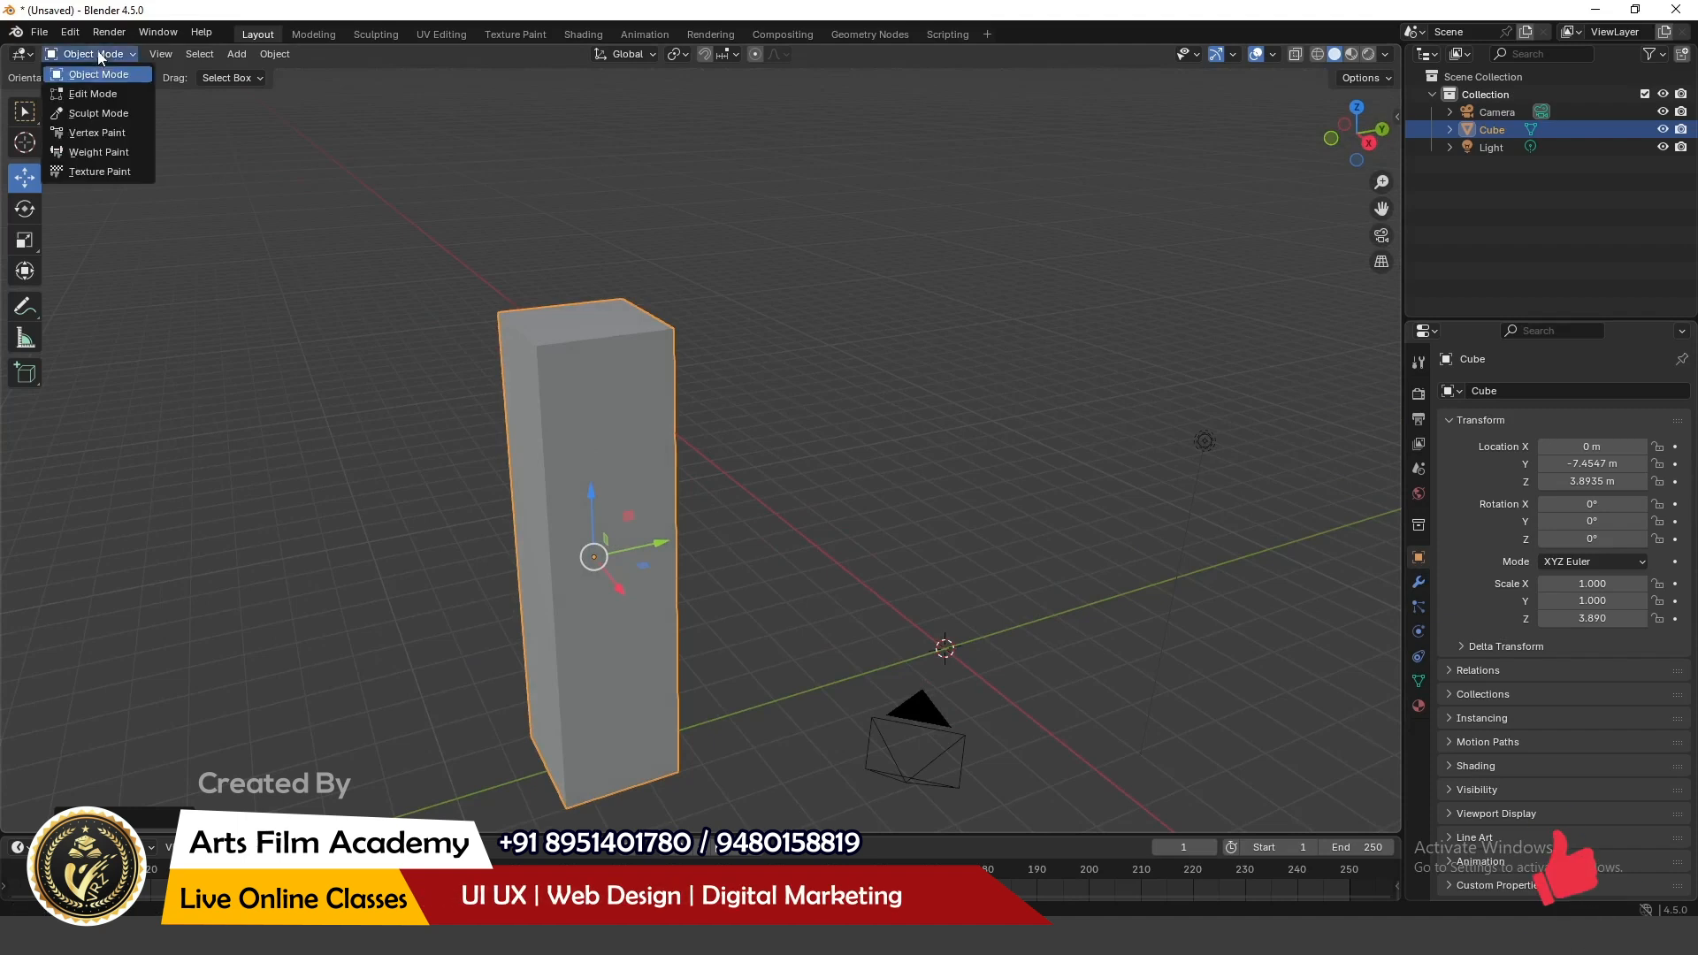
{"action": "left_click", "coordinate": [100, 94]}
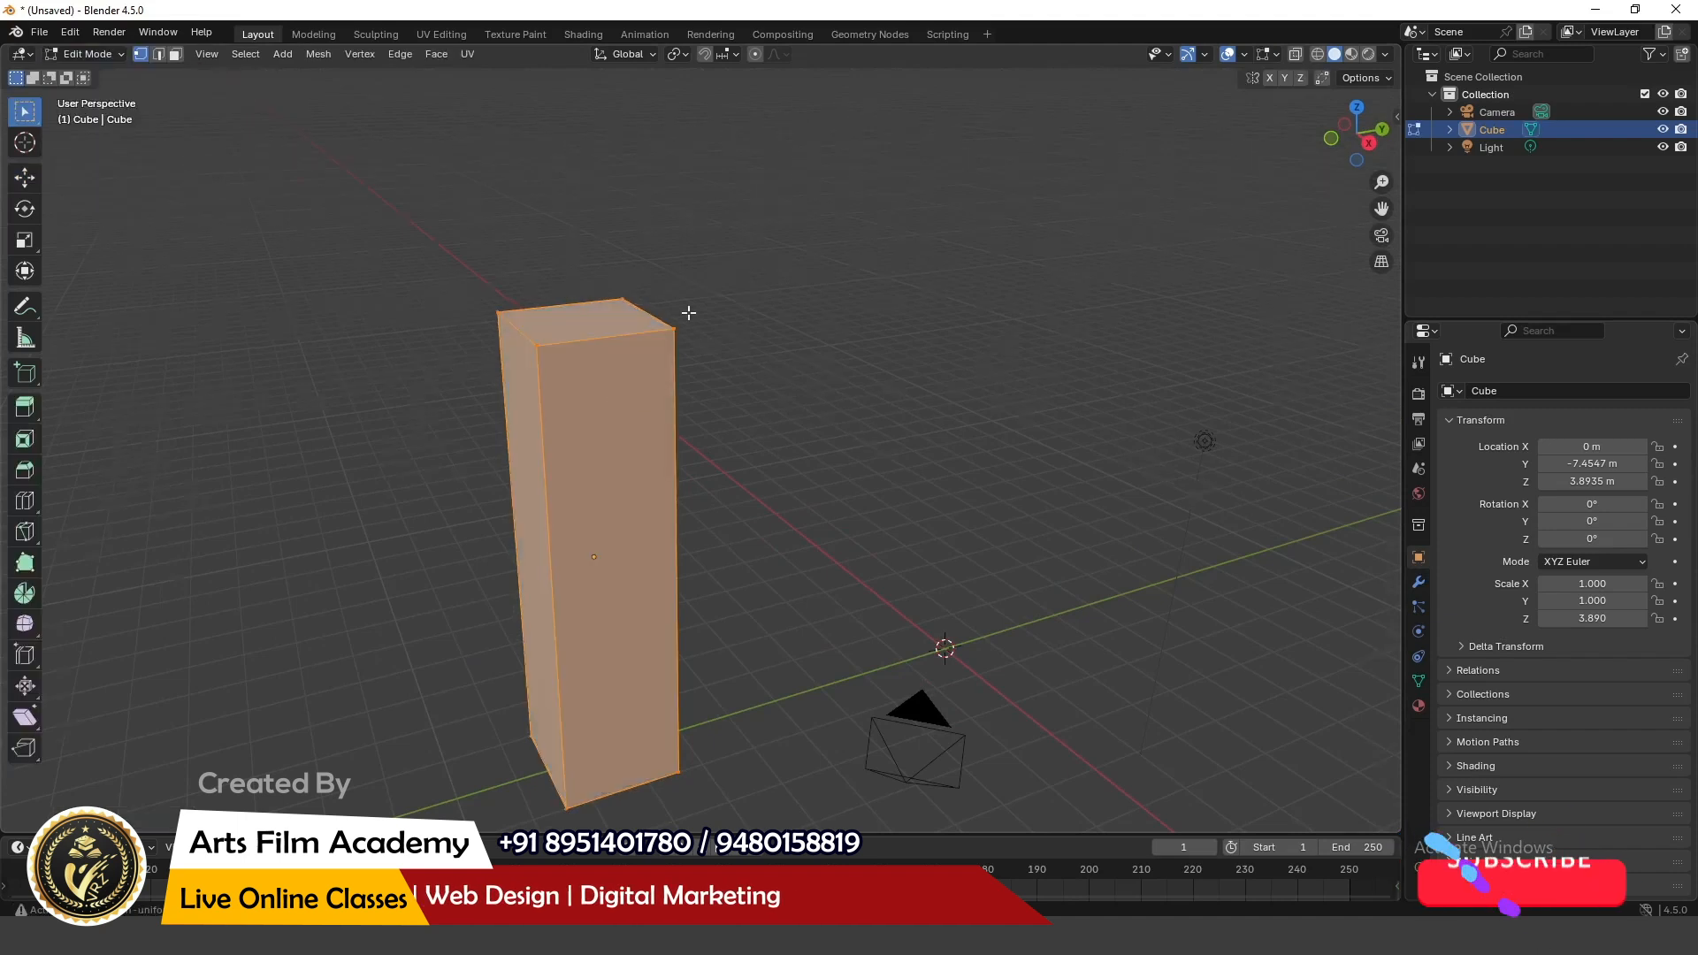
Step: Try subdividing the block's whole mesh with 4 cuts, and undo the subdivision
{"action": "middle_click_drag", "start_coordinate": [686, 310], "coordinate": [584, 380]}
{"action": "left_click", "coordinate": [401, 54]}
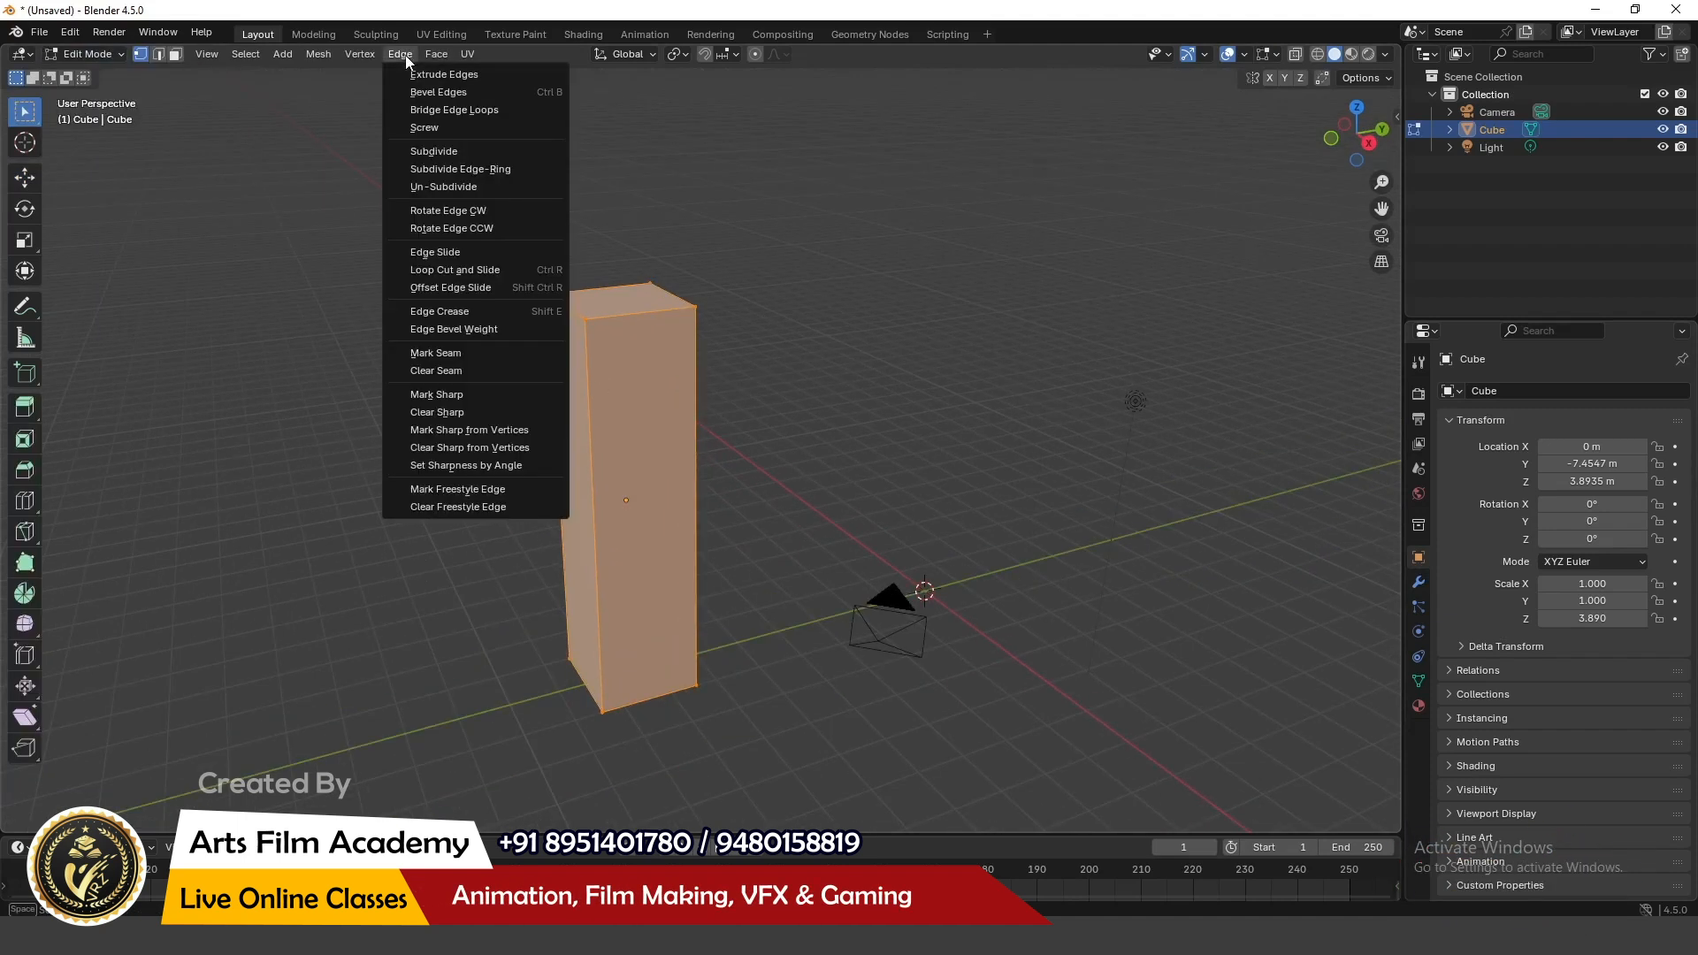
{"action": "left_click", "coordinate": [451, 152]}
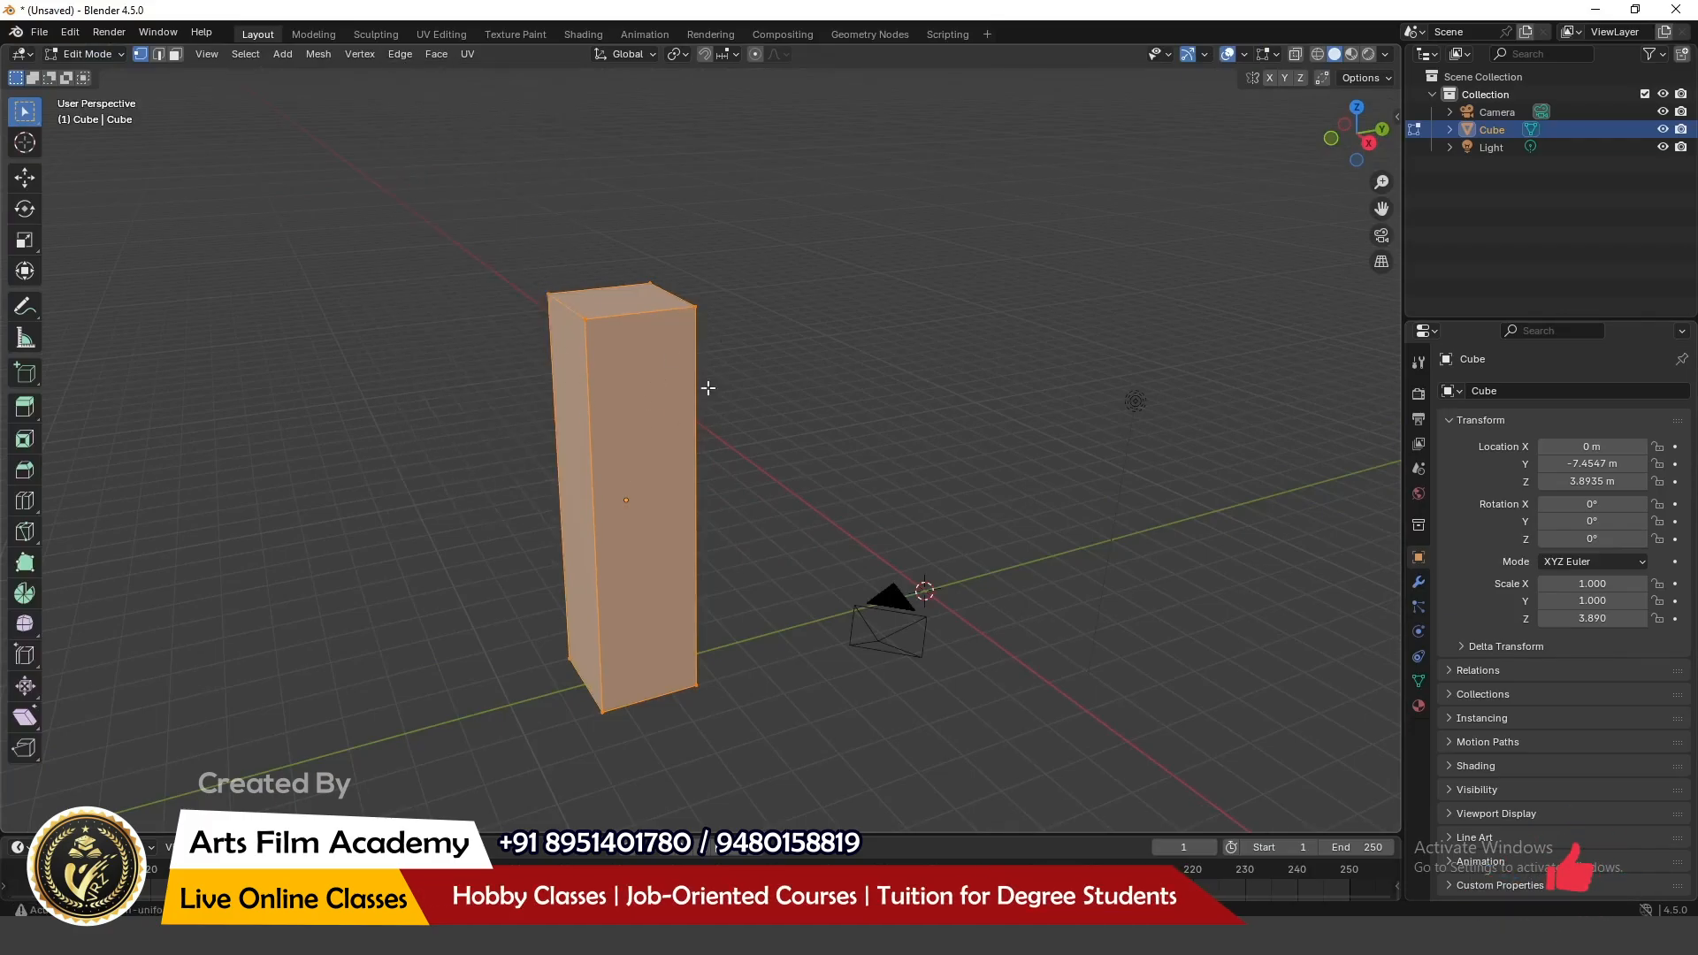
{"action": "left_click", "coordinate": [403, 55]}
{"action": "left_click", "coordinate": [434, 152]}
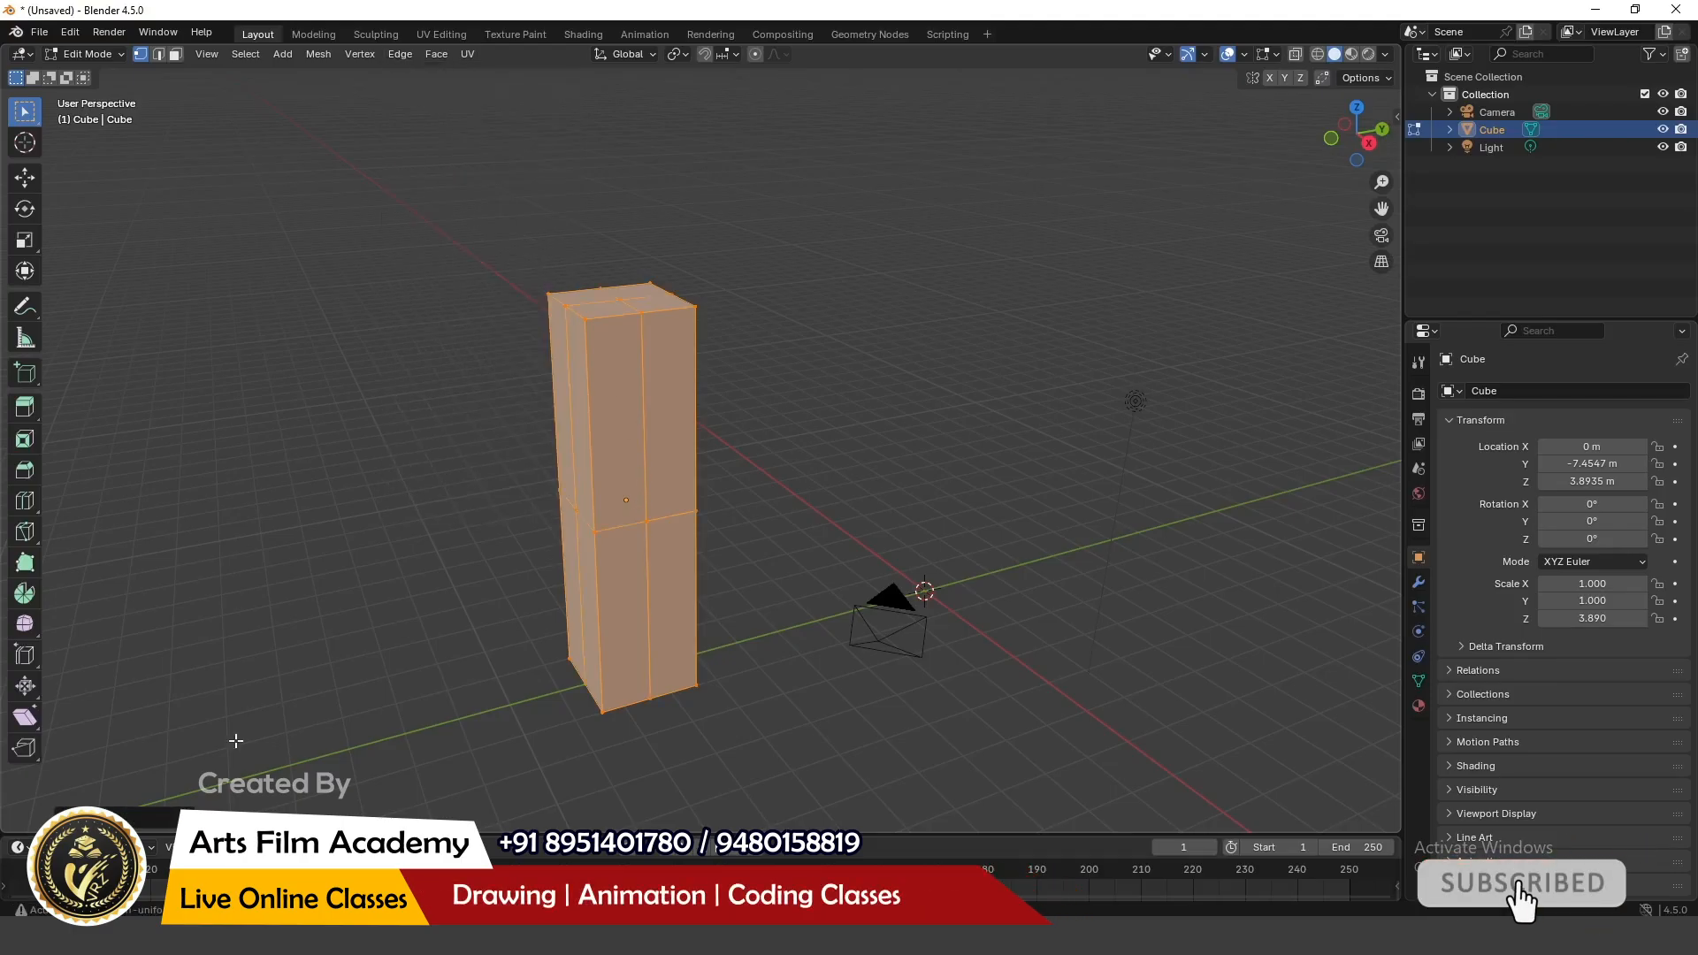
{"action": "left_click", "coordinate": [150, 822]}
{"action": "left_click_drag", "start_coordinate": [232, 697], "coordinate": [264, 697]}
{"action": "middle_click_drag", "start_coordinate": [318, 550], "coordinate": [383, 613]}
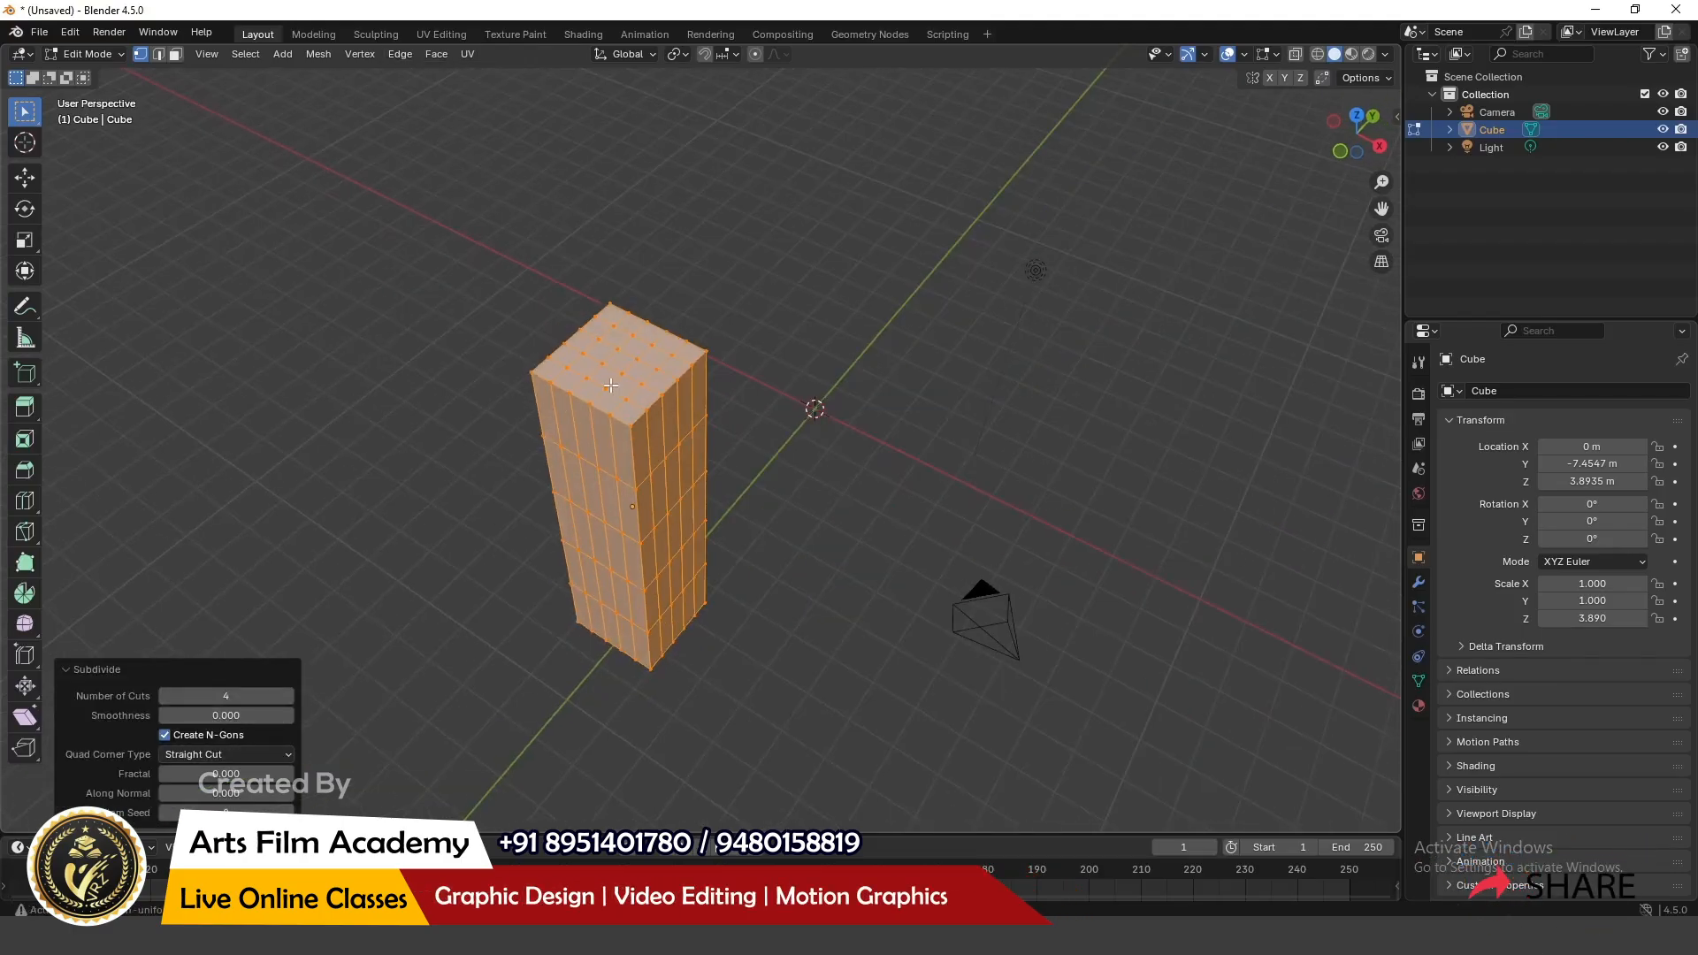
{"action": "middle_click_drag", "start_coordinate": [660, 525], "coordinate": [618, 486]}
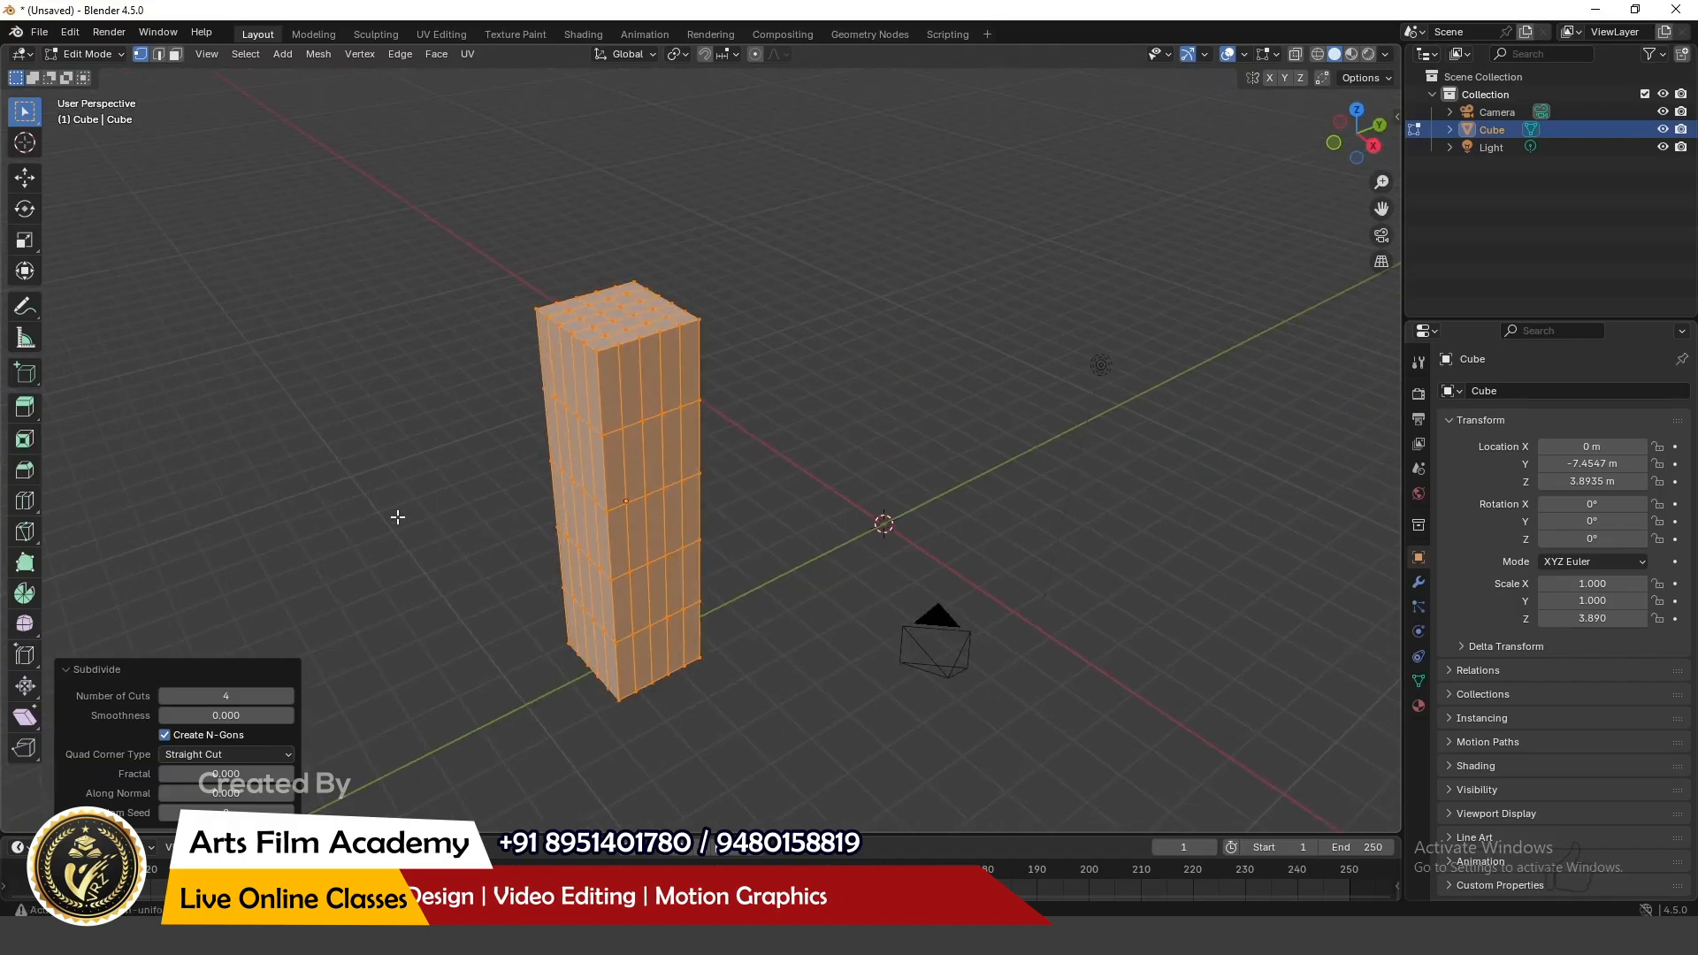
{"action": "key", "text": "ctrl+z"}
Step: Add 17 evenly spaced horizontal loop cuts along the block's height without sliding them
{"action": "middle_click_drag", "start_coordinate": [368, 419], "coordinate": [375, 375]}
{"action": "scroll", "coordinate": [654, 500], "scroll_direction": "up", "scroll_amount": 3}
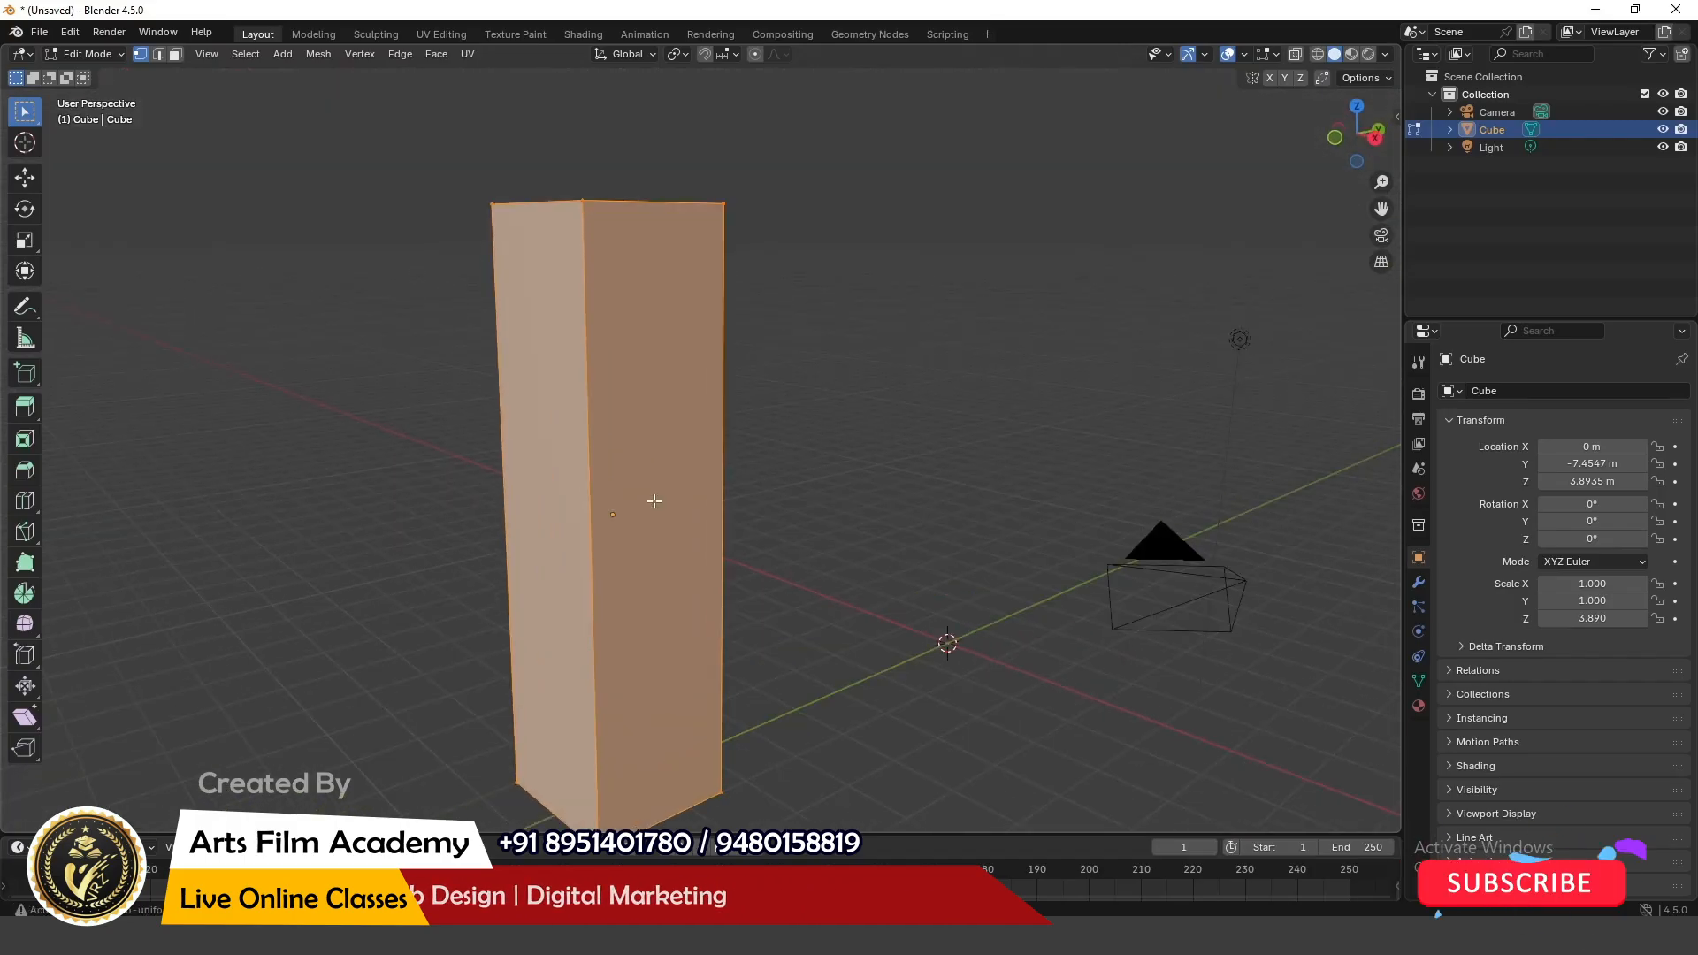
{"action": "key", "text": "ctrl+r"}
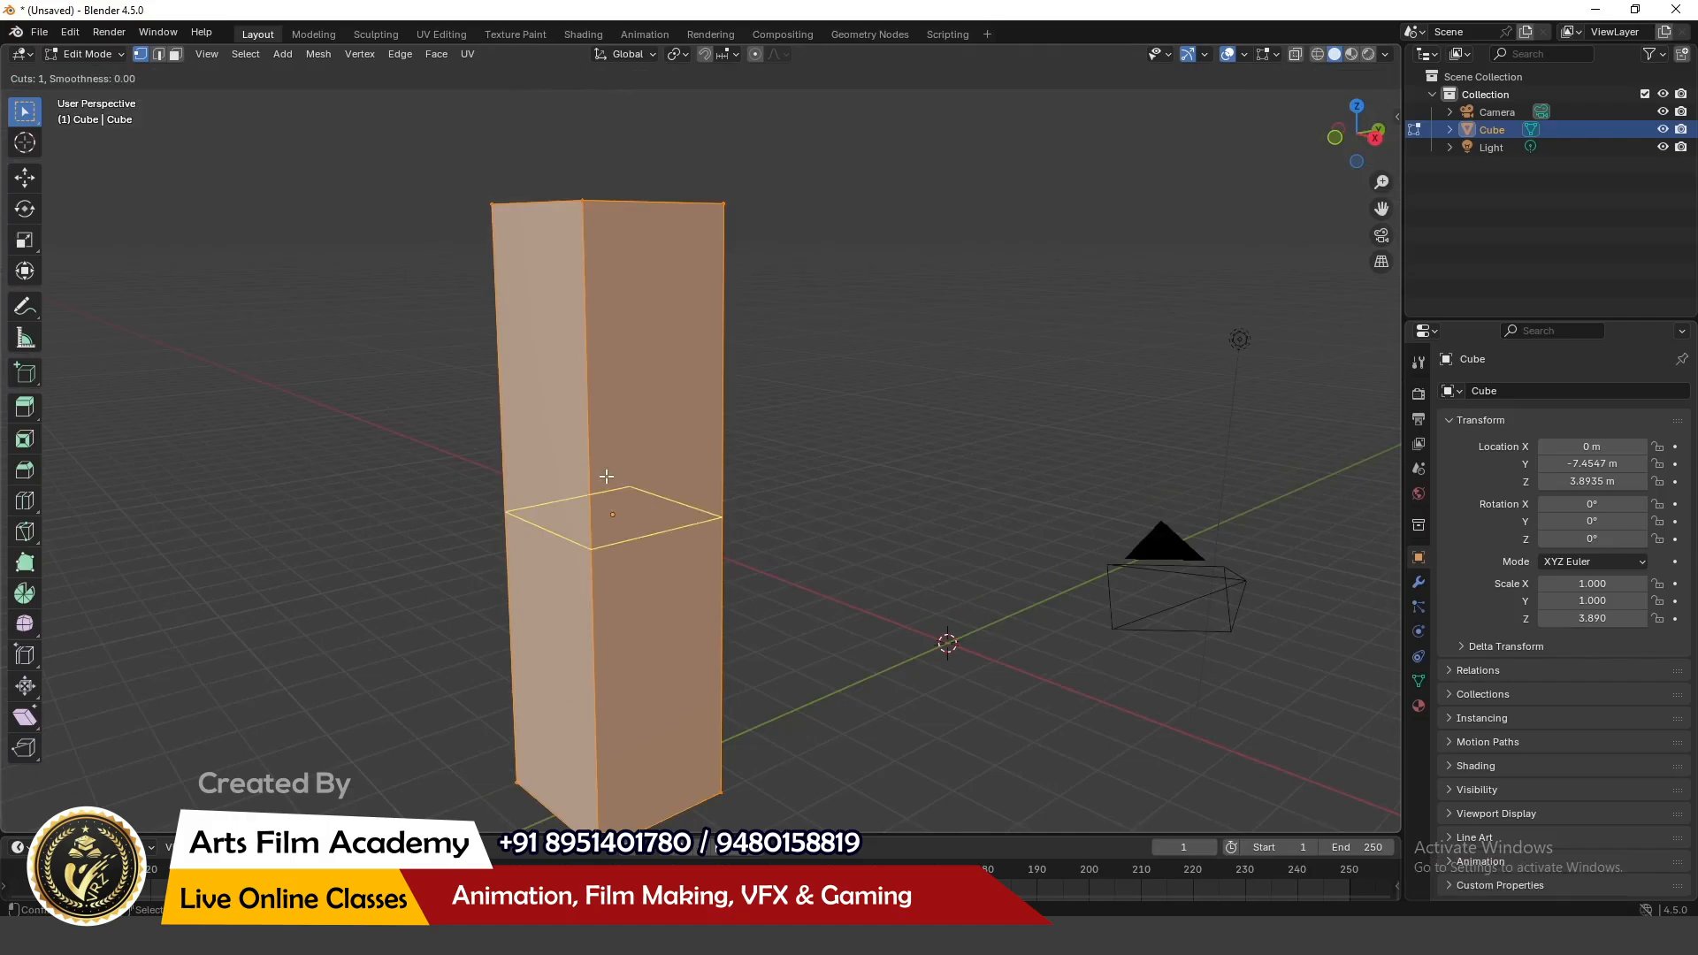
{"action": "scroll", "coordinate": [598, 473], "scroll_direction": "up", "scroll_amount": 8}
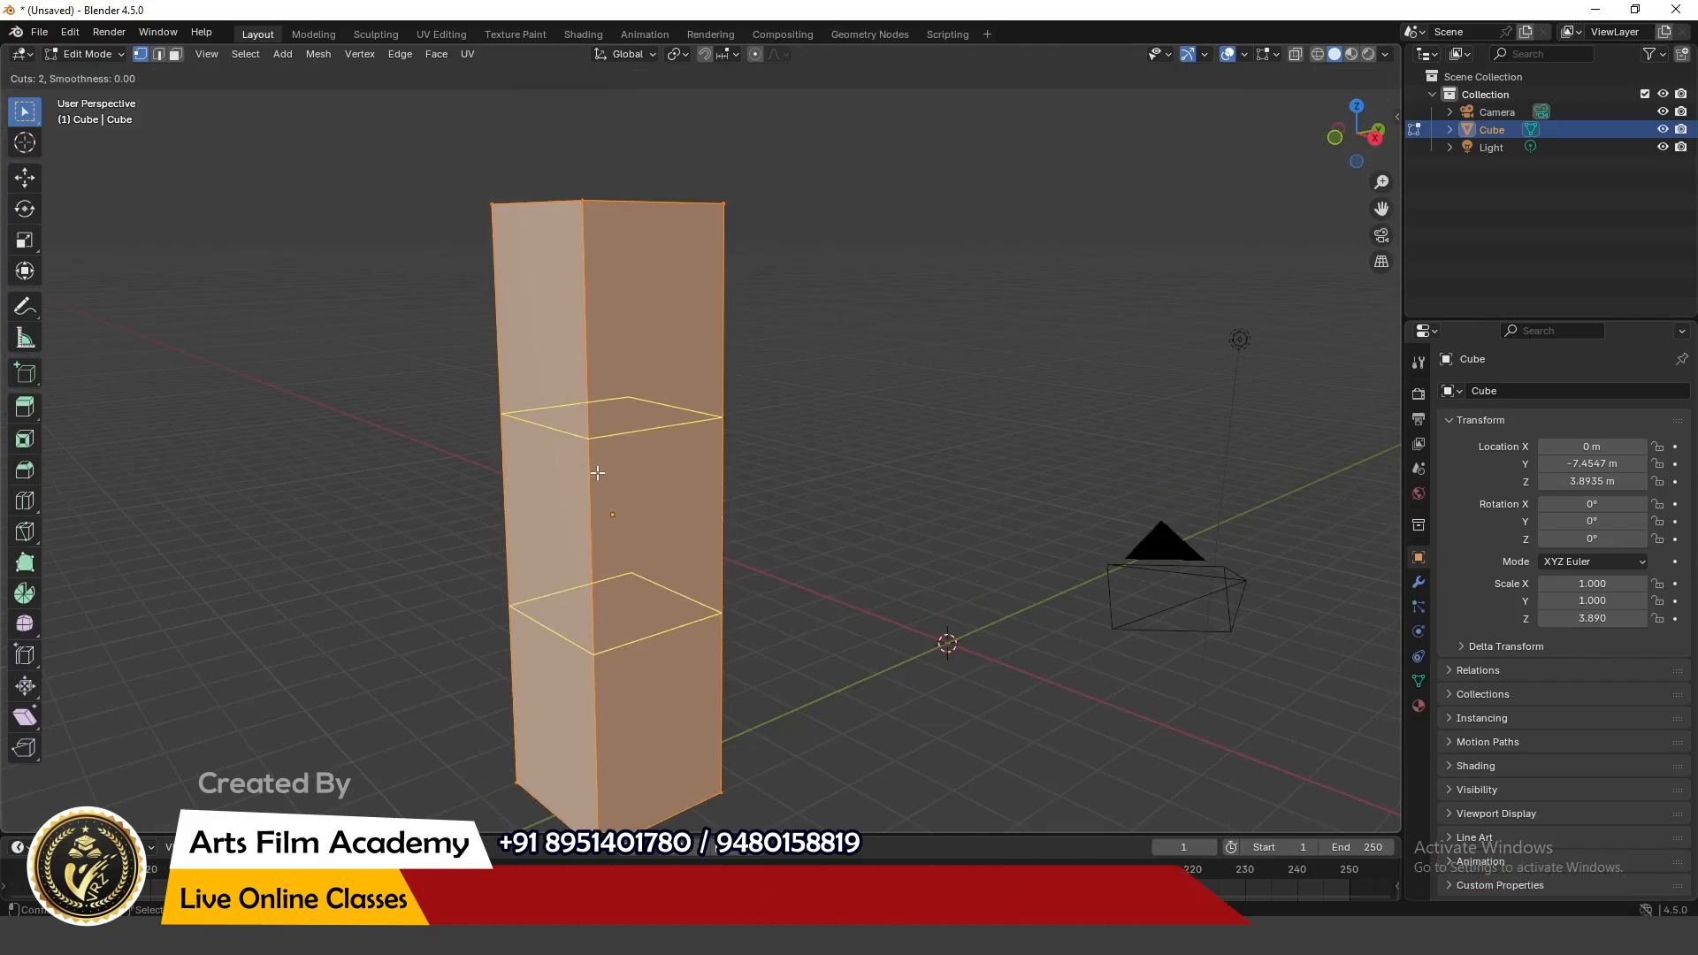
{"action": "scroll", "coordinate": [598, 474], "scroll_direction": "up", "scroll_amount": 6}
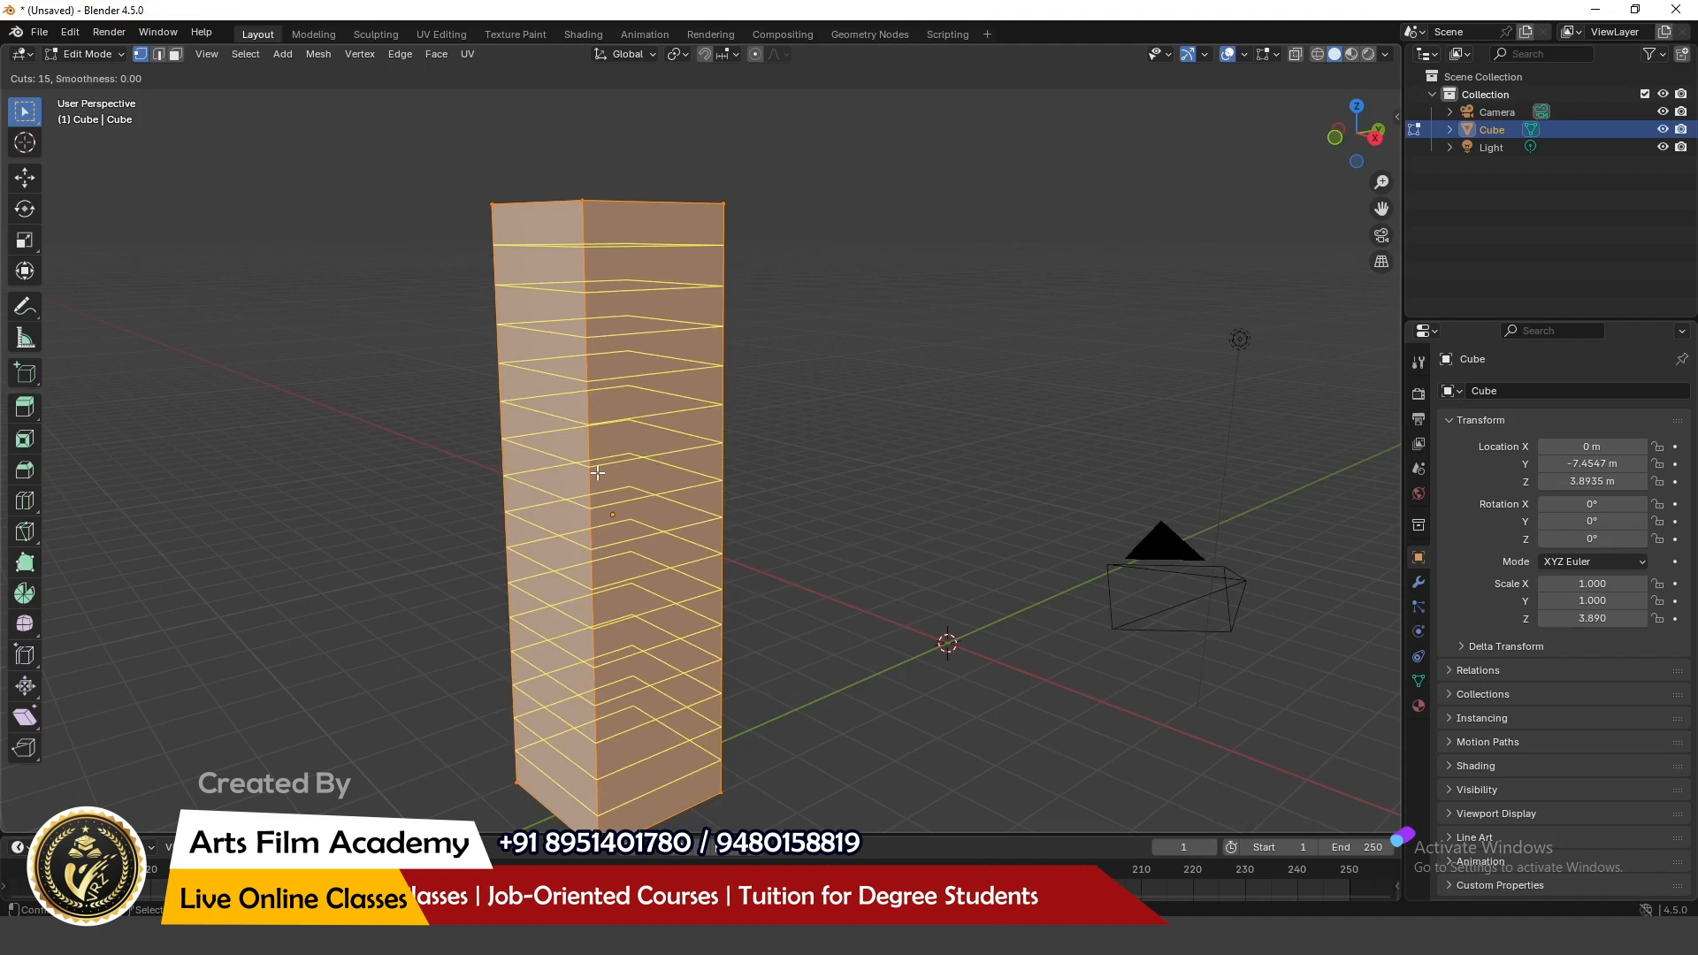
{"action": "scroll", "coordinate": [598, 473], "scroll_direction": "up", "scroll_amount": 3}
{"action": "scroll", "coordinate": [598, 473], "scroll_direction": "down", "scroll_amount": 1}
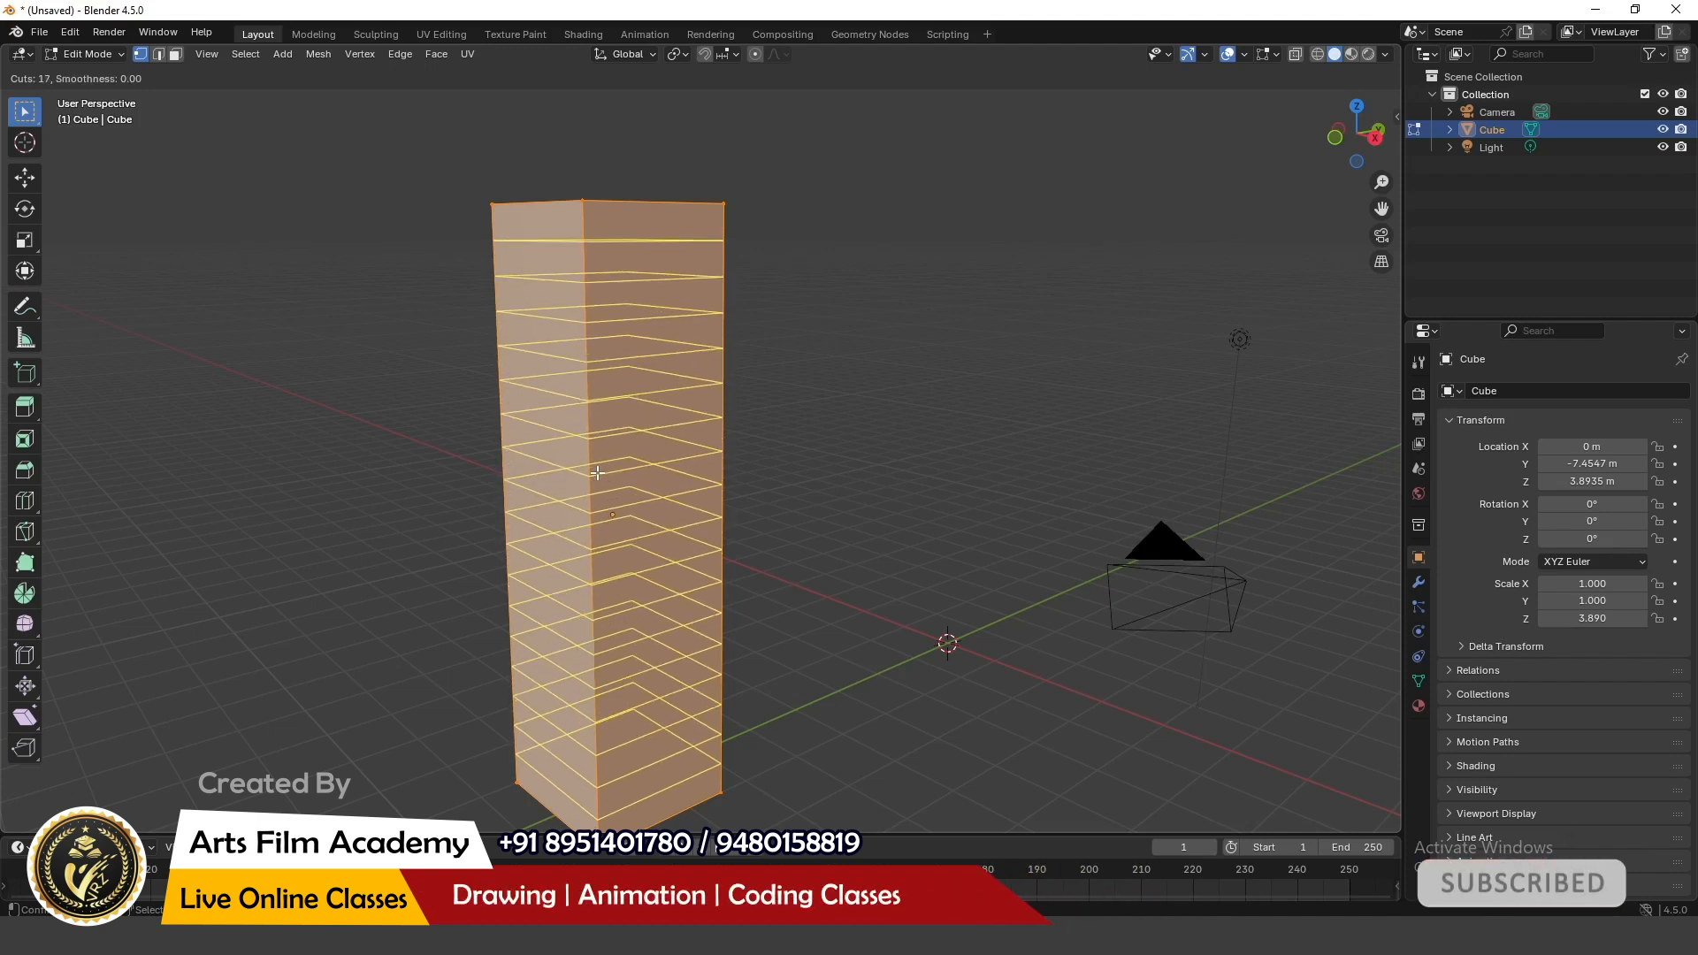
{"action": "left_click", "coordinate": [598, 473]}
{"action": "right_click", "coordinate": [598, 473]}
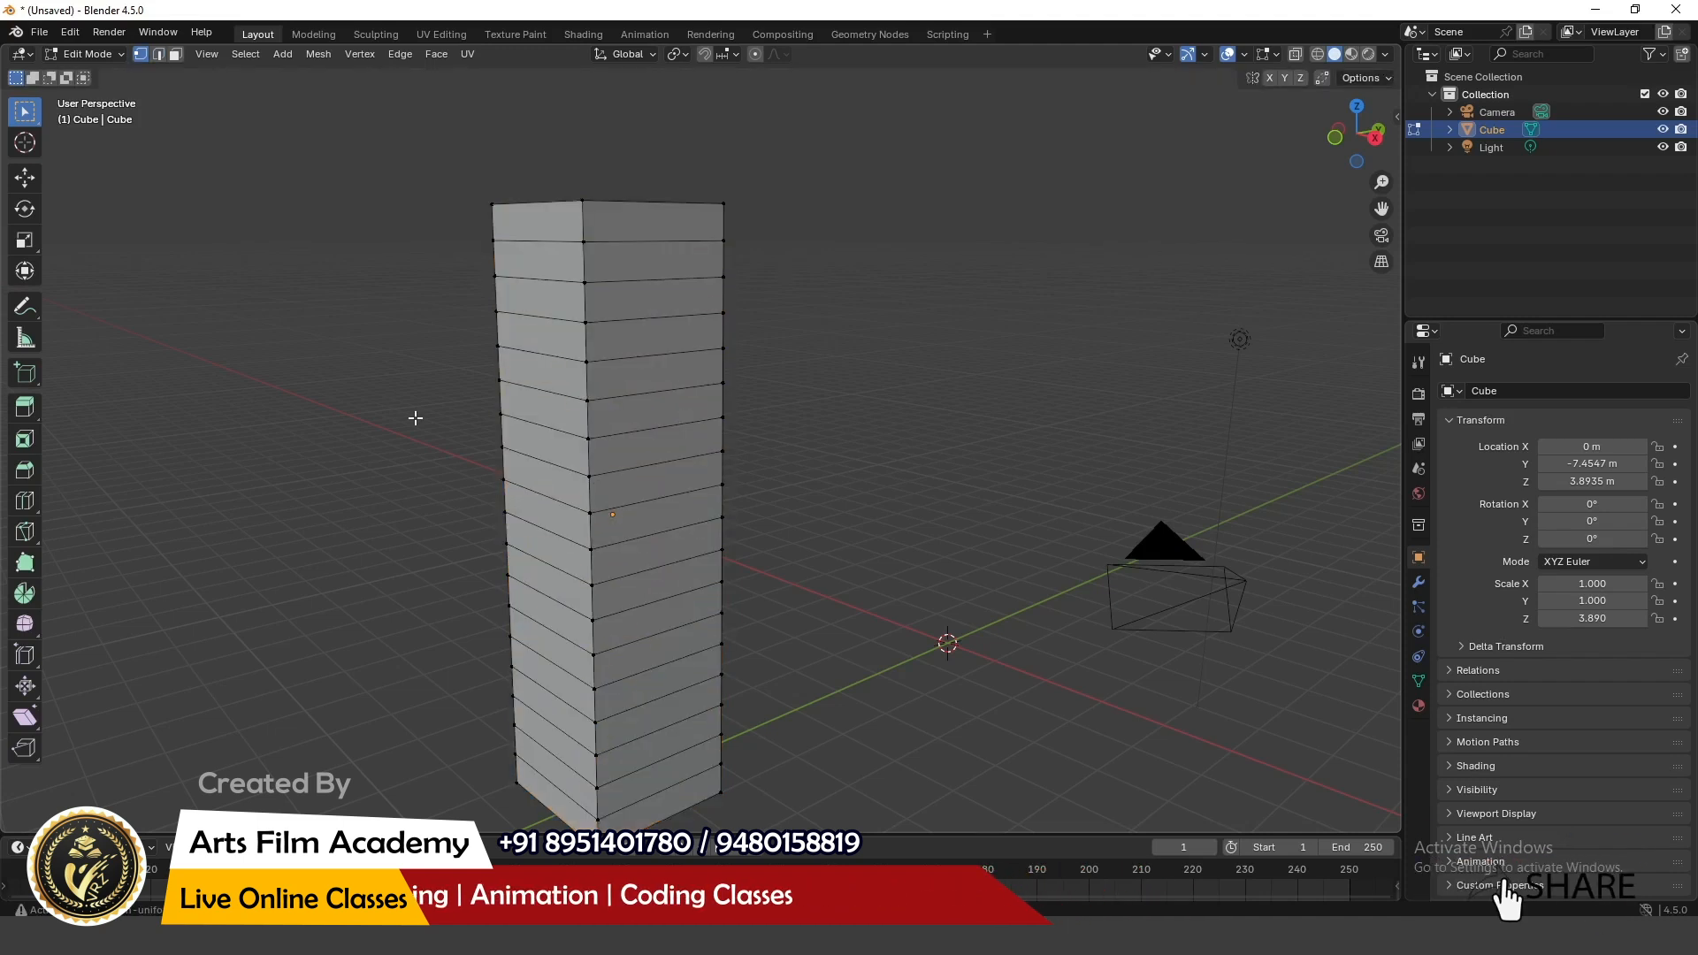
Step: Return to Object Mode and add a Simple Deform modifier to the block
{"action": "left_click", "coordinate": [88, 54]}
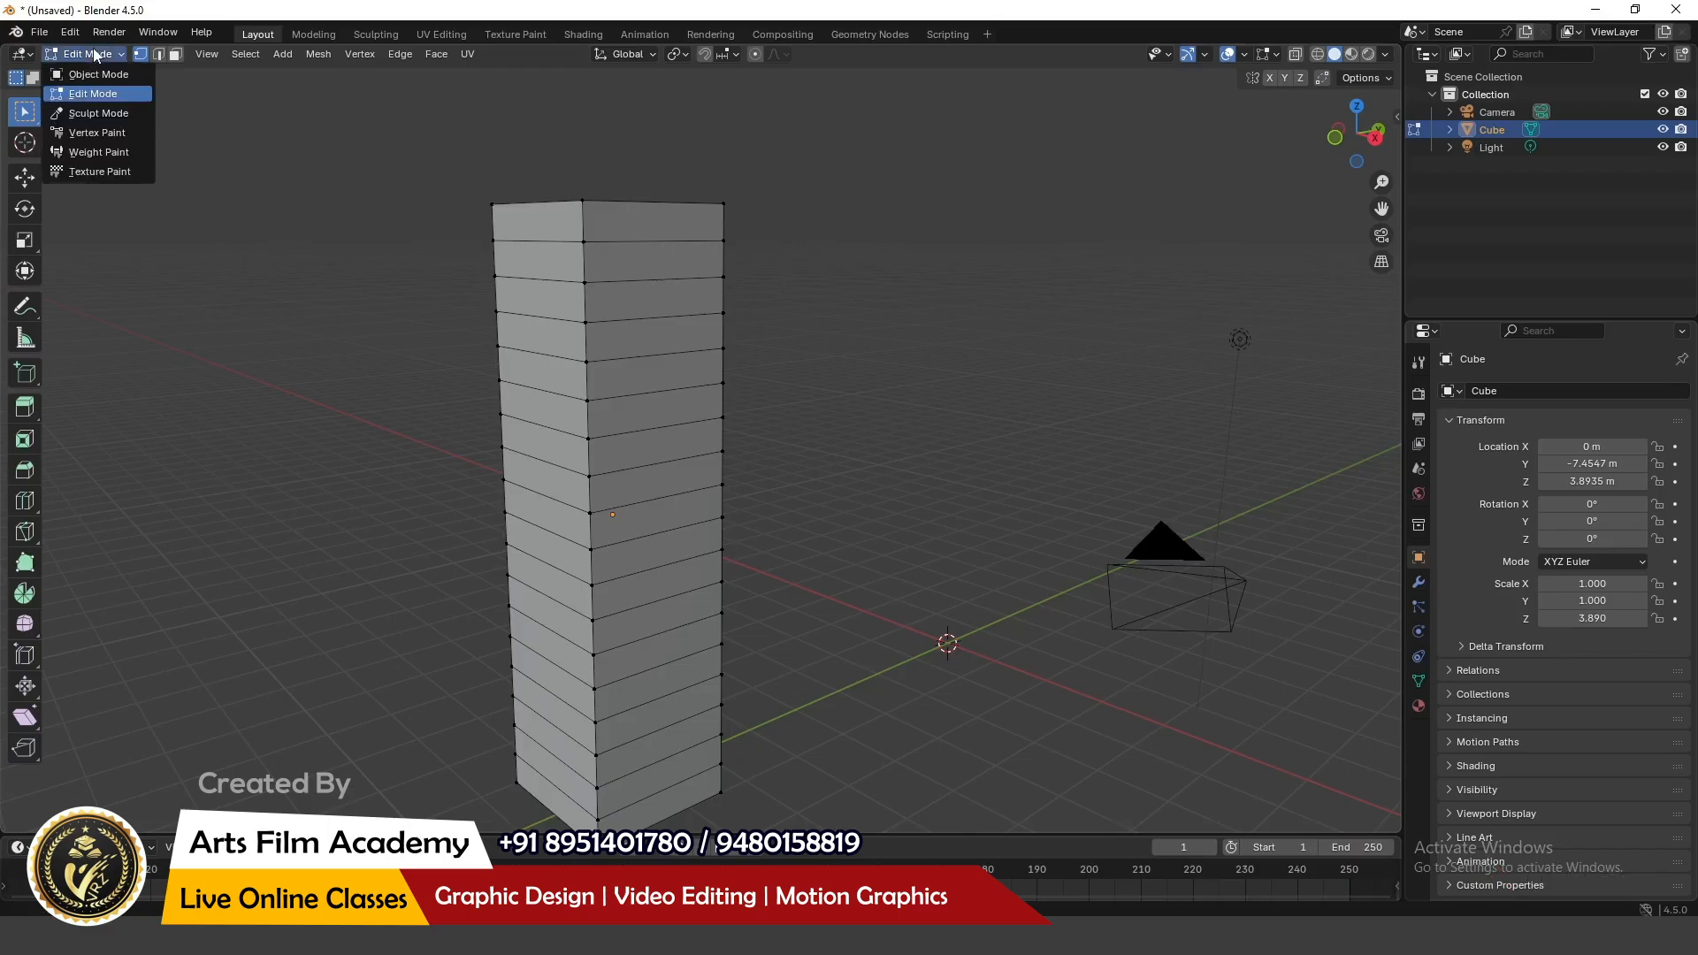
{"action": "left_click", "coordinate": [99, 76]}
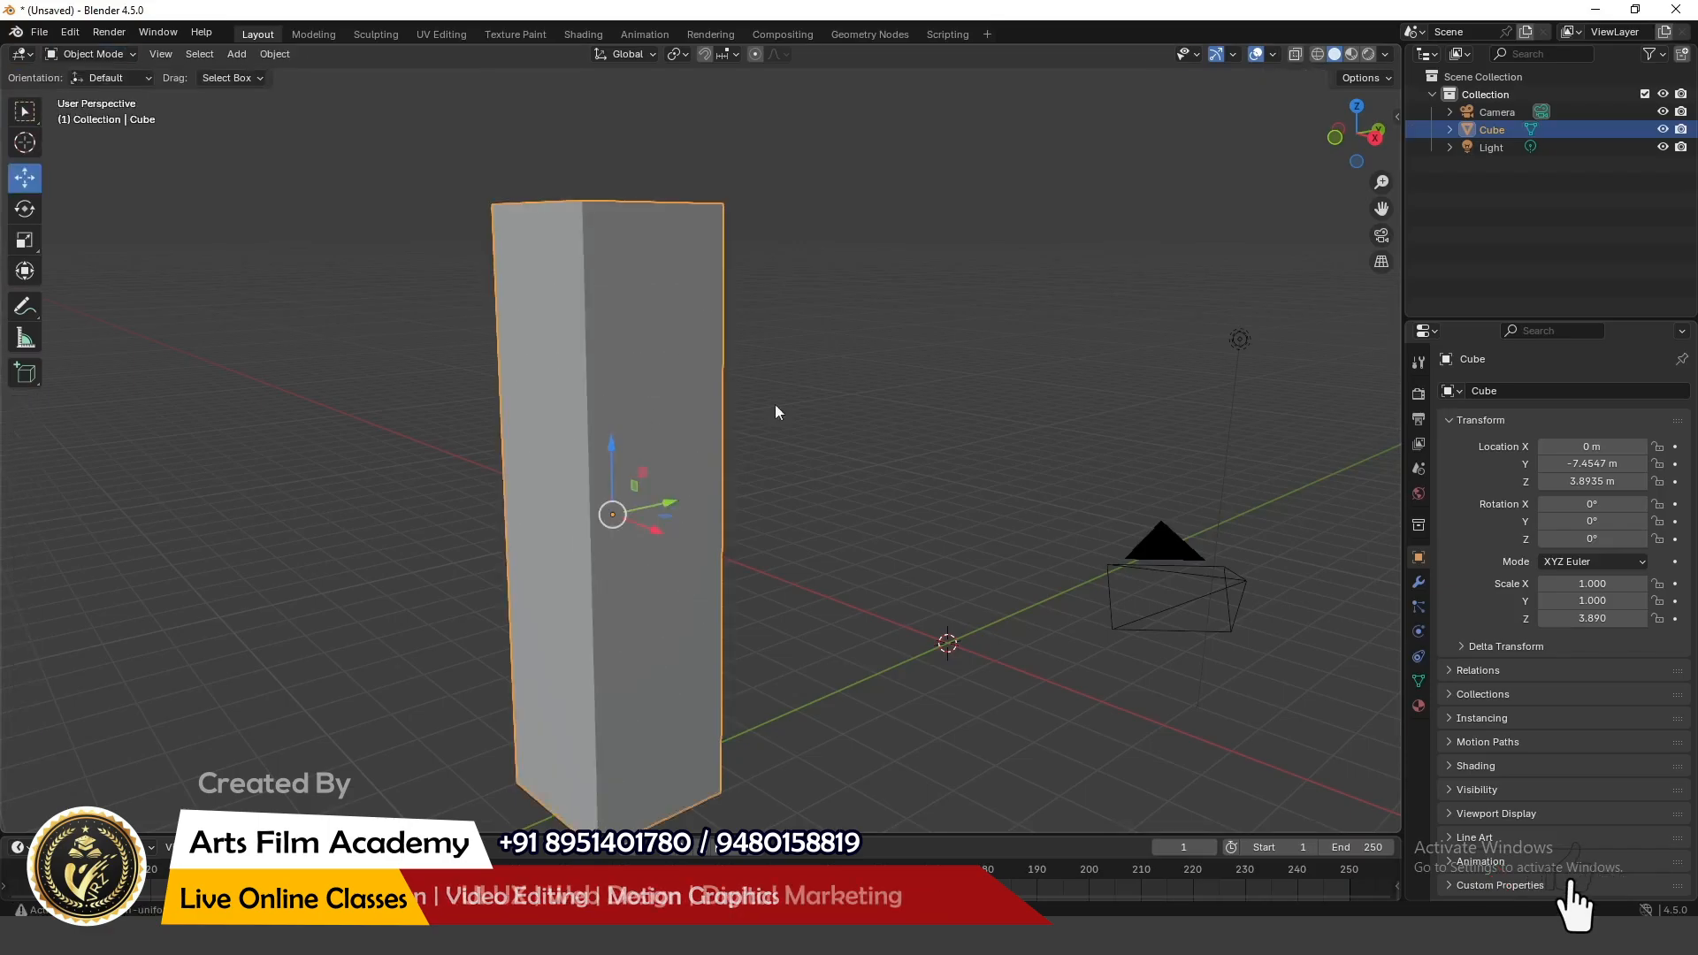
{"action": "left_click", "coordinate": [1420, 583]}
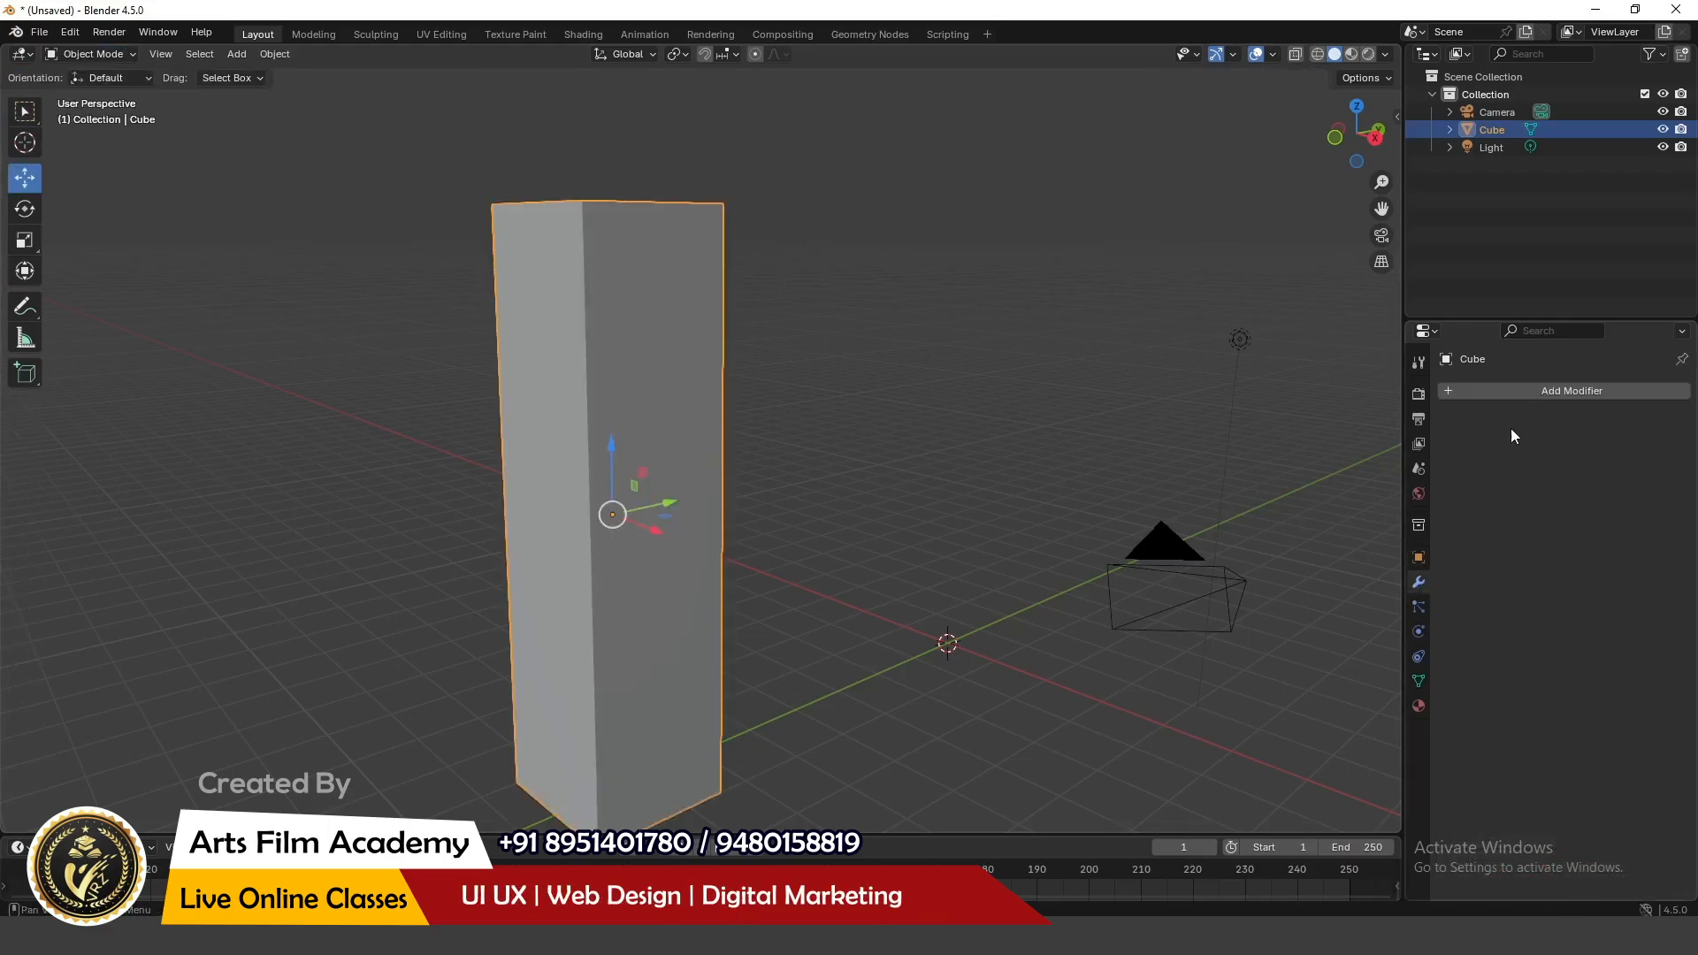
{"action": "left_click", "coordinate": [1525, 395]}
{"action": "left_click", "coordinate": [1466, 435]}
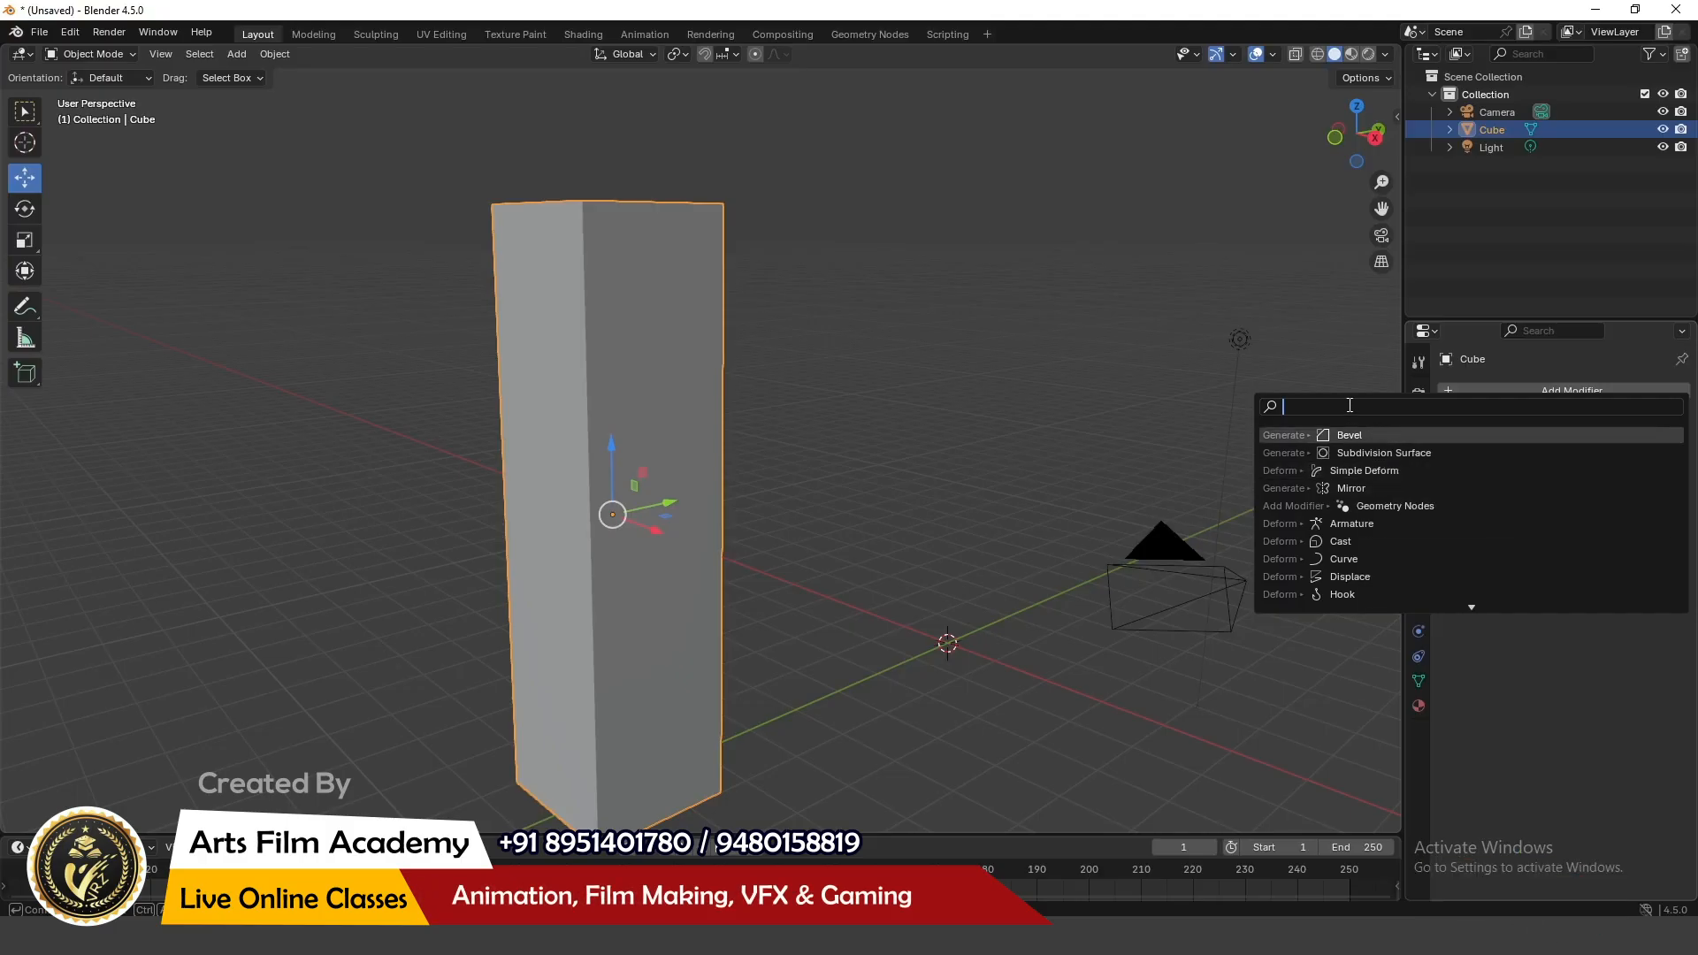
{"action": "type", "text": "simple"}
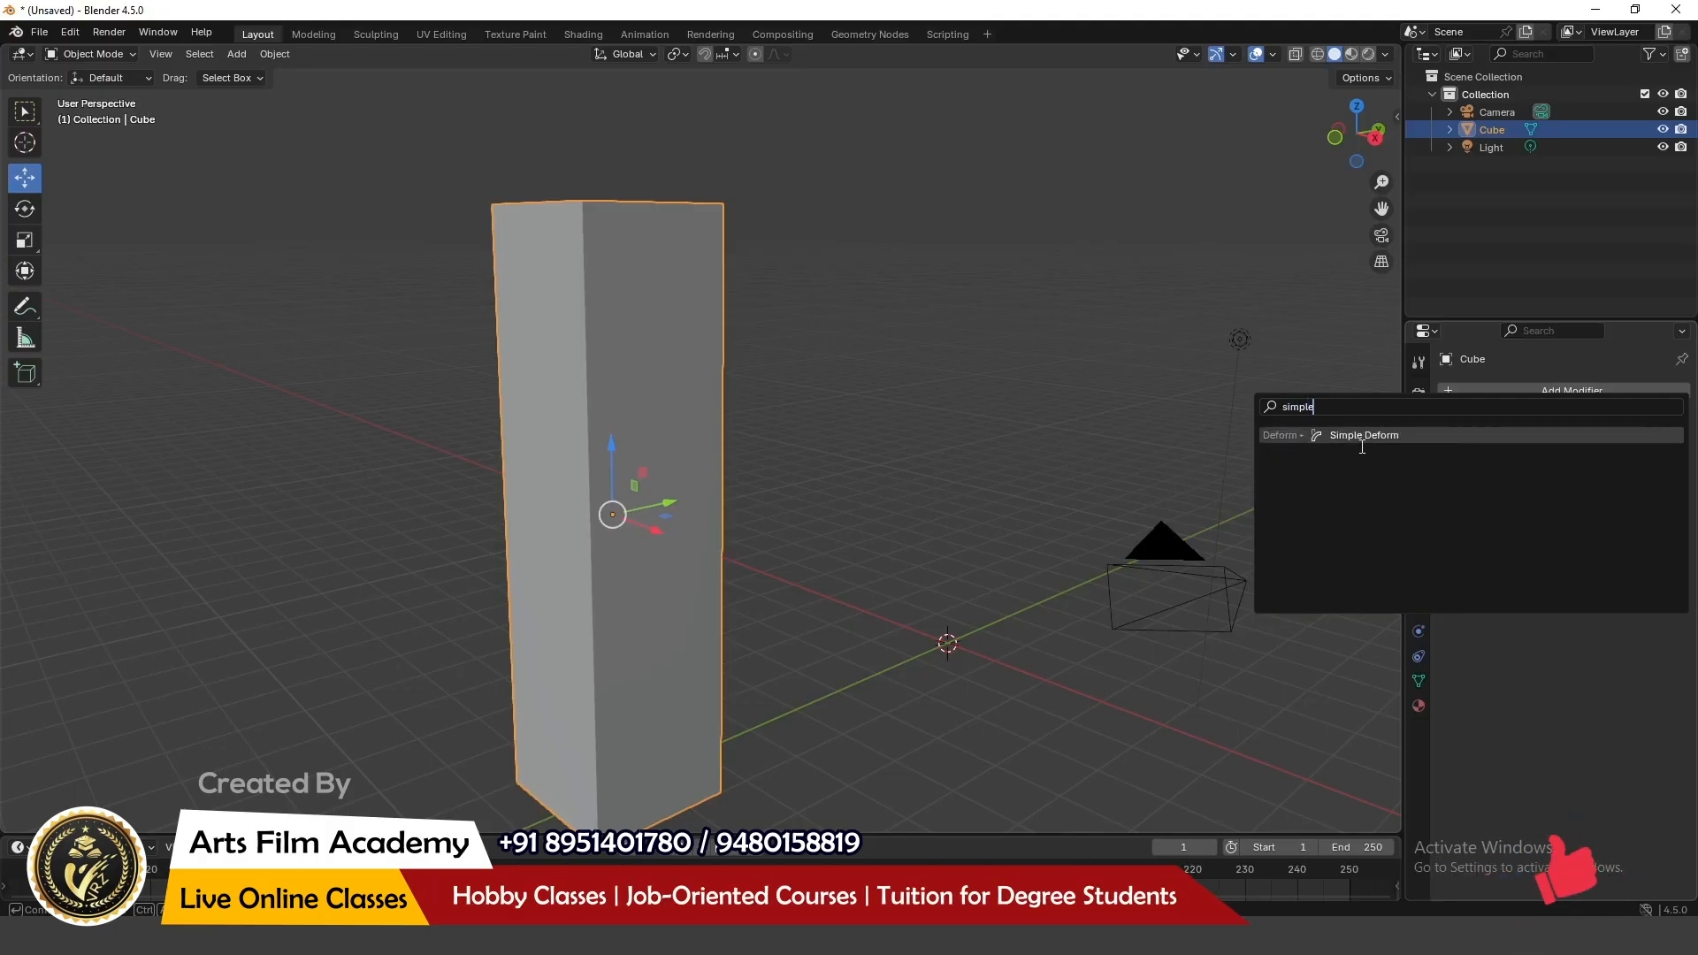
{"action": "left_click", "coordinate": [1362, 445]}
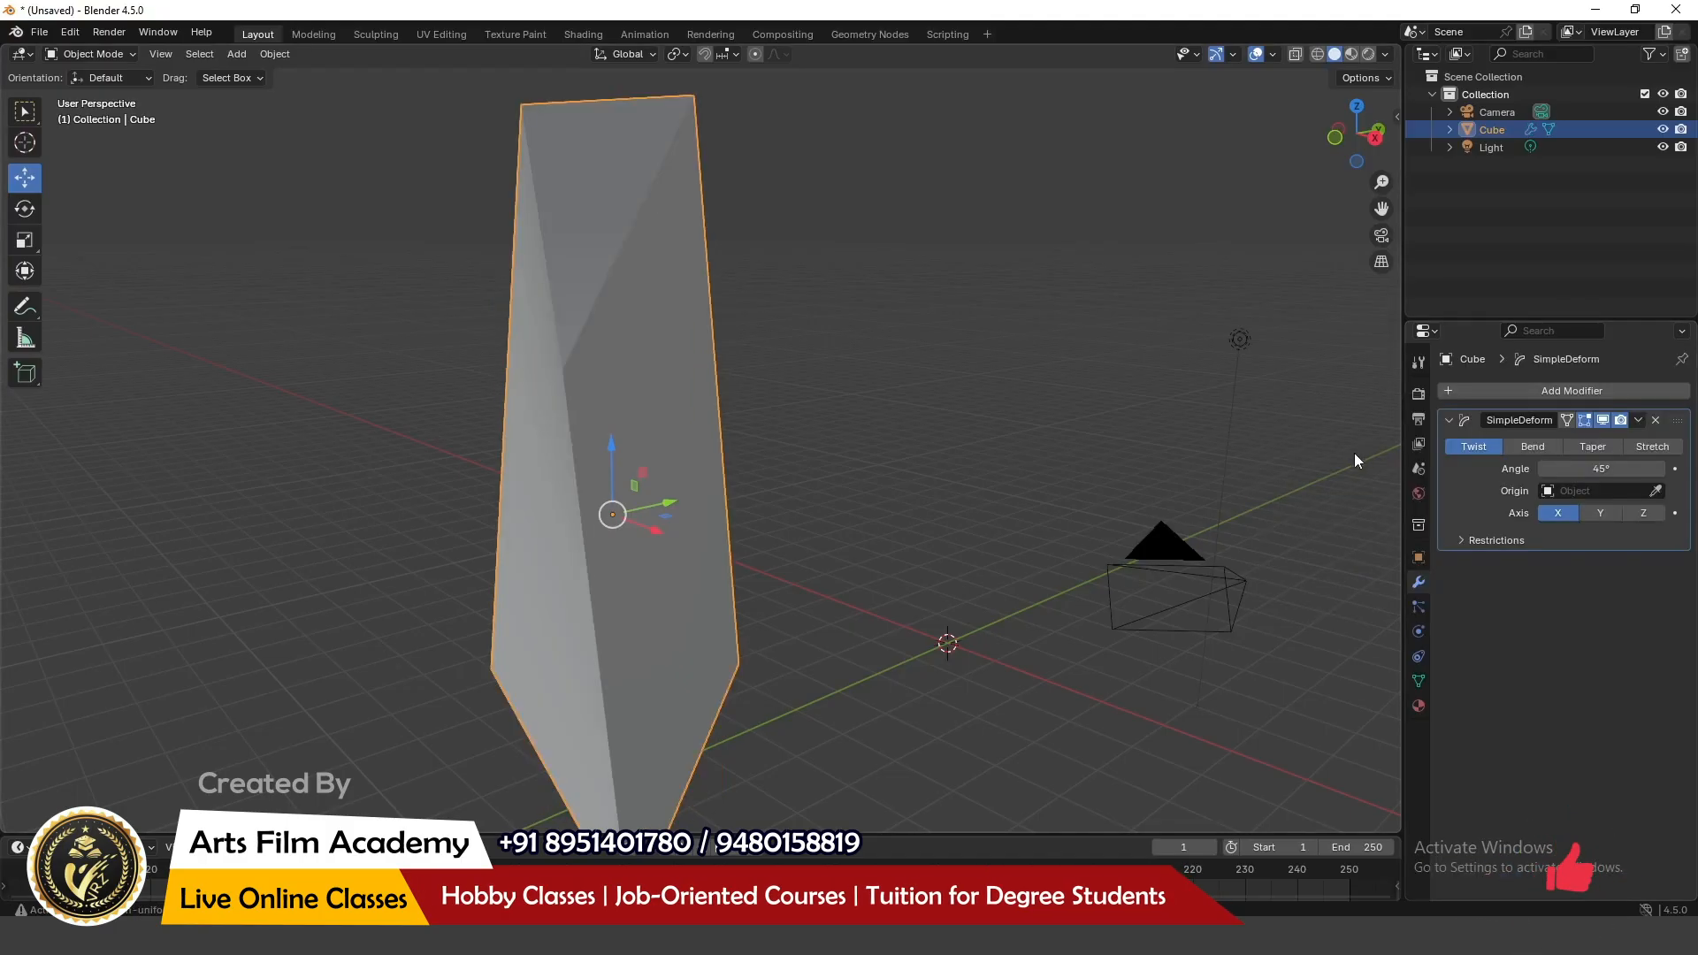
Step: Set the Simple Deform modifier to Taper, trying the Y axis before choosing the Z axis
{"action": "scroll", "coordinate": [594, 421], "scroll_direction": "down", "scroll_amount": 3}
{"action": "middle_click_drag", "start_coordinate": [713, 458], "coordinate": [803, 447]}
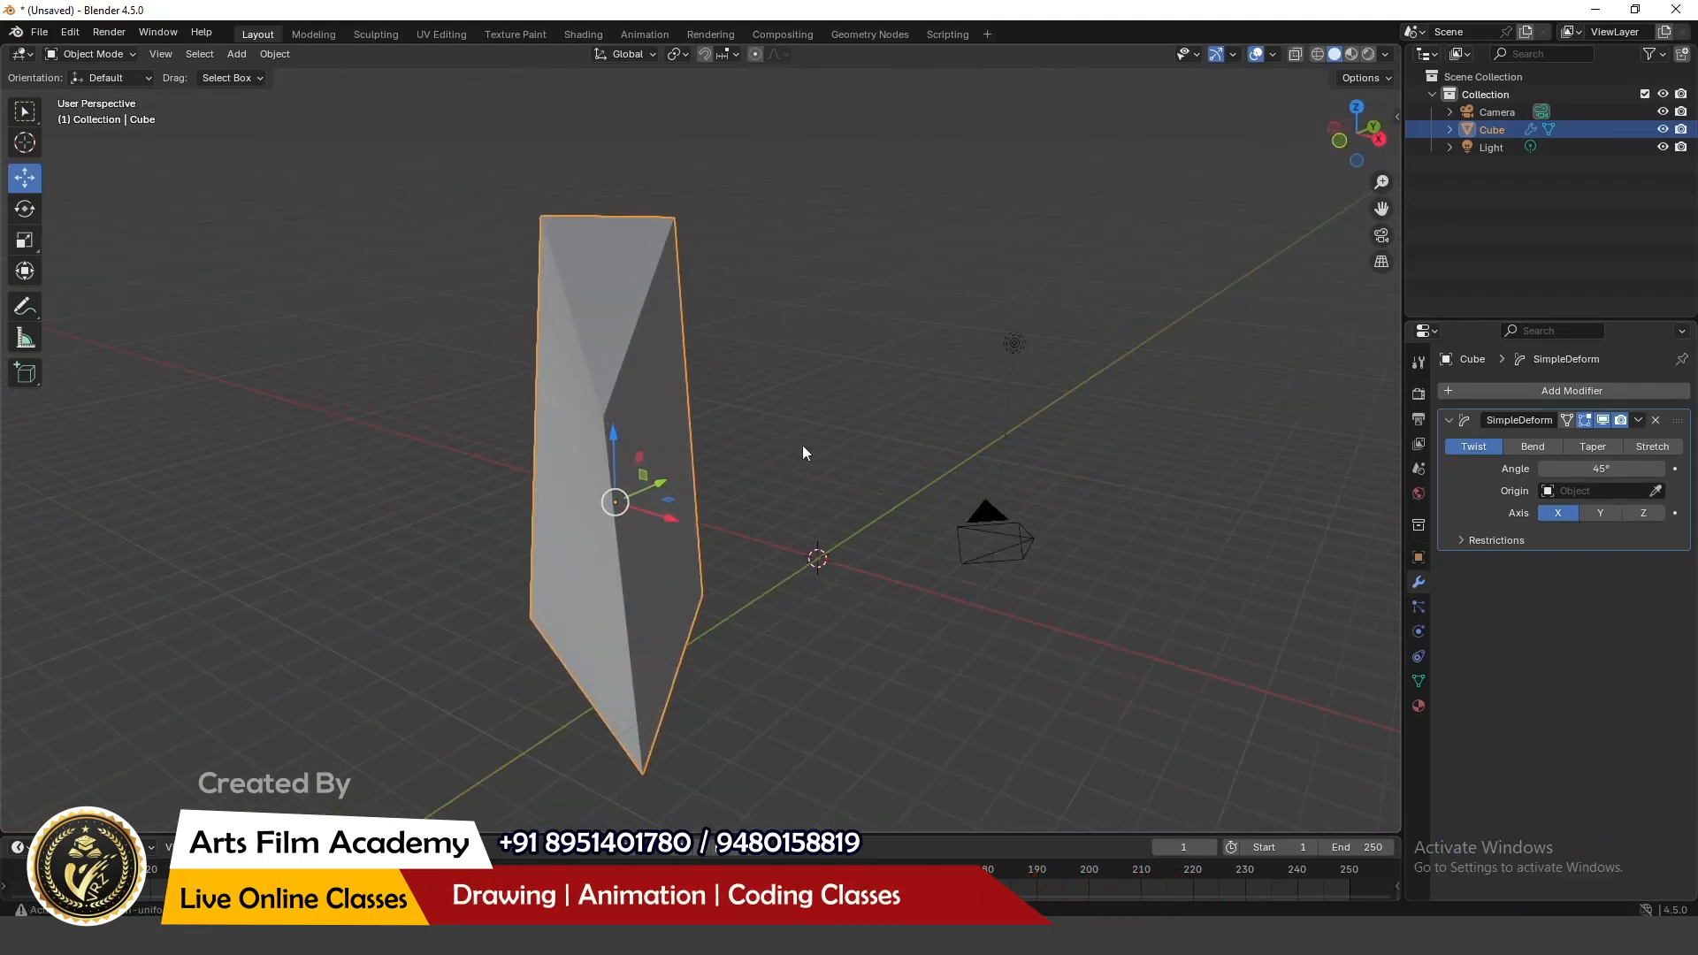
{"action": "left_click", "coordinate": [1610, 446]}
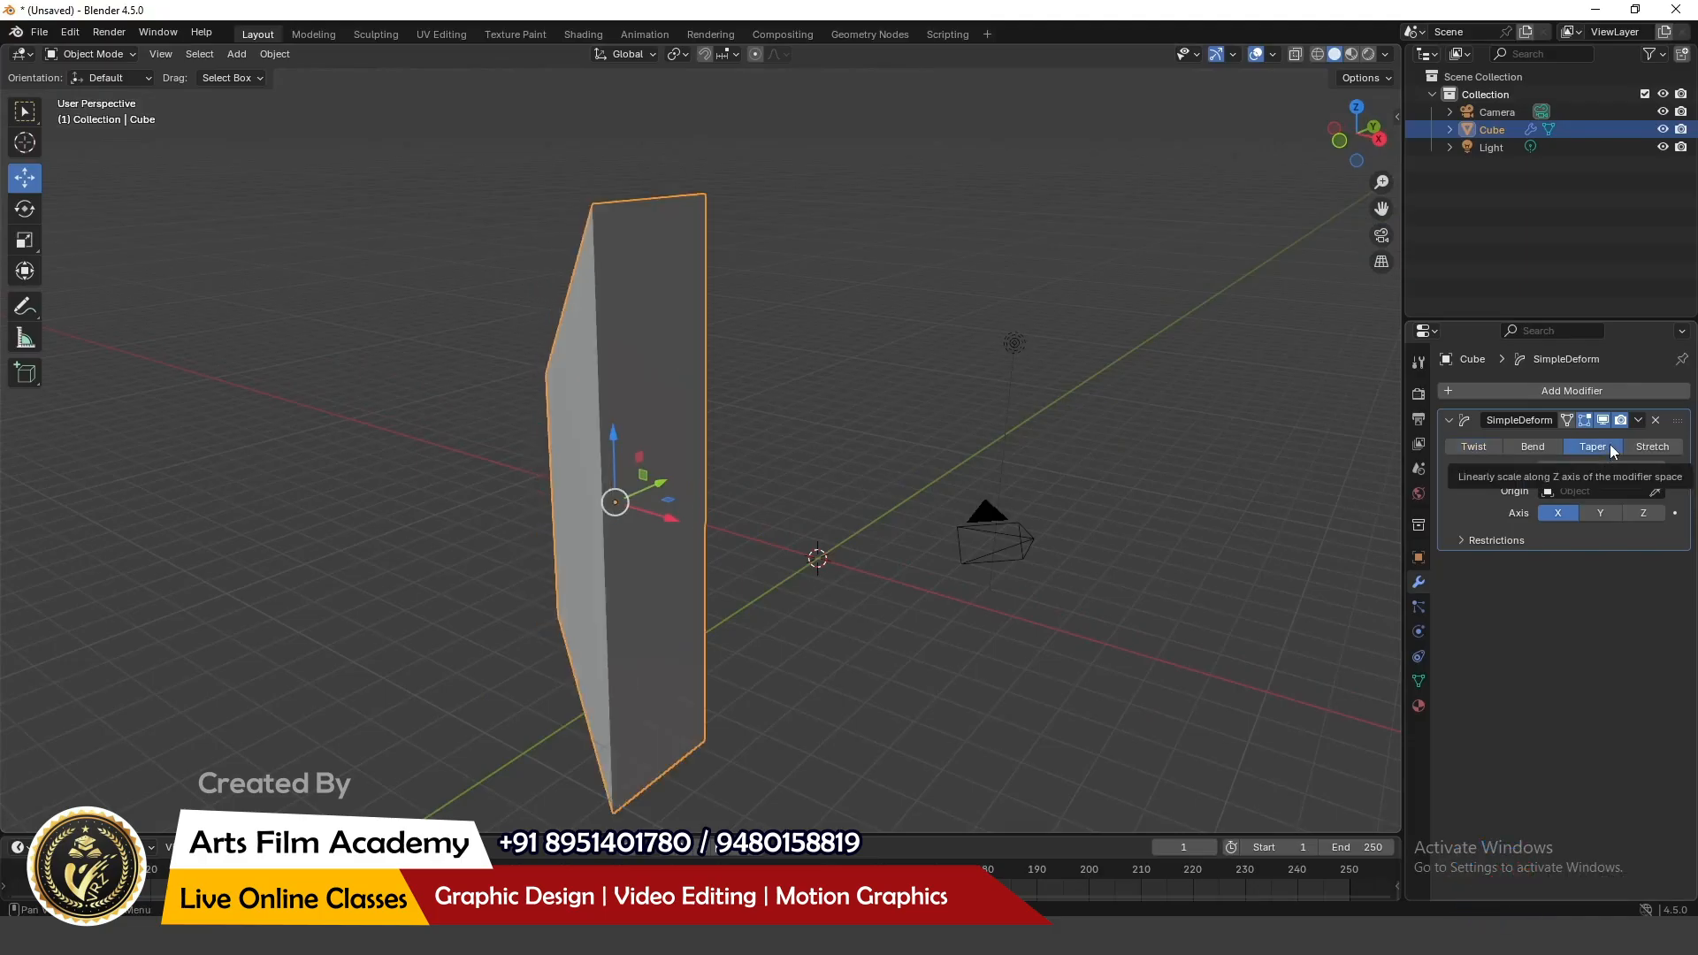
{"action": "left_click", "coordinate": [1600, 513]}
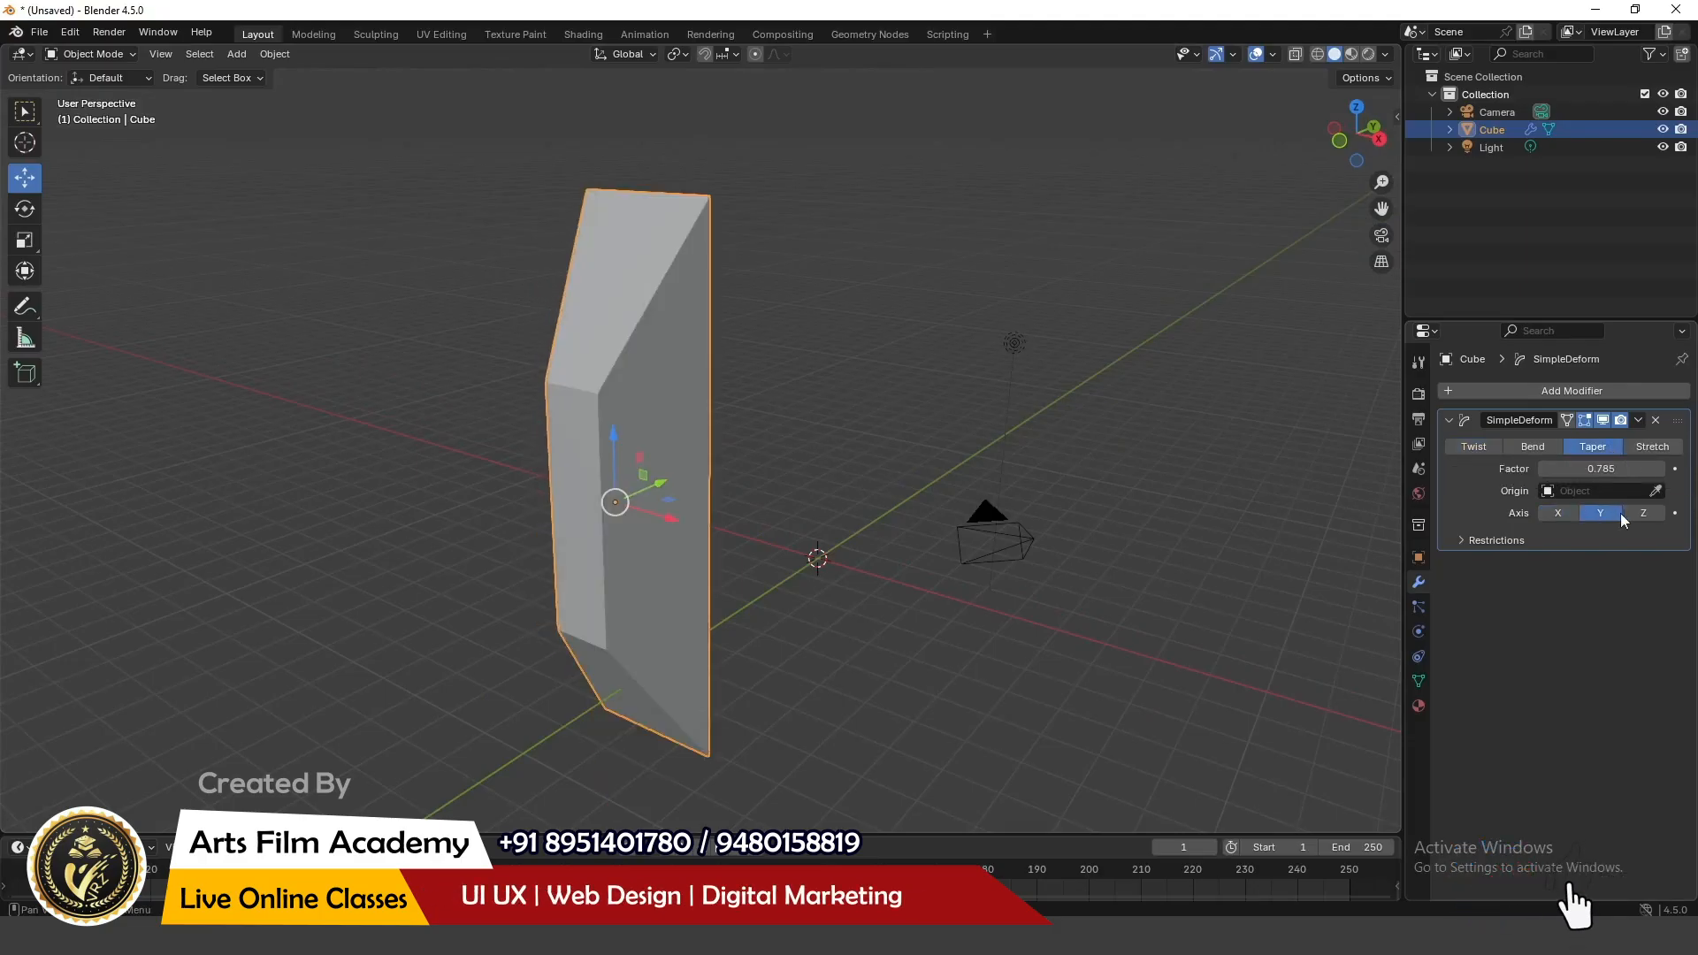
{"action": "left_click", "coordinate": [1644, 513]}
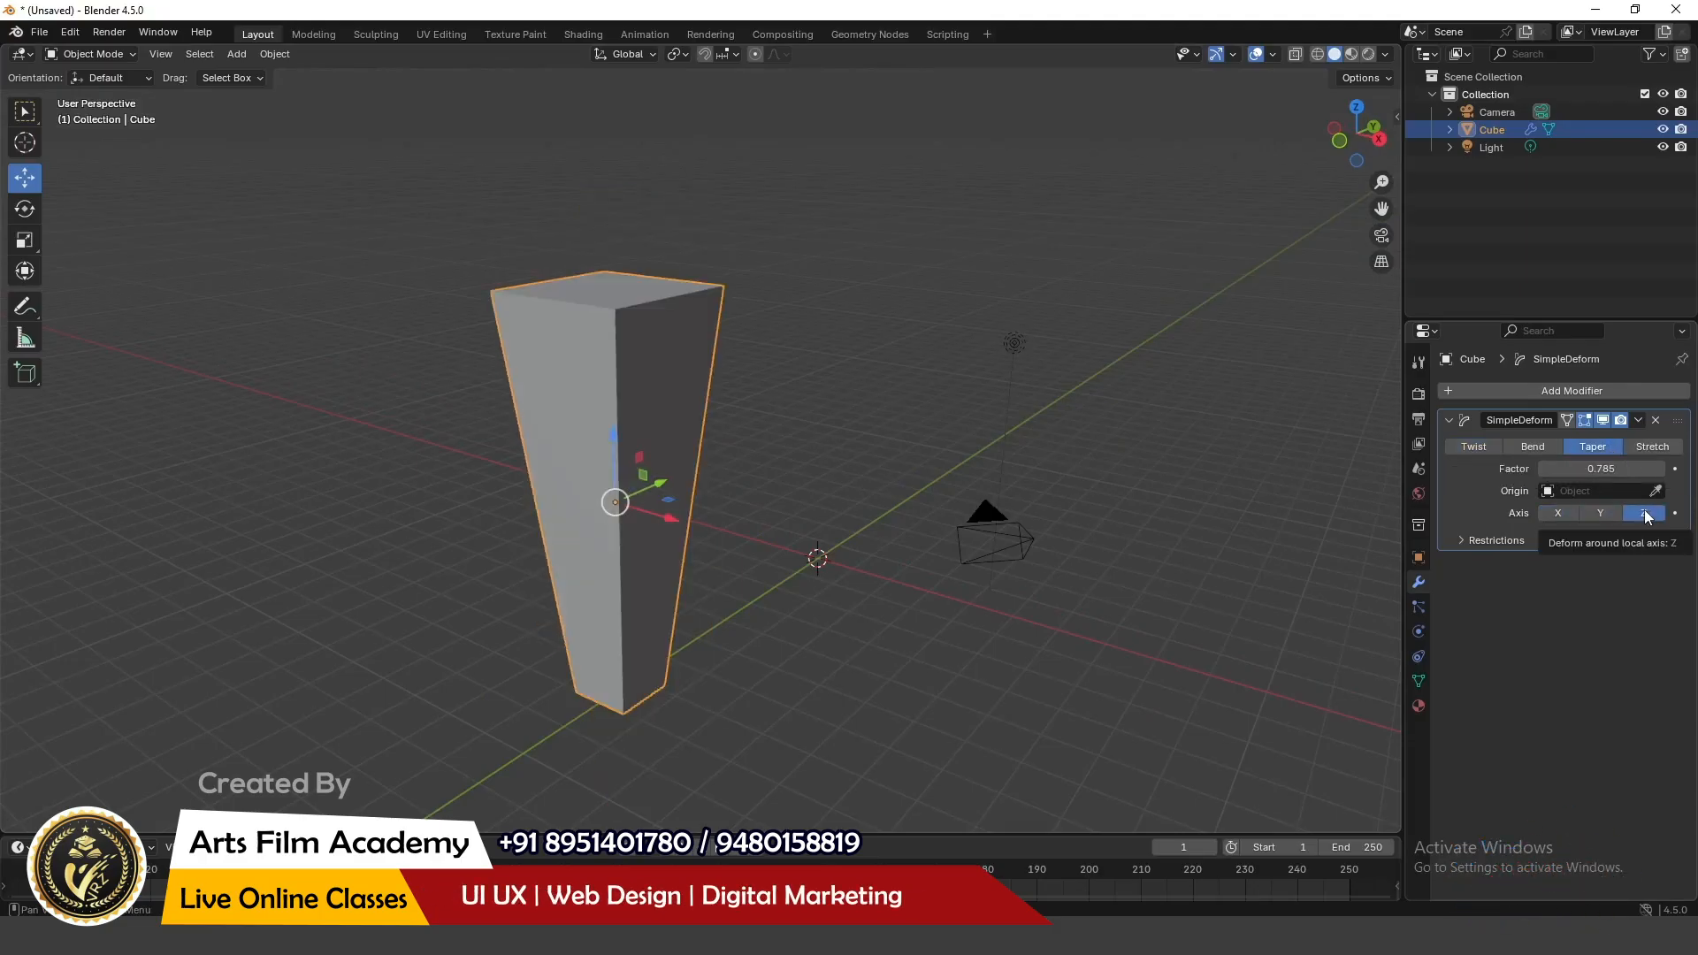
Step: Change the deformation to Stretch with a factor of about 0.905, and raise the block about 0.78 m along Z
{"action": "mouse_move", "coordinate": [853, 493]}
{"action": "middle_mouse_down"}
{"action": "mouse_move", "coordinate": [827, 488]}
{"action": "mouse_move", "coordinate": [845, 492]}
{"action": "middle_mouse_up"}
{"action": "left_click", "coordinate": [1653, 446]}
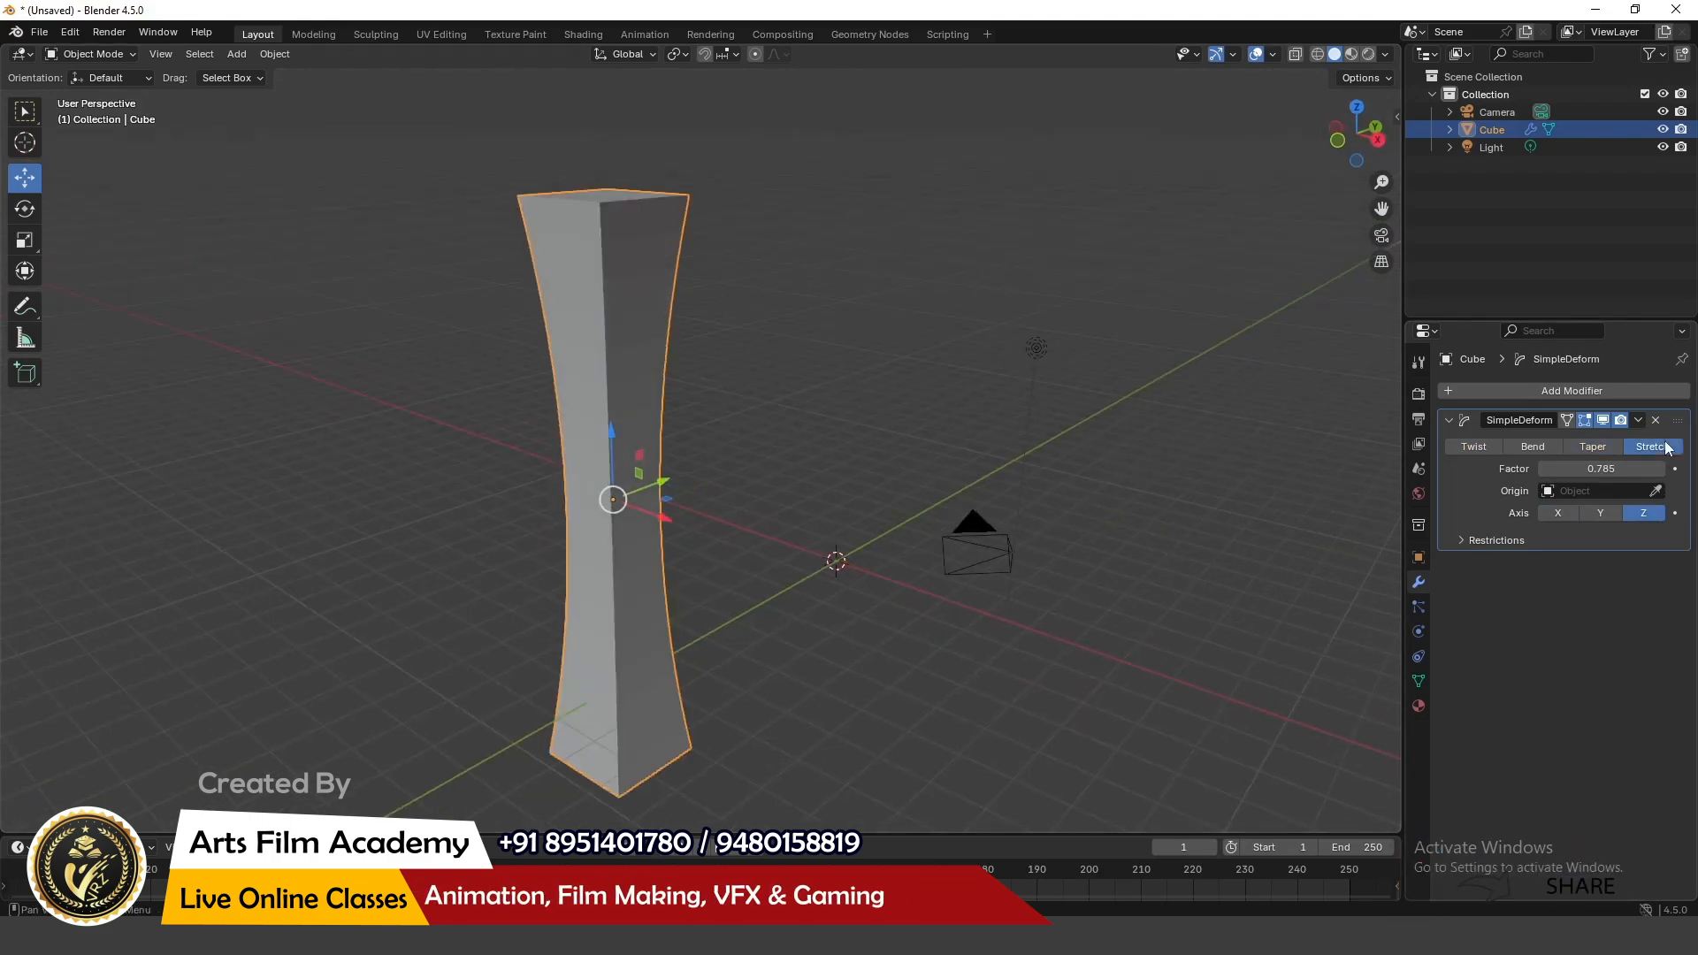
{"action": "mouse_move", "coordinate": [704, 493]}
{"action": "middle_mouse_down"}
{"action": "mouse_move", "coordinate": [699, 582]}
{"action": "mouse_move", "coordinate": [610, 486]}
{"action": "mouse_move", "coordinate": [698, 492]}
{"action": "middle_mouse_up"}
{"action": "left_click_drag", "start_coordinate": [1584, 463], "coordinate": [1590, 462]}
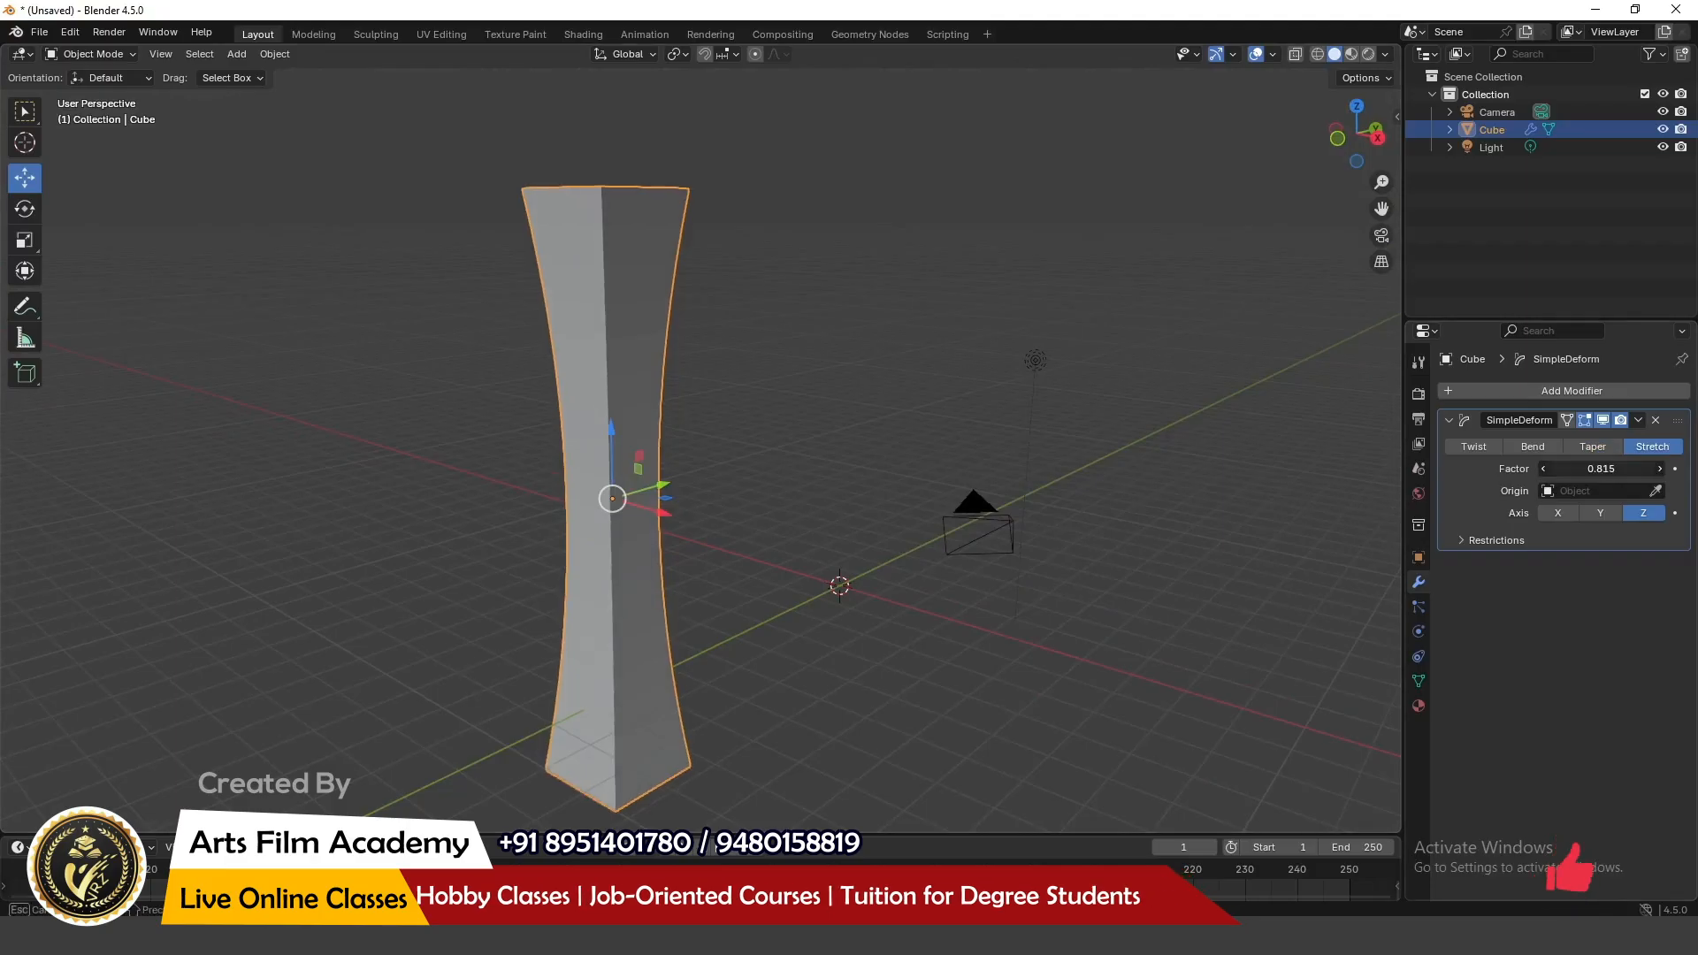
{"action": "left_click_drag", "start_coordinate": [1589, 462], "coordinate": [1598, 462]}
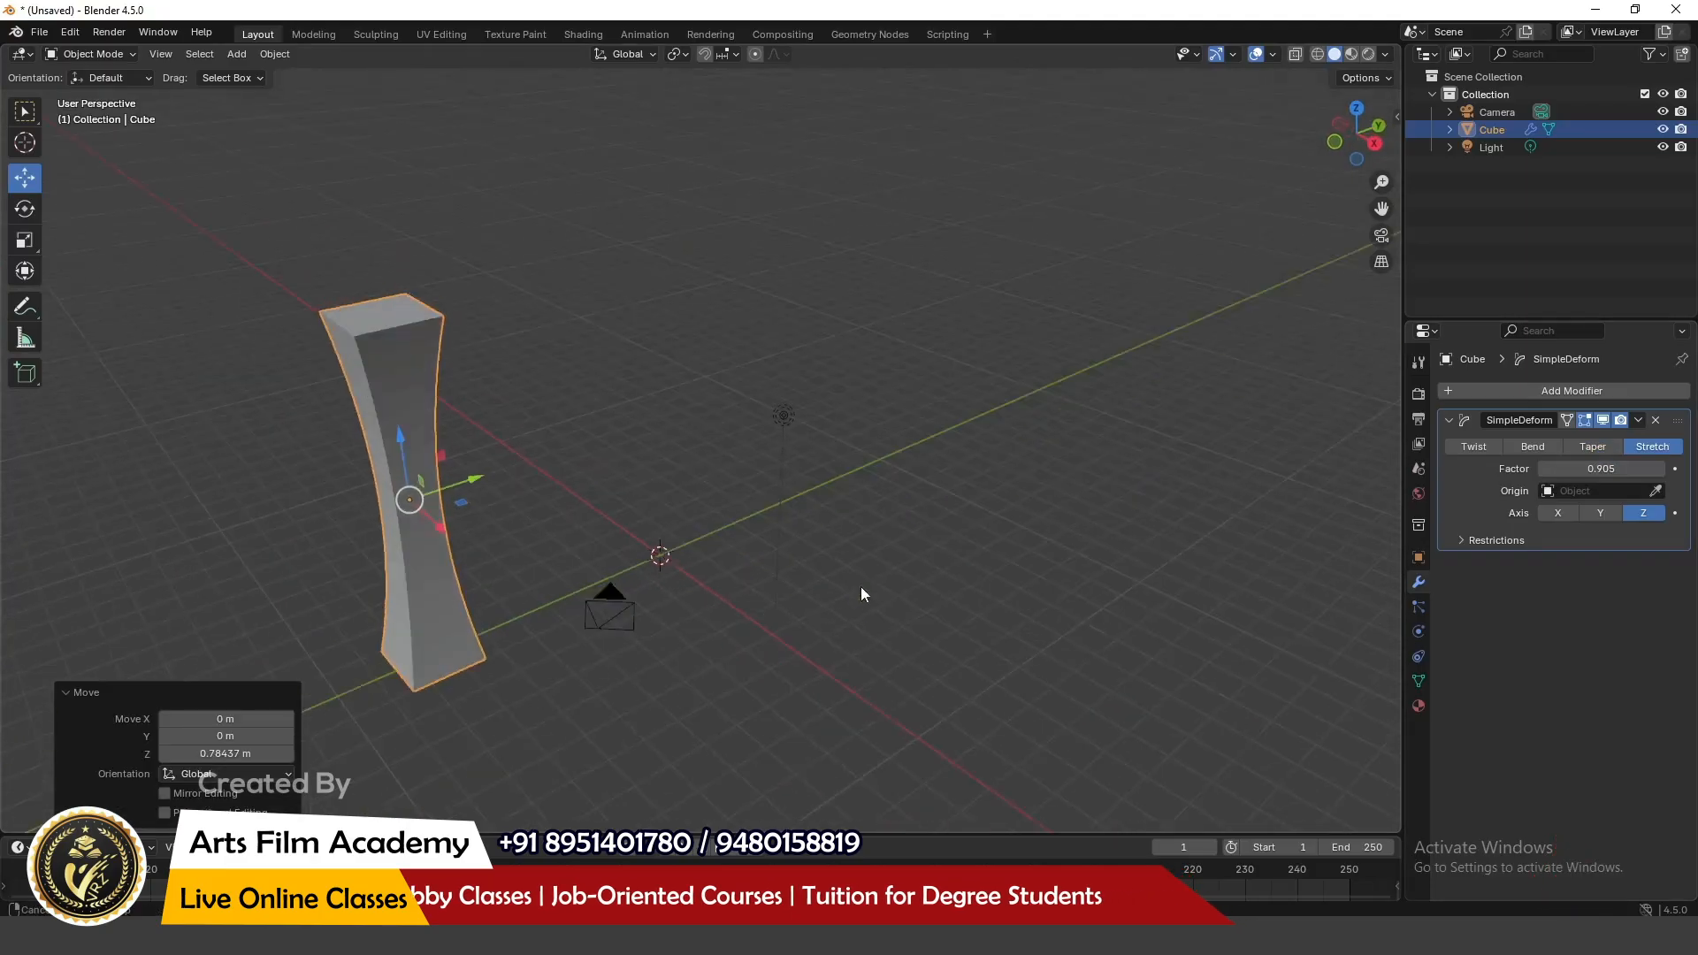
{"action": "middle_click_drag", "start_coordinate": [861, 588], "coordinate": [855, 619]}
{"action": "scroll", "coordinate": [519, 377], "scroll_direction": "down", "scroll_amount": 2}
{"action": "scroll", "coordinate": [519, 369], "scroll_direction": "up", "scroll_amount": 3}
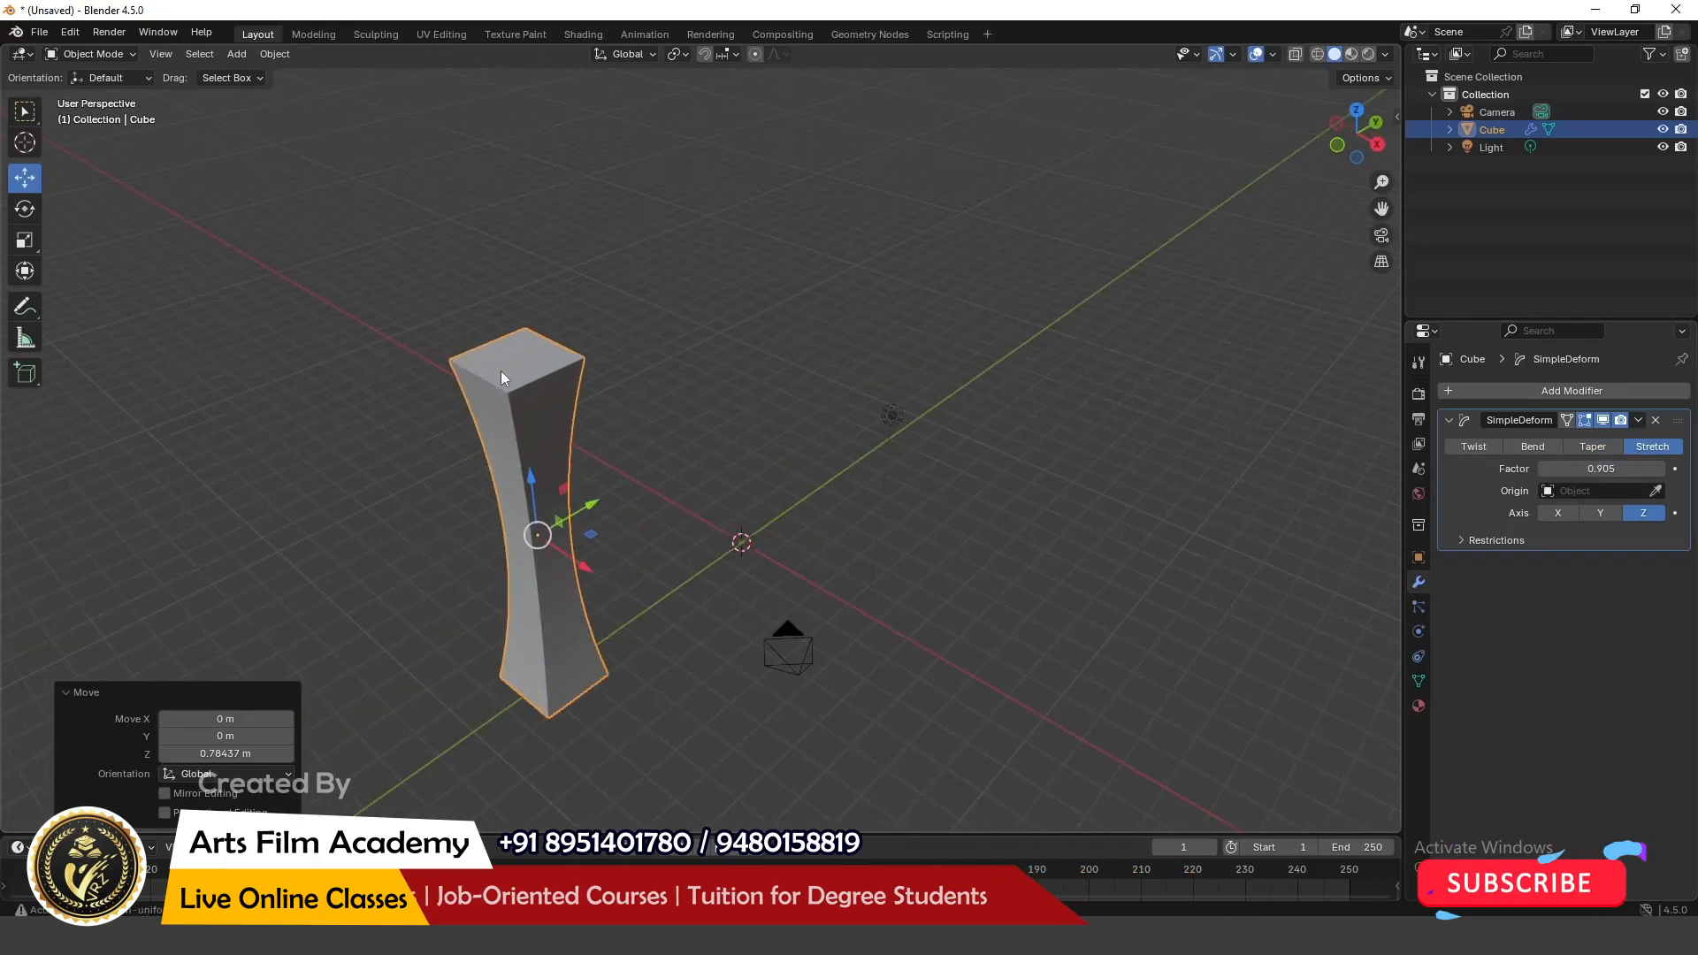
Step: Draw a UV sphere with 32 segments and 16 rings on the block's top face
{"action": "scroll", "coordinate": [495, 343], "scroll_direction": "up", "scroll_amount": 2}
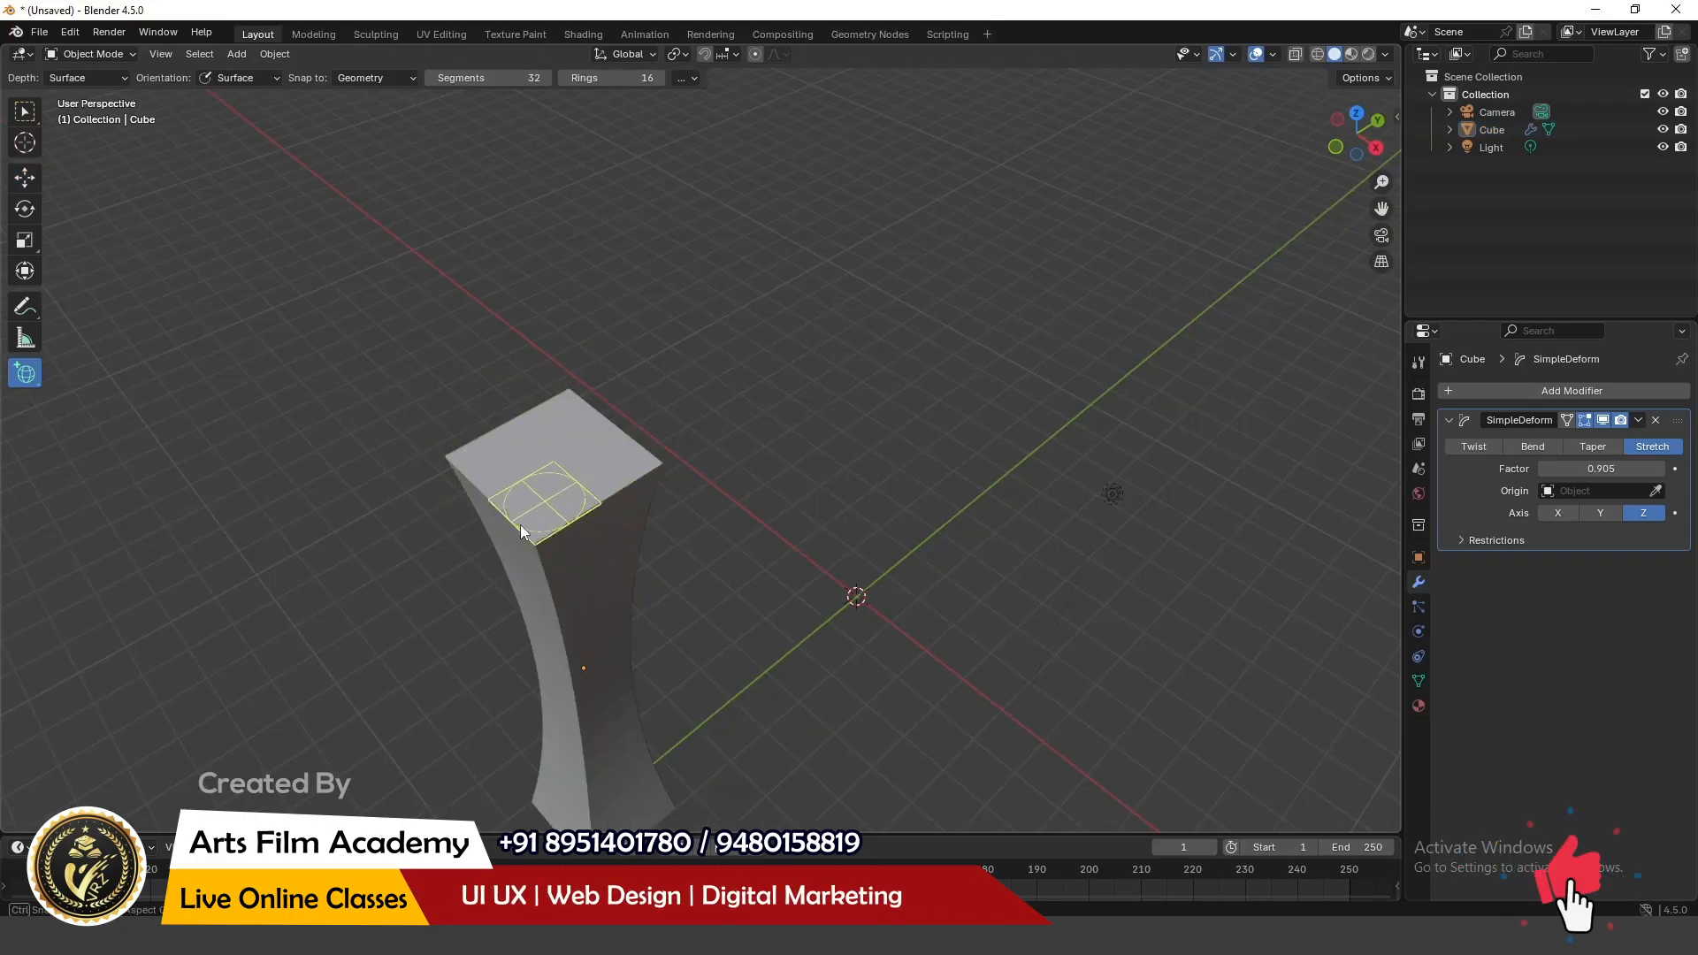
{"action": "mouse_move", "coordinate": [536, 534]}
{"action": "left_mouse_down"}
{"action": "mouse_move", "coordinate": [557, 564]}
{"action": "mouse_move", "coordinate": [532, 513]}
{"action": "left_mouse_up"}
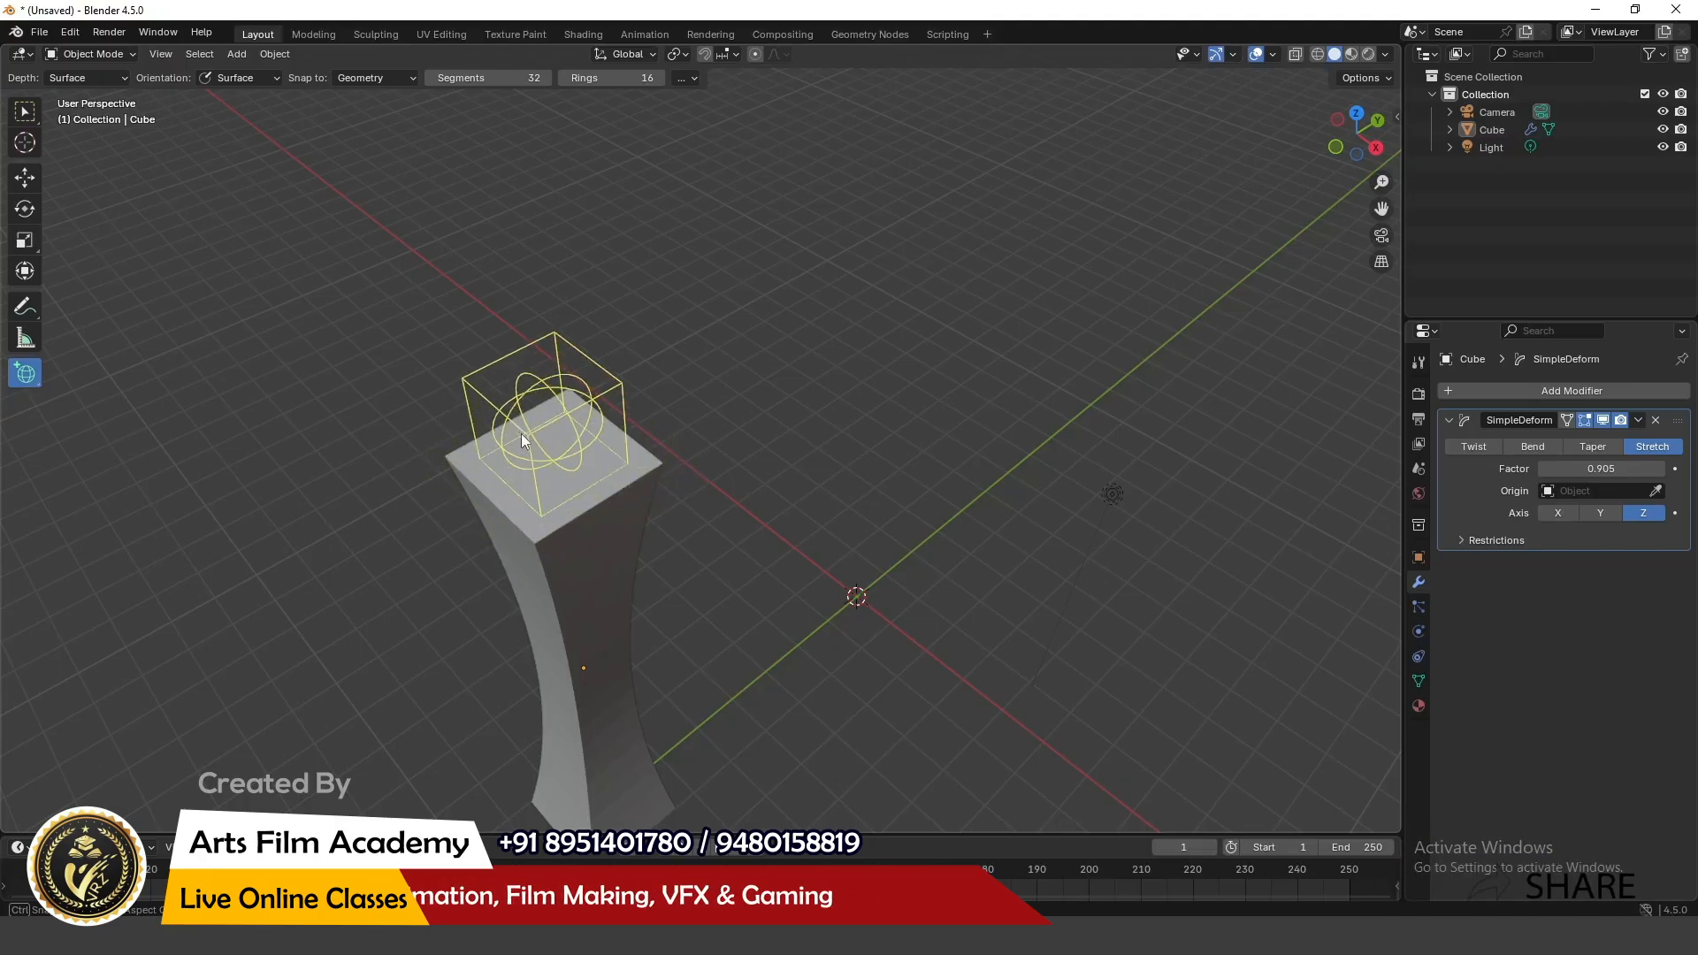
{"action": "left_click", "coordinate": [529, 386]}
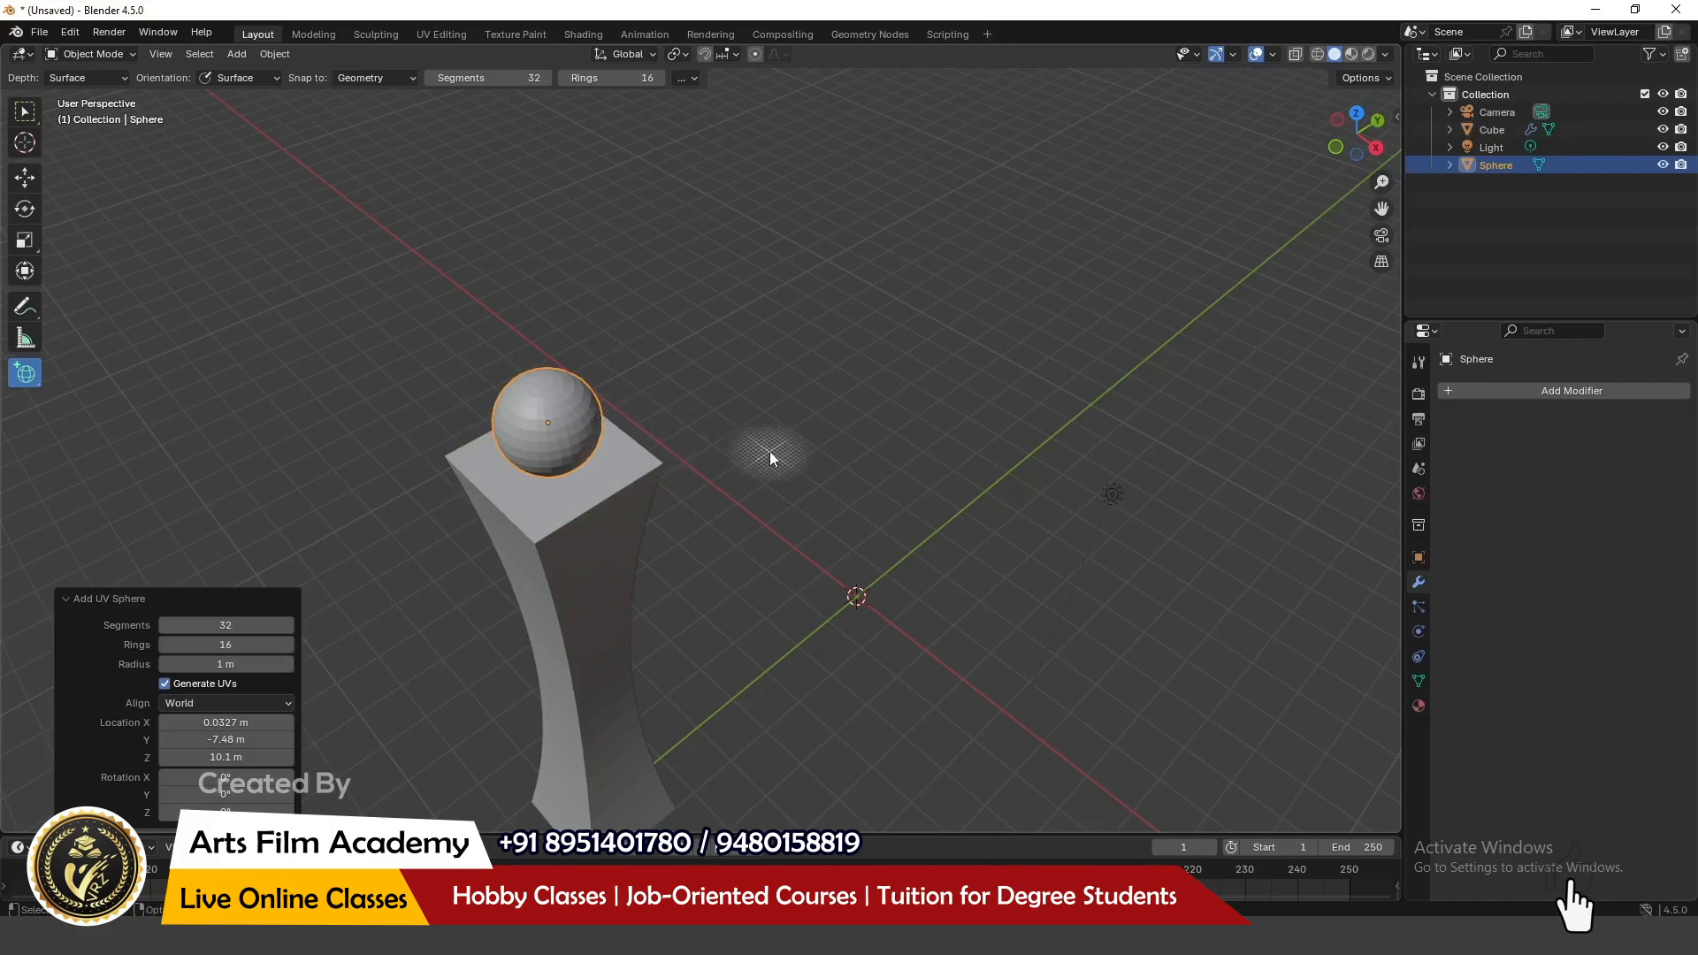
{"action": "middle_click_drag", "start_coordinate": [770, 451], "coordinate": [694, 377]}
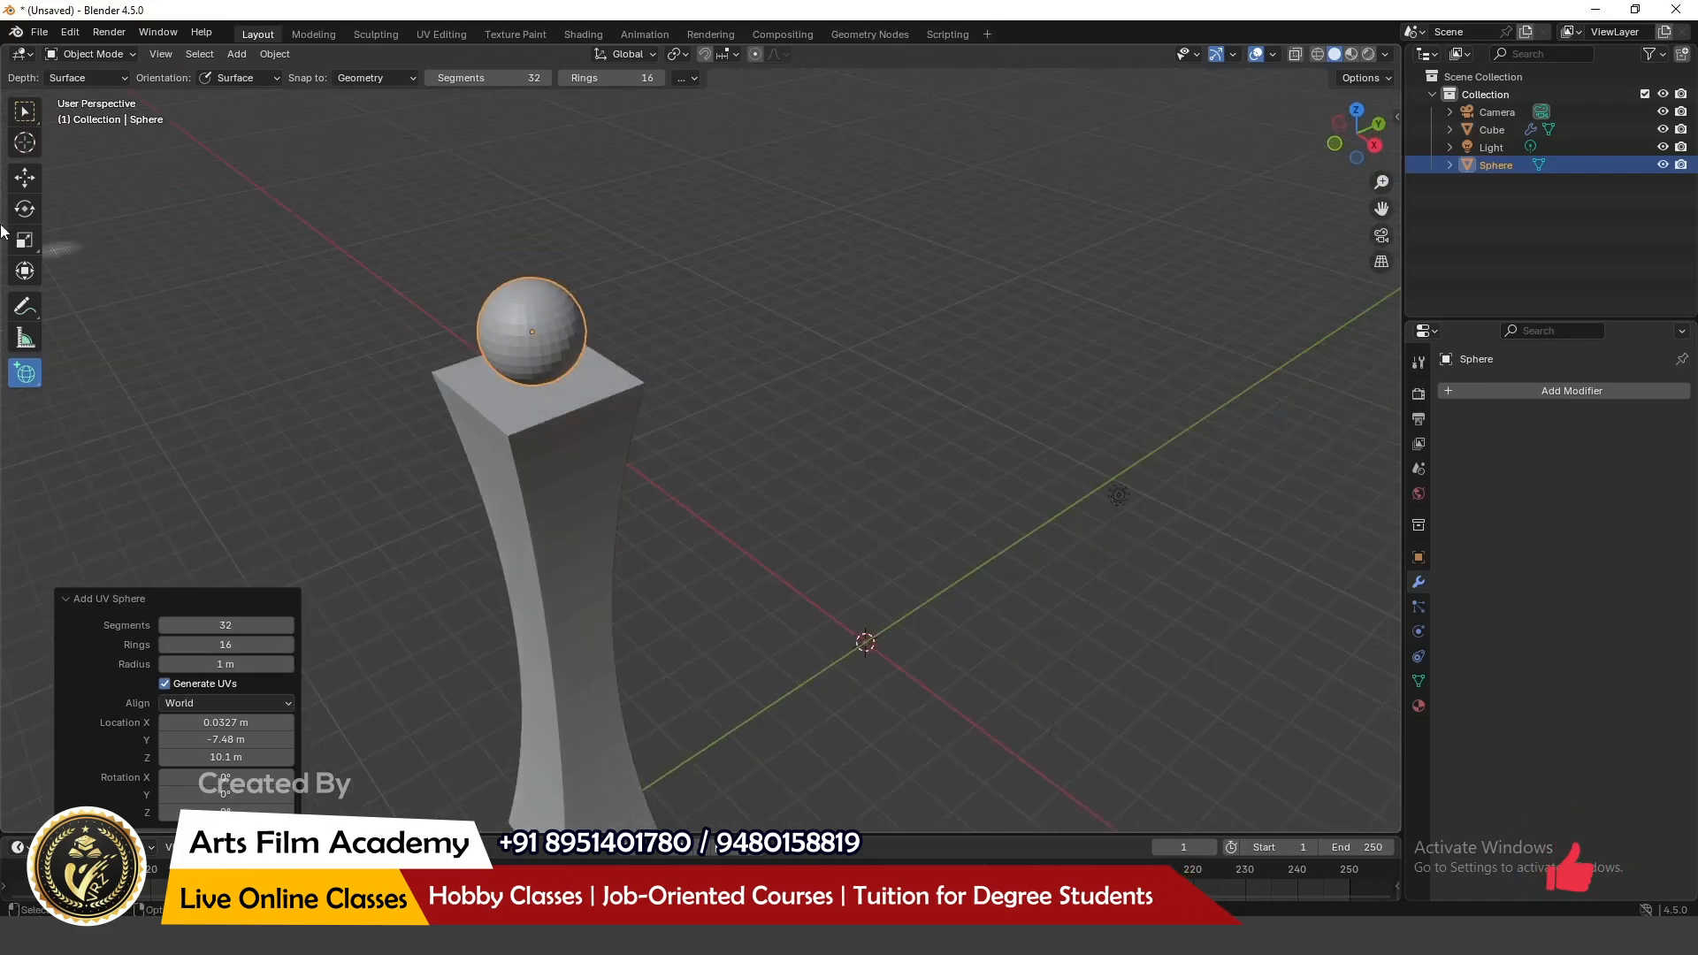
Step: Scale the sphere on top of the block up uniformly by about 1.535
{"action": "left_click", "coordinate": [25, 183]}
{"action": "scroll", "coordinate": [561, 299], "scroll_direction": "up", "scroll_amount": 3}
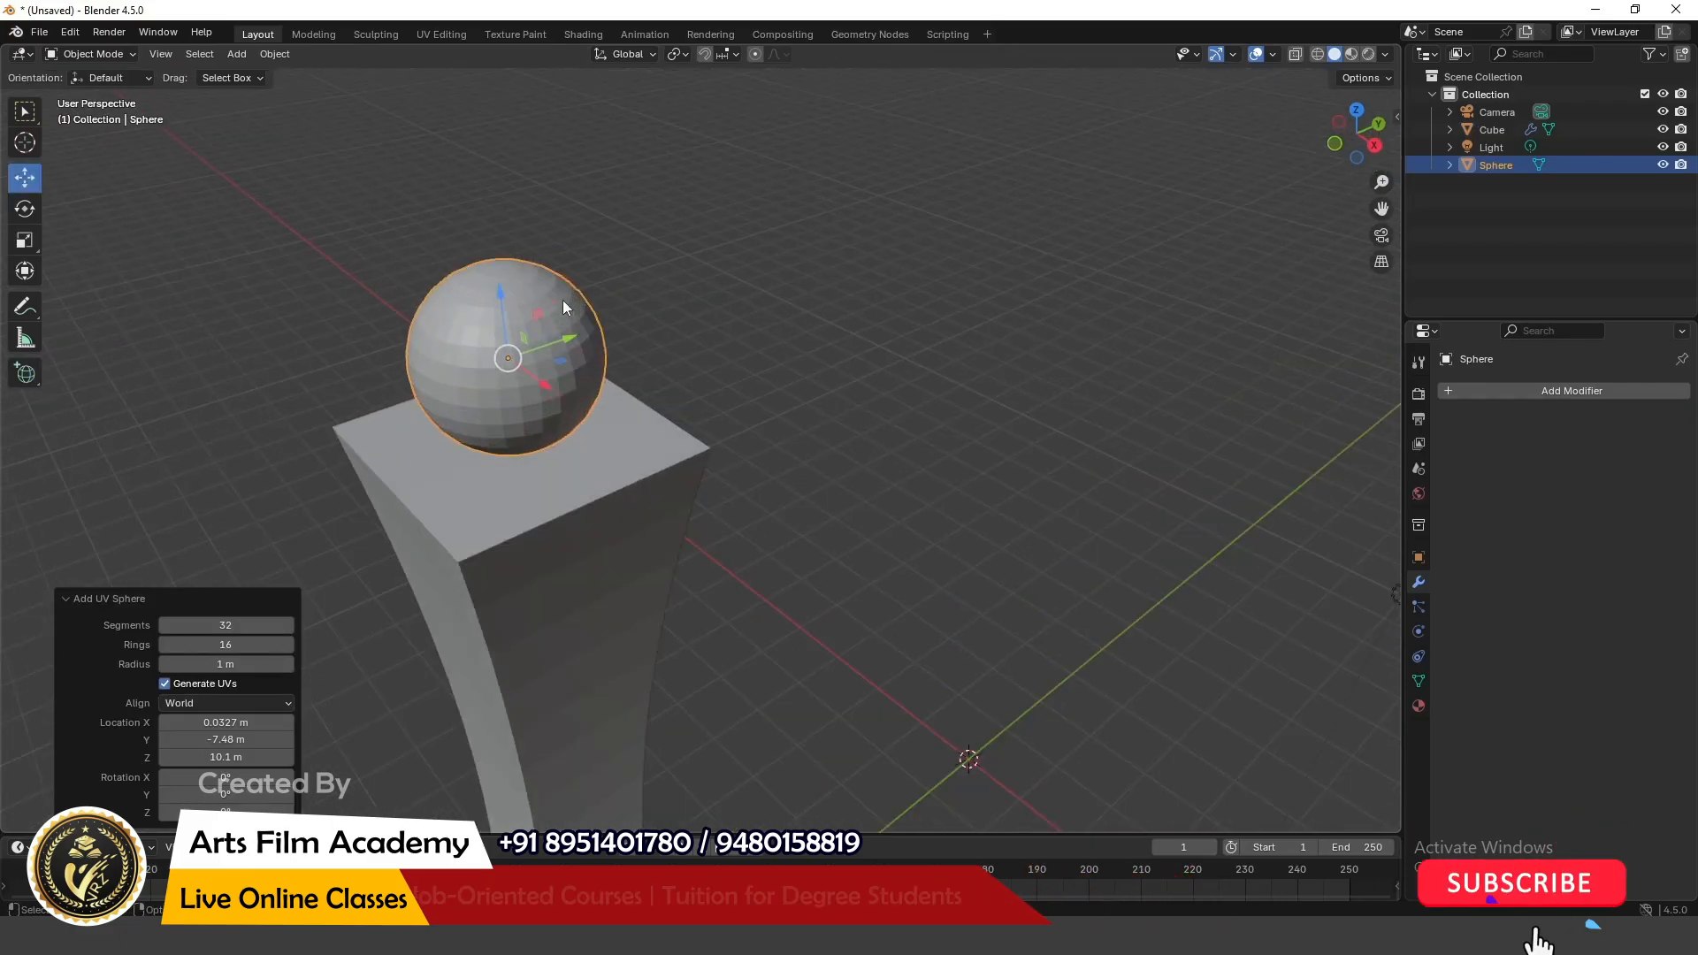
{"action": "key", "text": "s"}
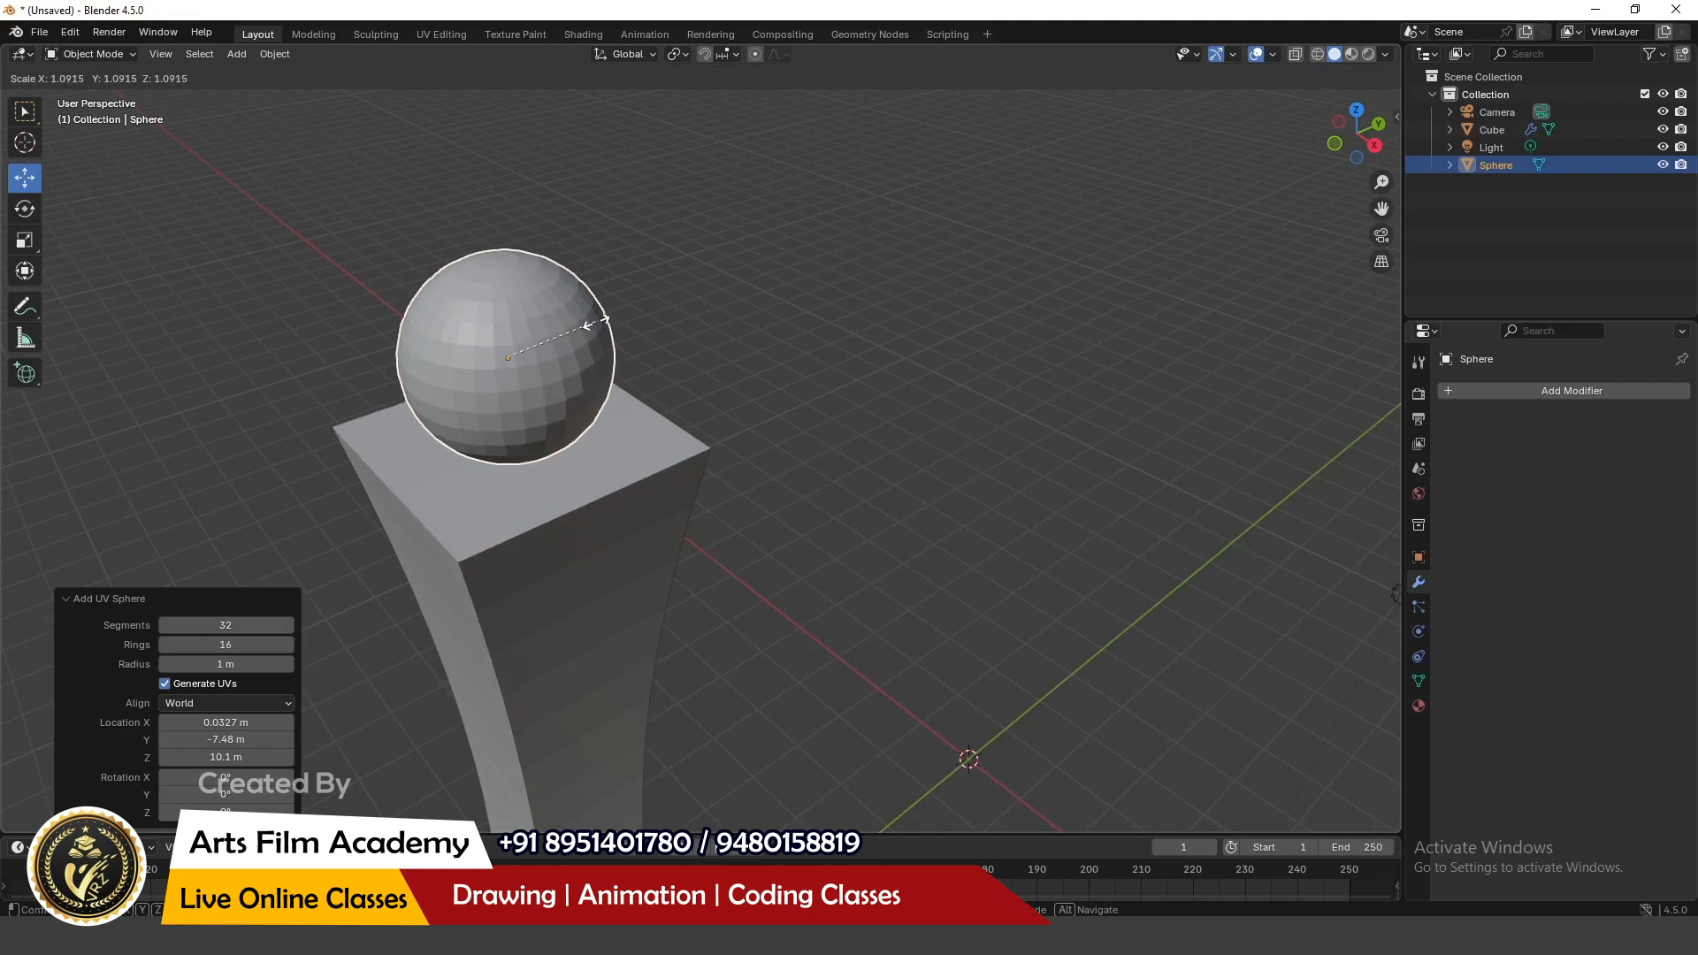
{"action": "left_click", "coordinate": [650, 334]}
{"action": "scroll", "coordinate": [650, 335], "scroll_direction": "down", "scroll_amount": 4}
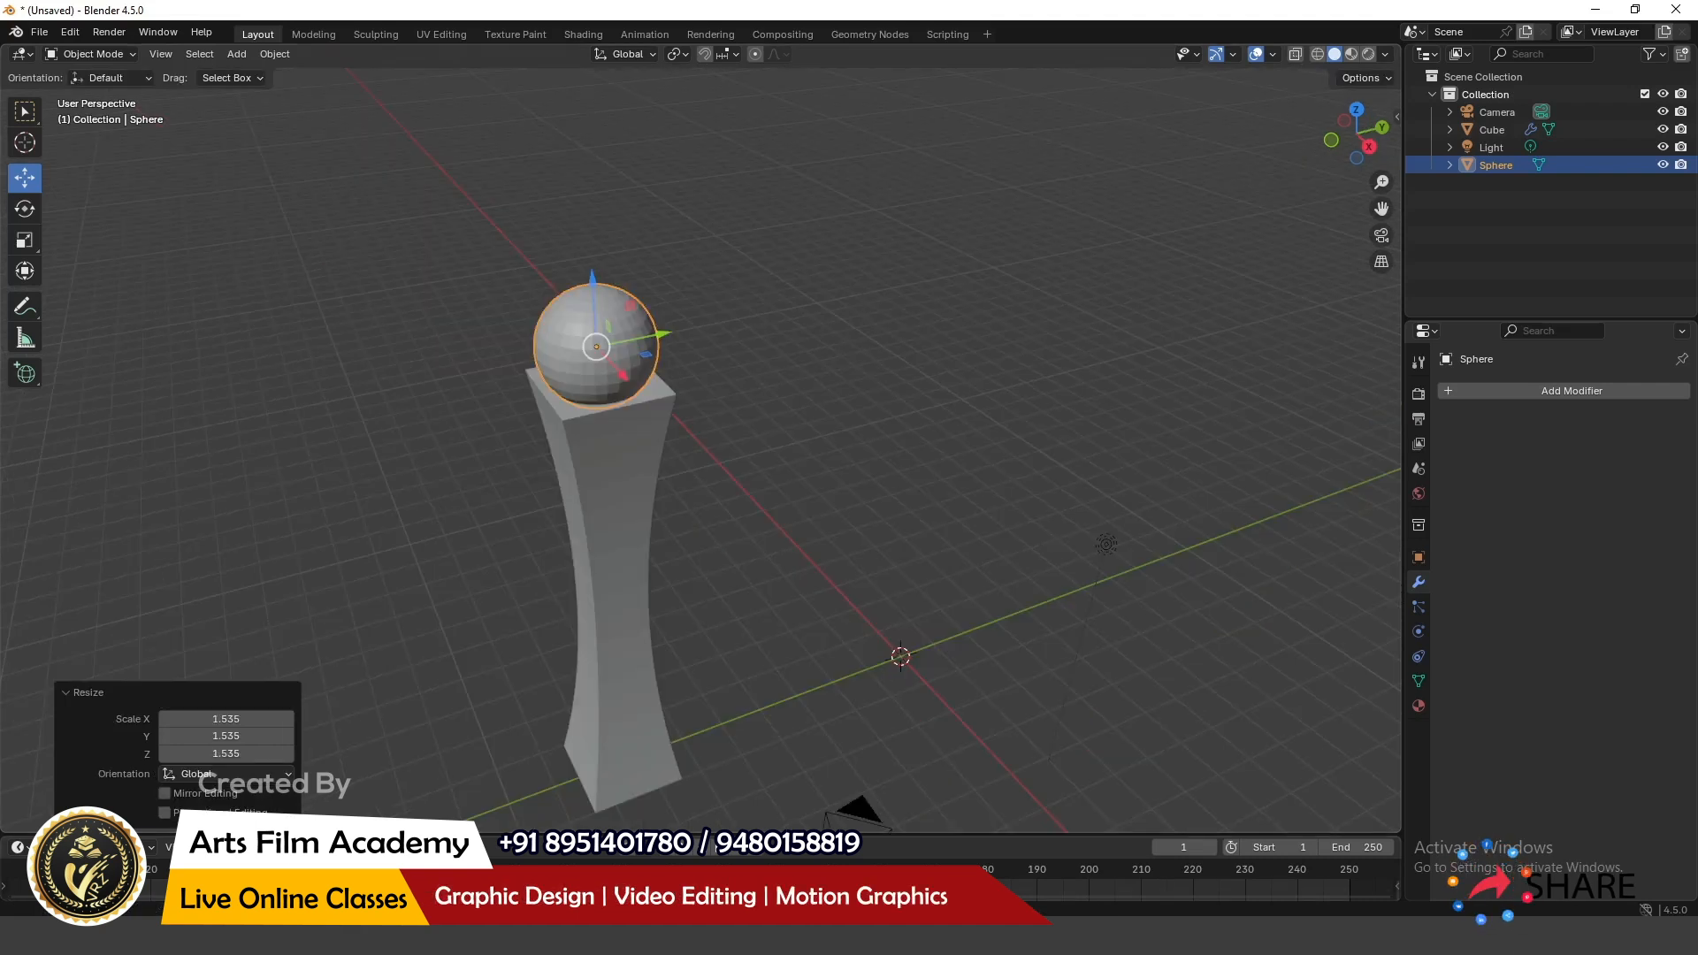
Step: Apply smooth shading to the sphere
{"action": "left_click", "coordinate": [273, 55]}
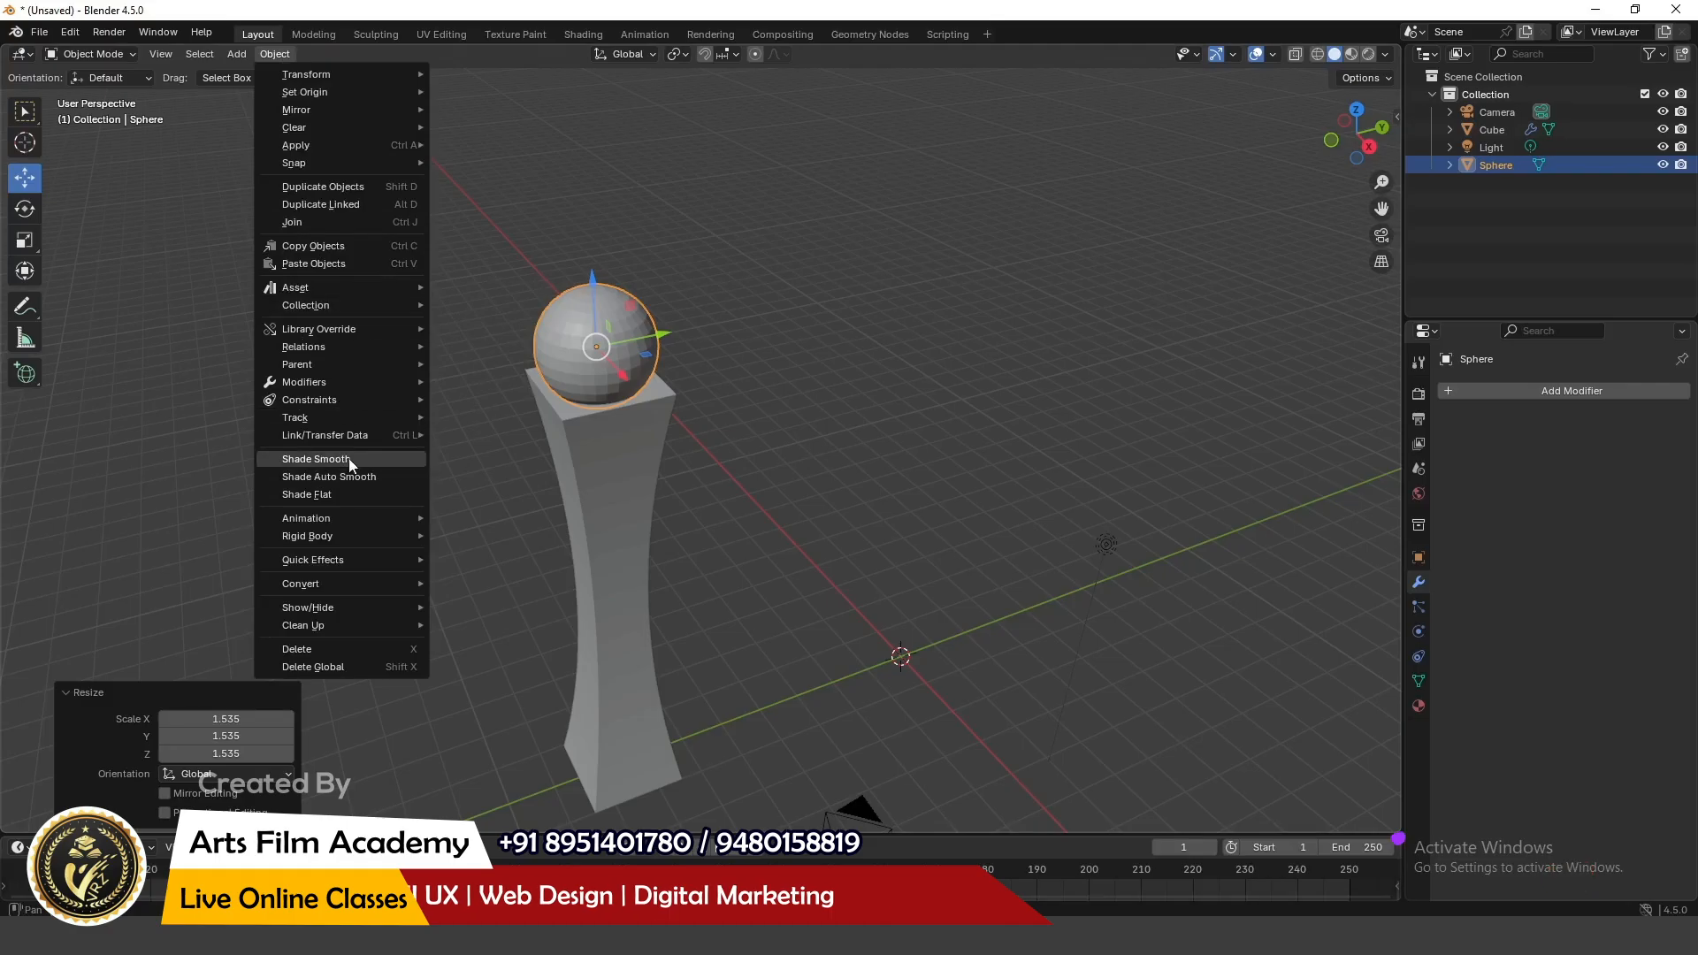
{"action": "left_click", "coordinate": [309, 459]}
{"action": "left_click", "coordinate": [777, 368]}
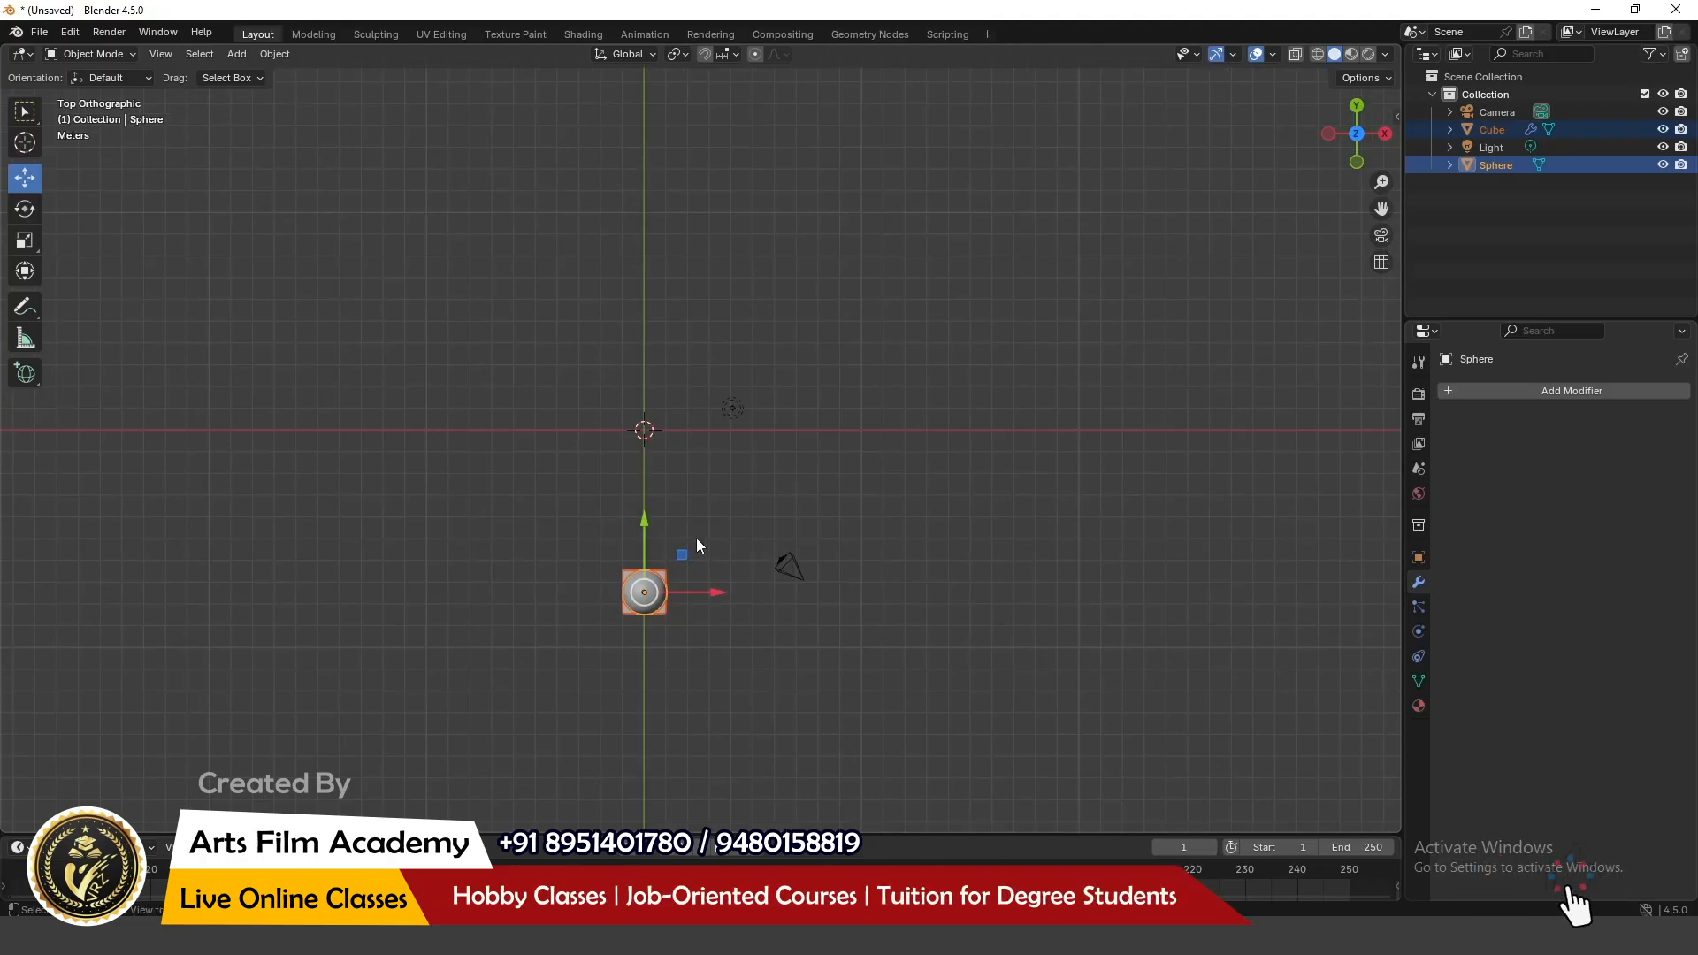
Step: Make a linked duplicate of the block and sphere and move it along Y to the opposite side of the X axis
{"action": "key", "text": "shift+d"}
{"action": "right_click", "coordinate": [719, 344]}
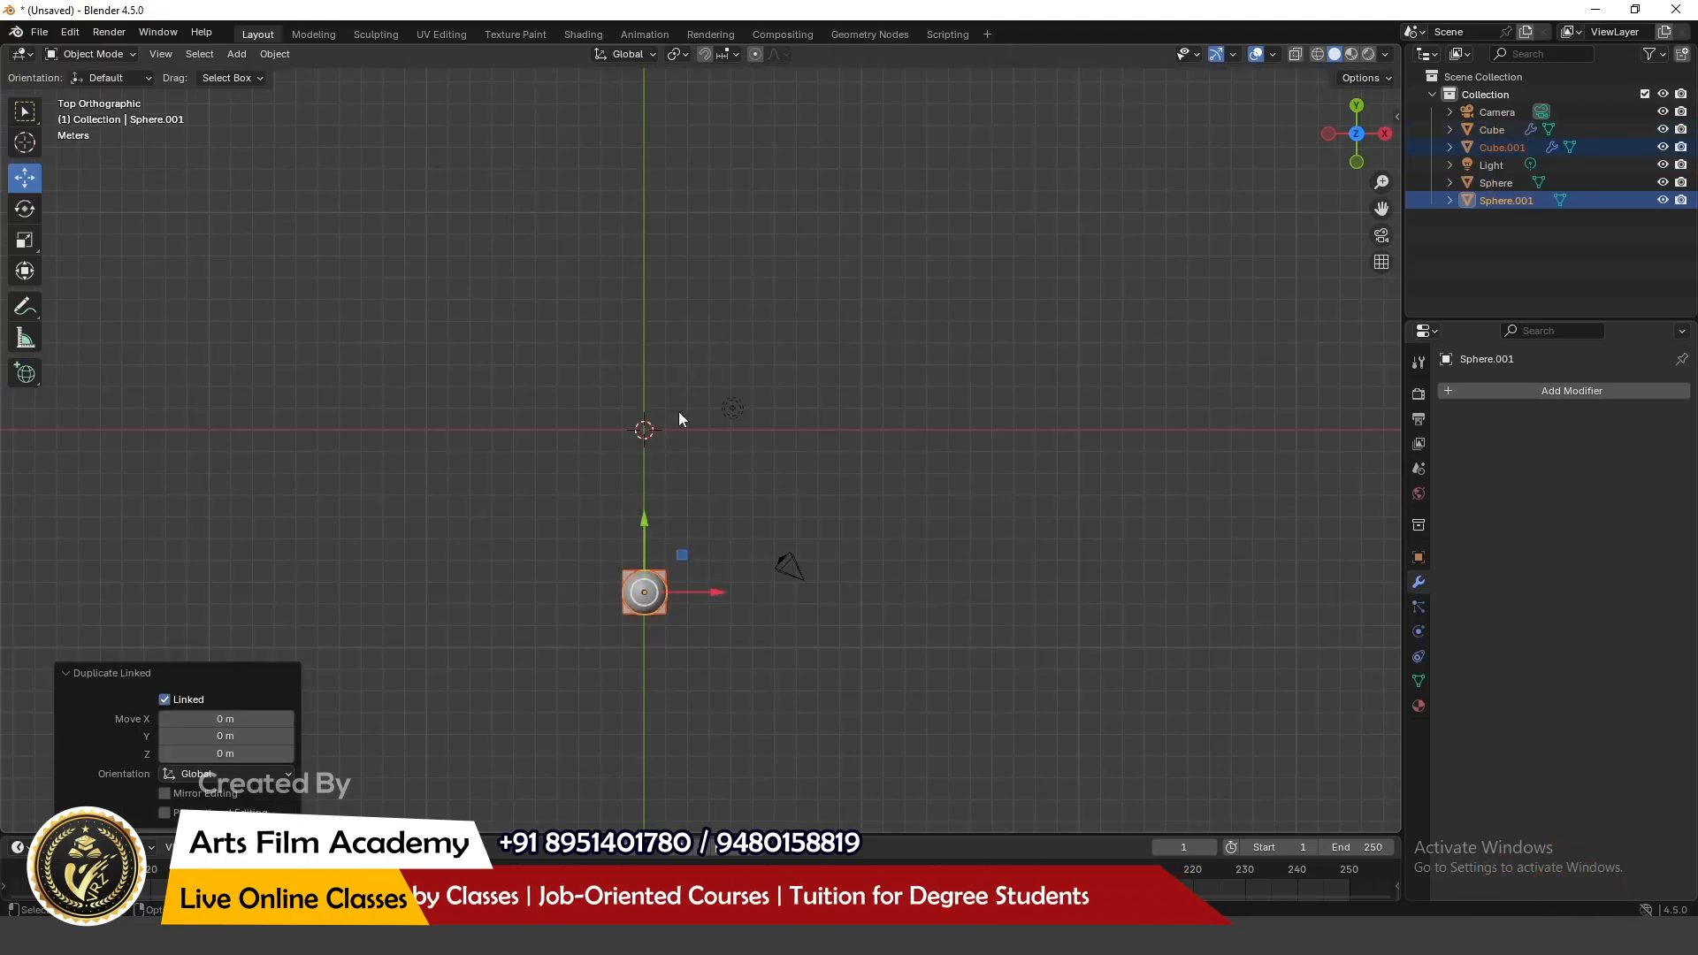
{"action": "left_click_drag", "start_coordinate": [644, 524], "coordinate": [662, 181]}
Step: Move both pillars about -12.47 m along X and duplicate the pair along X to the opposite side of the Y axis
{"action": "left_click_drag", "start_coordinate": [483, 273], "coordinate": [687, 630]}
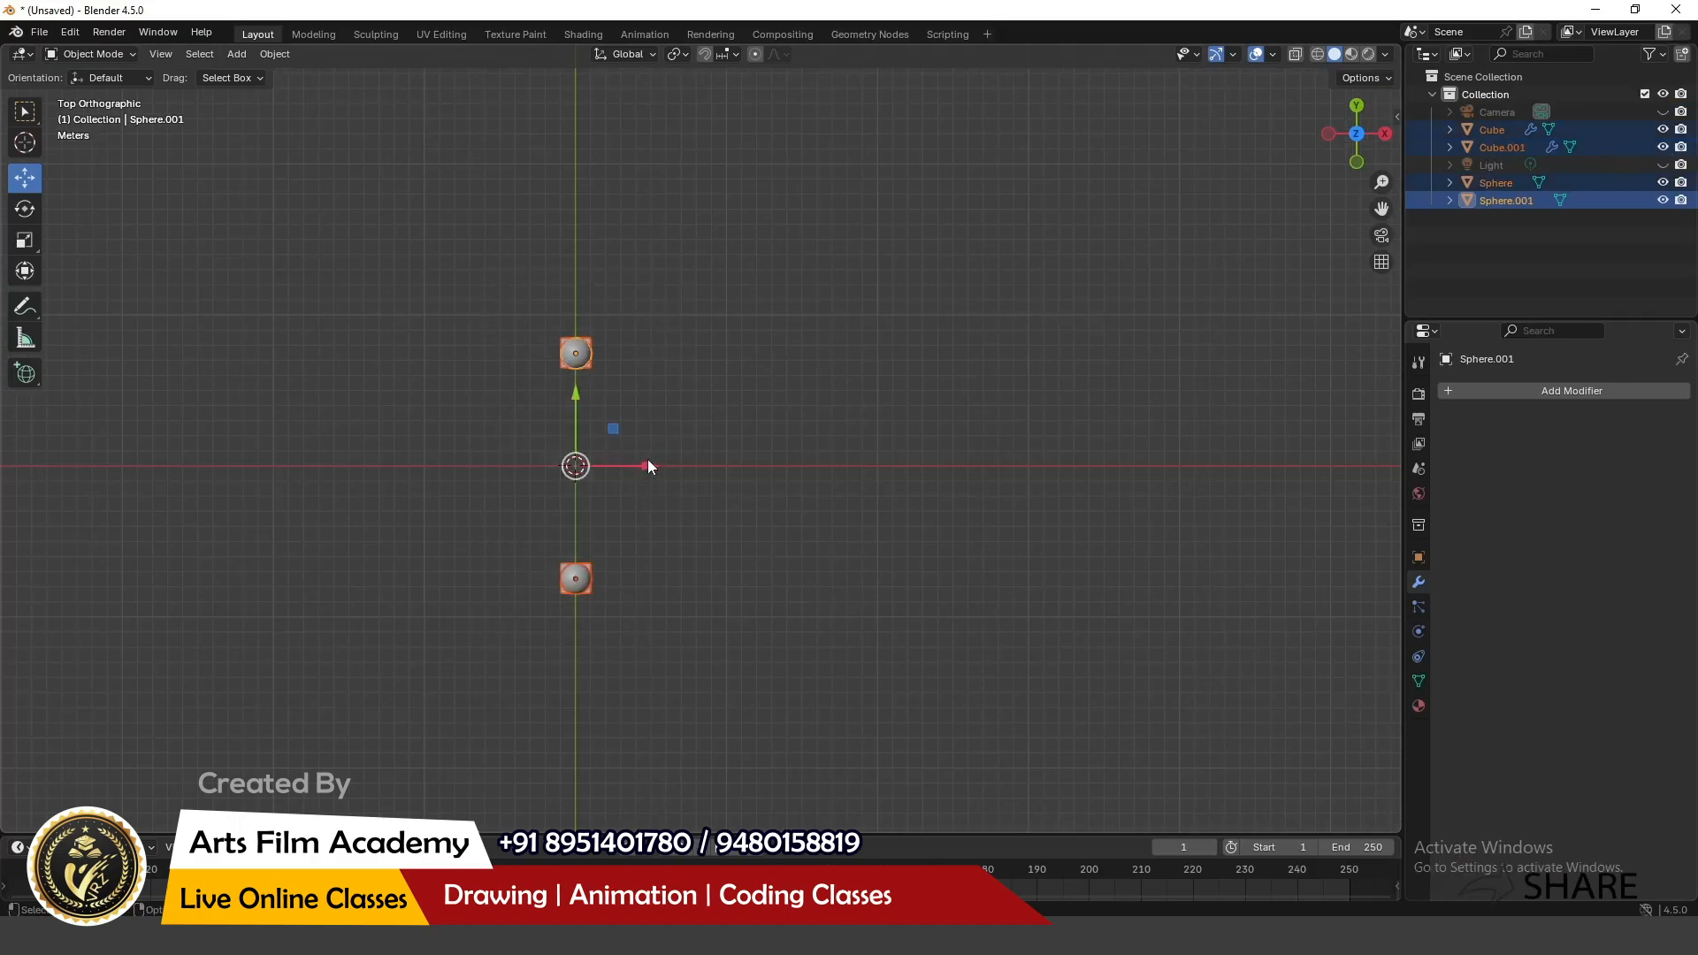
{"action": "left_click_drag", "start_coordinate": [647, 466], "coordinate": [453, 472]}
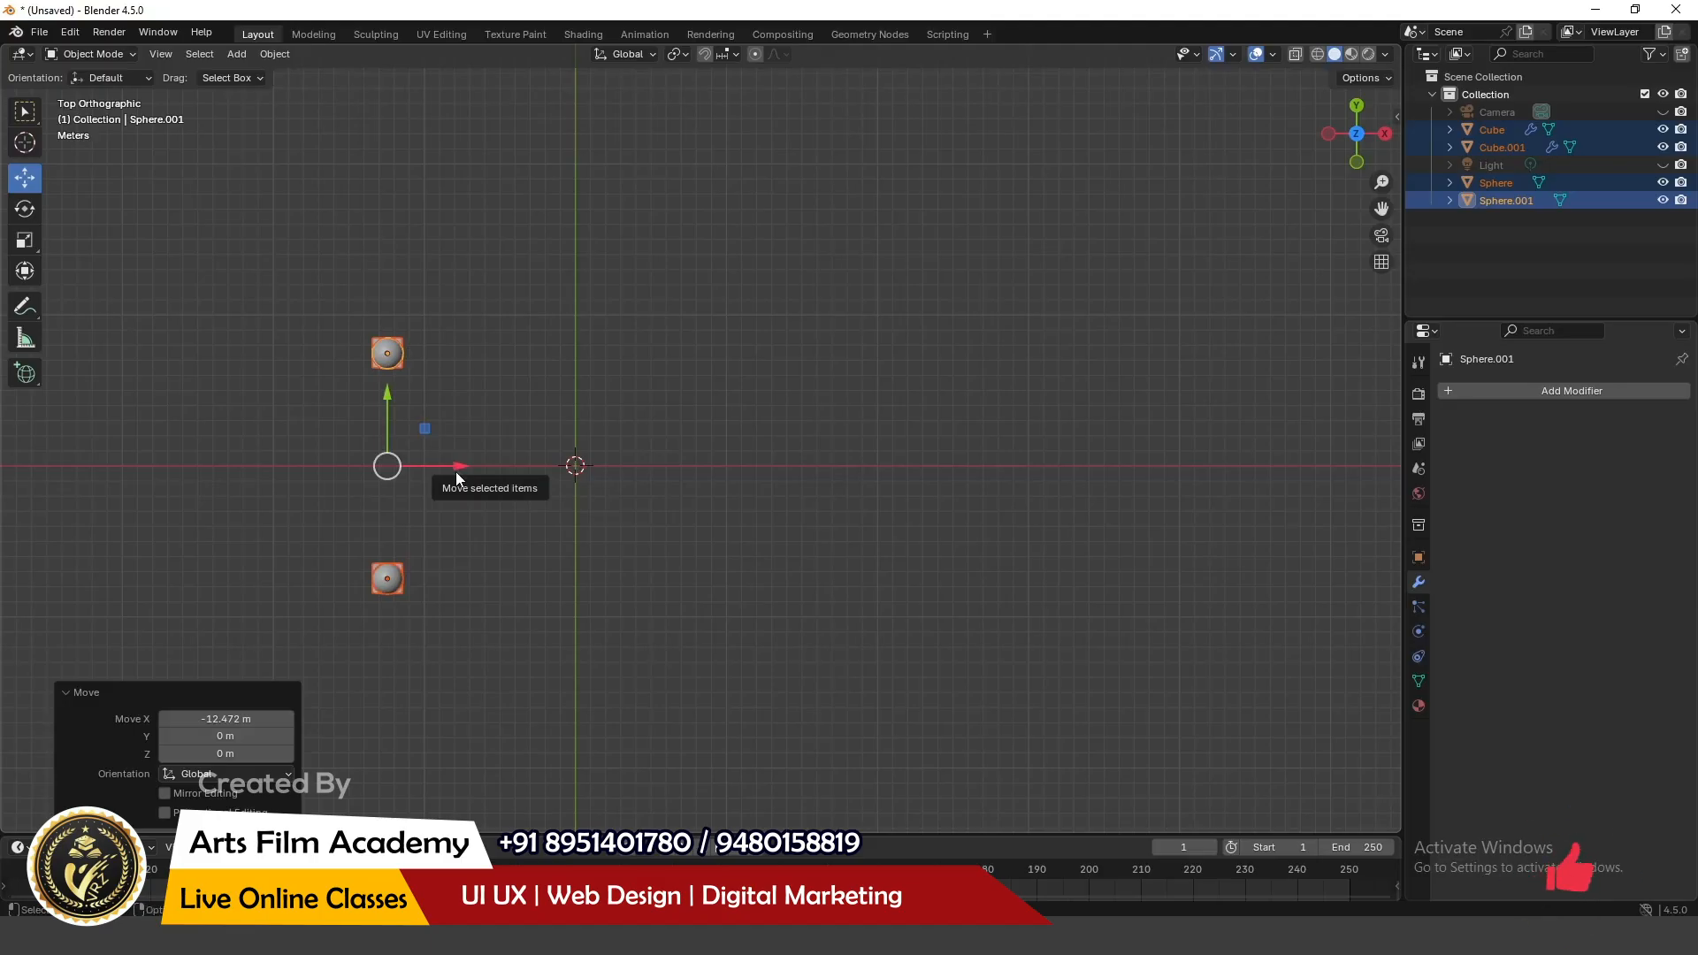
{"action": "key", "text": "shift+d"}
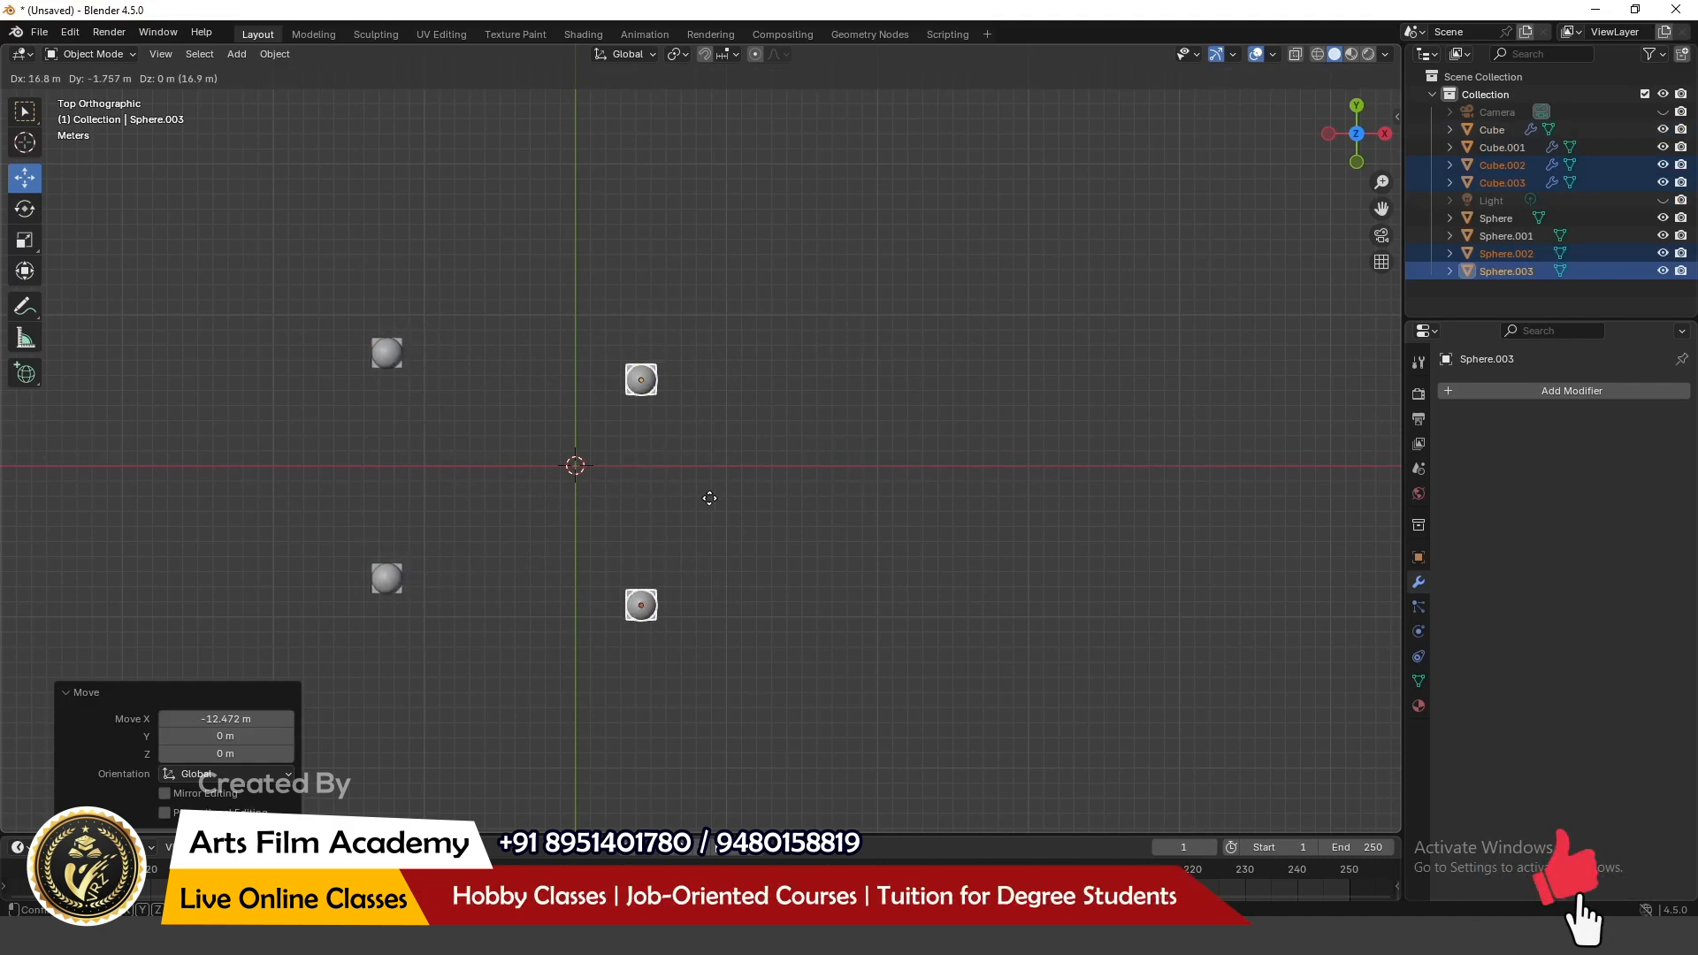
{"action": "key", "text": "x"}
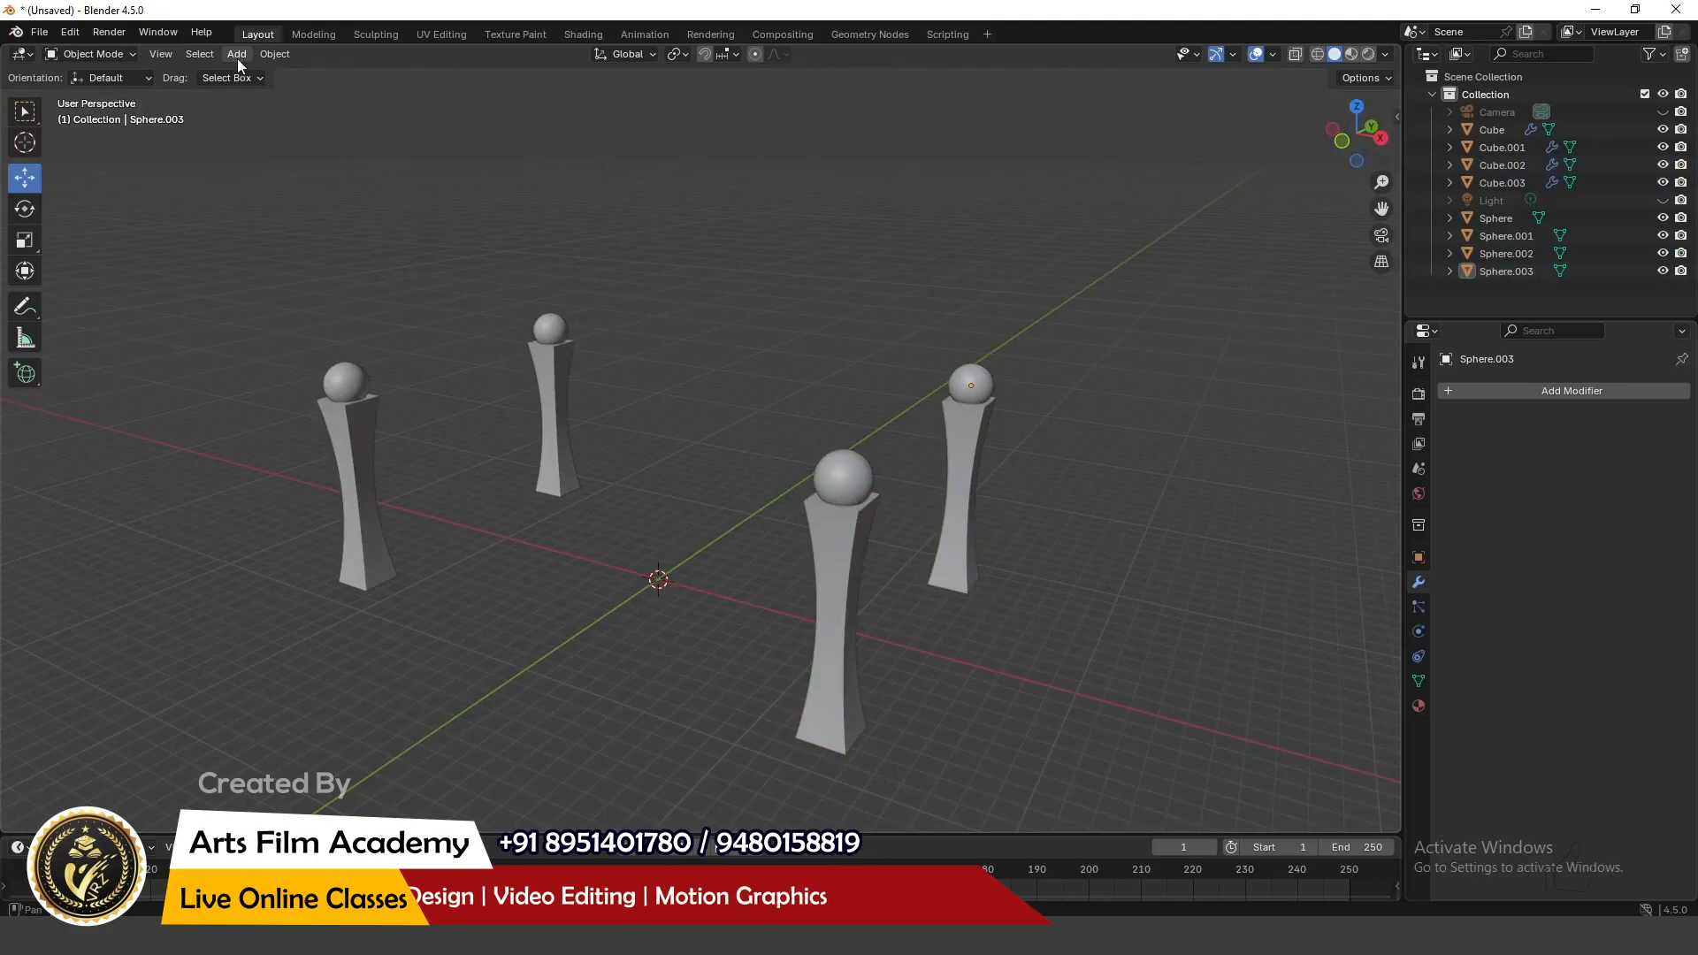
Step: Add a 2 m cube at the world origin, between the four pillars
{"action": "left_click", "coordinate": [237, 54]}
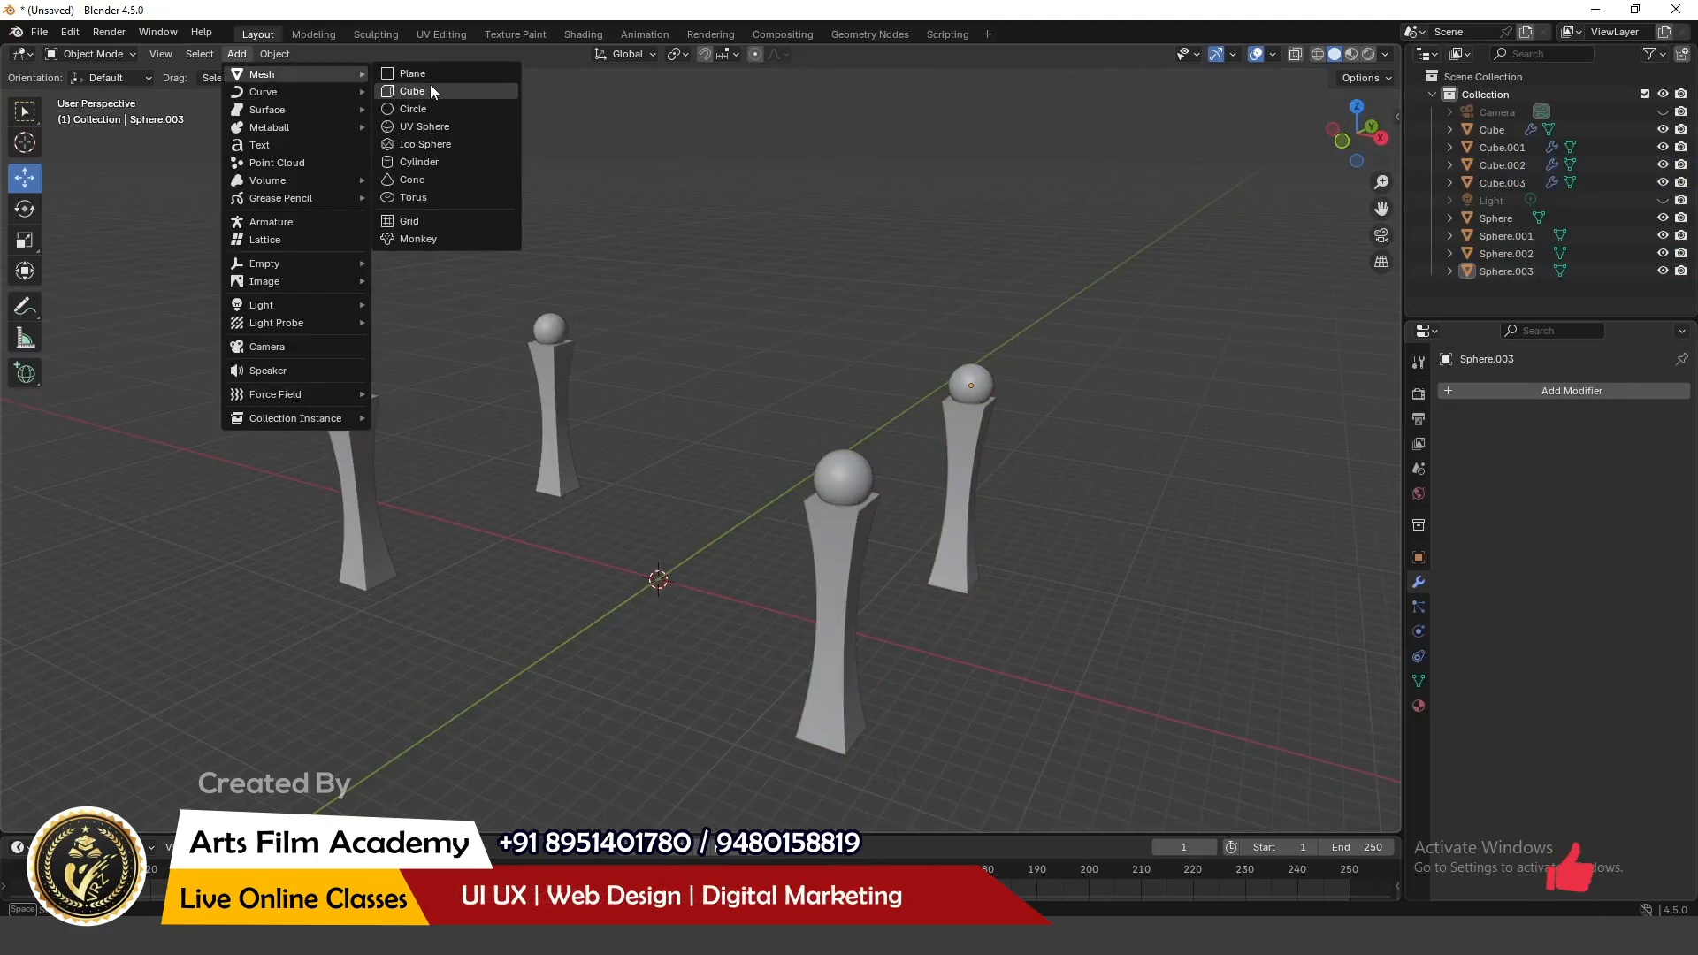
{"action": "left_click", "coordinate": [432, 90]}
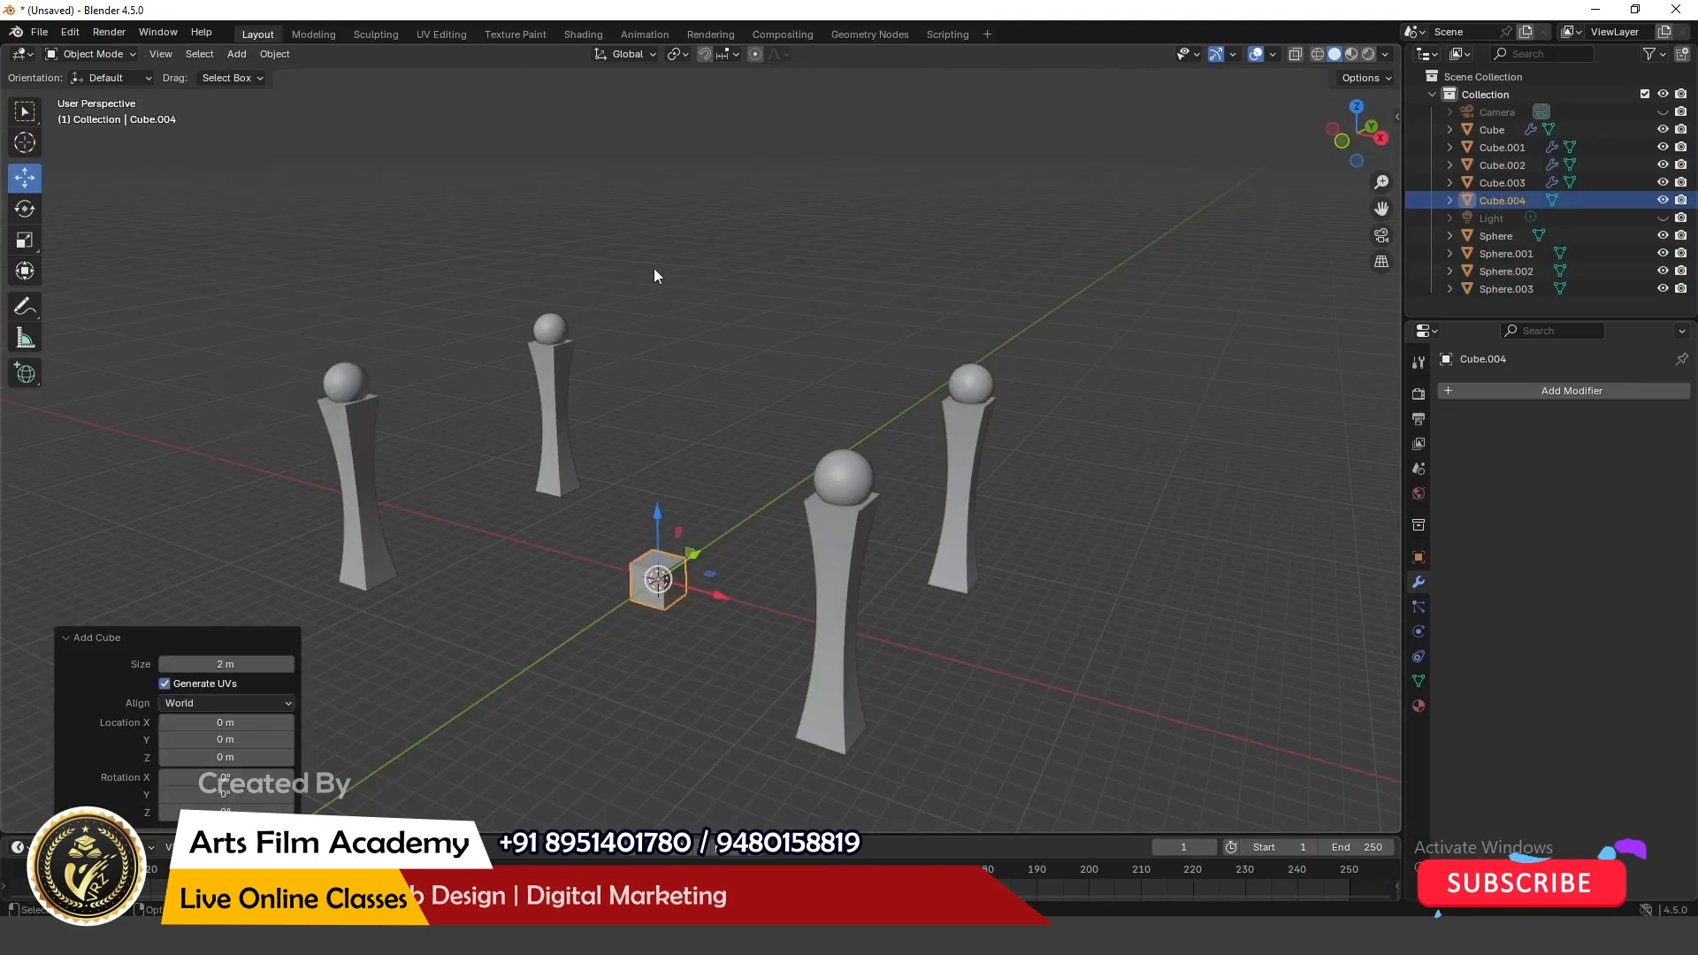
{"action": "middle_click_drag", "start_coordinate": [655, 273], "coordinate": [651, 329]}
{"action": "middle_click_drag", "start_coordinate": [716, 254], "coordinate": [834, 265]}
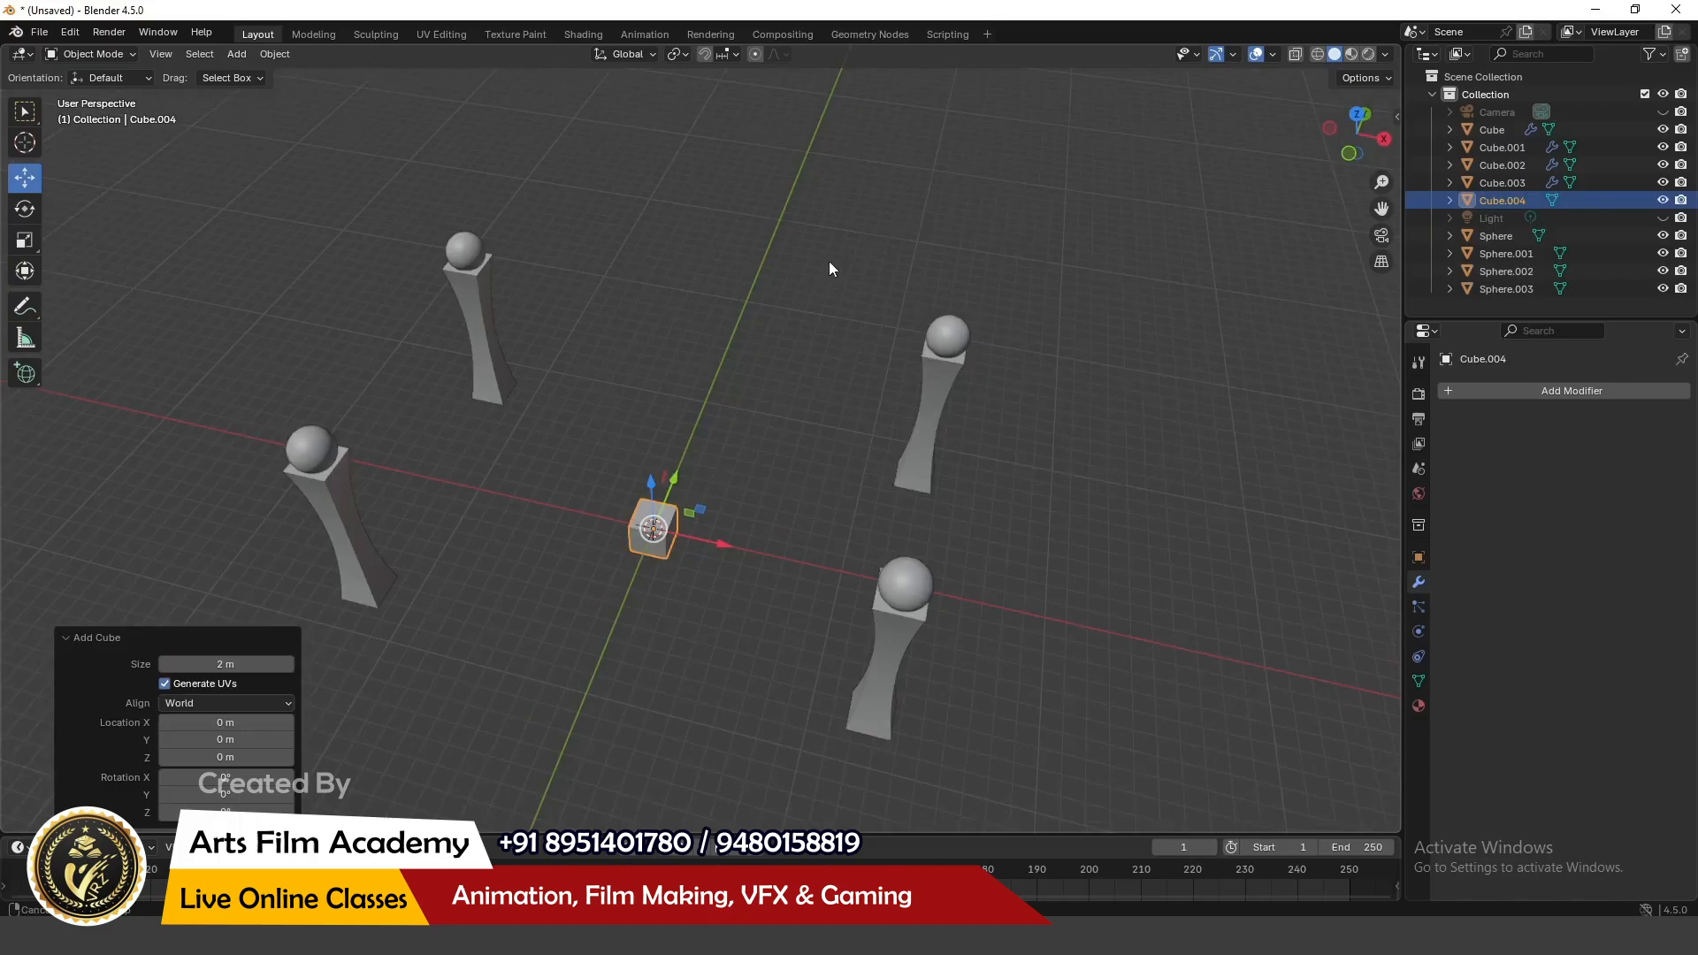
Step: Scale the new cube about 12.458 along X and 7.589 along Y so it spans the four pillars
{"action": "left_click", "coordinate": [1356, 116]}
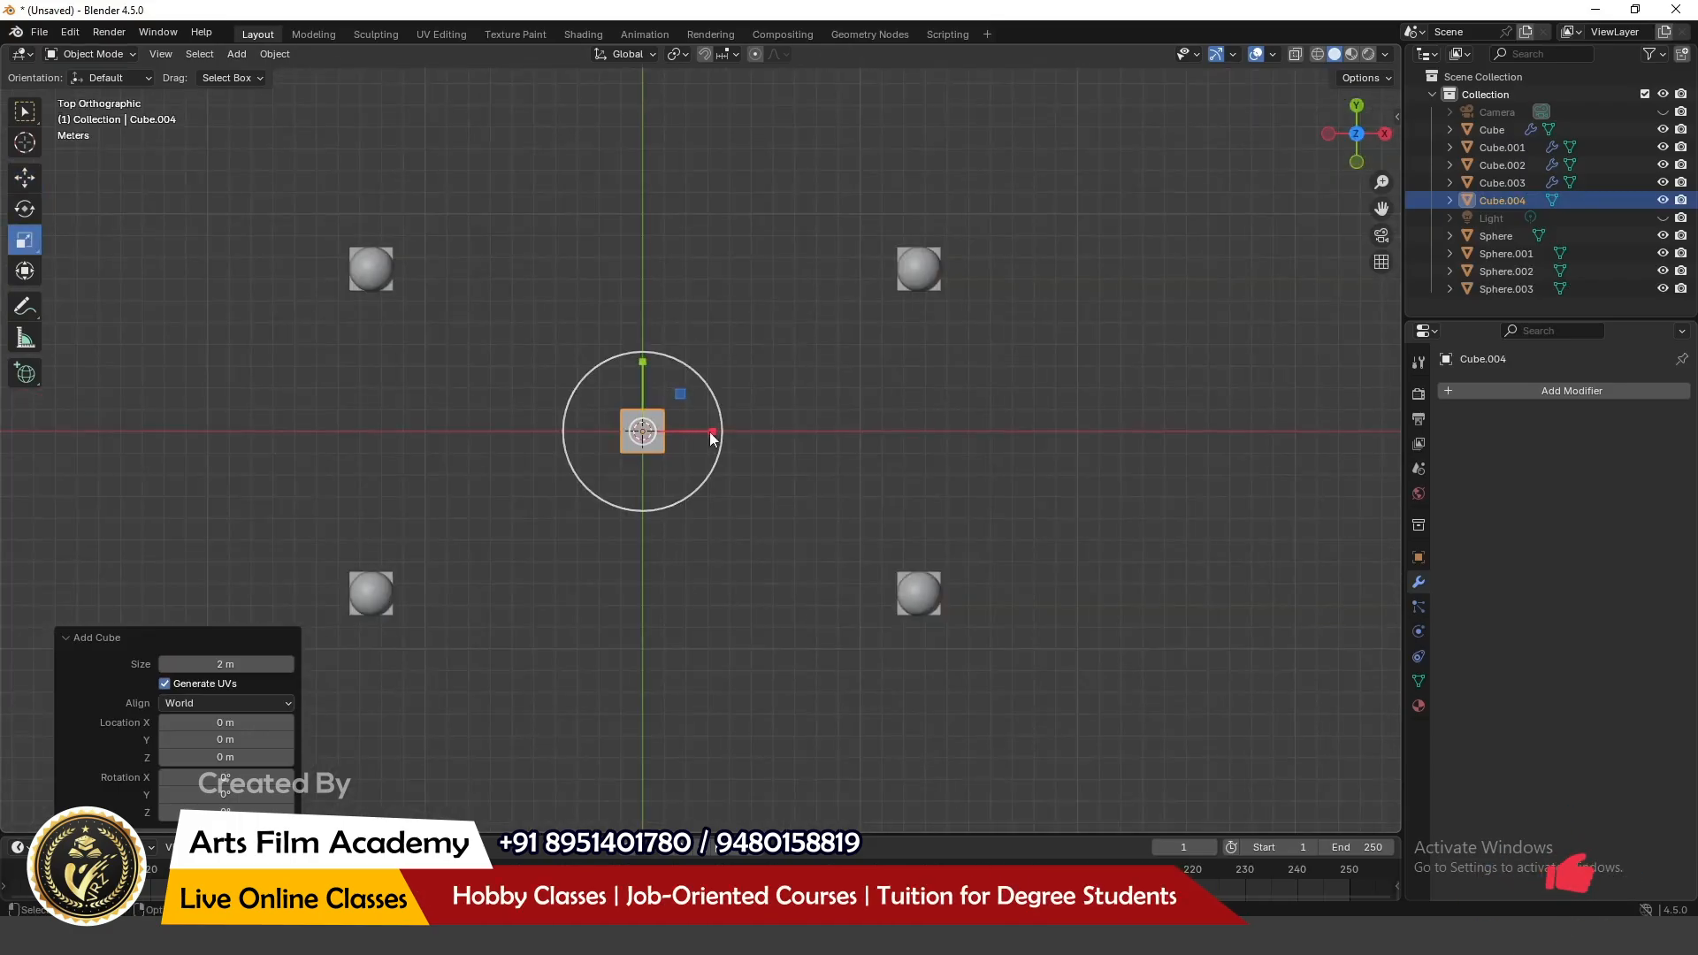
{"action": "left_click_drag", "start_coordinate": [713, 428], "coordinate": [1344, 428]}
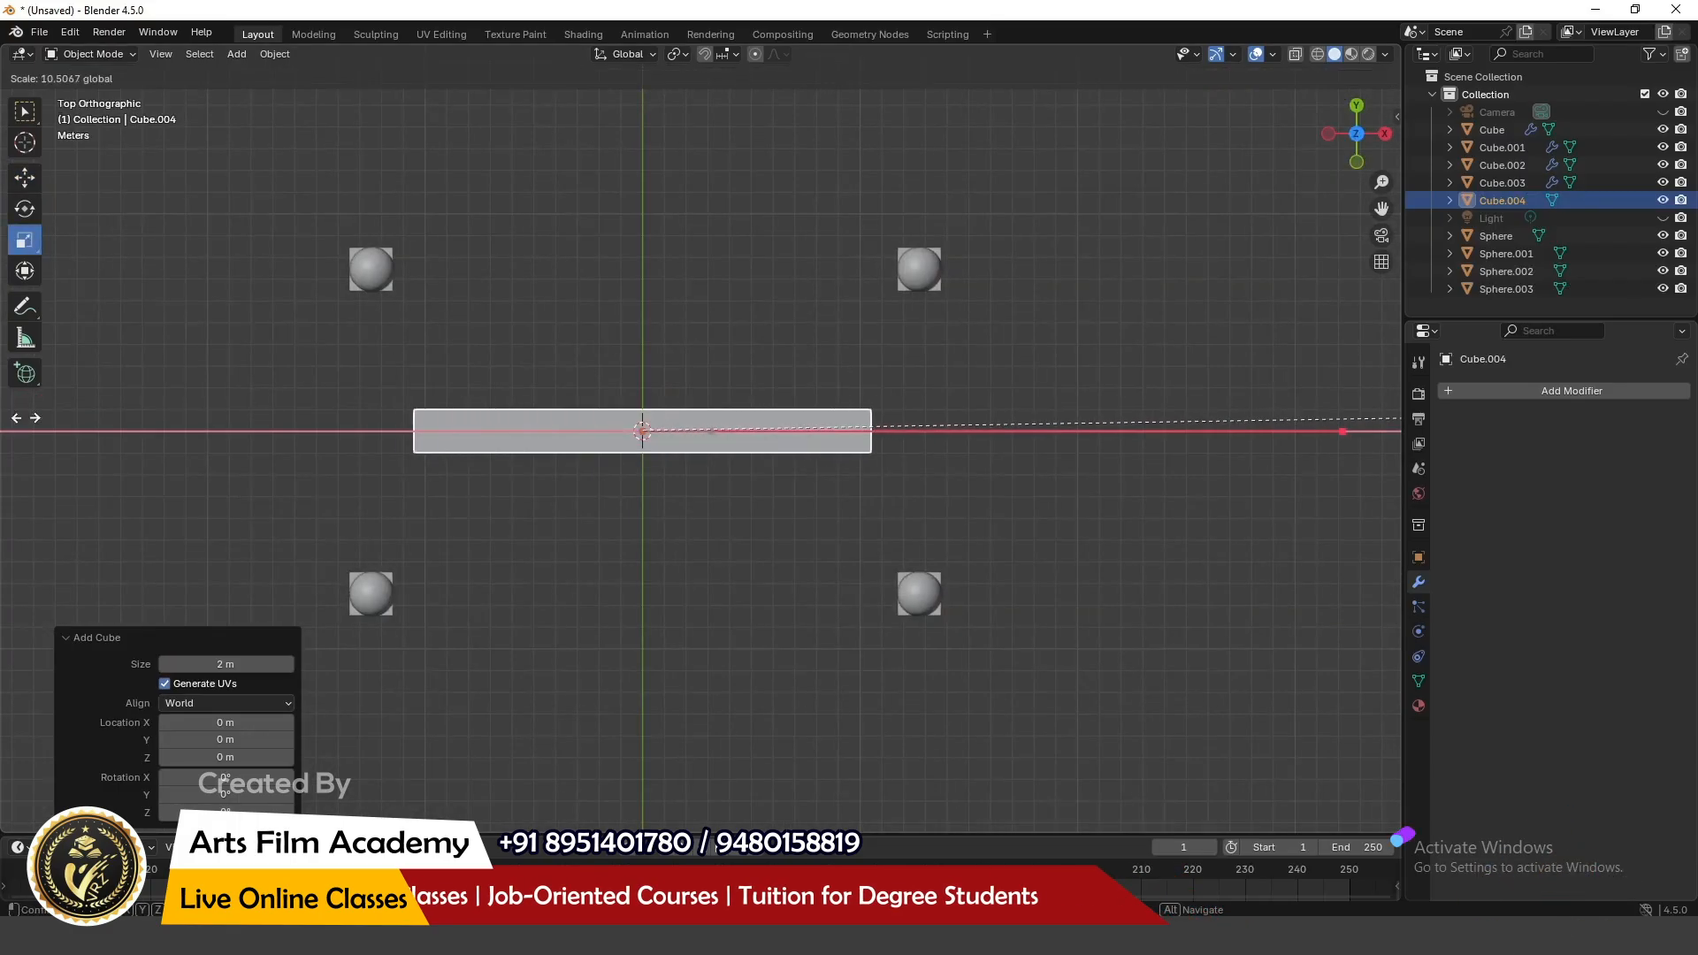
{"action": "left_click_drag", "start_coordinate": [26, 418], "coordinate": [171, 428]}
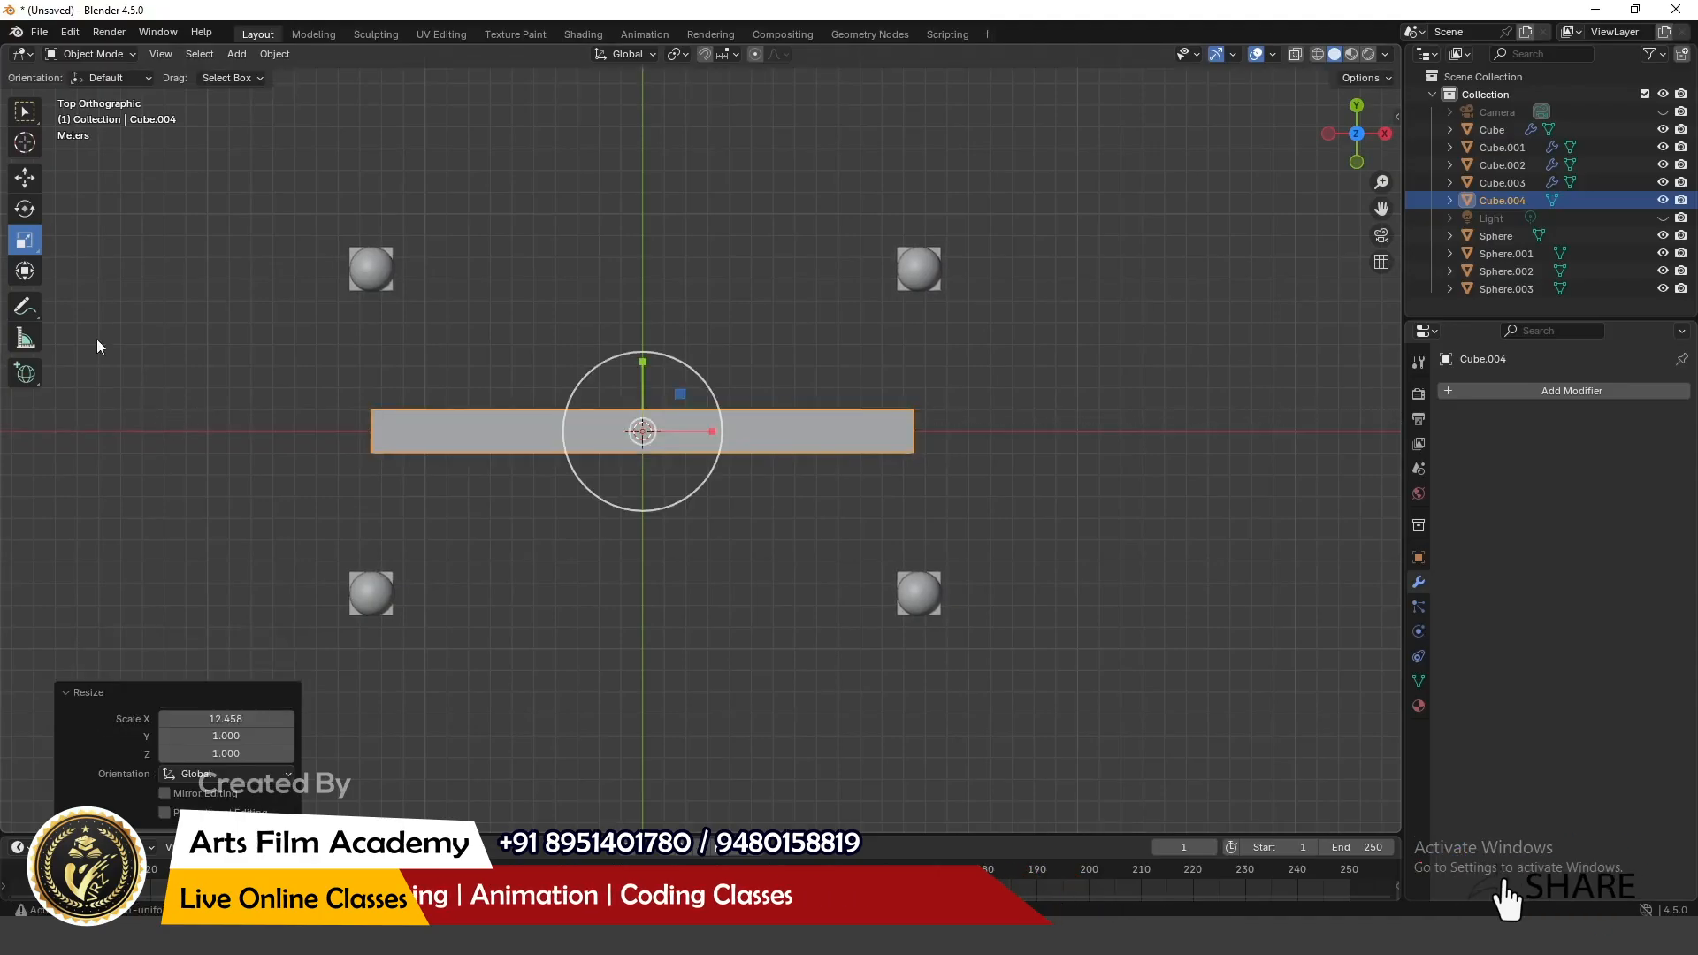
{"action": "left_click_drag", "start_coordinate": [643, 363], "coordinate": [623, 660]}
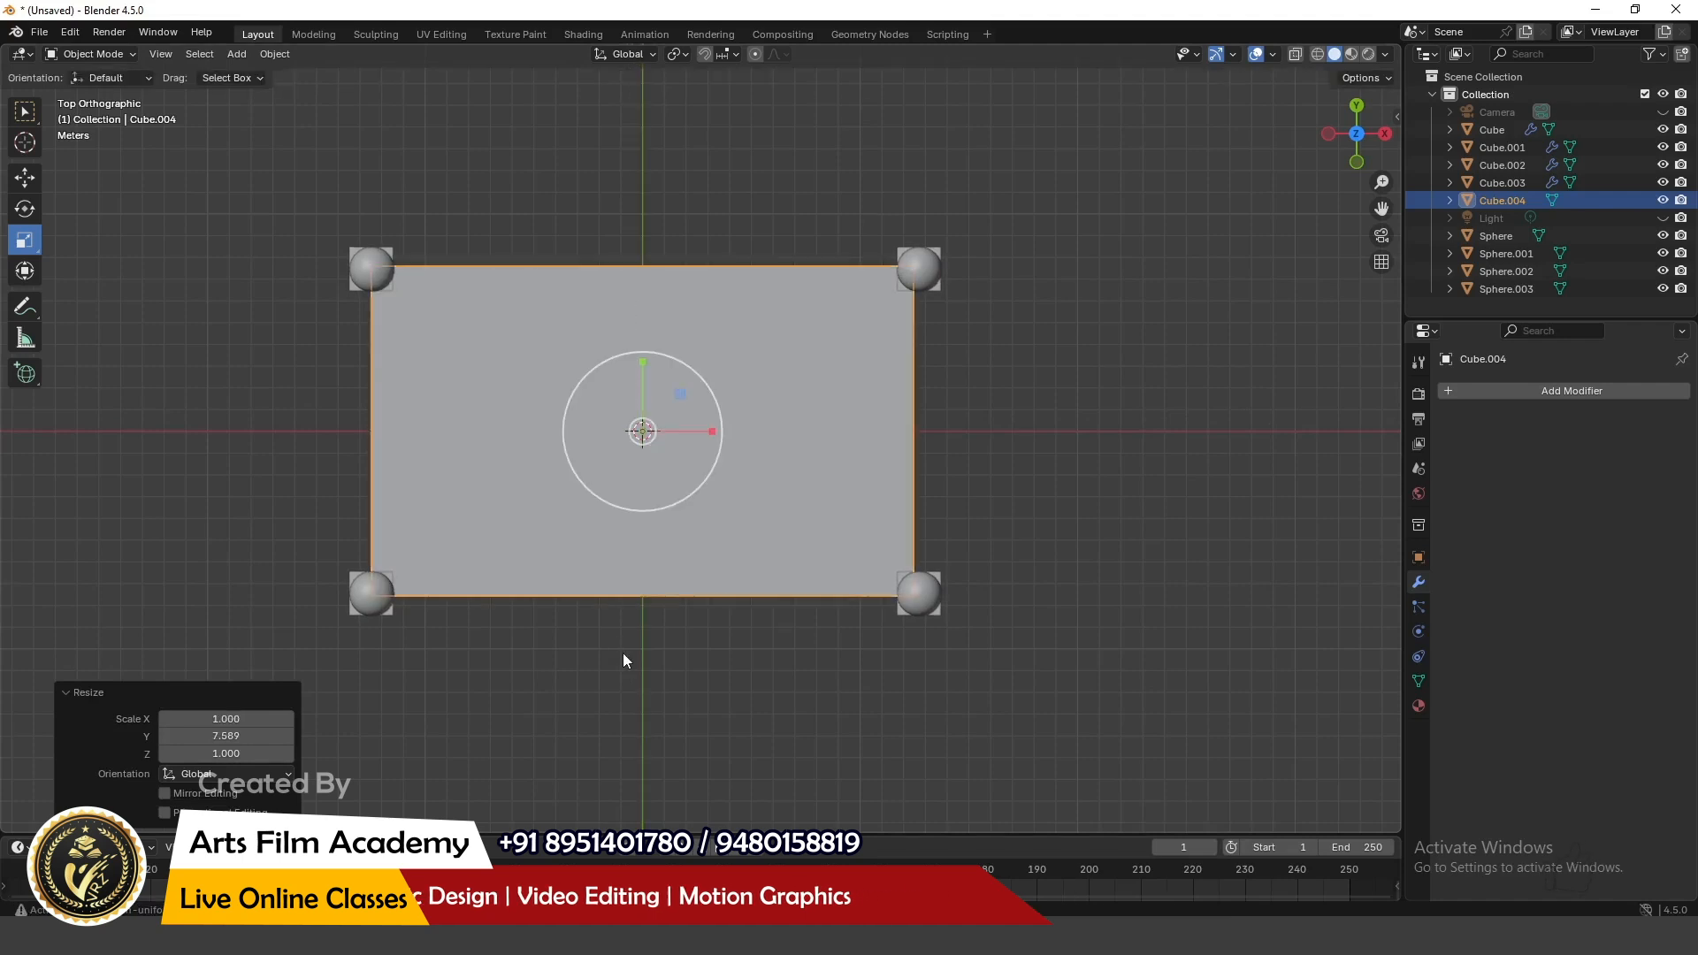
Step: Nudge the two pillars on the positive X side slightly inward along X to line up with the slab's end
{"action": "left_click", "coordinate": [25, 177]}
{"action": "left_click_drag", "start_coordinate": [1080, 167], "coordinate": [924, 682]}
{"action": "left_click_drag", "start_coordinate": [985, 432], "coordinate": [979, 433]}
{"action": "left_click", "coordinate": [1047, 645]}
{"action": "middle_click_drag", "start_coordinate": [906, 662], "coordinate": [876, 454]}
Step: Raise the slab along Z in the front view so it sits above the pillars' feet
{"action": "left_click", "coordinate": [842, 601]}
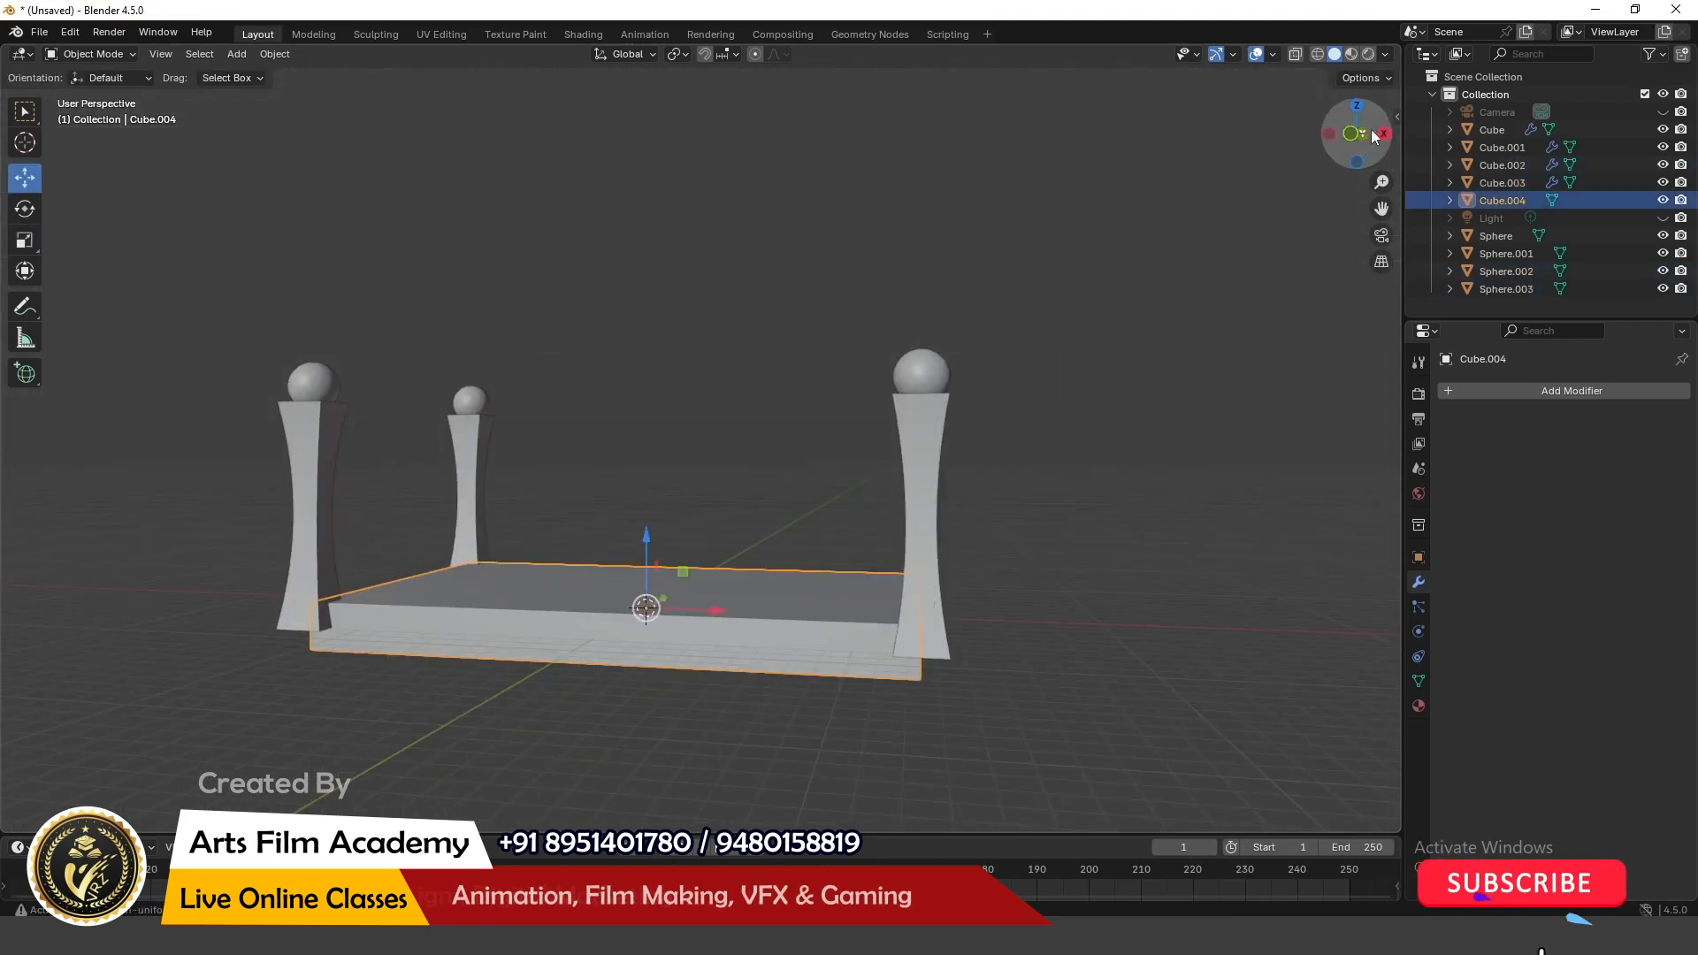
{"action": "left_click", "coordinate": [1373, 135]}
{"action": "left_click_drag", "start_coordinate": [649, 559], "coordinate": [651, 476]}
{"action": "middle_click_drag", "start_coordinate": [651, 475], "coordinate": [1011, 580]}
{"action": "left_click", "coordinate": [876, 434]}
{"action": "left_click", "coordinate": [644, 506]}
{"action": "middle_click_drag", "start_coordinate": [656, 544], "coordinate": [702, 612]}
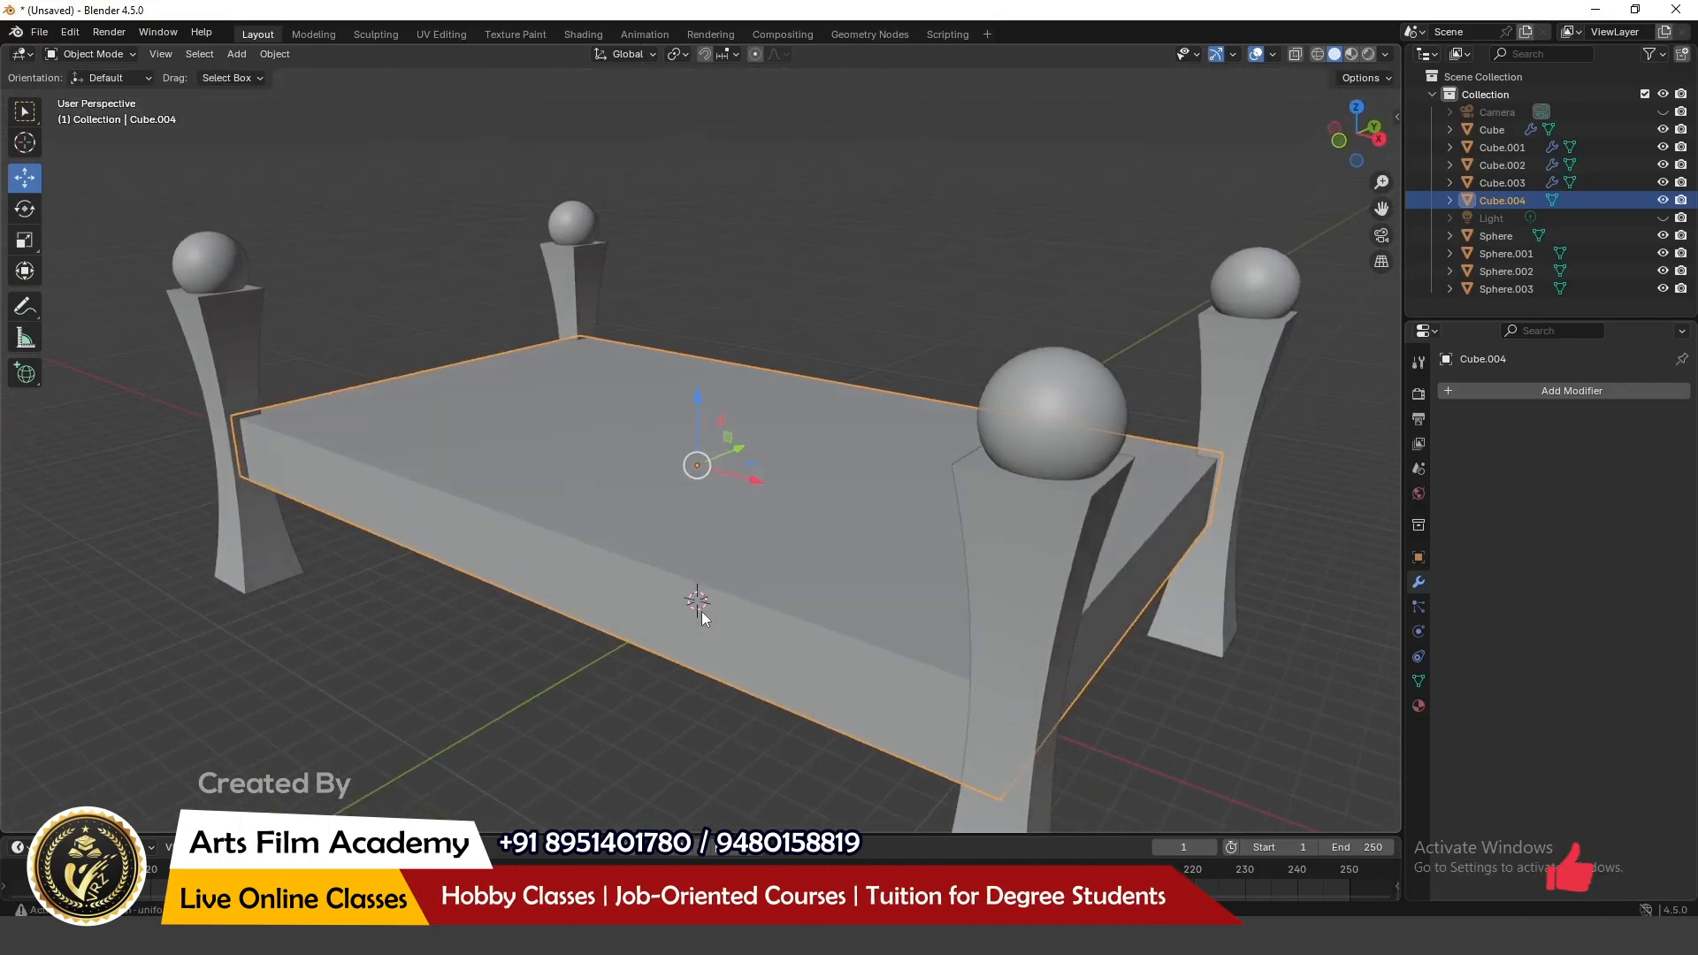
Step: Add a Bevel modifier to the slab
{"action": "left_click", "coordinate": [283, 703]}
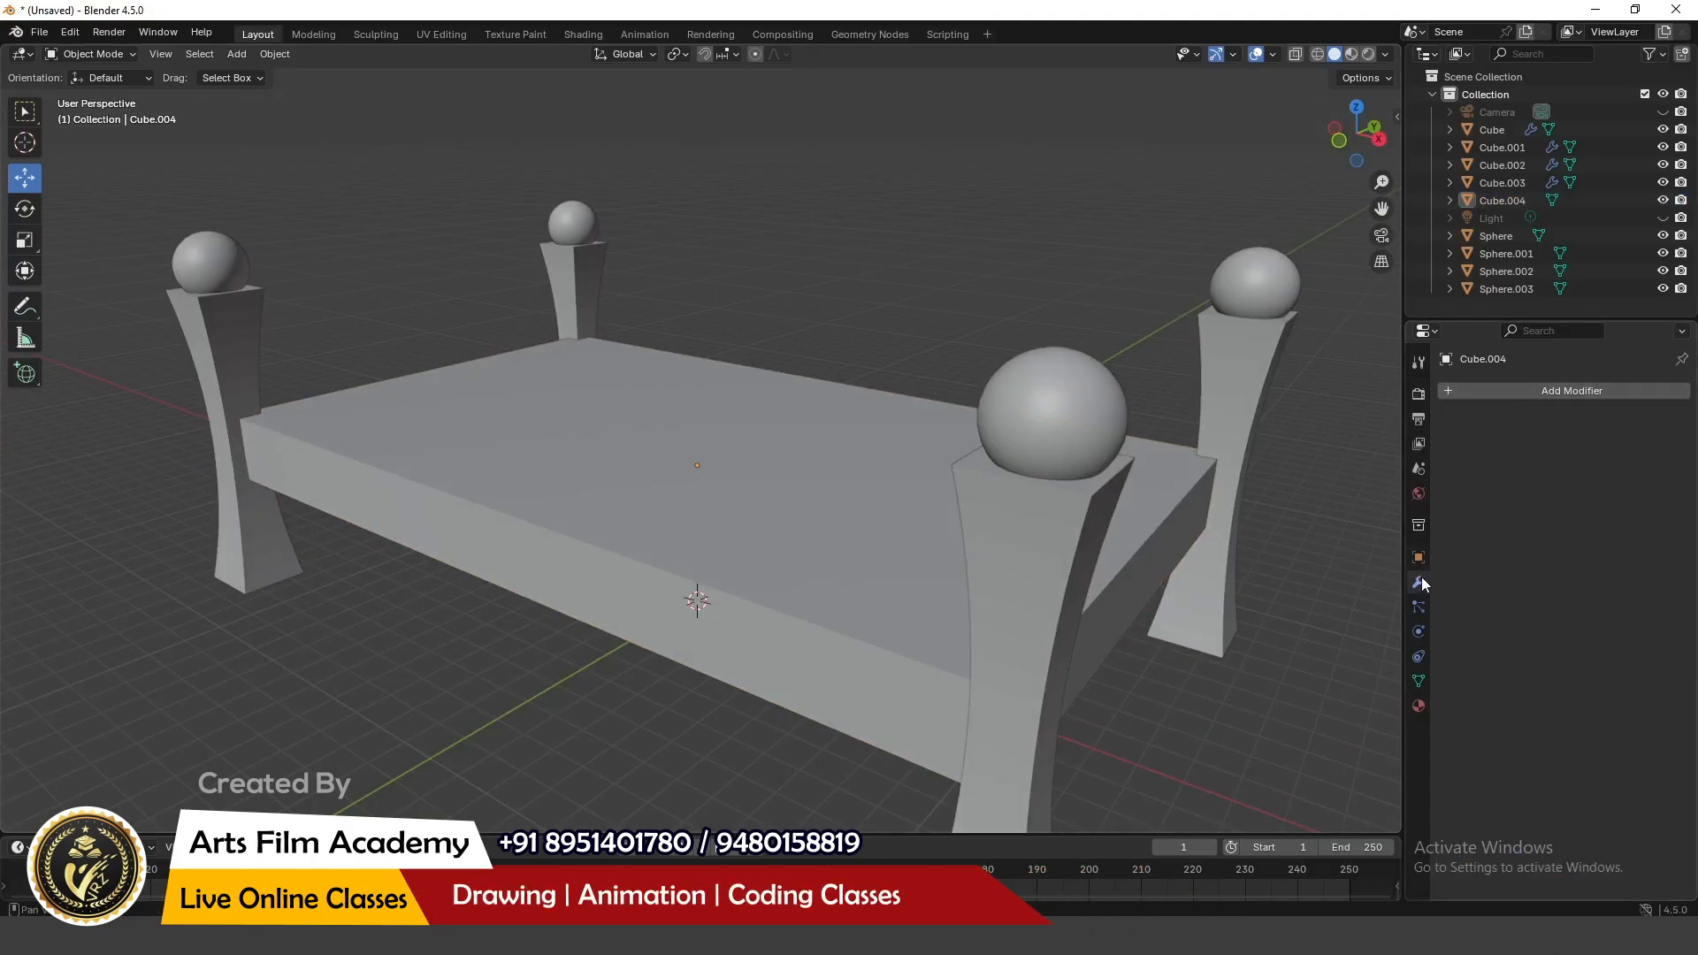
{"action": "left_click", "coordinate": [1542, 392]}
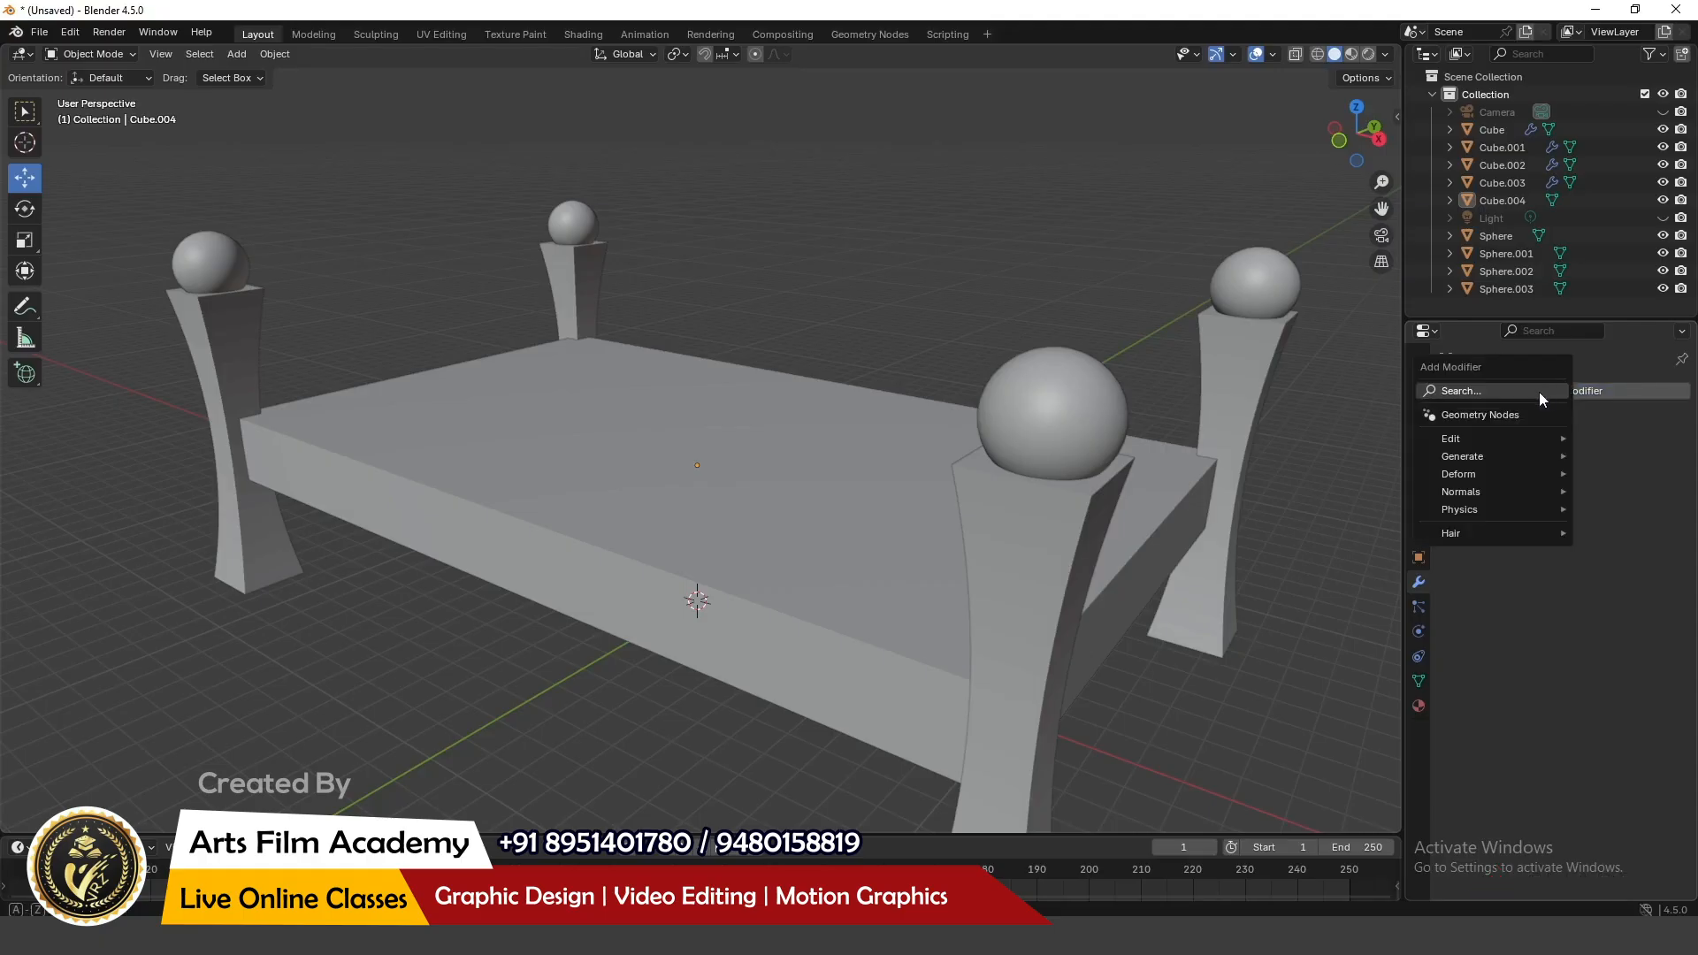
{"action": "left_click", "coordinate": [1483, 391]}
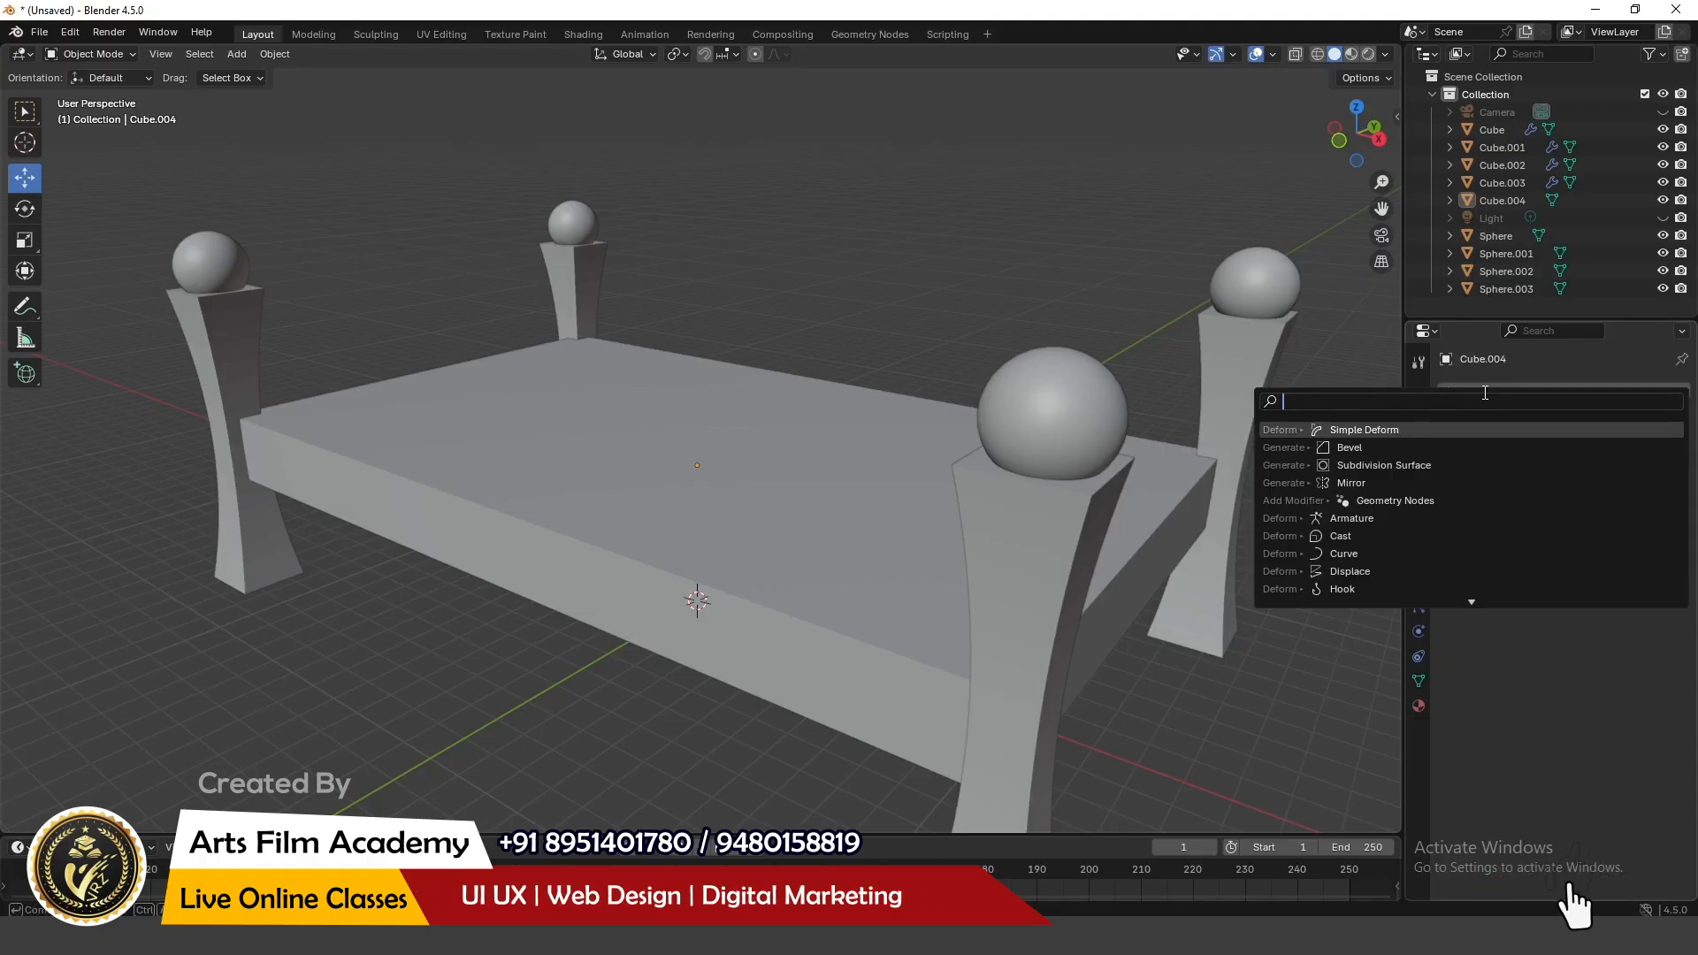
{"action": "type", "text": "bev"}
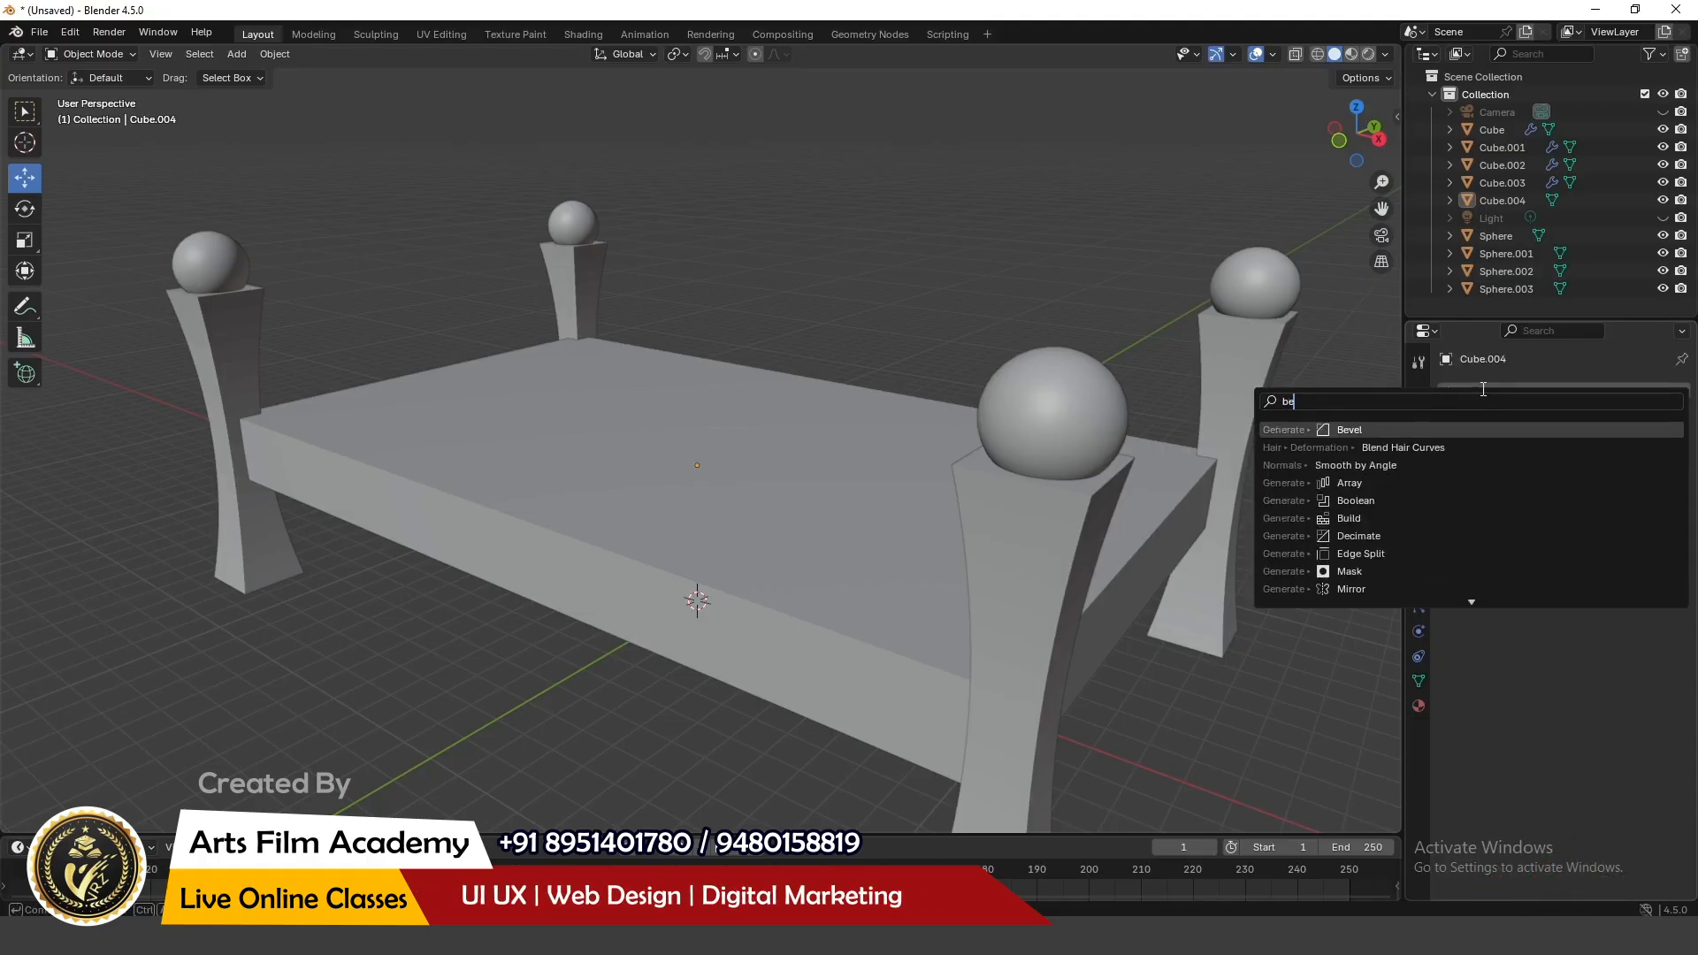
{"action": "left_click", "coordinate": [1373, 428]}
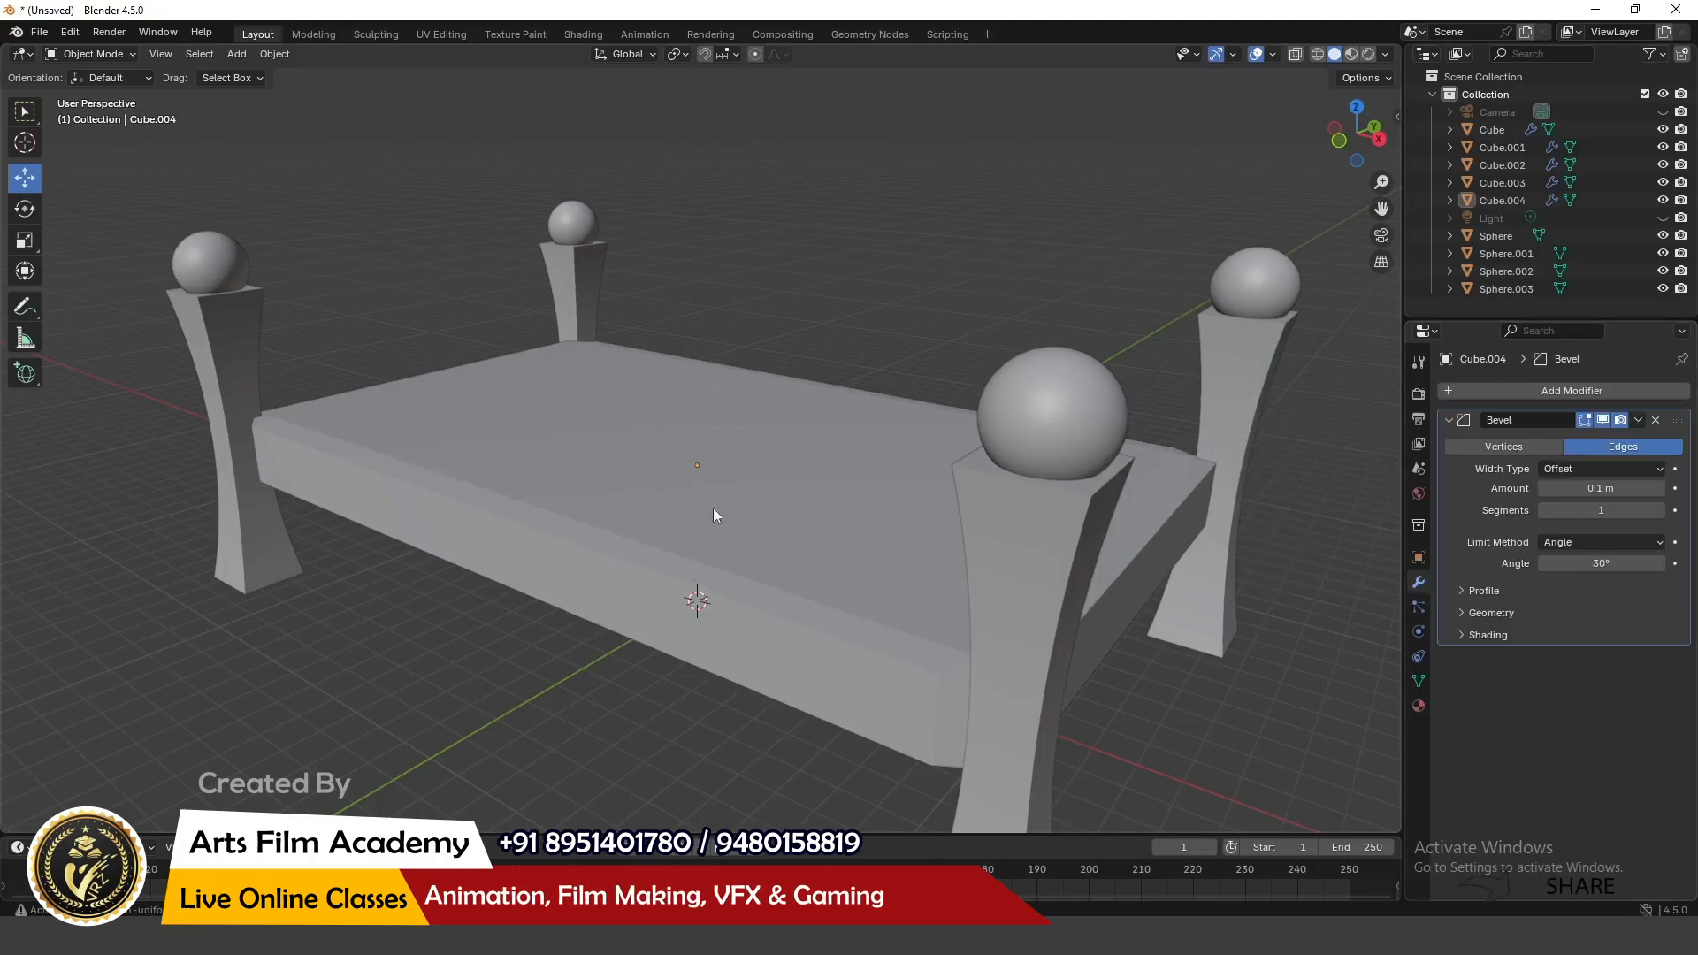
Step: Inspect the slab's beveled edges and remove the Bevel modifier
{"action": "scroll", "coordinate": [261, 474], "scroll_direction": "up", "scroll_amount": 5}
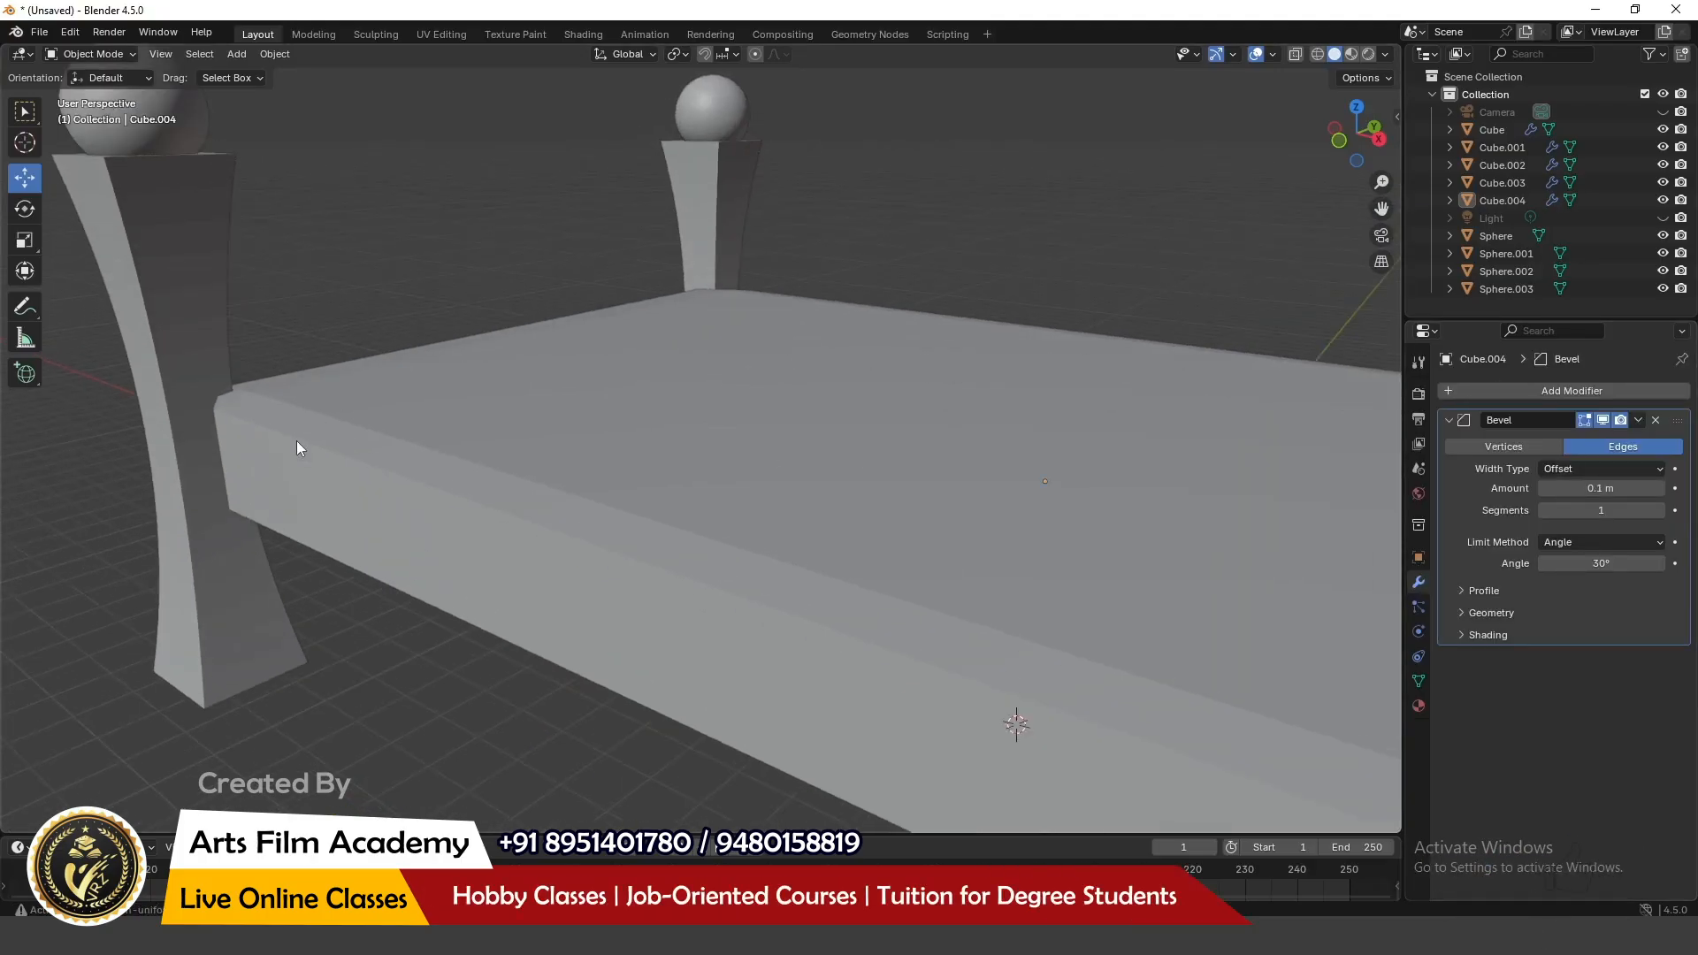
{"action": "scroll", "coordinate": [295, 440], "scroll_direction": "down", "scroll_amount": 6}
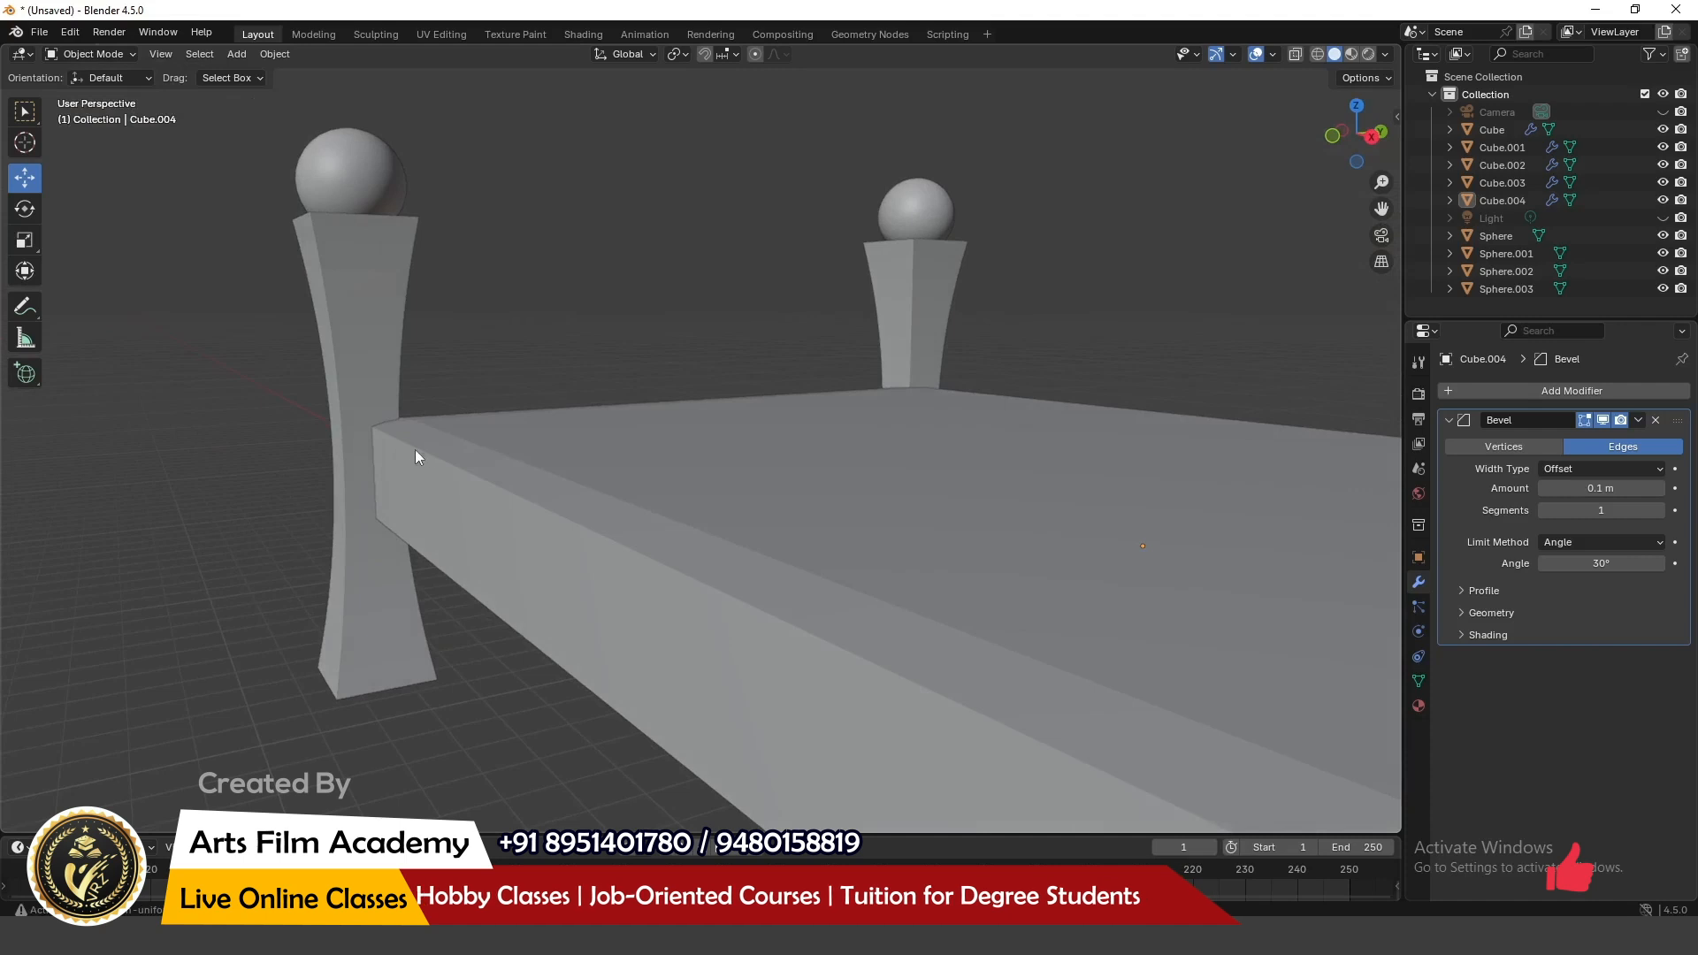
{"action": "scroll", "coordinate": [268, 325], "scroll_direction": "down", "scroll_amount": 3}
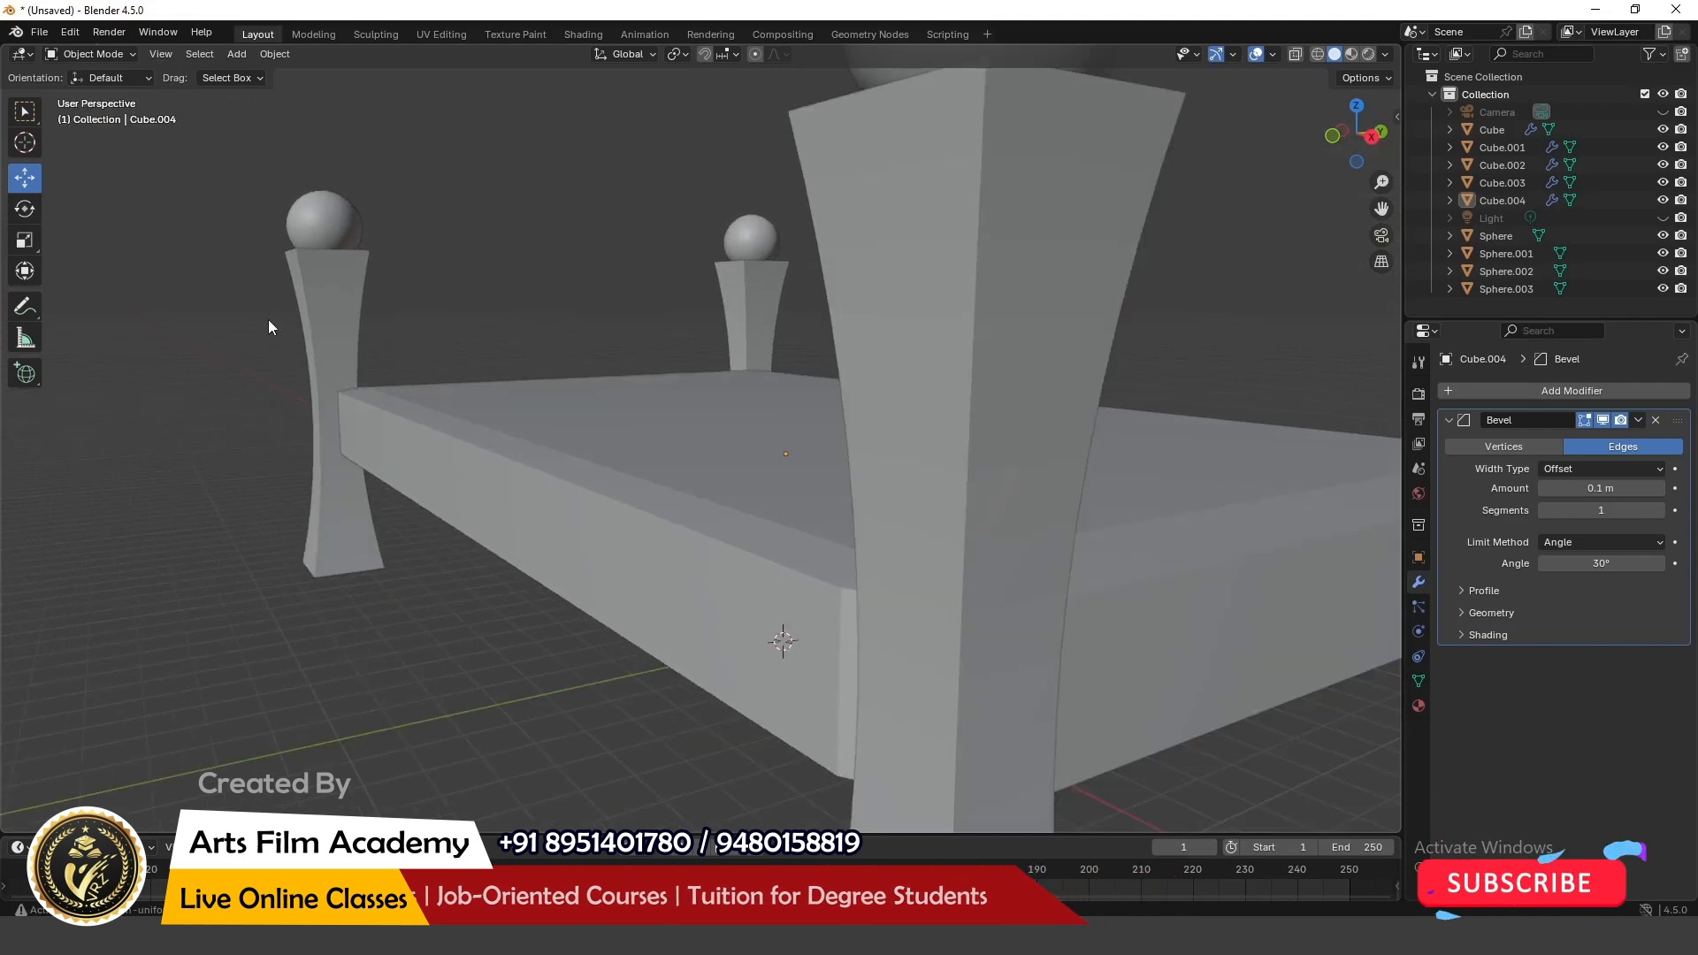
{"action": "middle_click_drag", "start_coordinate": [268, 321], "coordinate": [378, 440]}
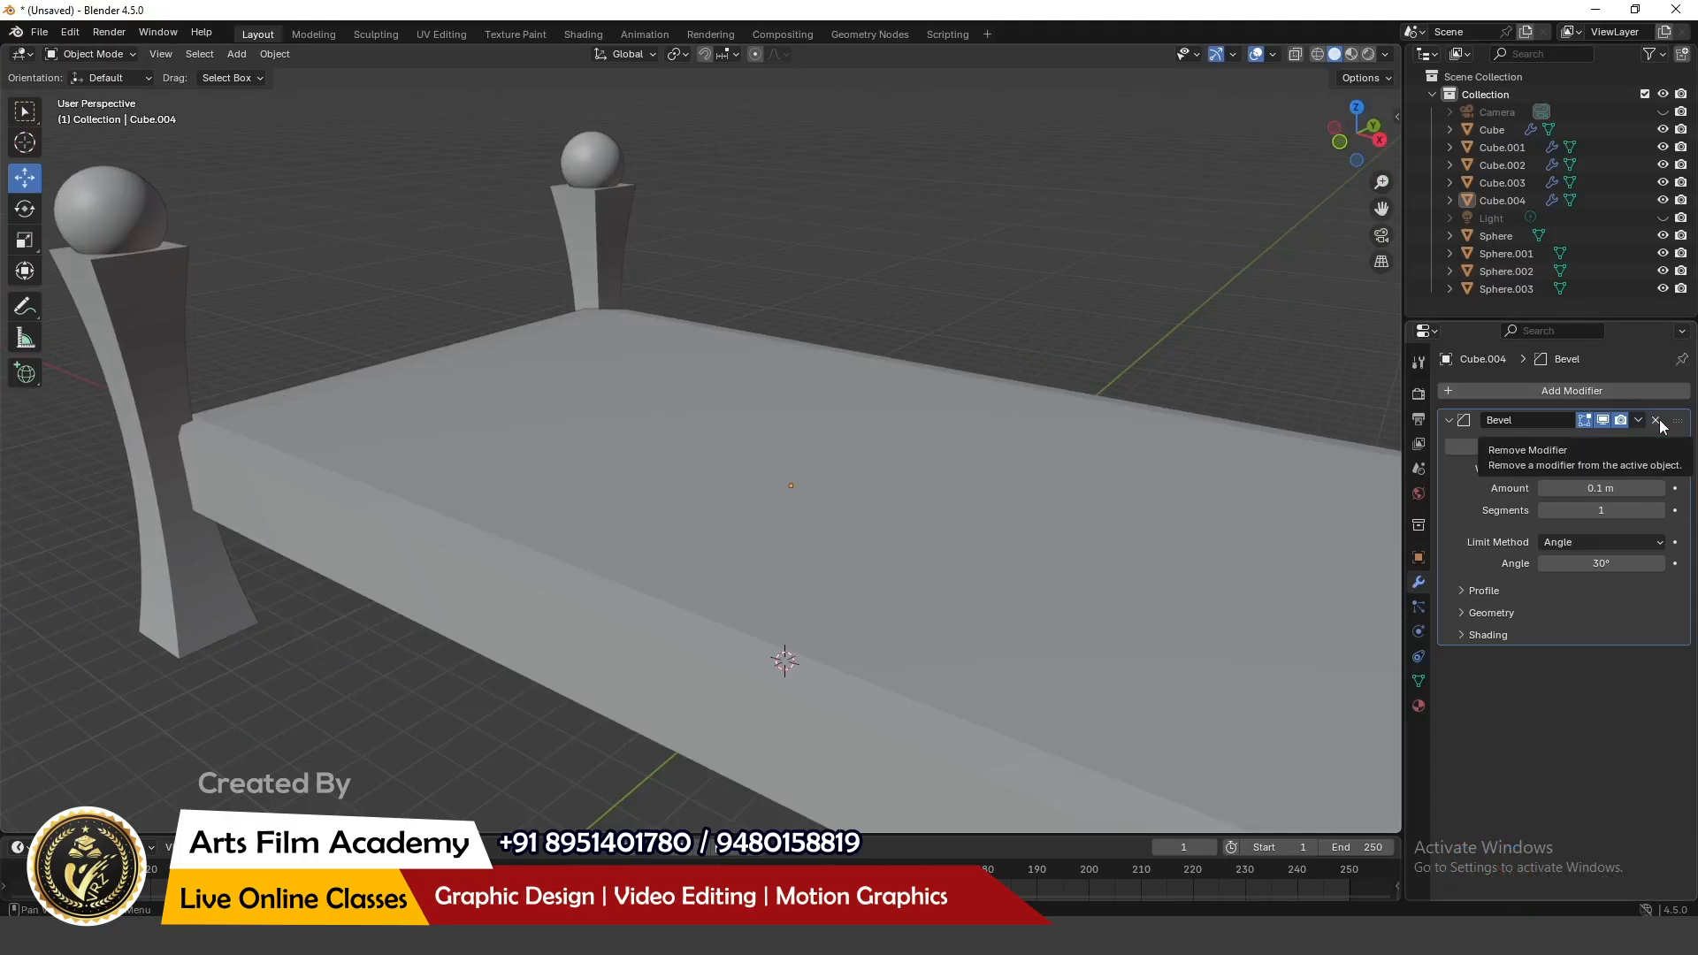
{"action": "middle_click_drag", "start_coordinate": [980, 437], "coordinate": [391, 289]}
{"action": "scroll", "coordinate": [517, 336], "scroll_direction": "down", "scroll_amount": 1}
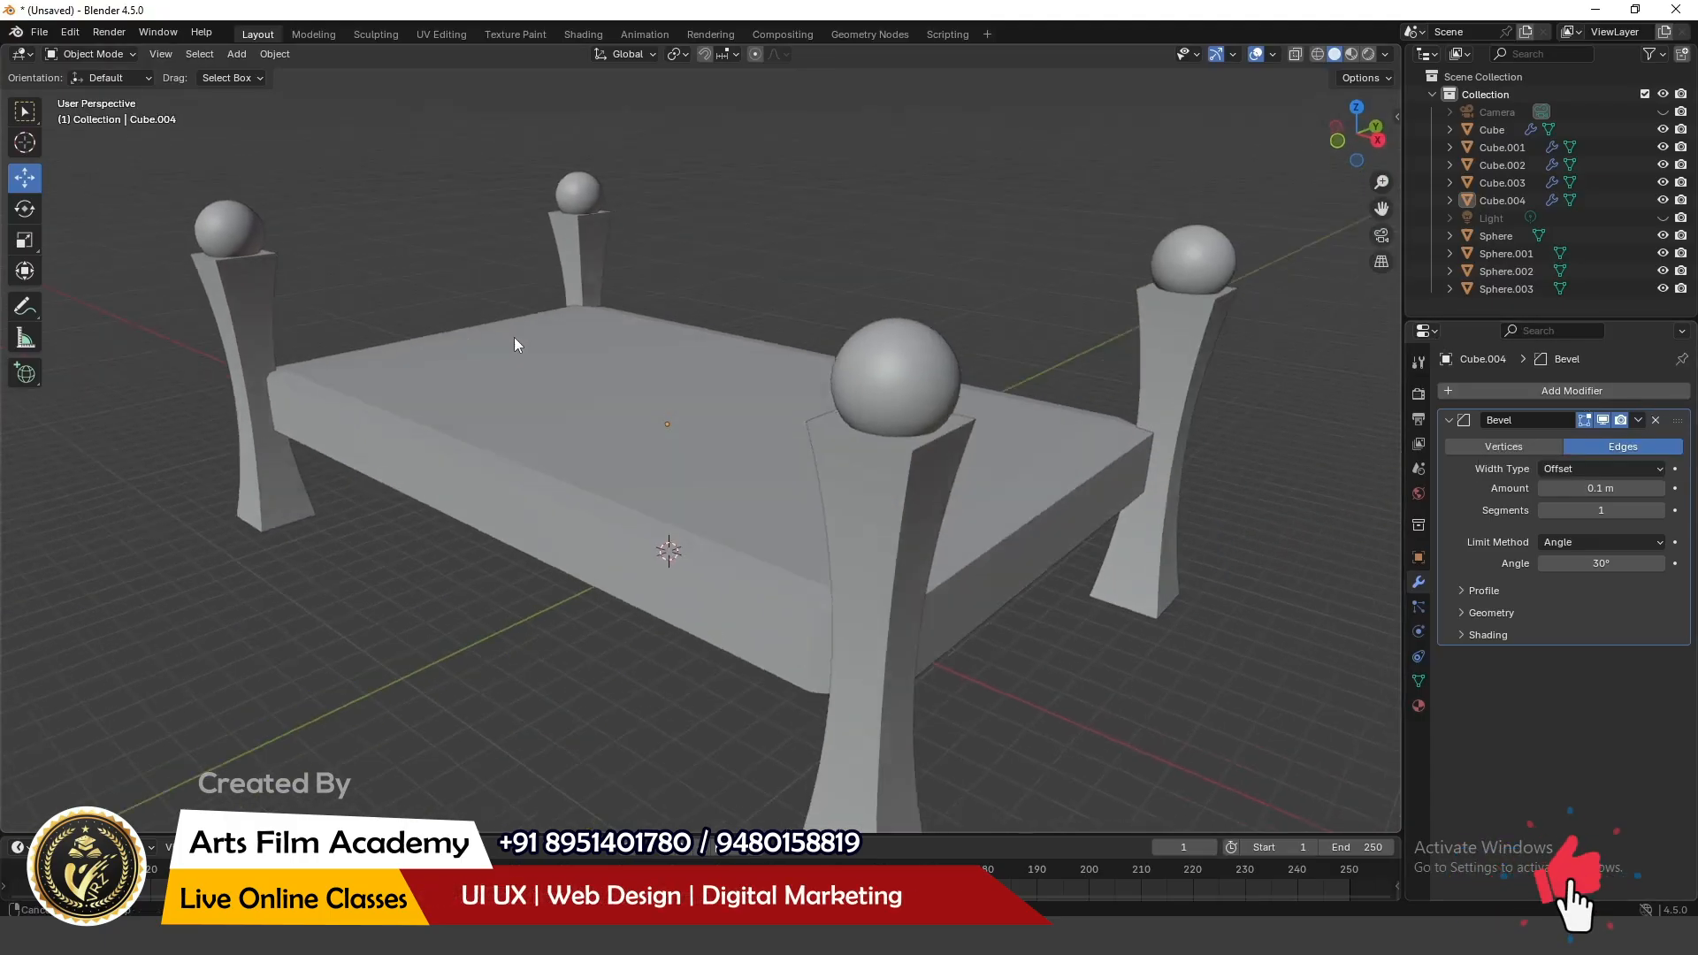
{"action": "middle_click_drag", "start_coordinate": [513, 338], "coordinate": [524, 341]}
{"action": "left_click", "coordinate": [1657, 420]}
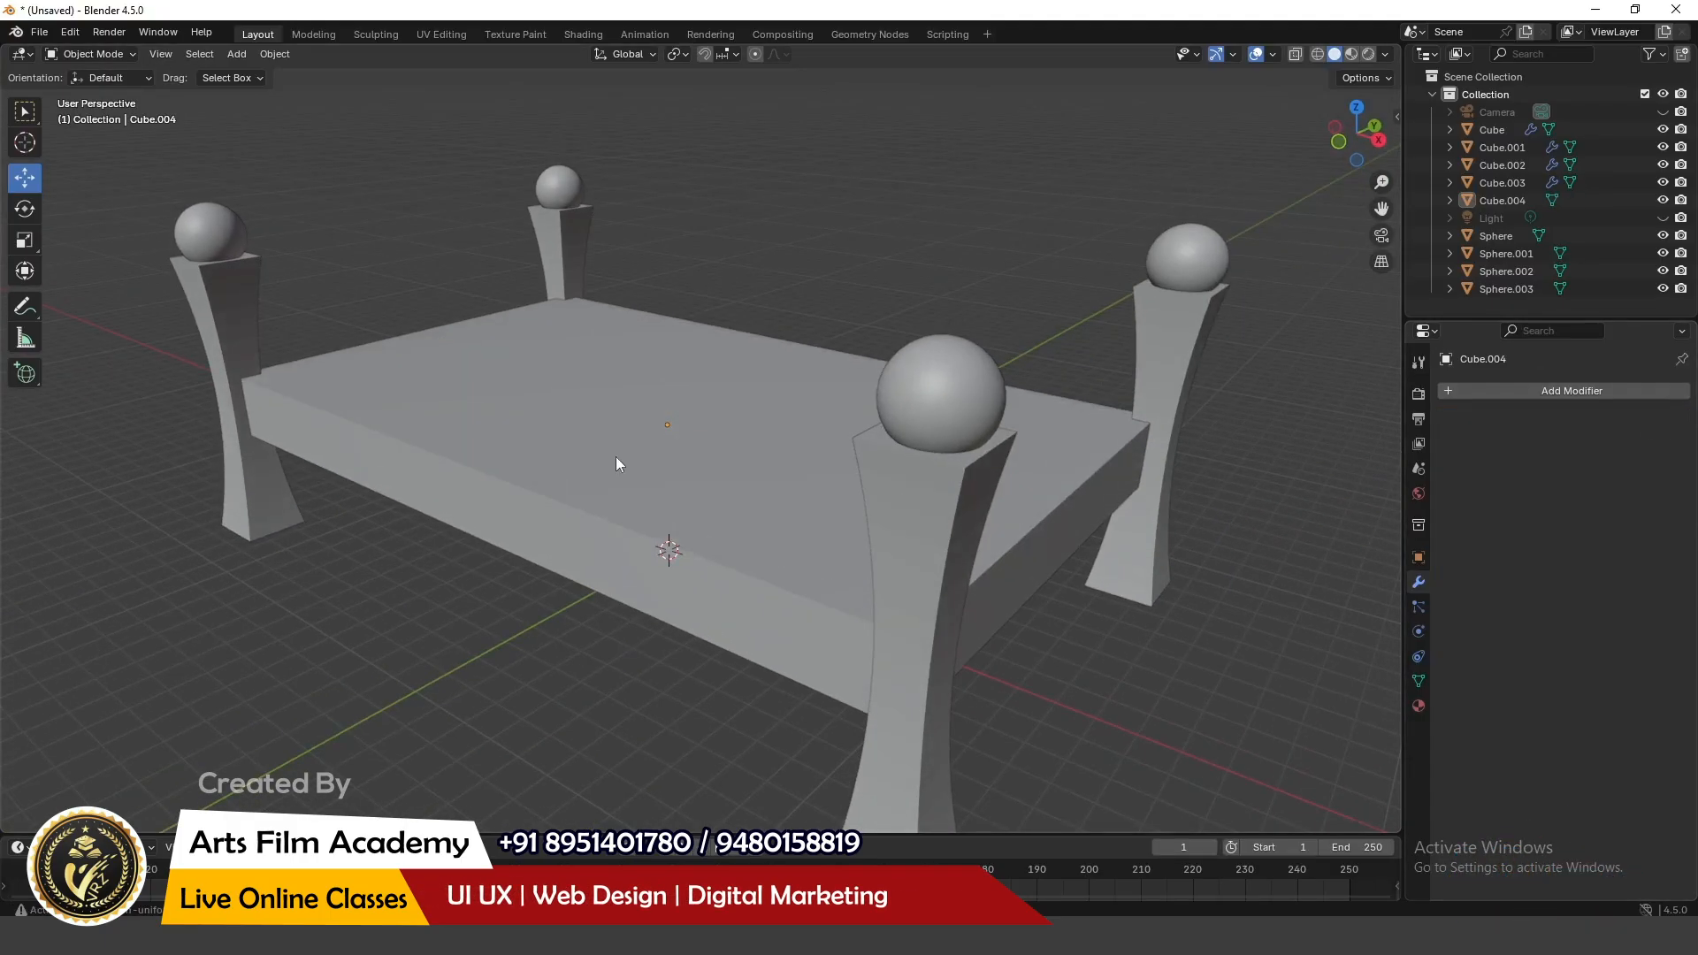
Step: Apply all transforms to the slab and set its origin to its geometry
{"action": "left_click", "coordinate": [616, 456]}
{"action": "left_click", "coordinate": [278, 57]}
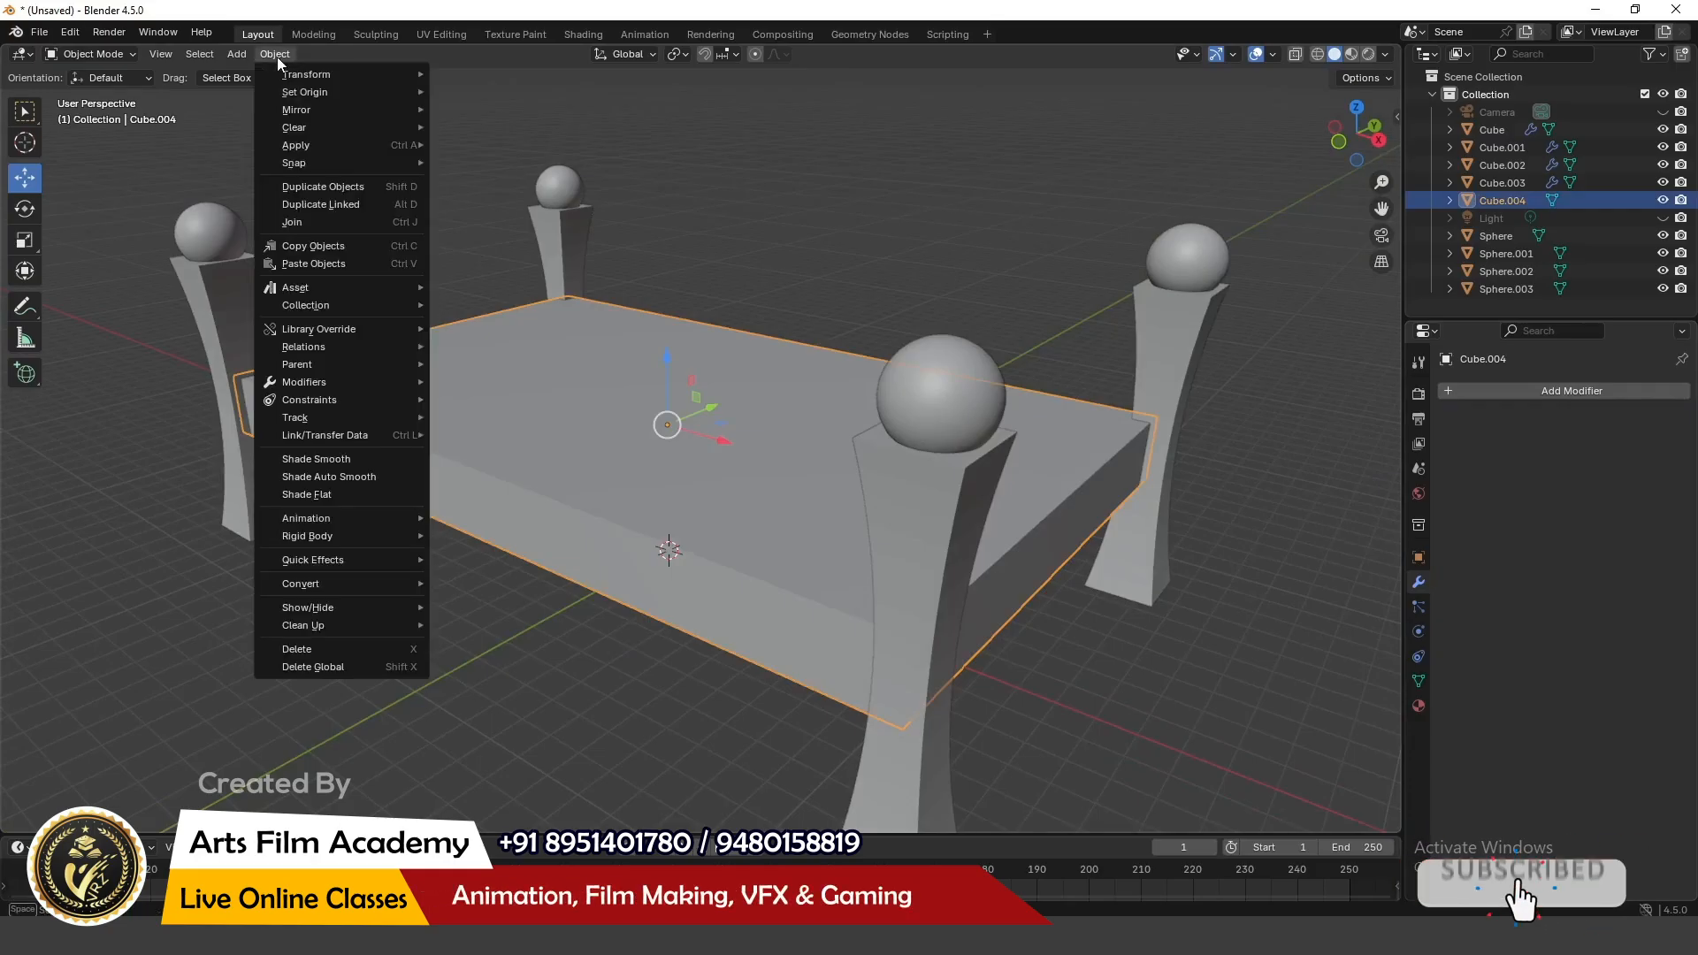
{"action": "mouse_move", "coordinate": [337, 144]}
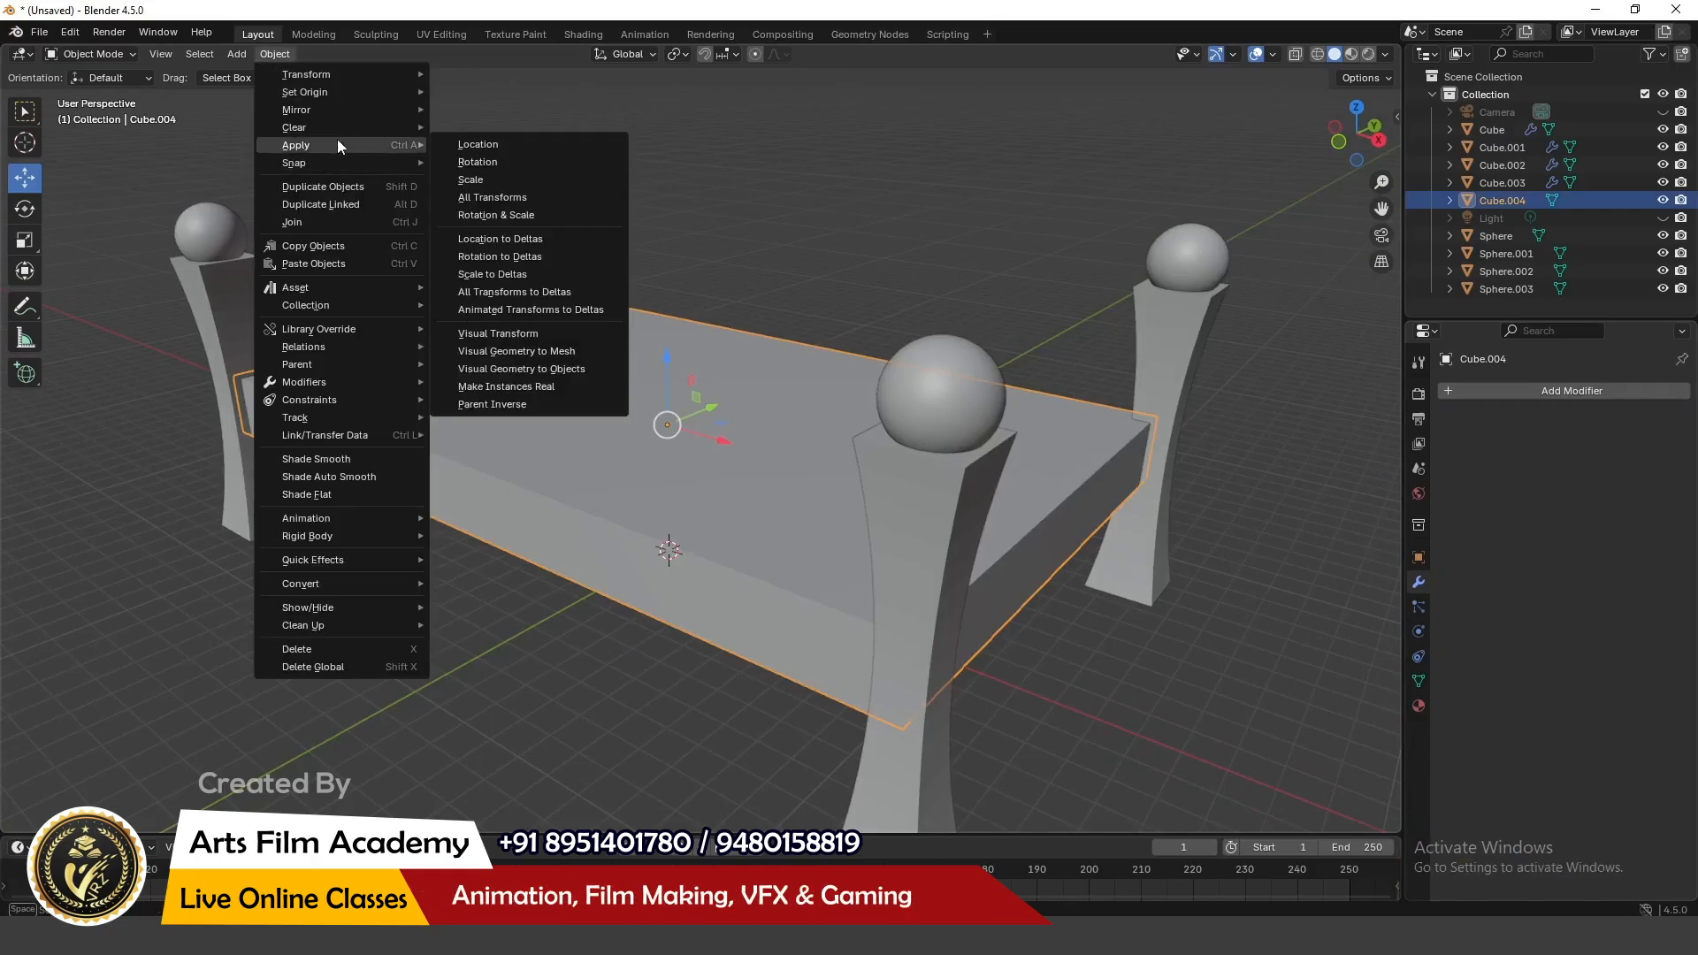
{"action": "left_click", "coordinate": [495, 197]}
{"action": "scroll", "coordinate": [413, 251], "scroll_direction": "up", "scroll_amount": 2}
{"action": "right_click", "coordinate": [523, 376]}
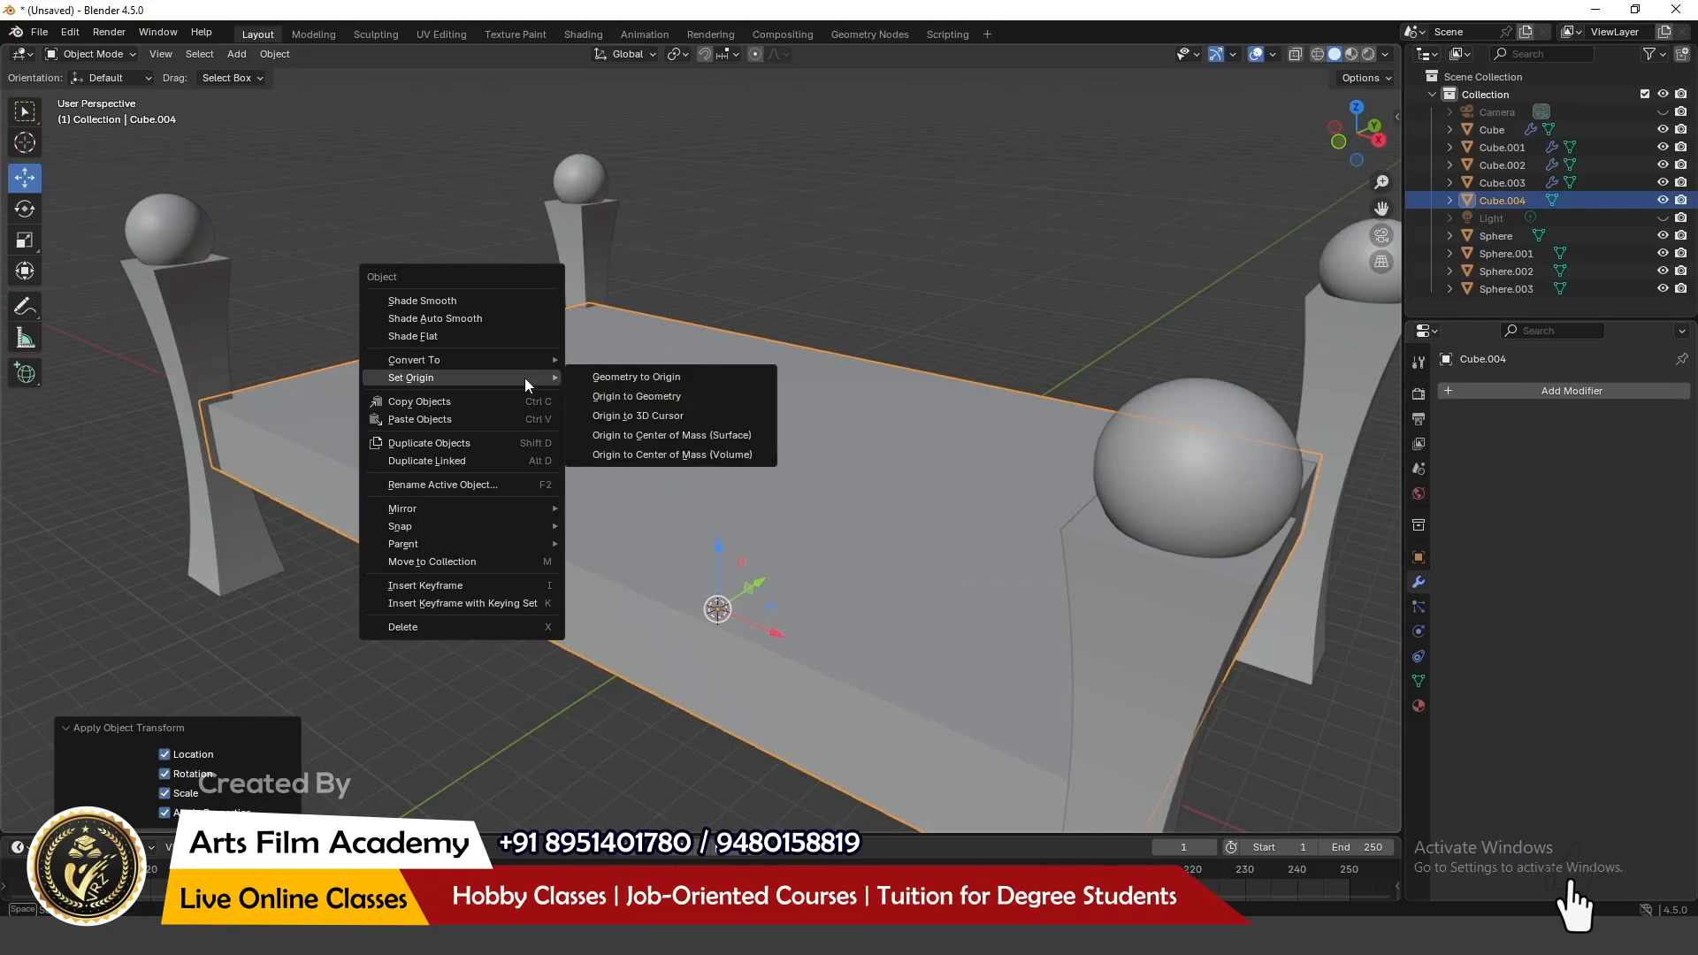
{"action": "mouse_move", "coordinate": [512, 375]}
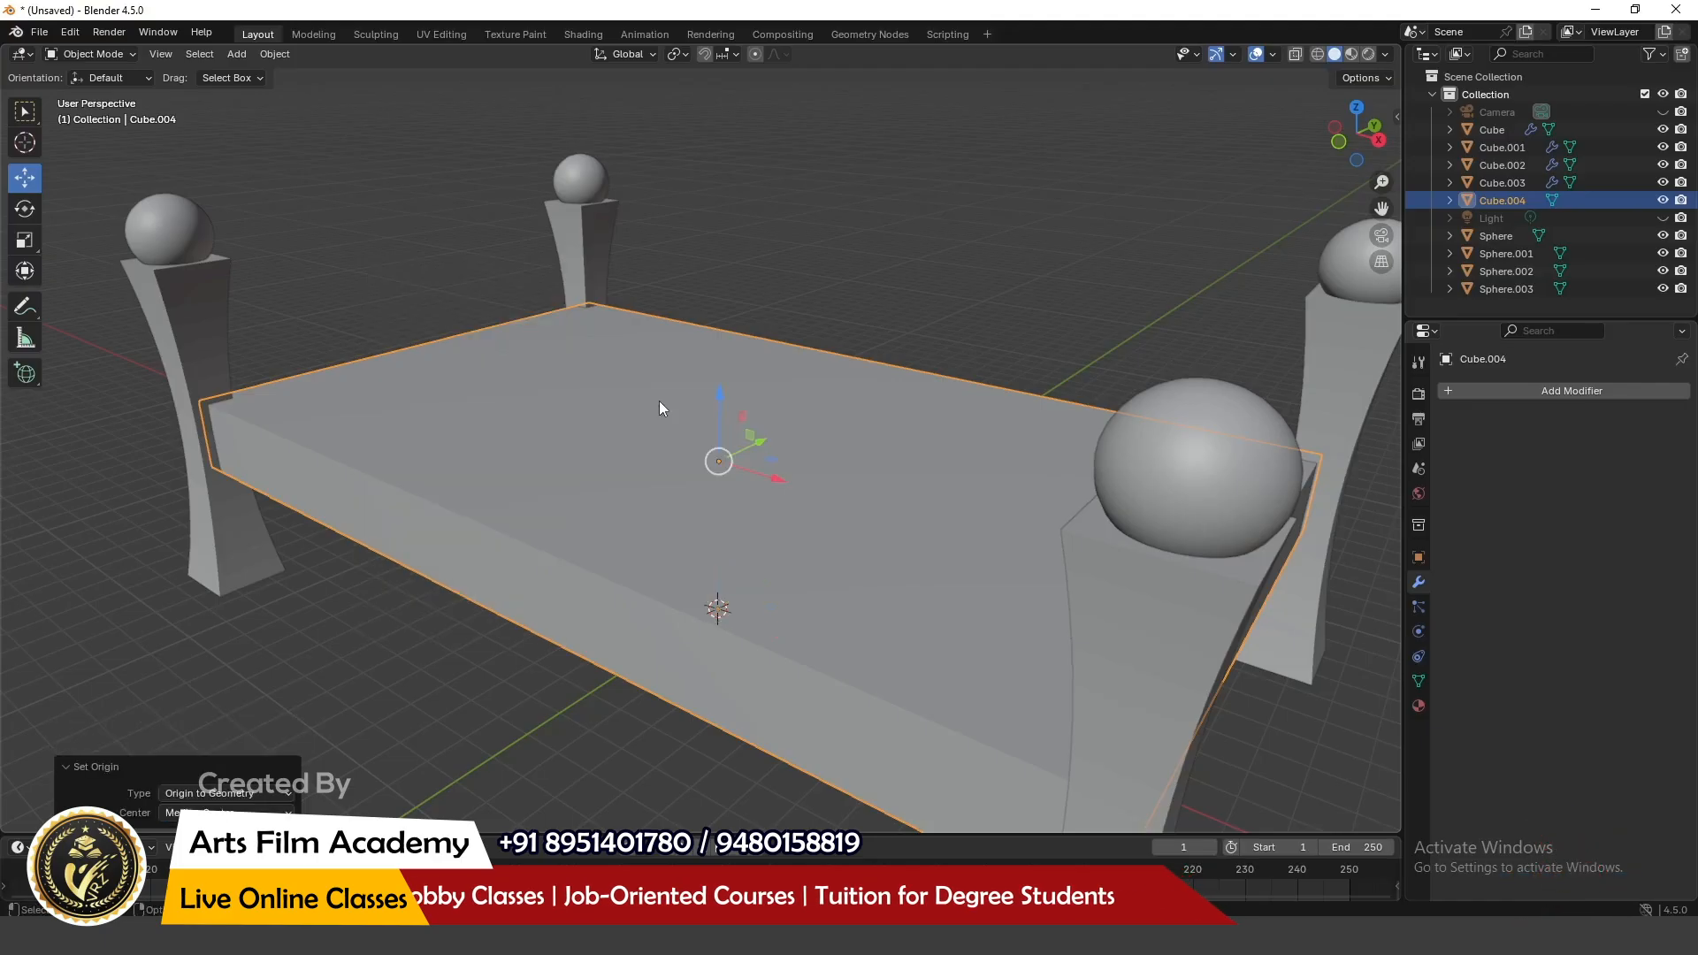
{"action": "left_click", "coordinate": [660, 397]}
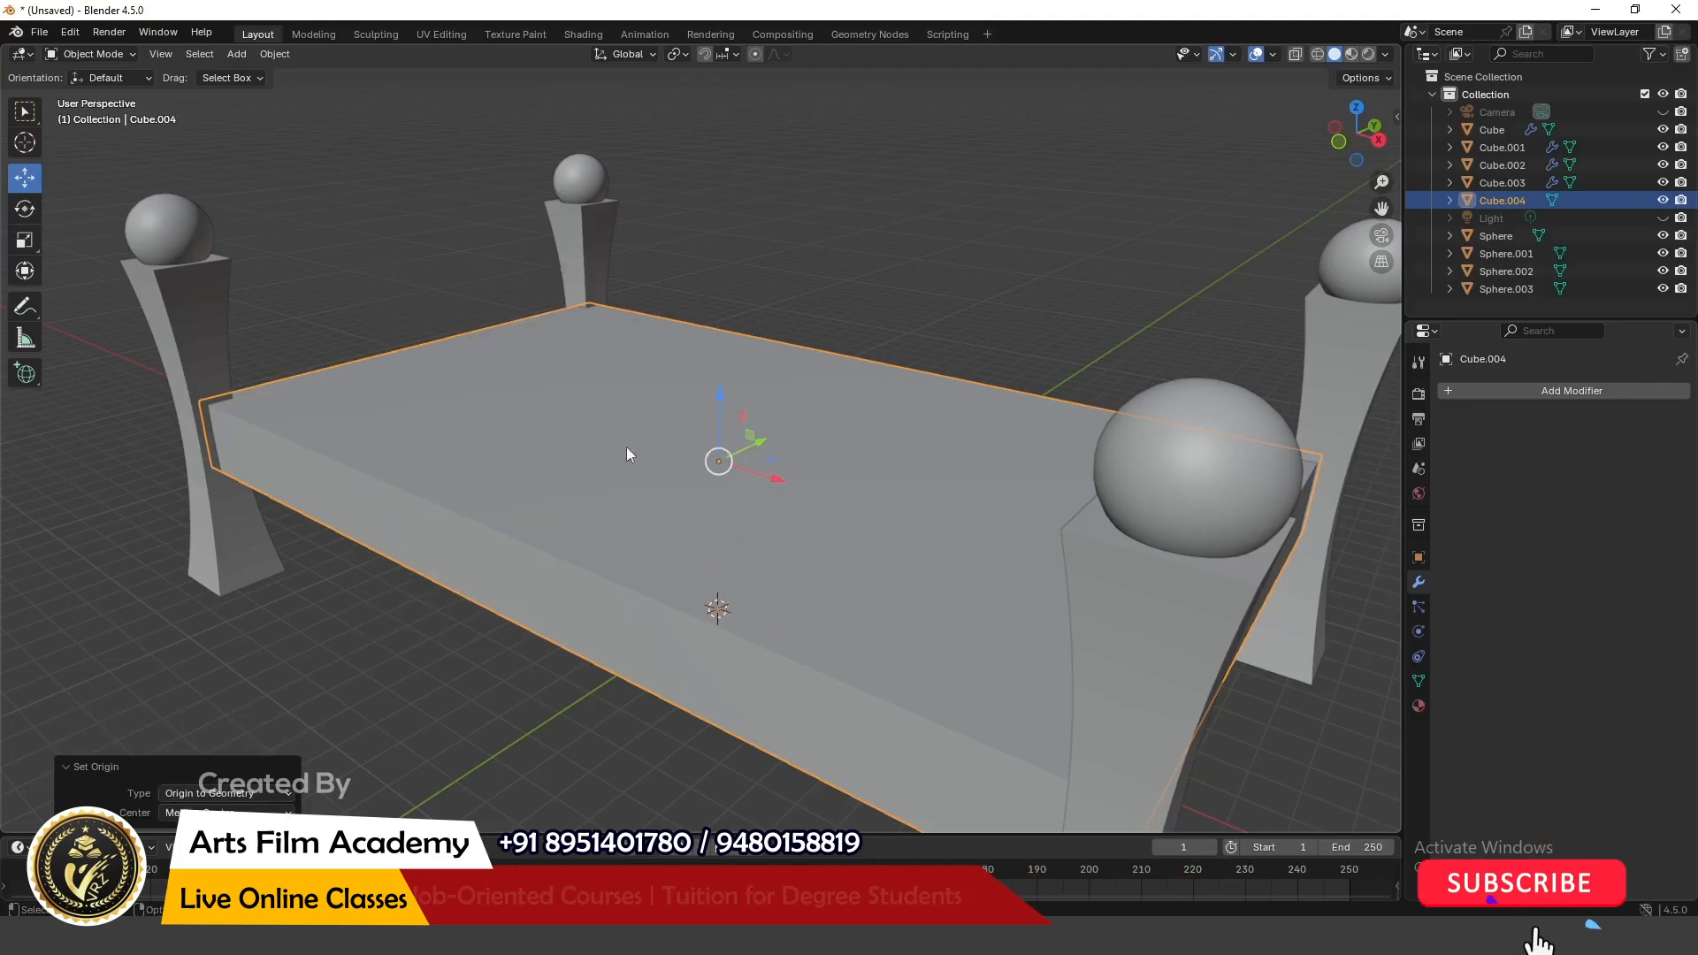
Step: Add a Bevel modifier to the slab and set its amount to 0.3 m
{"action": "left_click", "coordinate": [1542, 390]}
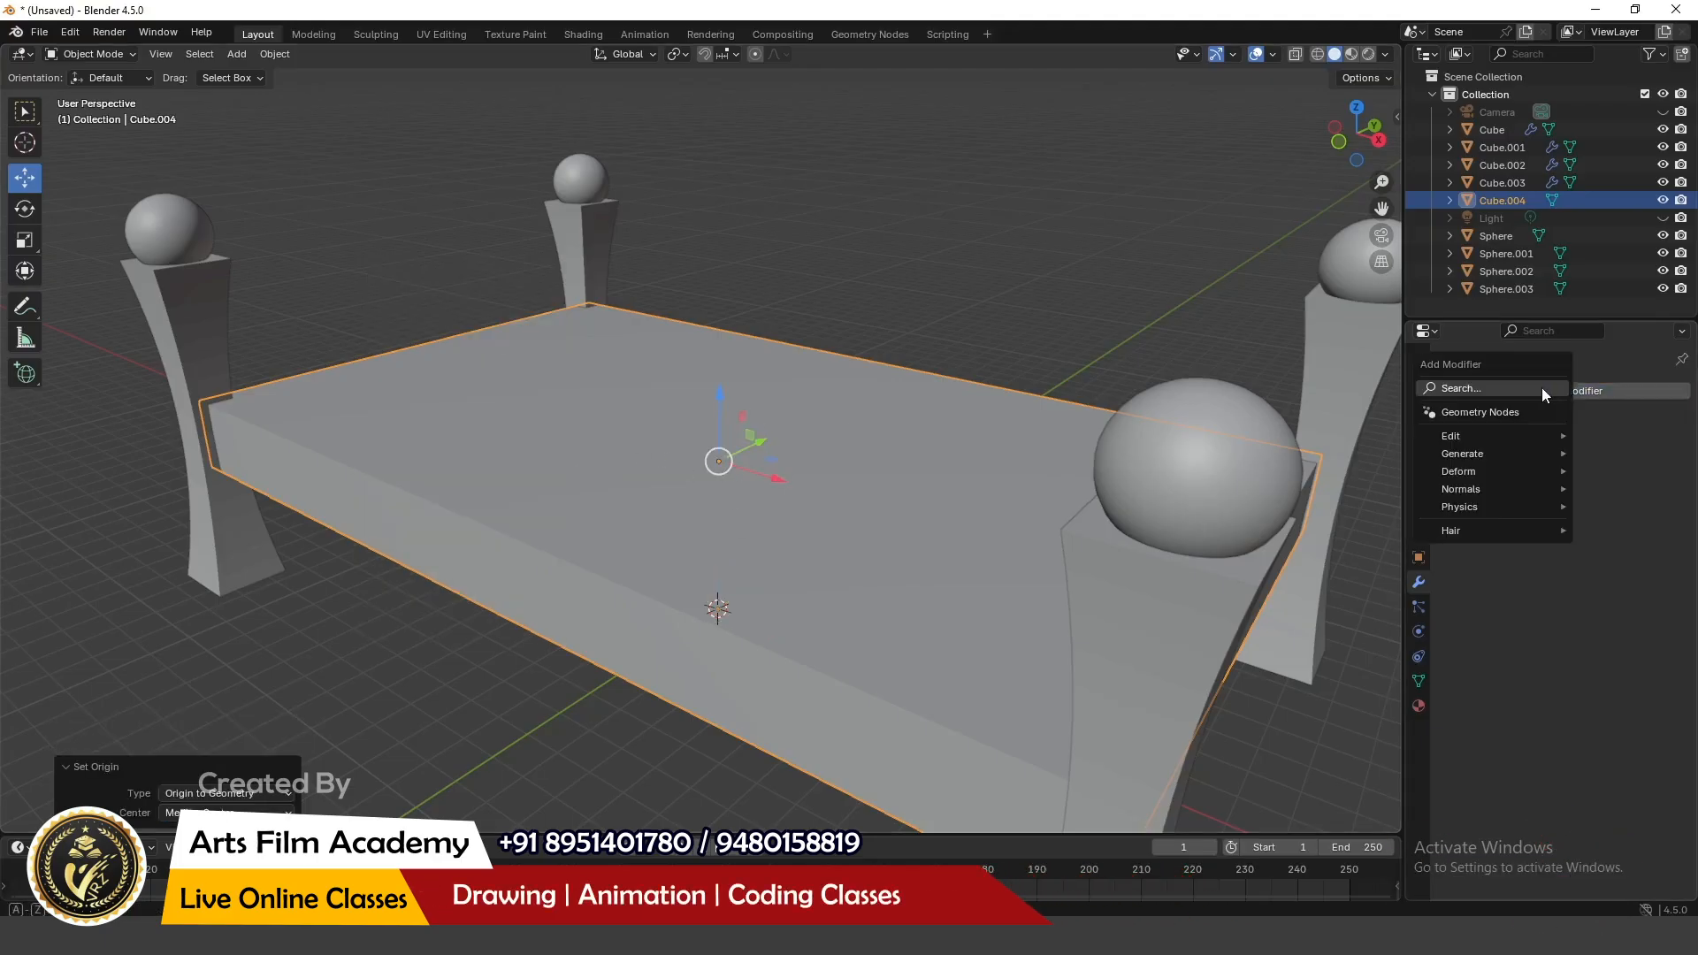
{"action": "left_click", "coordinate": [1462, 391]}
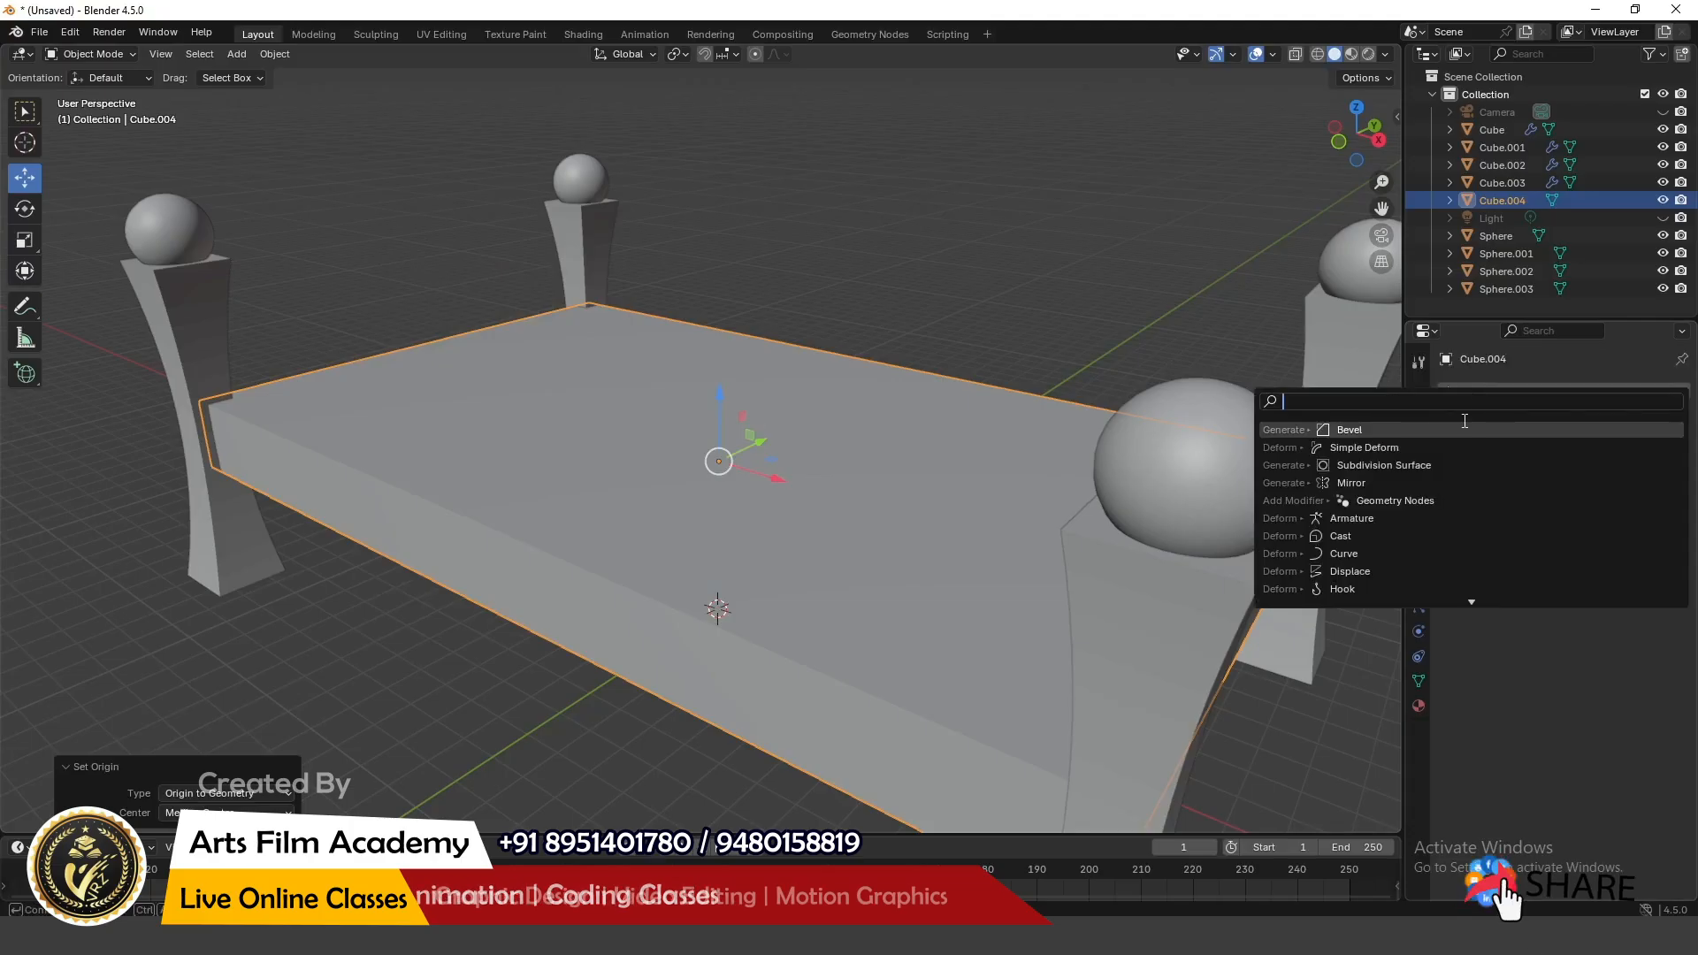
{"action": "left_click", "coordinate": [1367, 432]}
{"action": "middle_click_drag", "start_coordinate": [435, 448], "coordinate": [396, 461]}
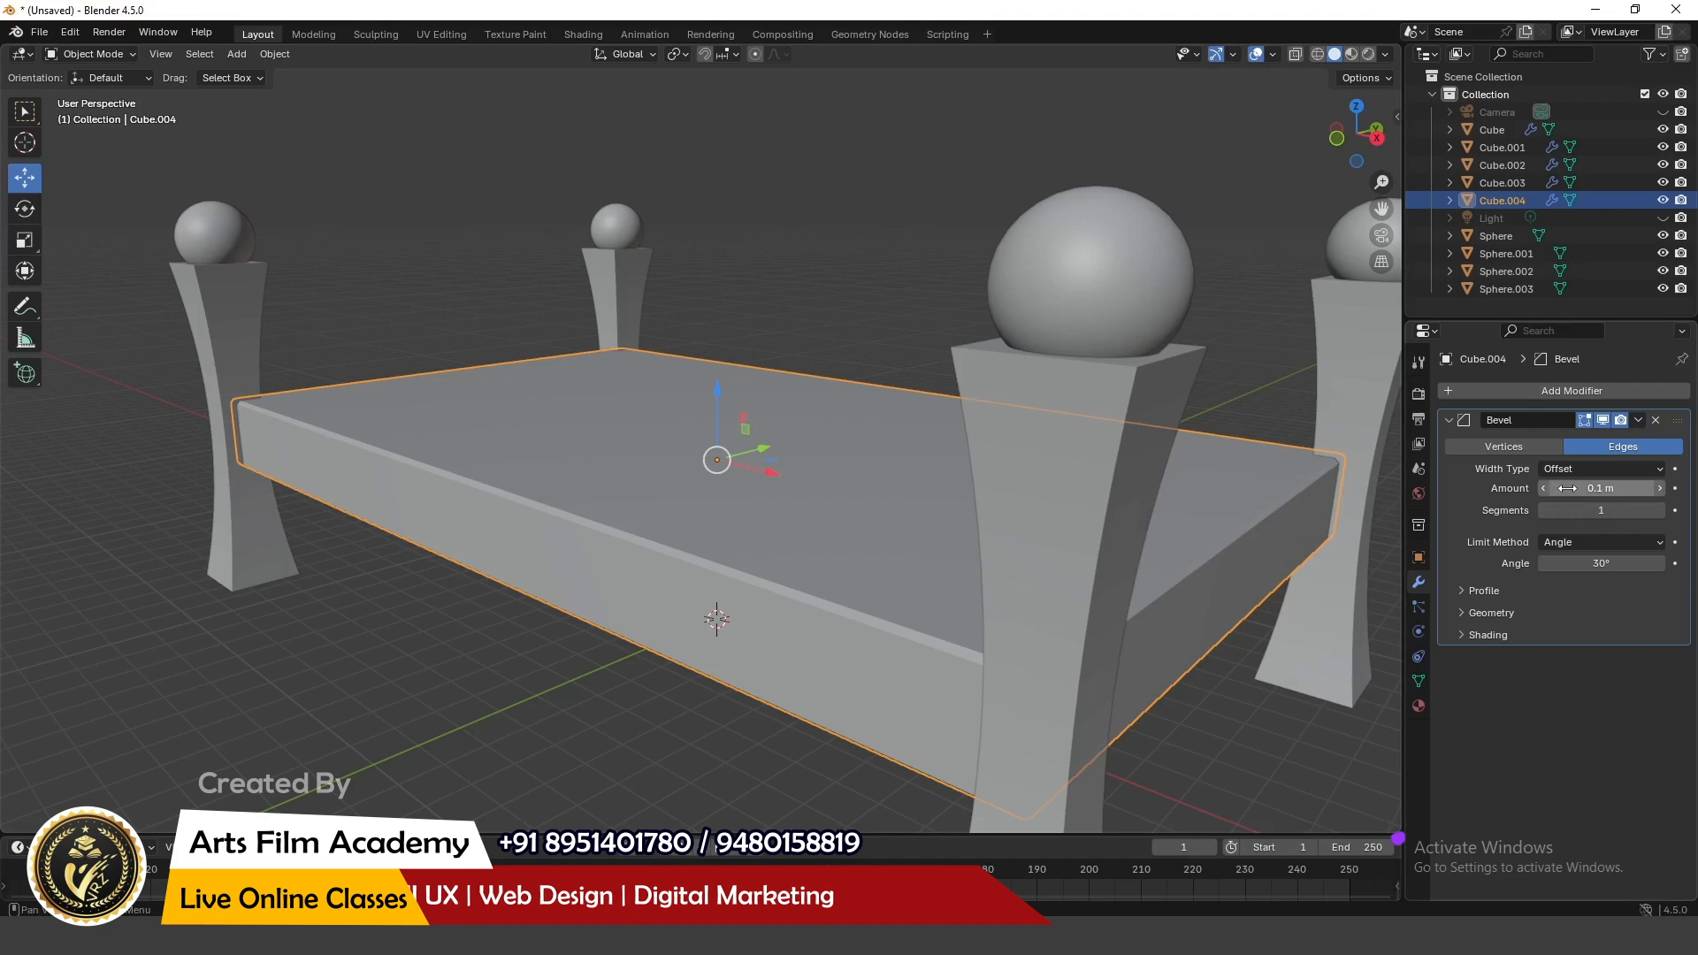
{"action": "left_click_drag", "start_coordinate": [1566, 489], "coordinate": [1625, 488]}
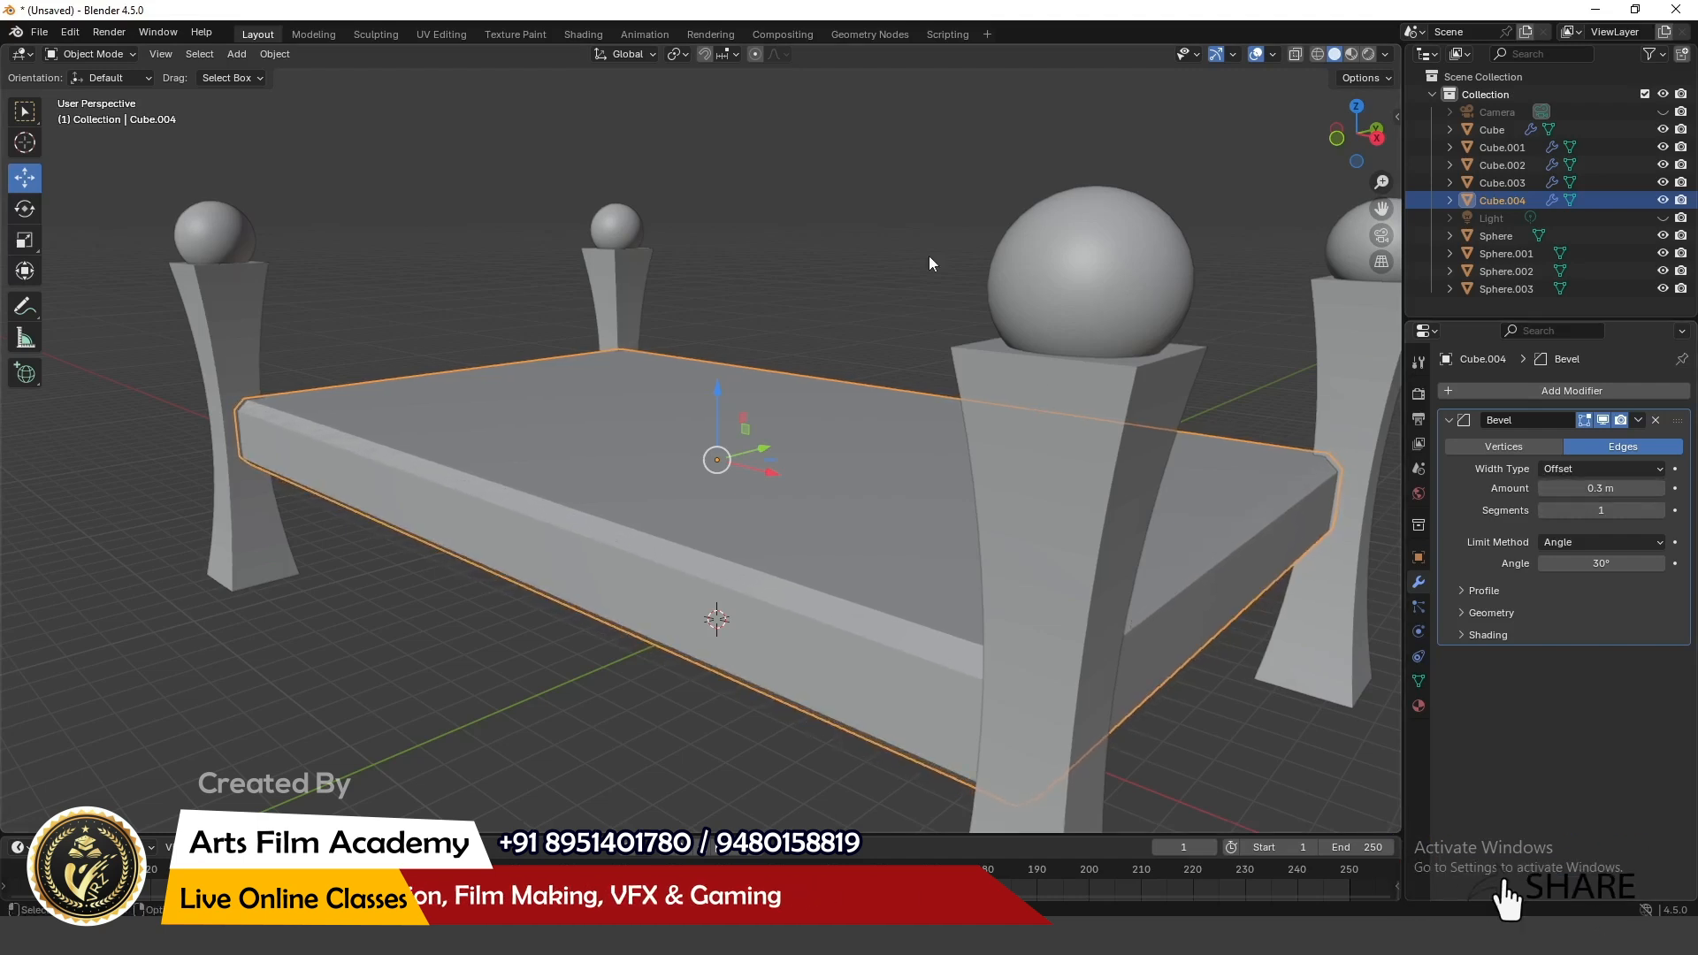
{"action": "left_click", "coordinate": [913, 247]}
{"action": "scroll", "coordinate": [730, 475], "scroll_direction": "down", "scroll_amount": 3}
{"action": "middle_click_drag", "start_coordinate": [731, 476], "coordinate": [754, 347]}
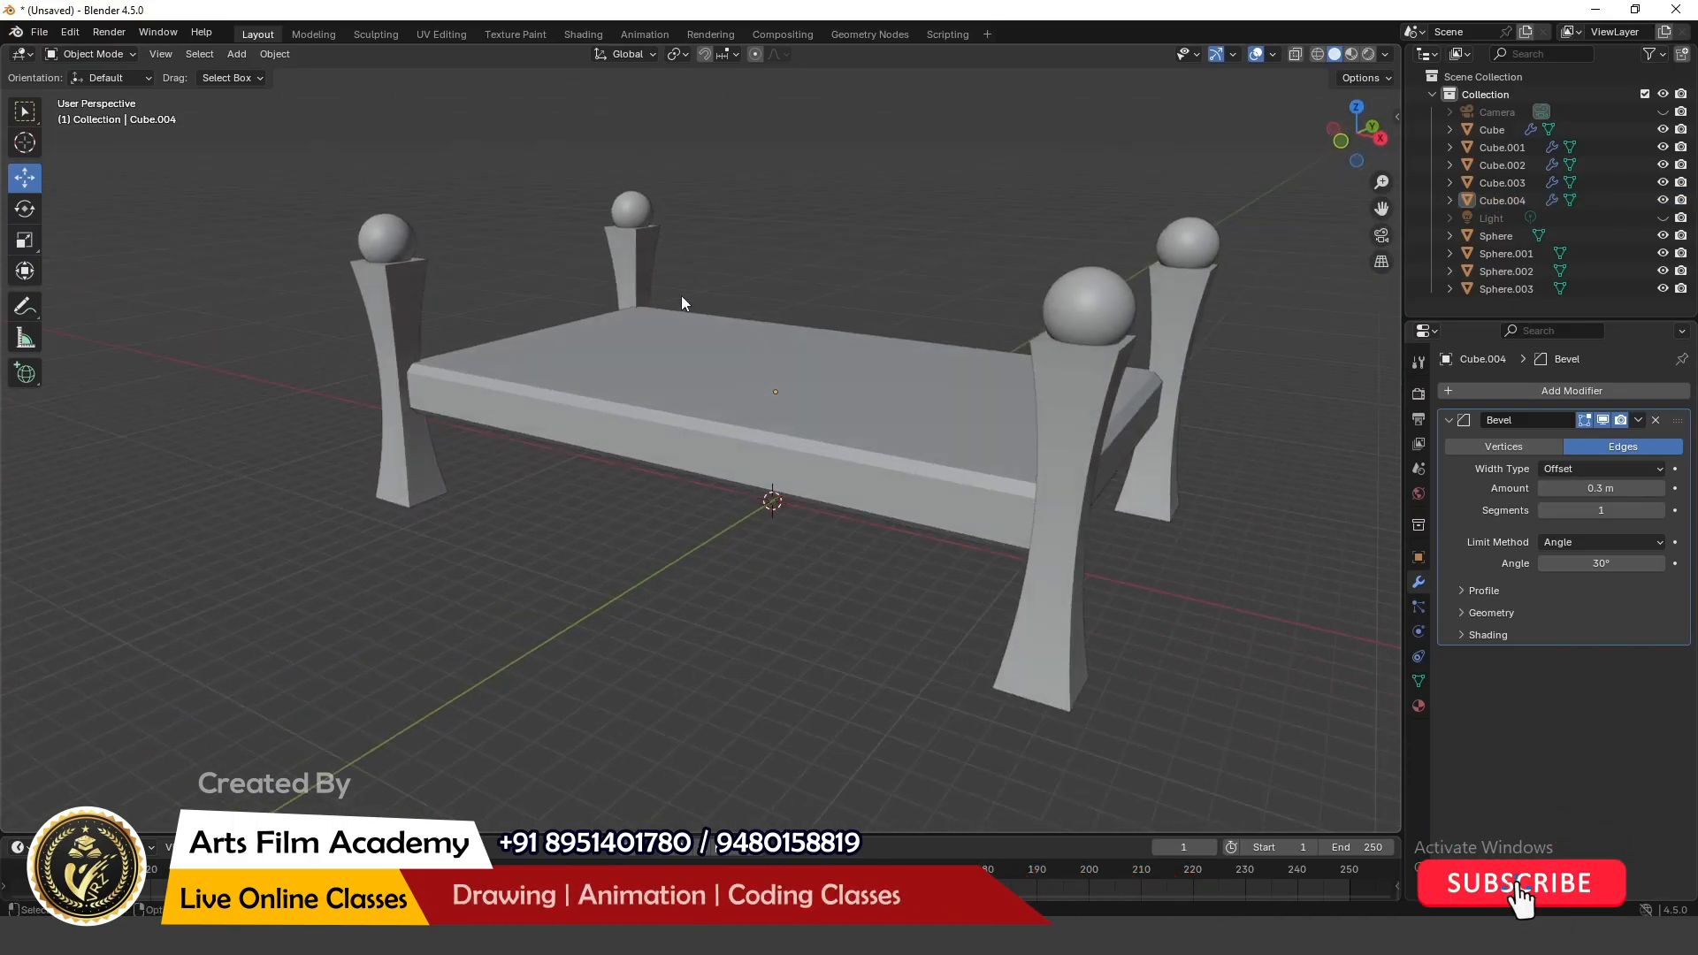
{"action": "middle_click_drag", "start_coordinate": [681, 296], "coordinate": [682, 391]}
Step: Duplicate the beveled slab in place and raise the copy about 1.75 m along Z to rest on the original
{"action": "left_click", "coordinate": [638, 401]}
{"action": "middle_click_drag", "start_coordinate": [751, 278], "coordinate": [763, 313]}
{"action": "scroll", "coordinate": [770, 321], "scroll_direction": "up", "scroll_amount": 1}
{"action": "middle_click_drag", "start_coordinate": [839, 400], "coordinate": [775, 377]}
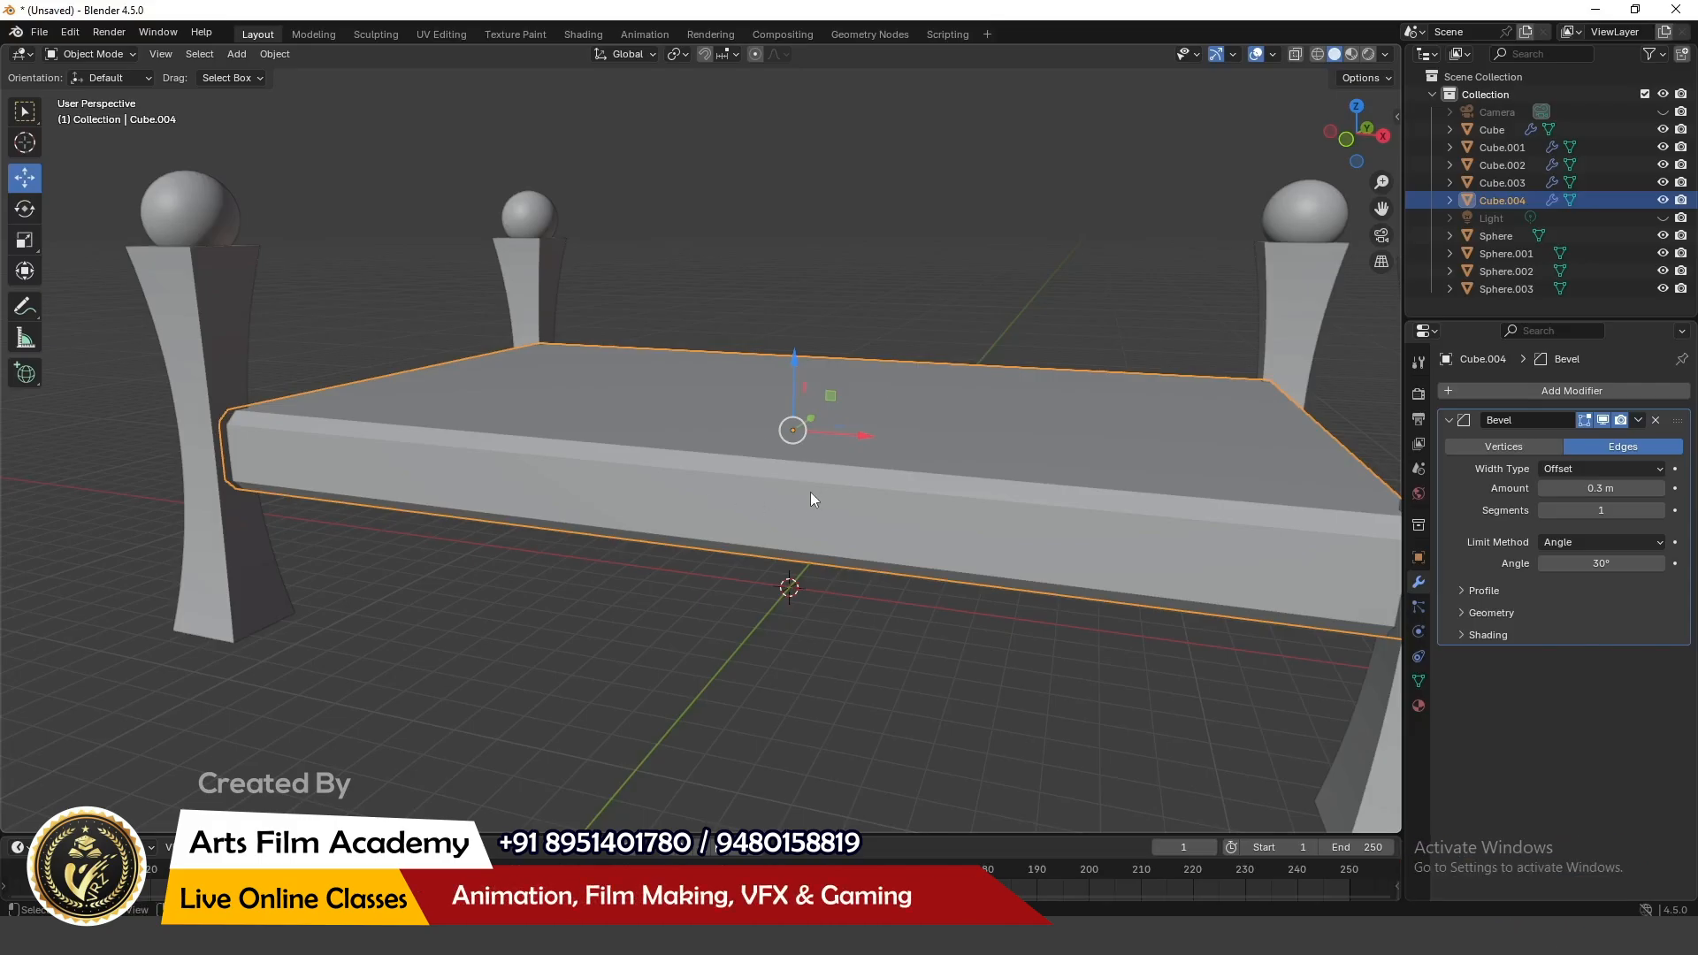
{"action": "key", "text": "shift+d"}
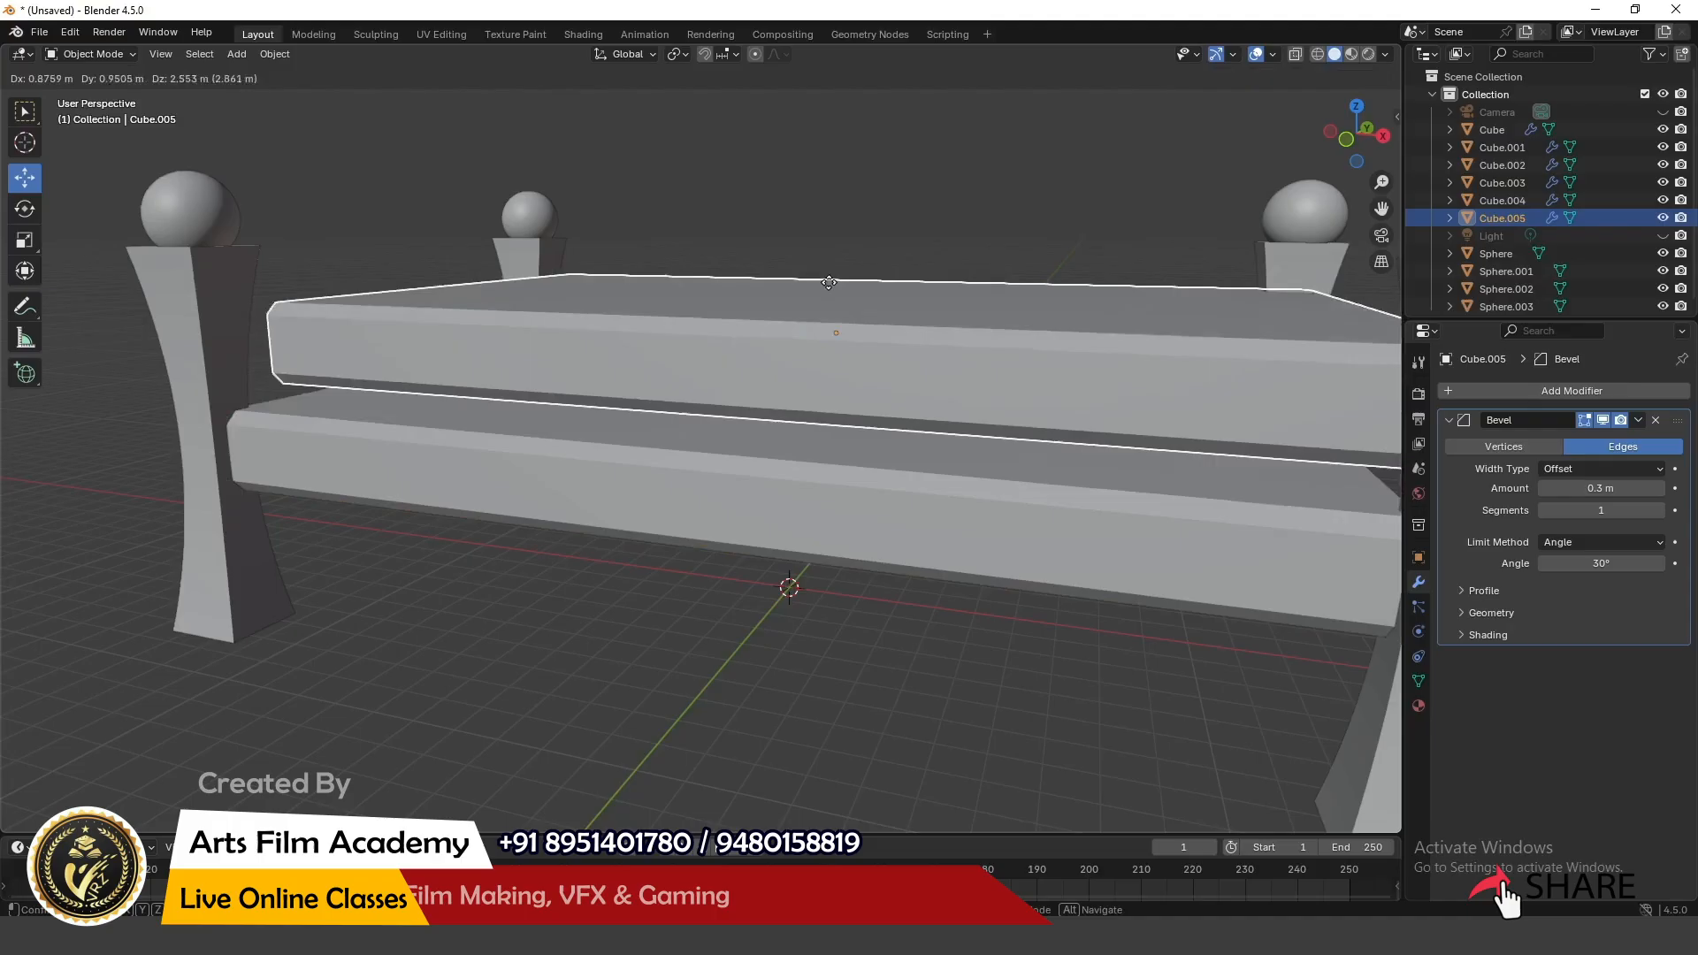
{"action": "right_click", "coordinate": [812, 265]}
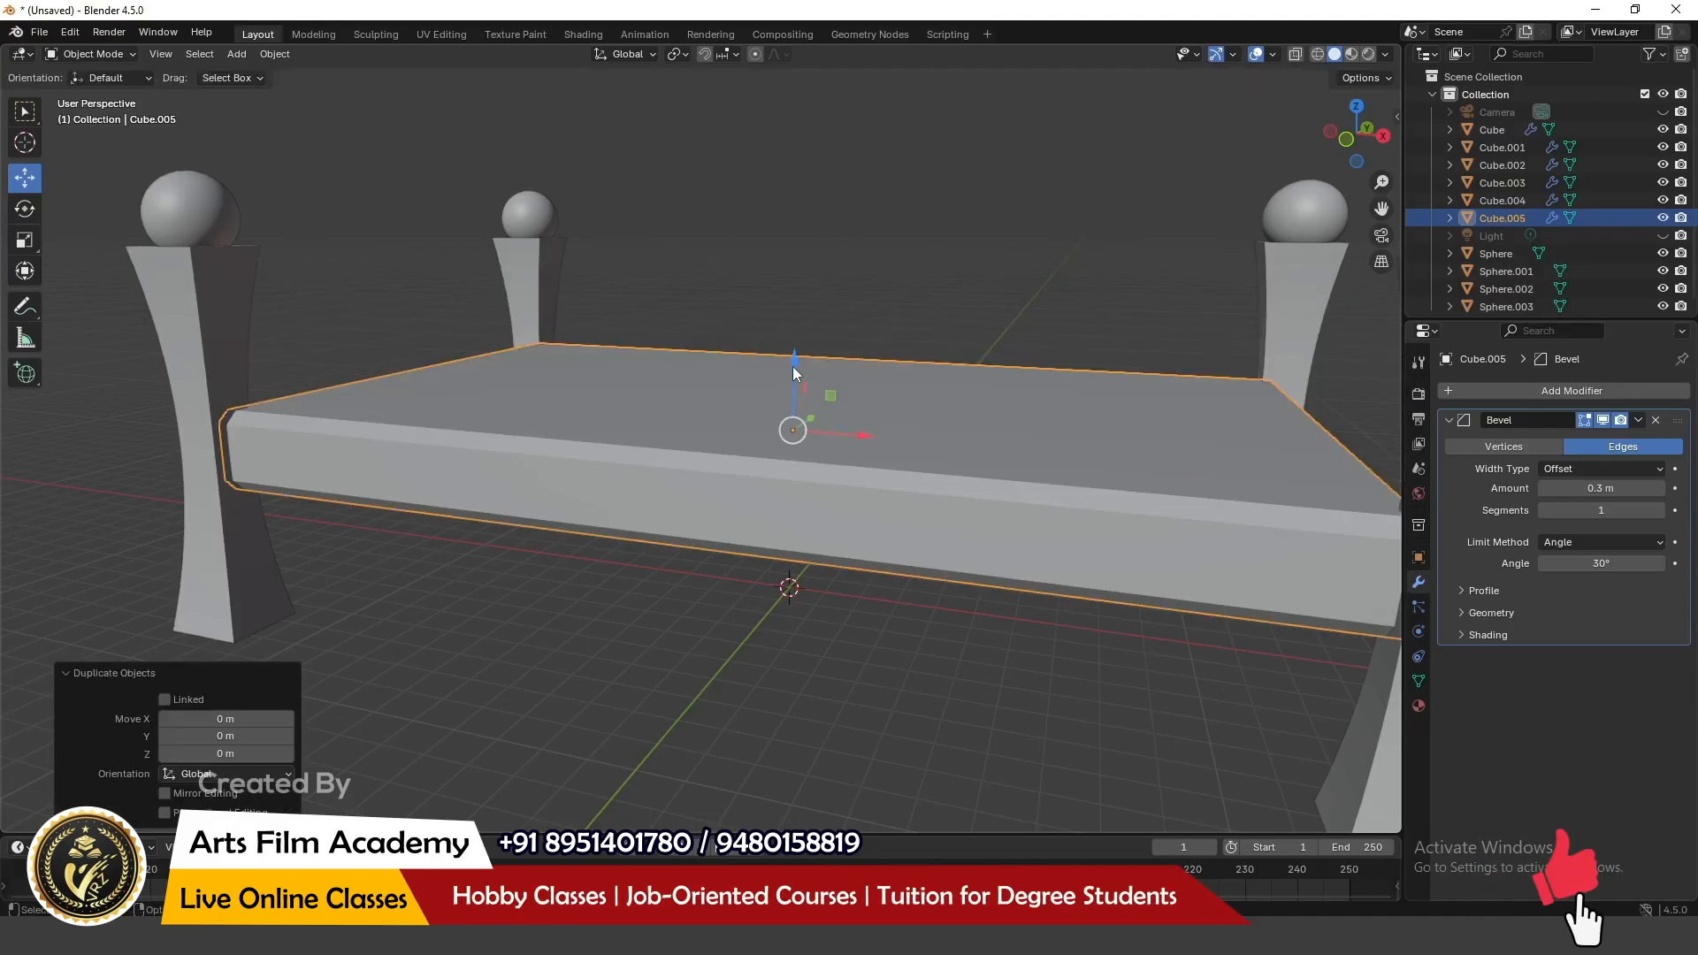
{"action": "key", "text": "g"}
{"action": "key", "text": "z"}
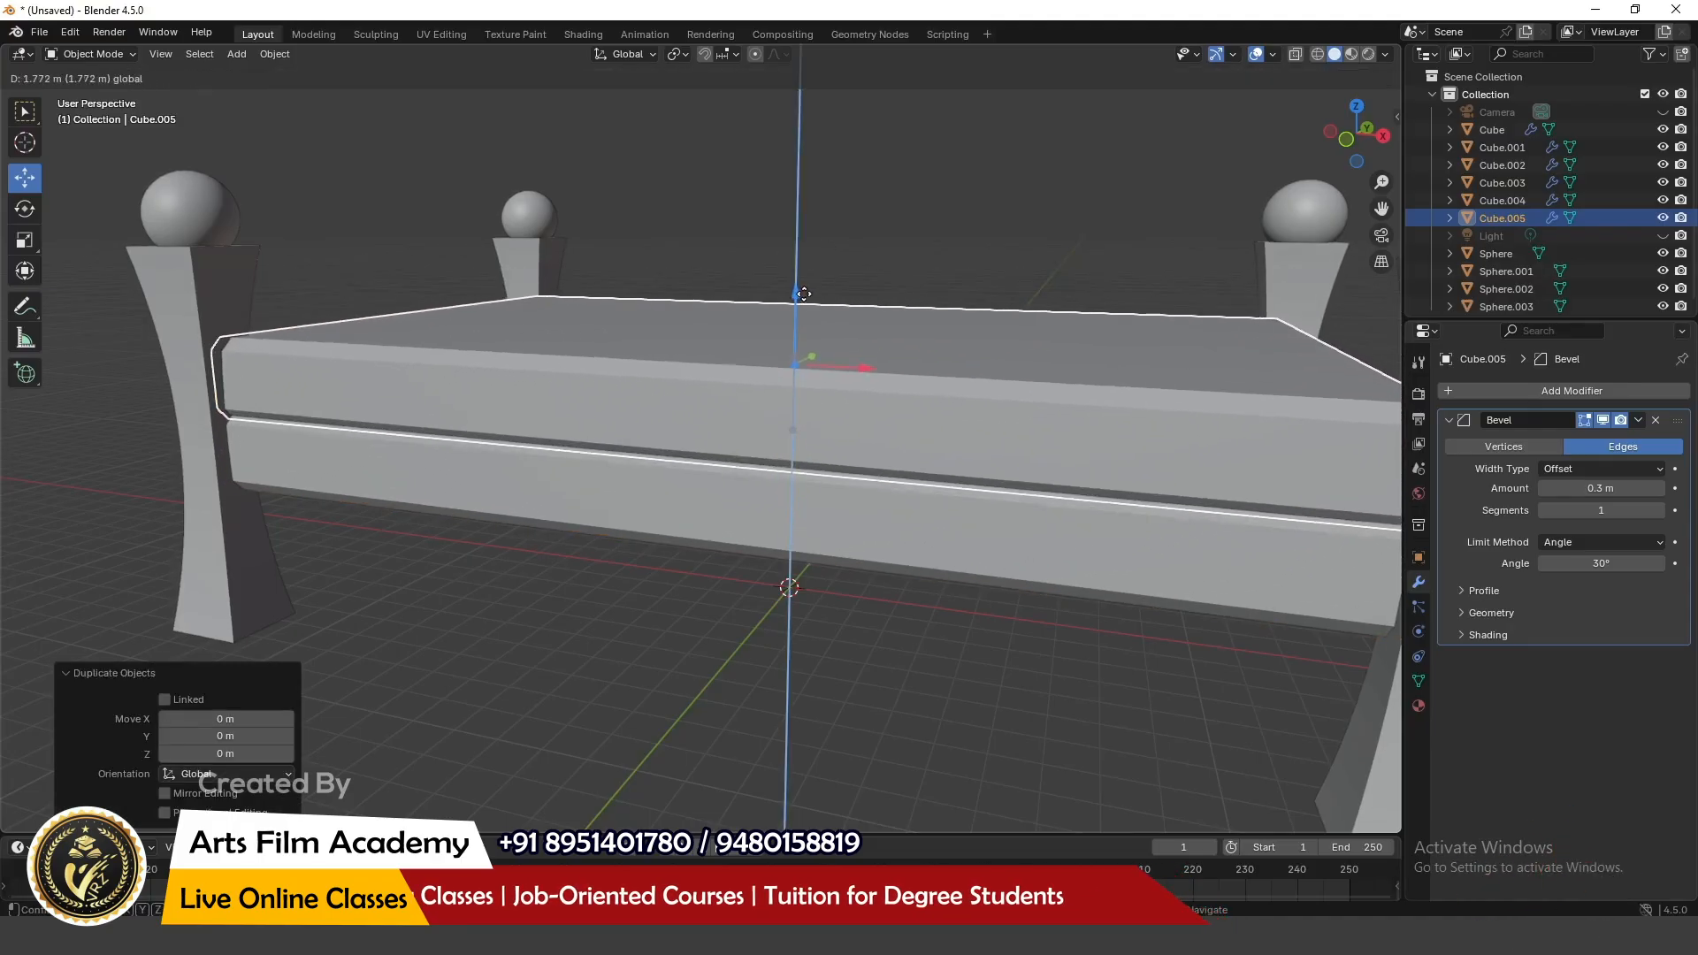
{"action": "left_click", "coordinate": [806, 301]}
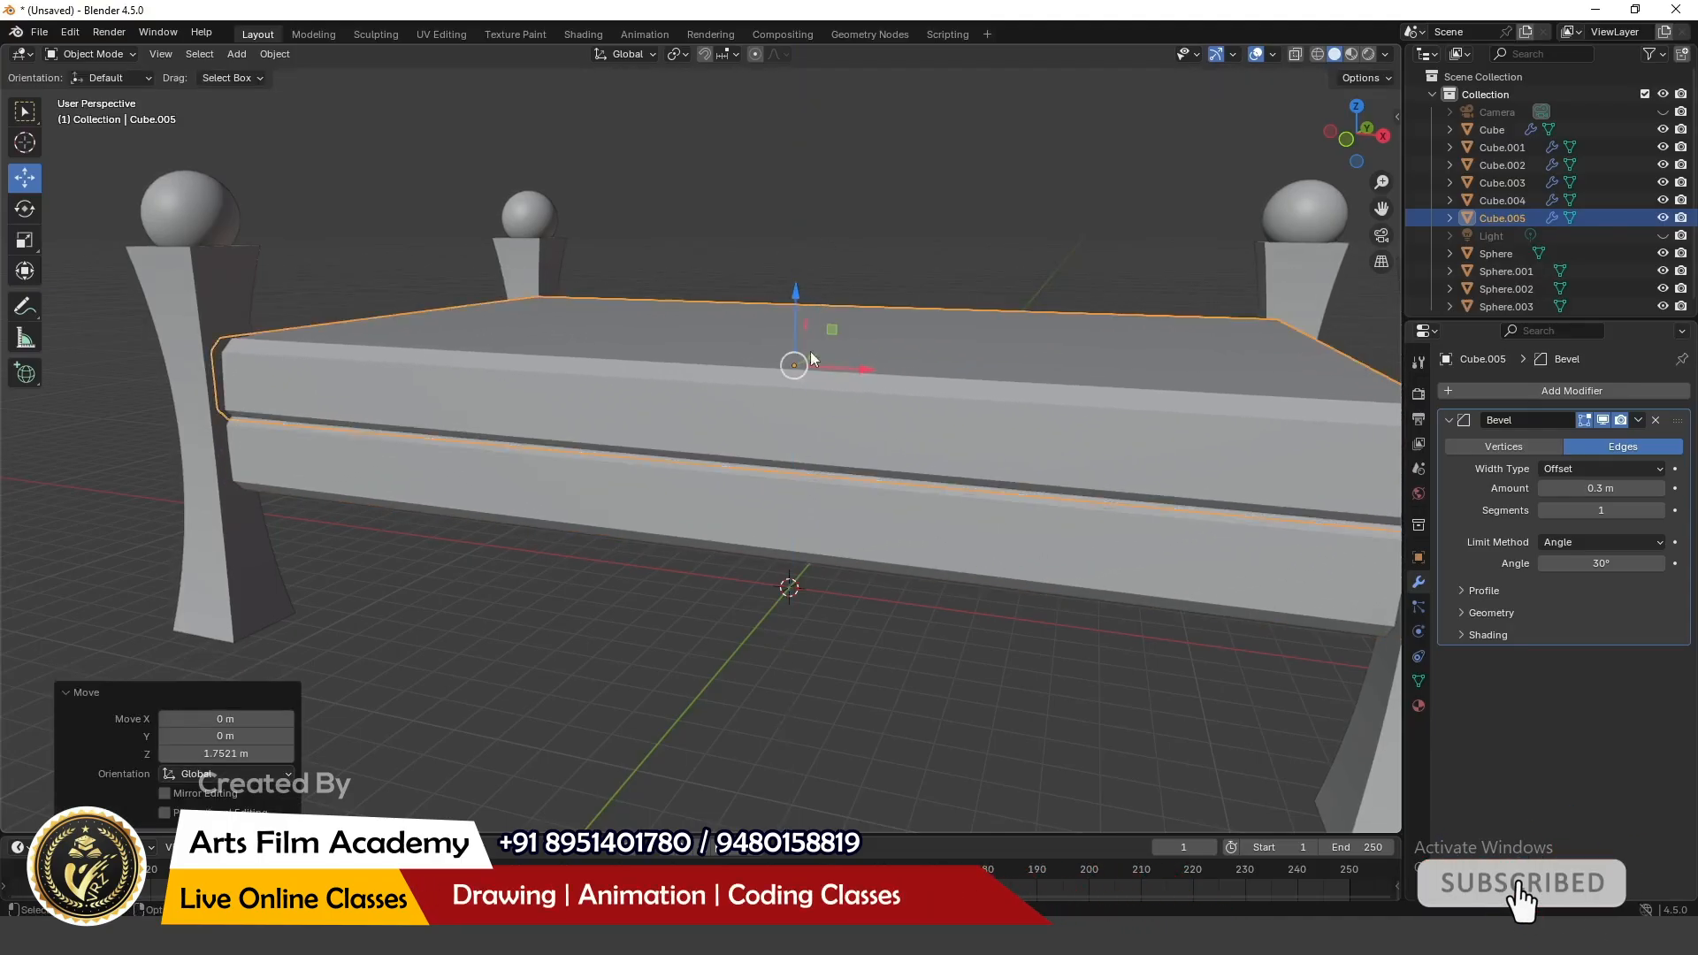
Step: Scale the upper slab down uniformly to about 0.93 so it sits inside the four pillars like a mattress
{"action": "middle_click_drag", "start_coordinate": [806, 301], "coordinate": [563, 405]}
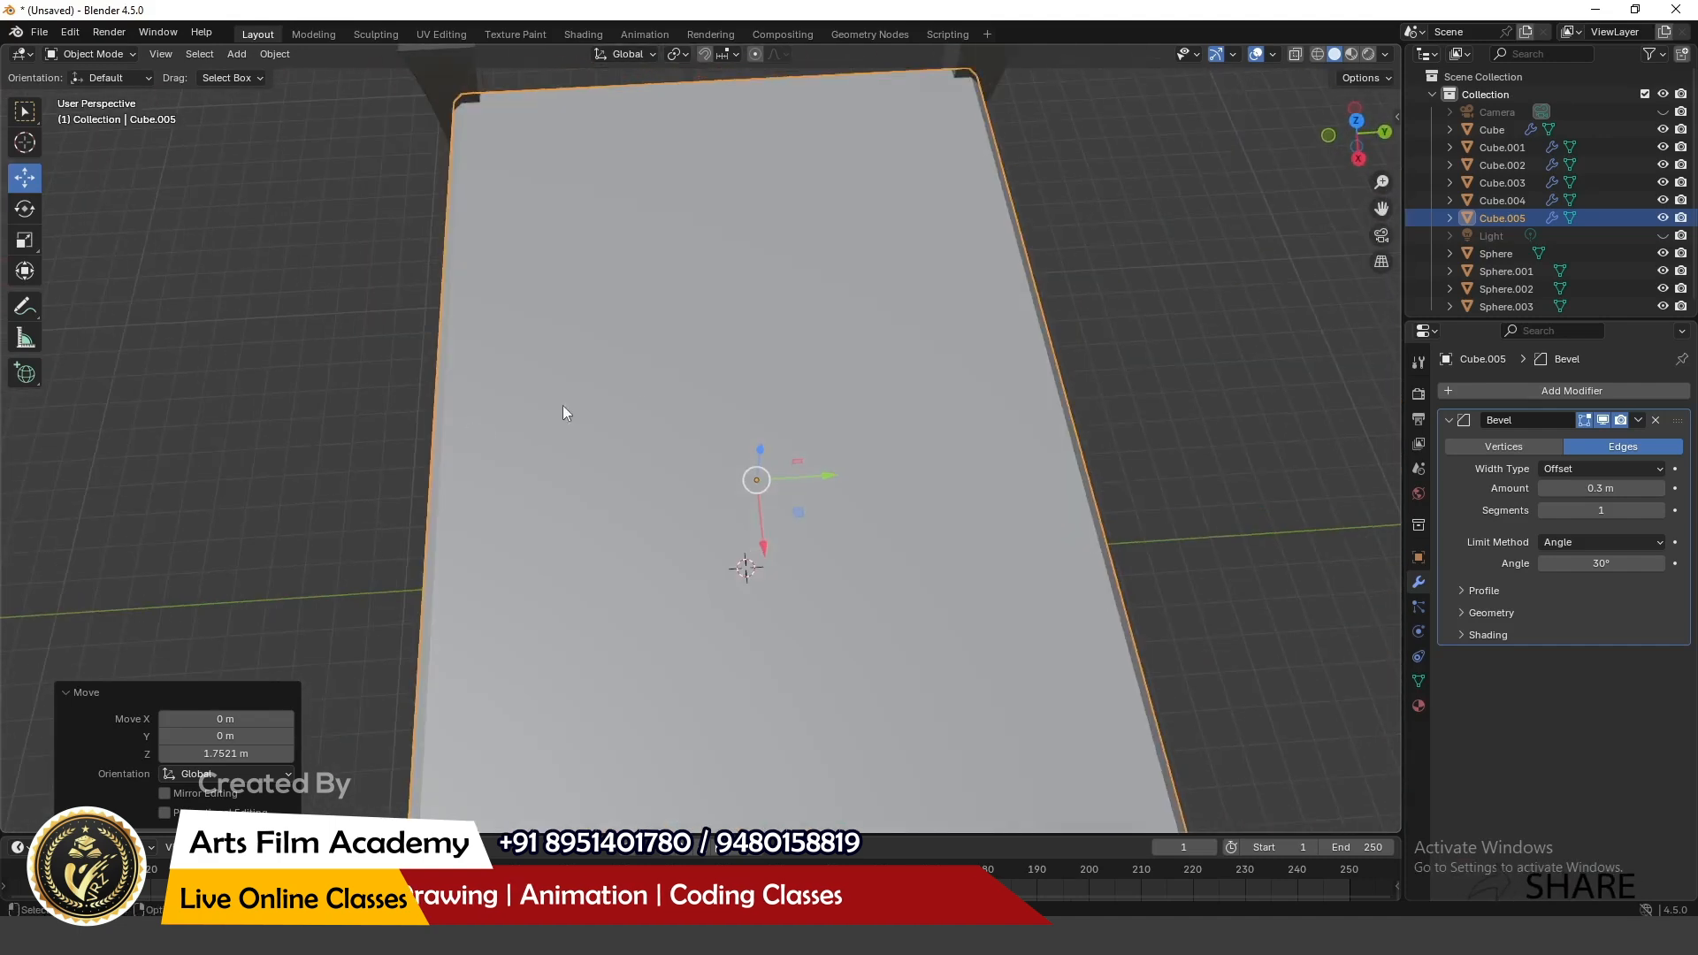
{"action": "scroll", "coordinate": [763, 398], "scroll_direction": "down", "scroll_amount": 3}
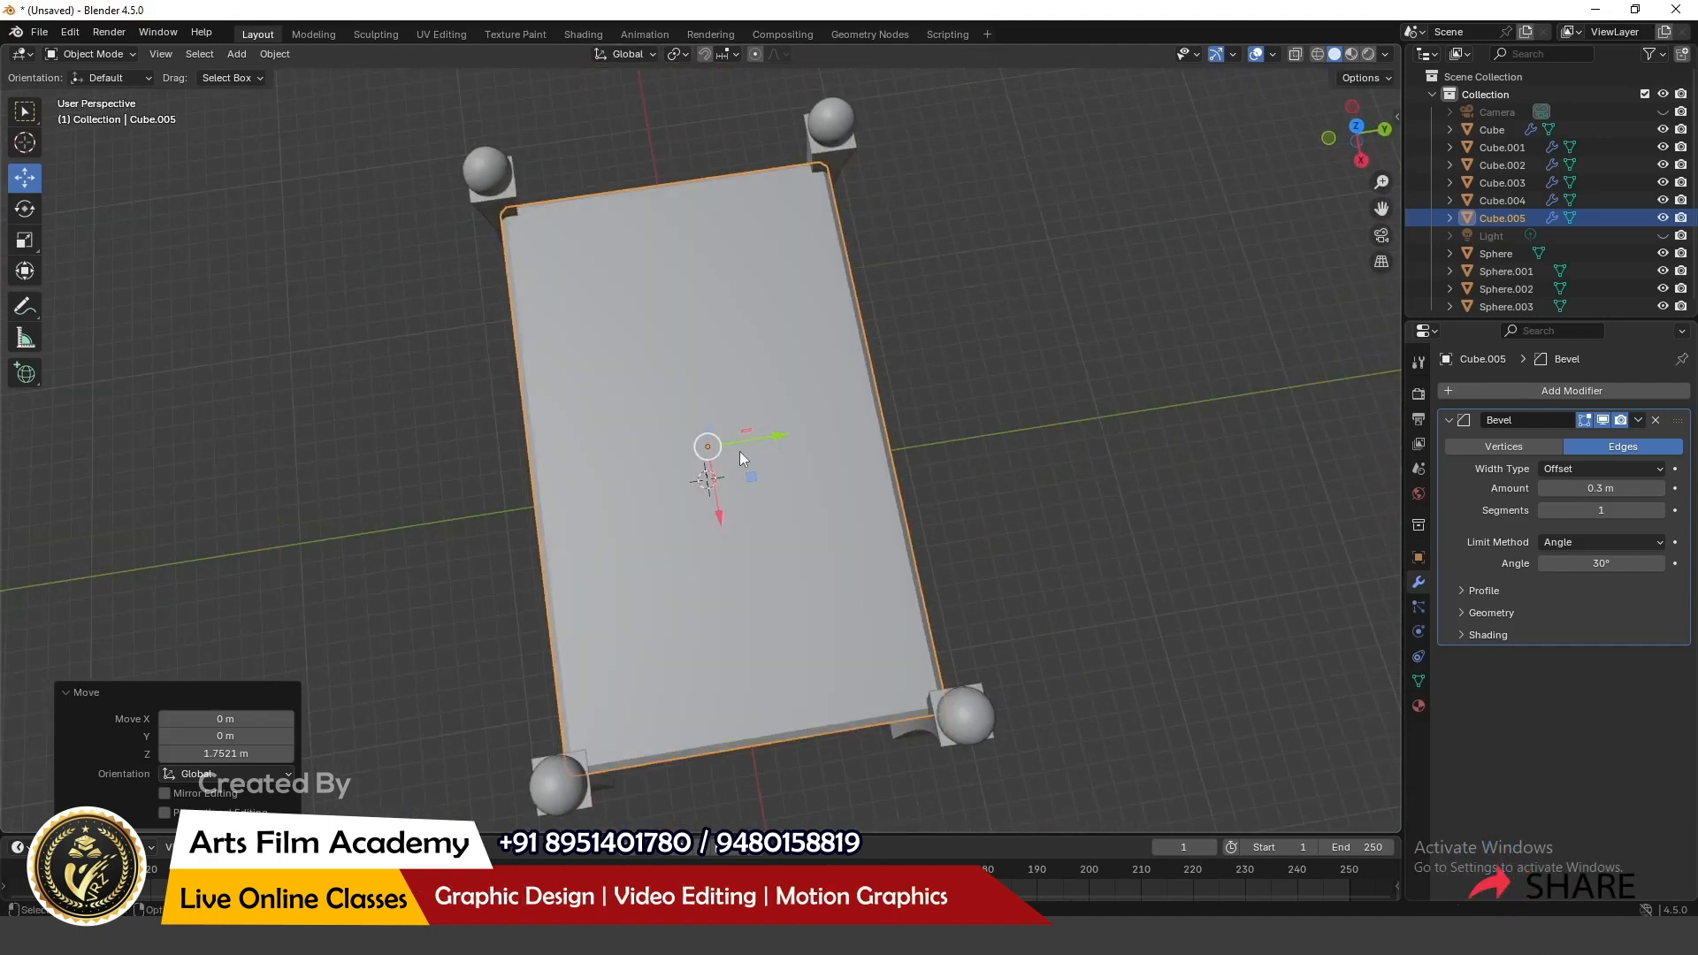
{"action": "key", "text": "s"}
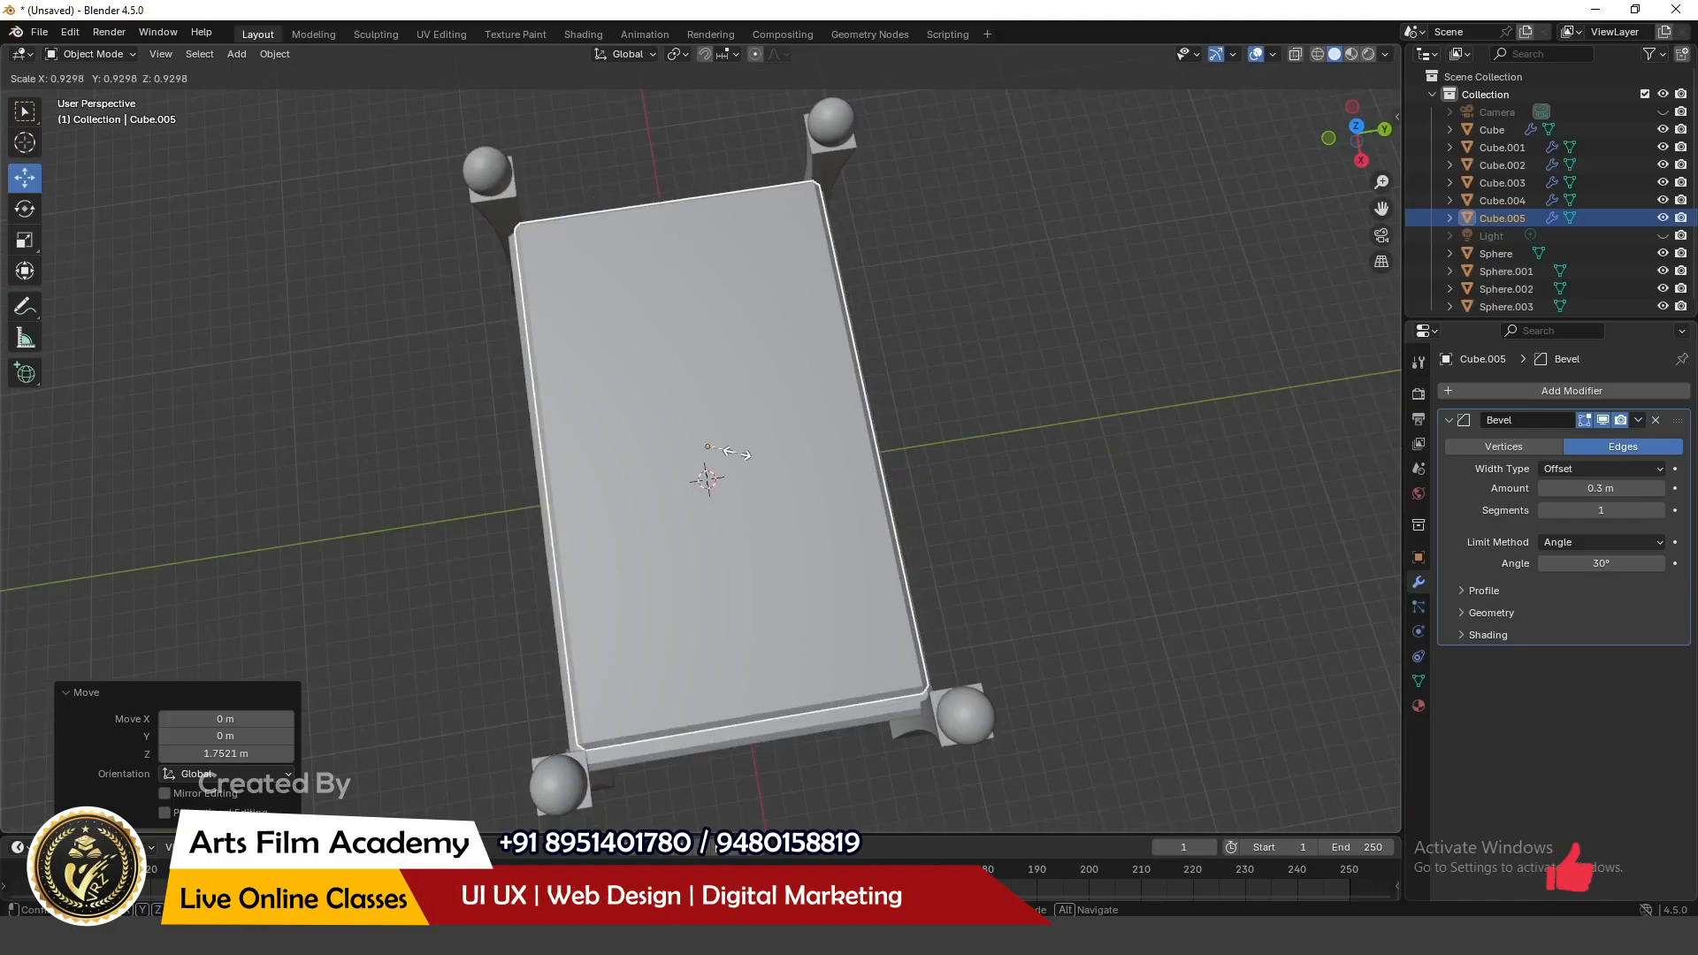
{"action": "left_click", "coordinate": [737, 453]}
{"action": "middle_click_drag", "start_coordinate": [645, 529], "coordinate": [755, 348]}
{"action": "scroll", "coordinate": [759, 345], "scroll_direction": "up", "scroll_amount": 3}
{"action": "middle_click_drag", "start_coordinate": [766, 437], "coordinate": [740, 417]}
{"action": "scroll", "coordinate": [746, 414], "scroll_direction": "up", "scroll_amount": 4}
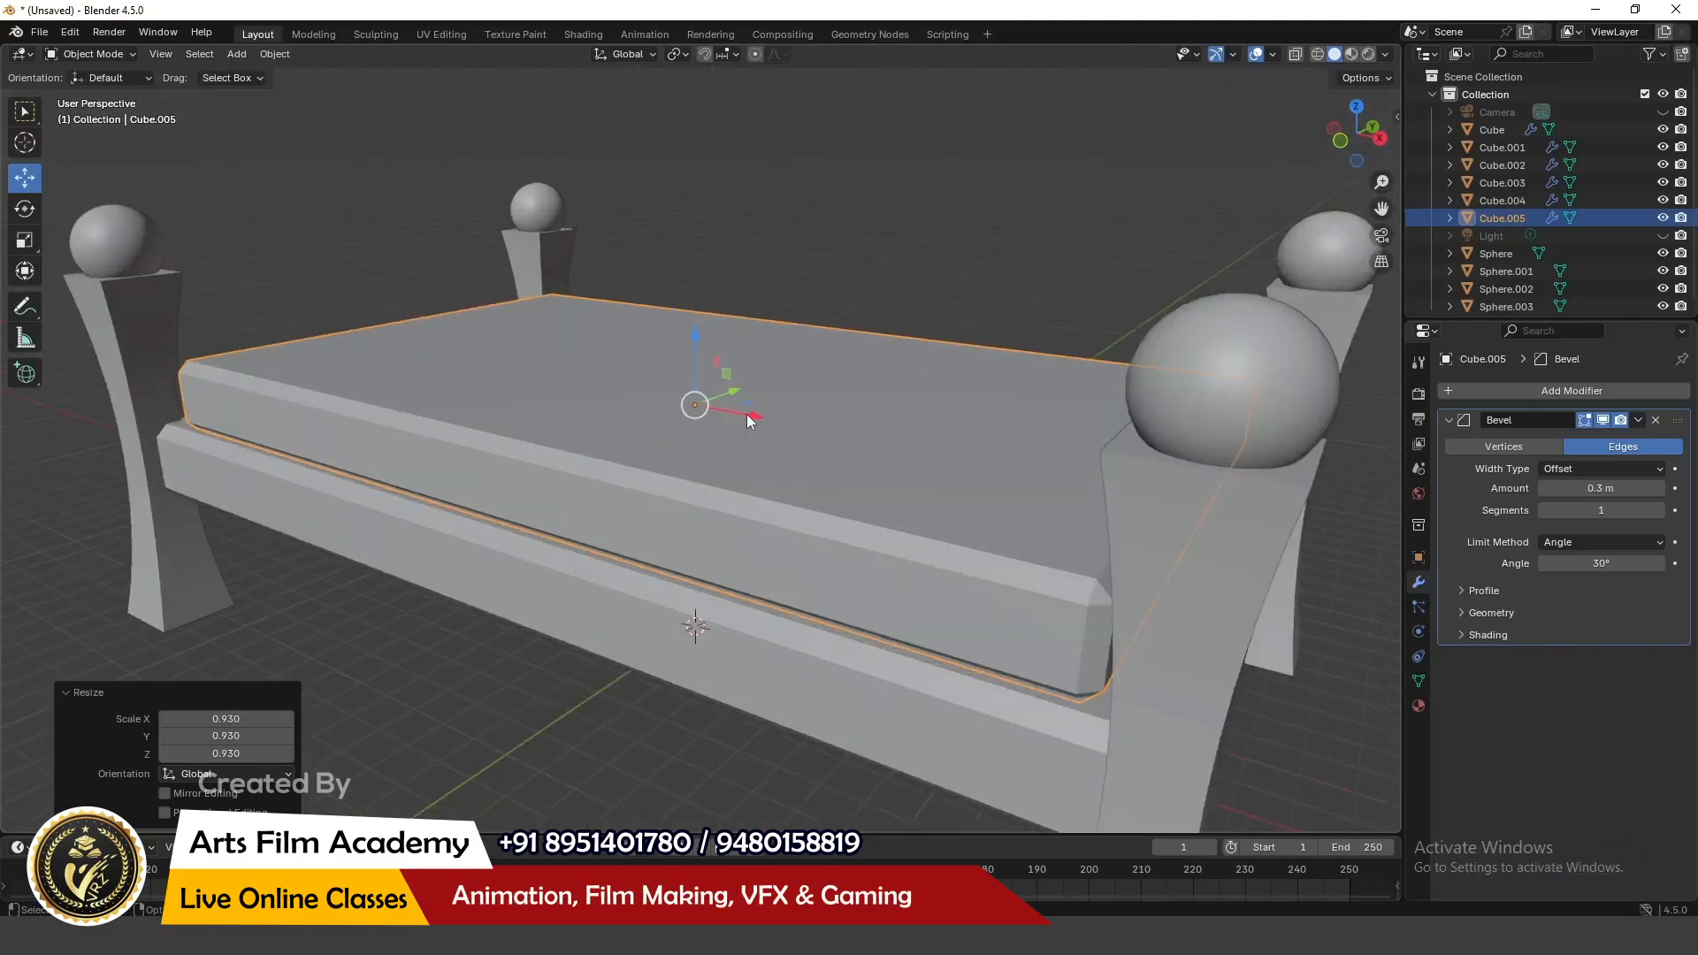
Step: Set the upper slab's Bevel amount to 0.54 m and its segments to 5
{"action": "scroll", "coordinate": [760, 410], "scroll_direction": "down", "scroll_amount": 2}
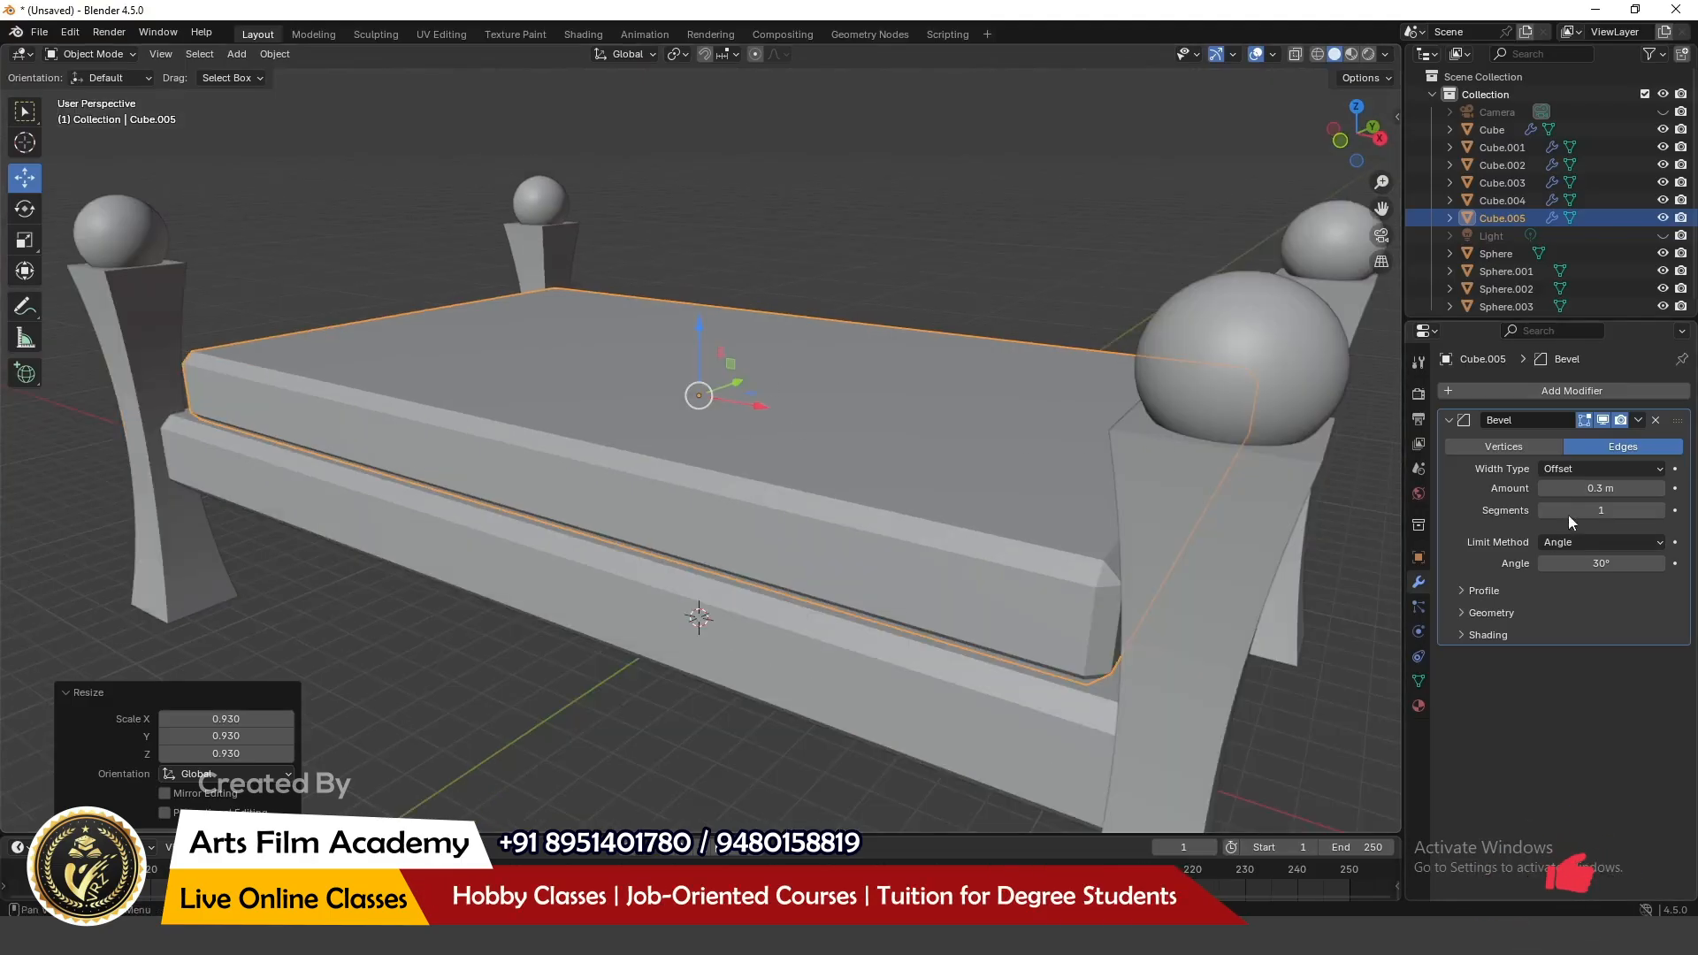
{"action": "left_click_drag", "start_coordinate": [1601, 489], "coordinate": [1630, 510]}
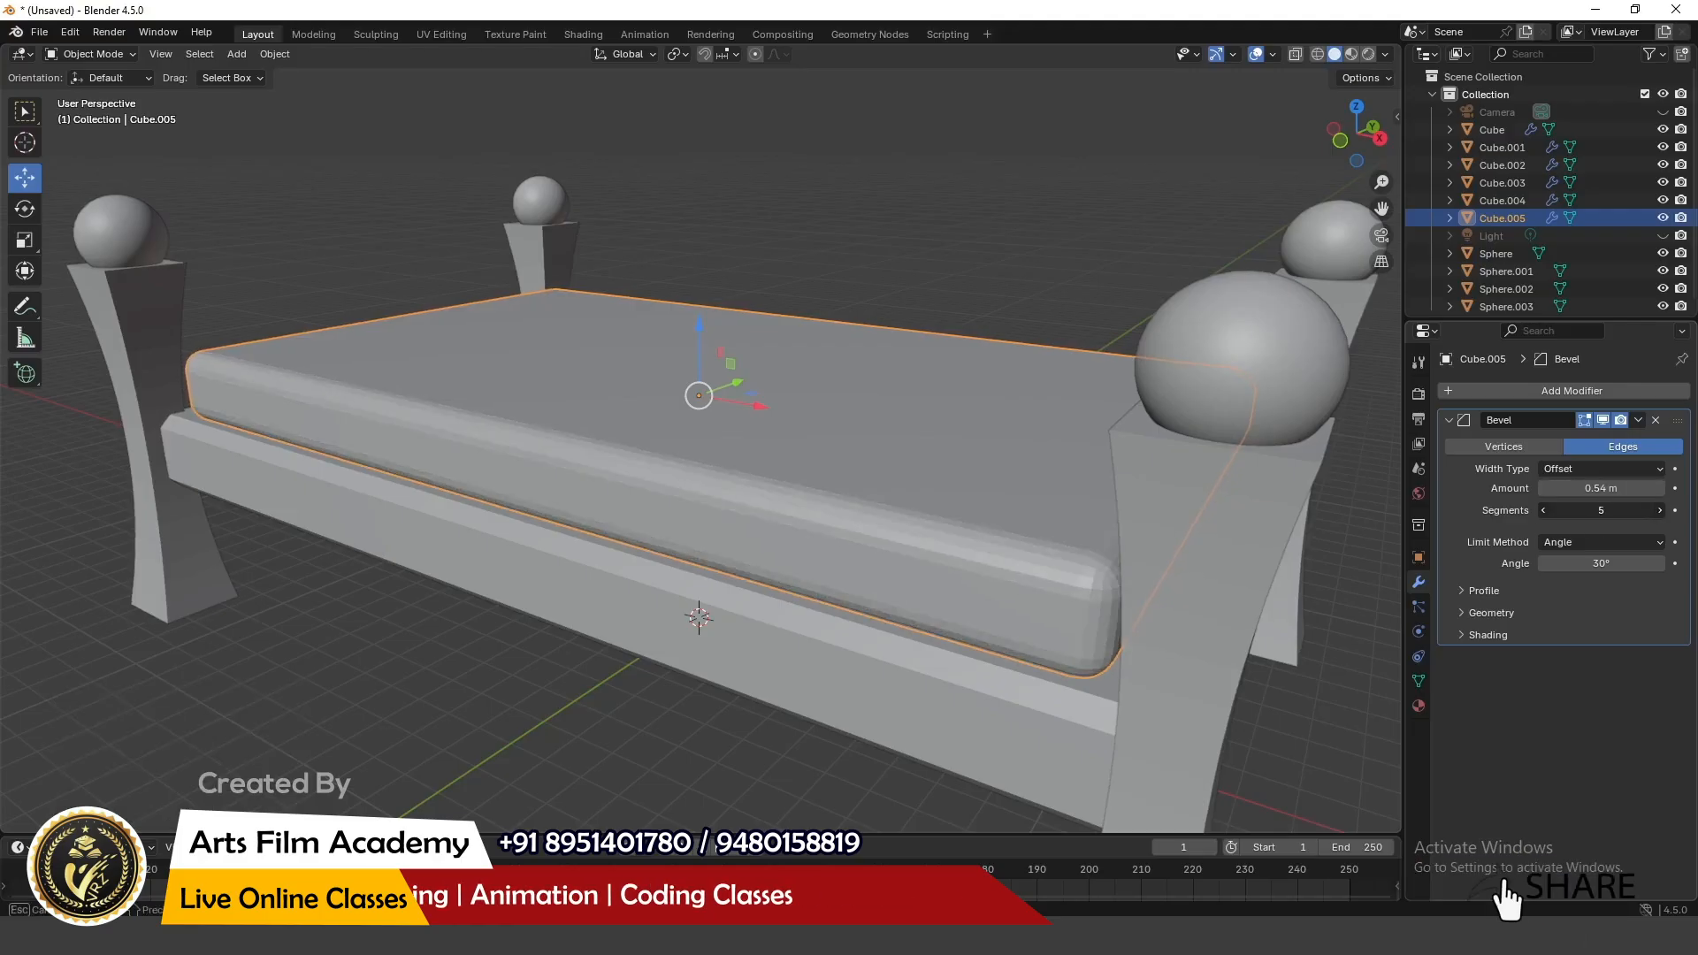
{"action": "left_click", "coordinate": [914, 229]}
{"action": "mouse_move", "coordinate": [835, 412]}
{"action": "middle_mouse_down"}
{"action": "mouse_move", "coordinate": [822, 433]}
{"action": "mouse_move", "coordinate": [848, 416]}
{"action": "middle_mouse_up"}
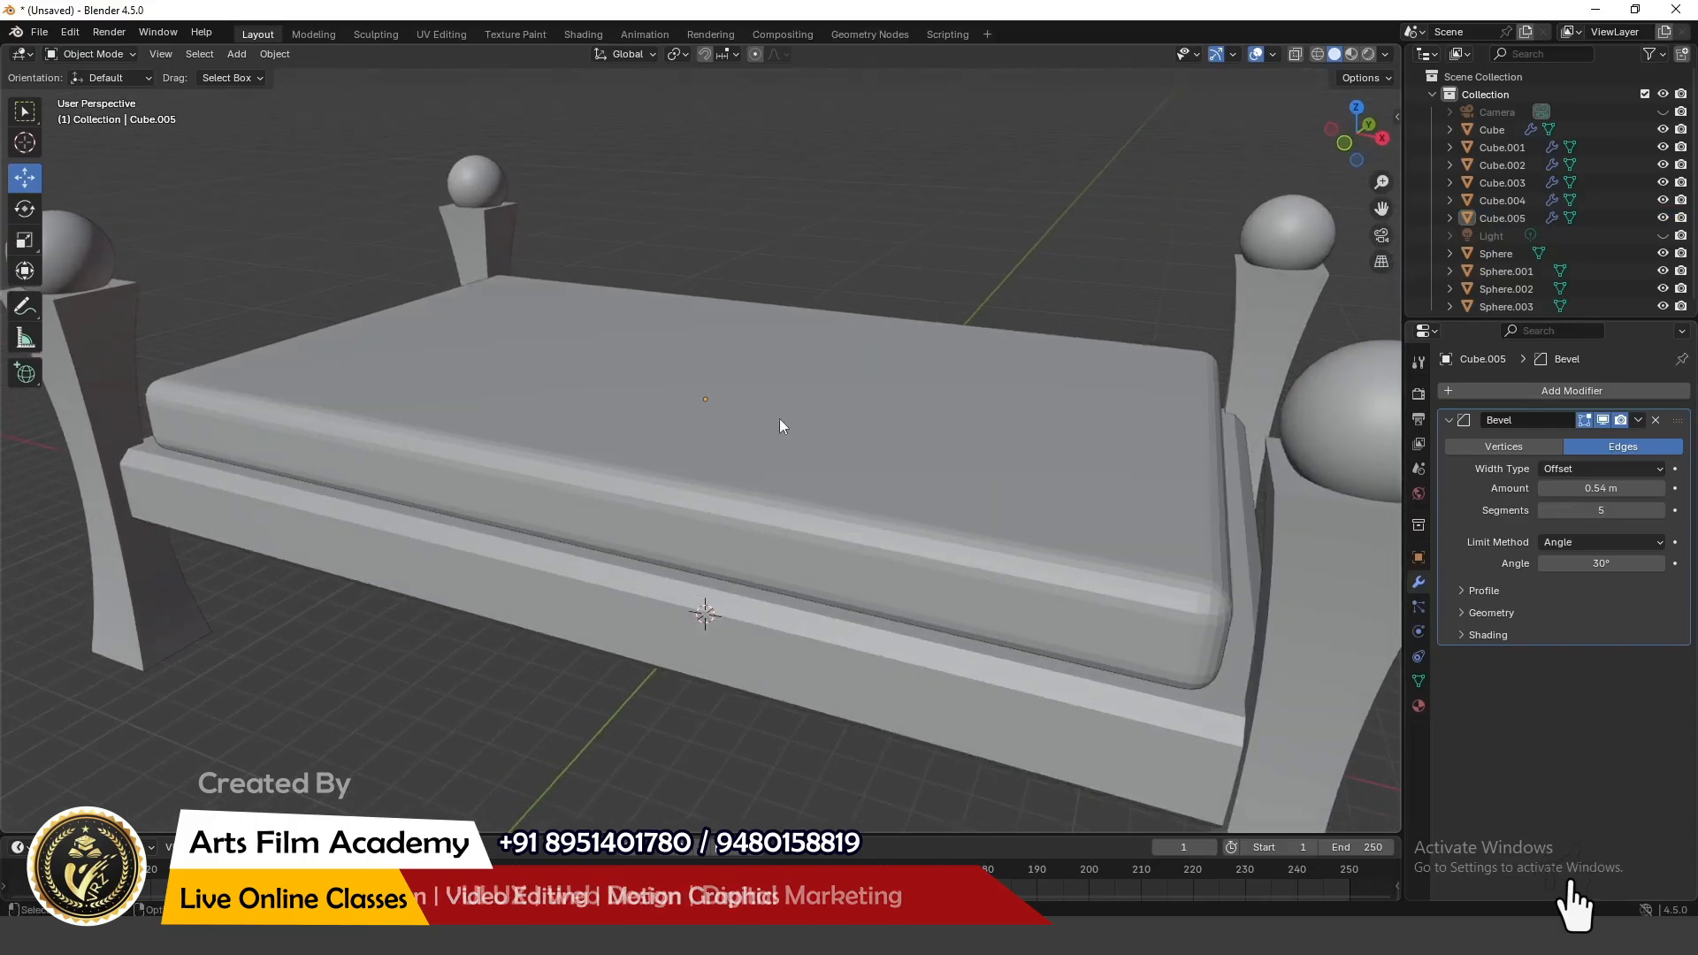
Step: Apply Shade Smooth to the upper mattress slab
{"action": "left_click", "coordinate": [741, 419]}
{"action": "left_click", "coordinate": [273, 54]}
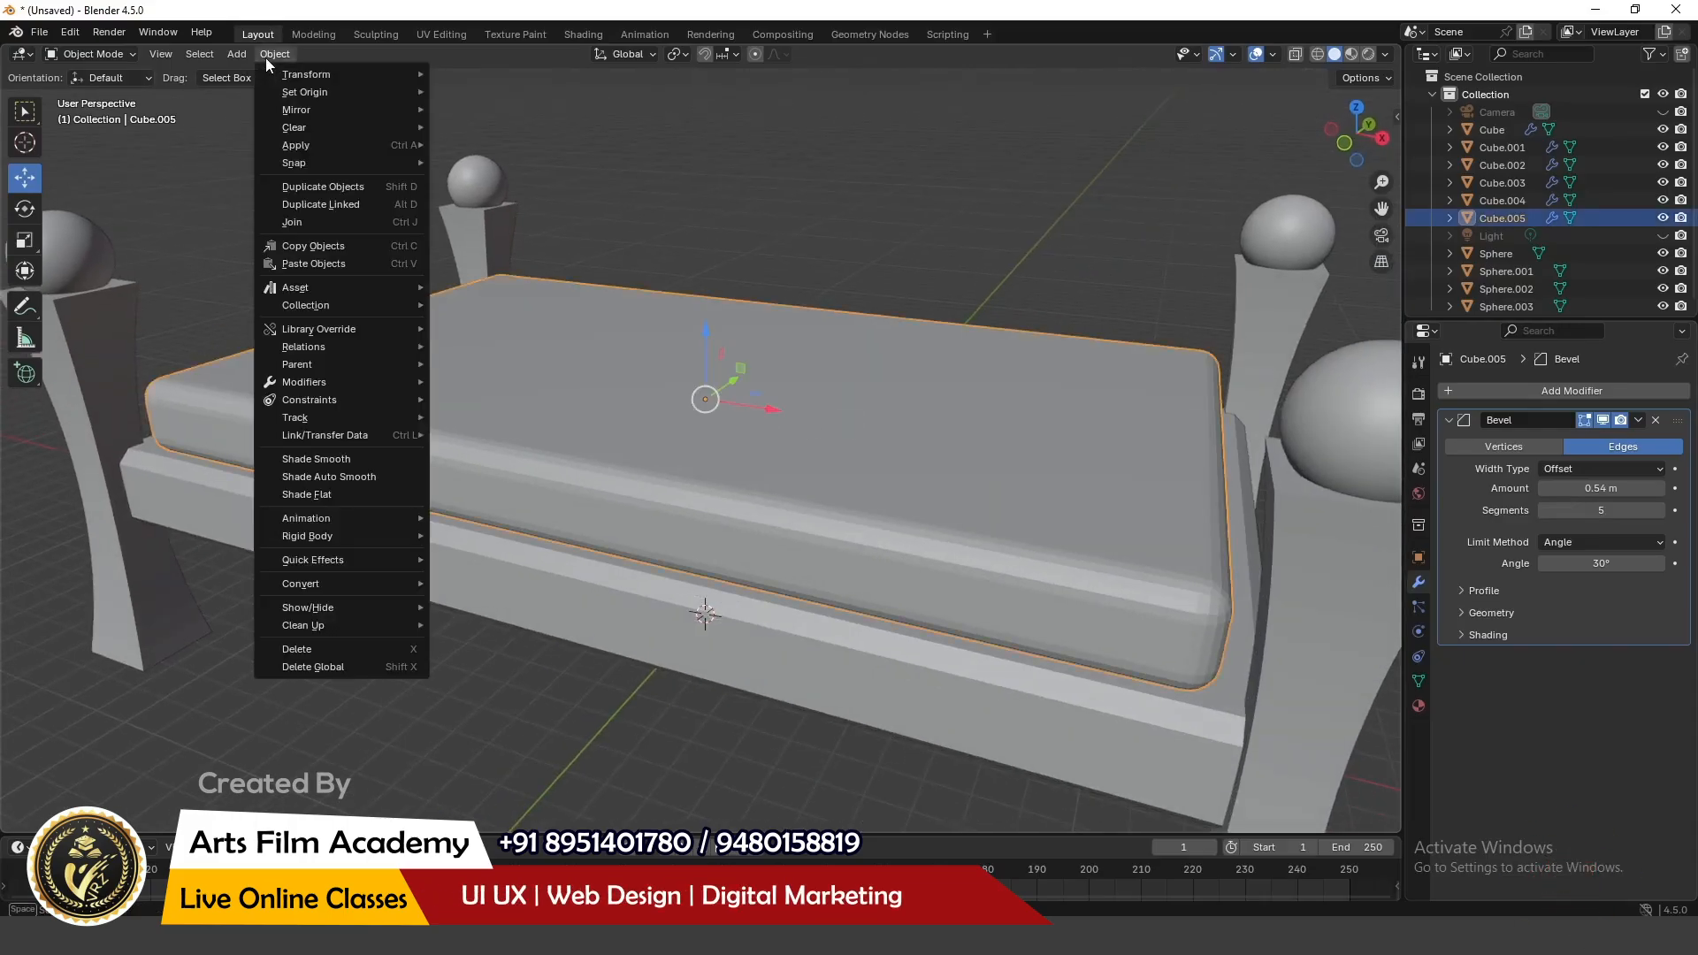
{"action": "left_click", "coordinate": [316, 459]}
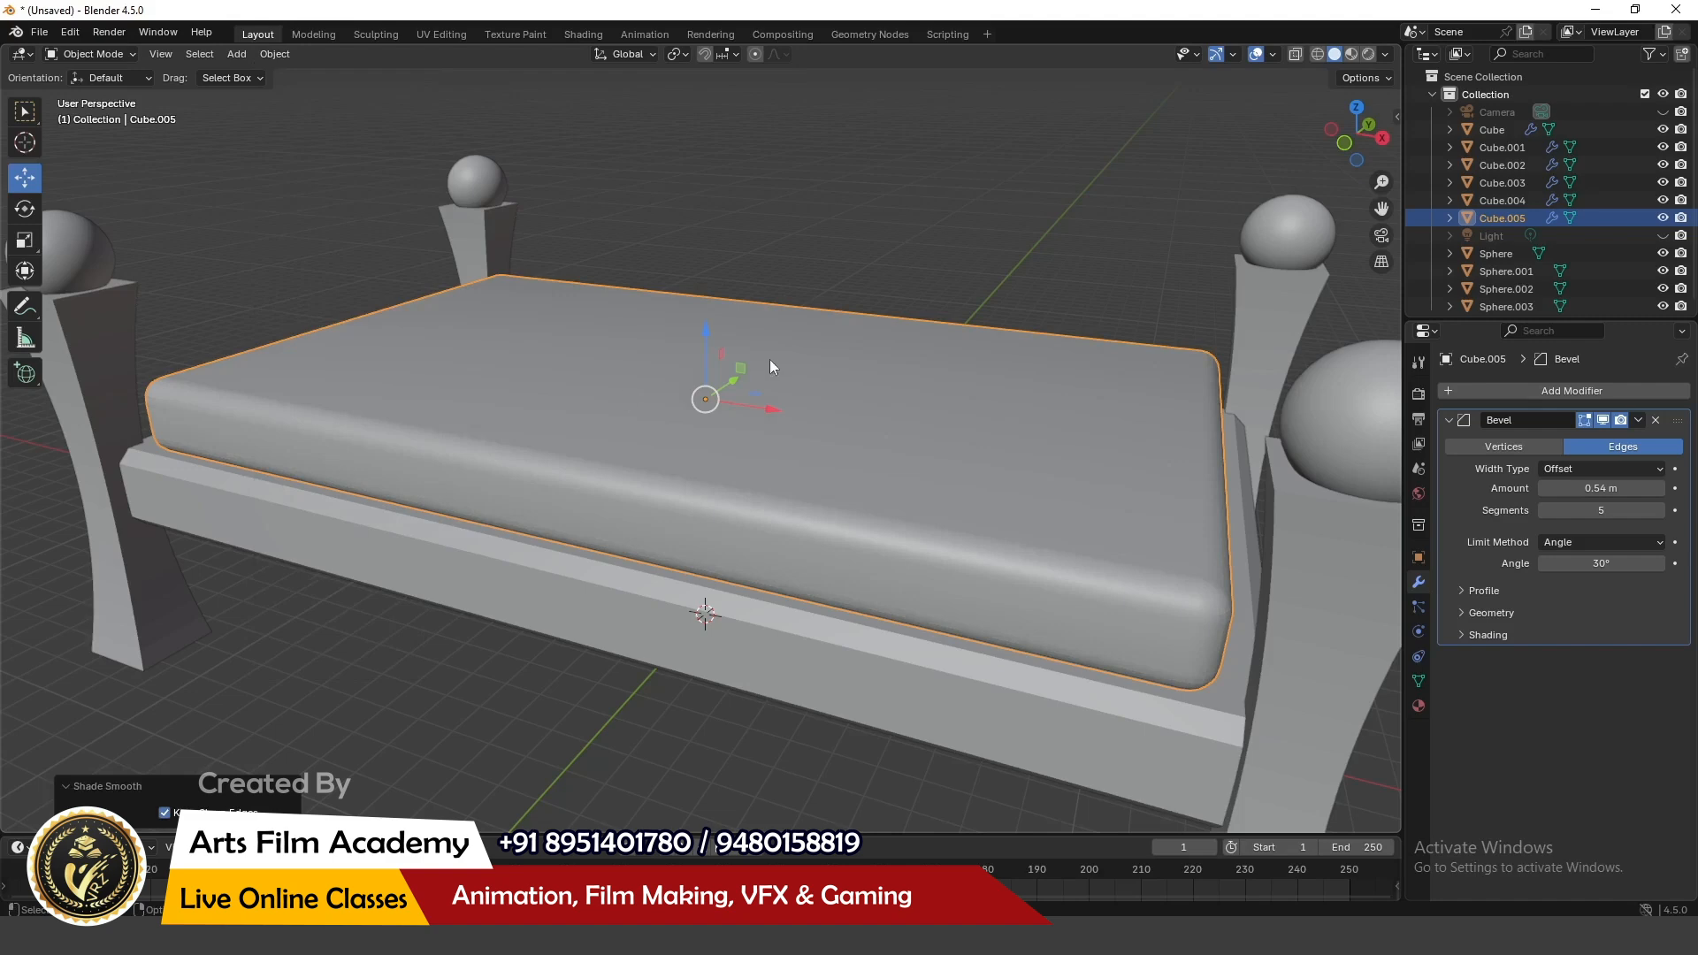
{"action": "mouse_move", "coordinate": [769, 359]}
{"action": "middle_mouse_down"}
{"action": "mouse_move", "coordinate": [739, 327]}
{"action": "mouse_move", "coordinate": [768, 347]}
{"action": "middle_mouse_up"}
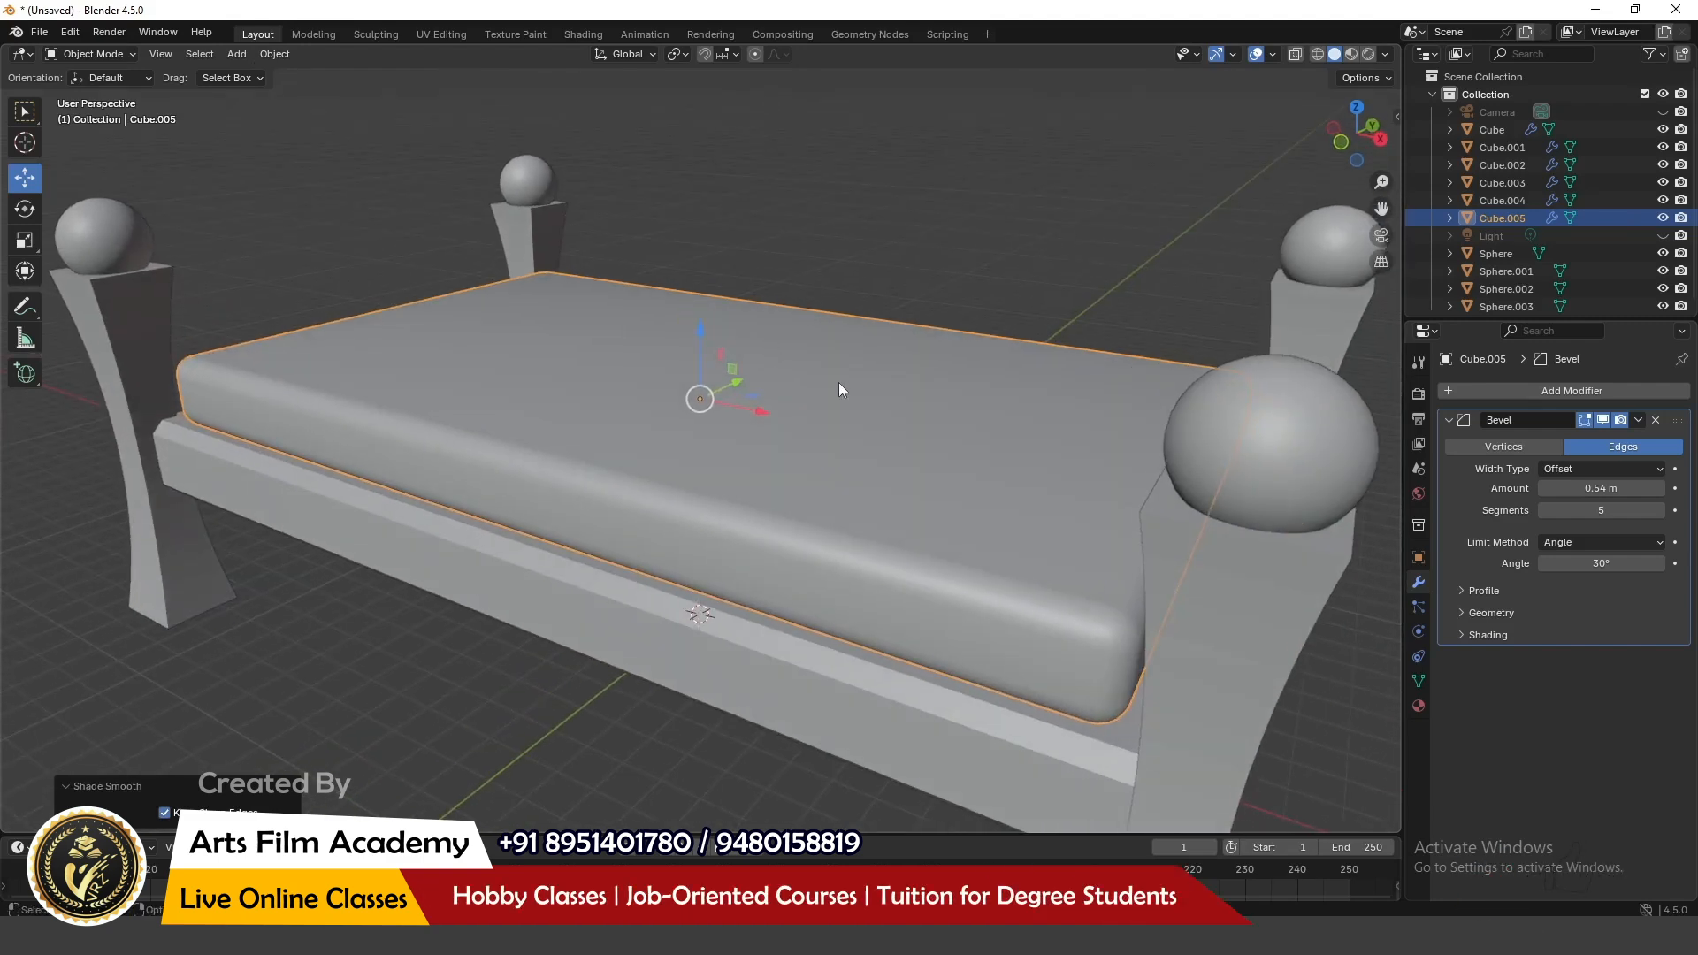
Step: Set the mattress slab's Bevel amount to 0.95 m and deselect the slab
{"action": "mouse_move", "coordinate": [1612, 489]}
{"action": "left_mouse_down"}
{"action": "mouse_move", "coordinate": [1697, 489]}
{"action": "mouse_move", "coordinate": [1615, 490]}
{"action": "left_mouse_up"}
{"action": "middle_click_drag", "start_coordinate": [405, 347], "coordinate": [1064, 359]}
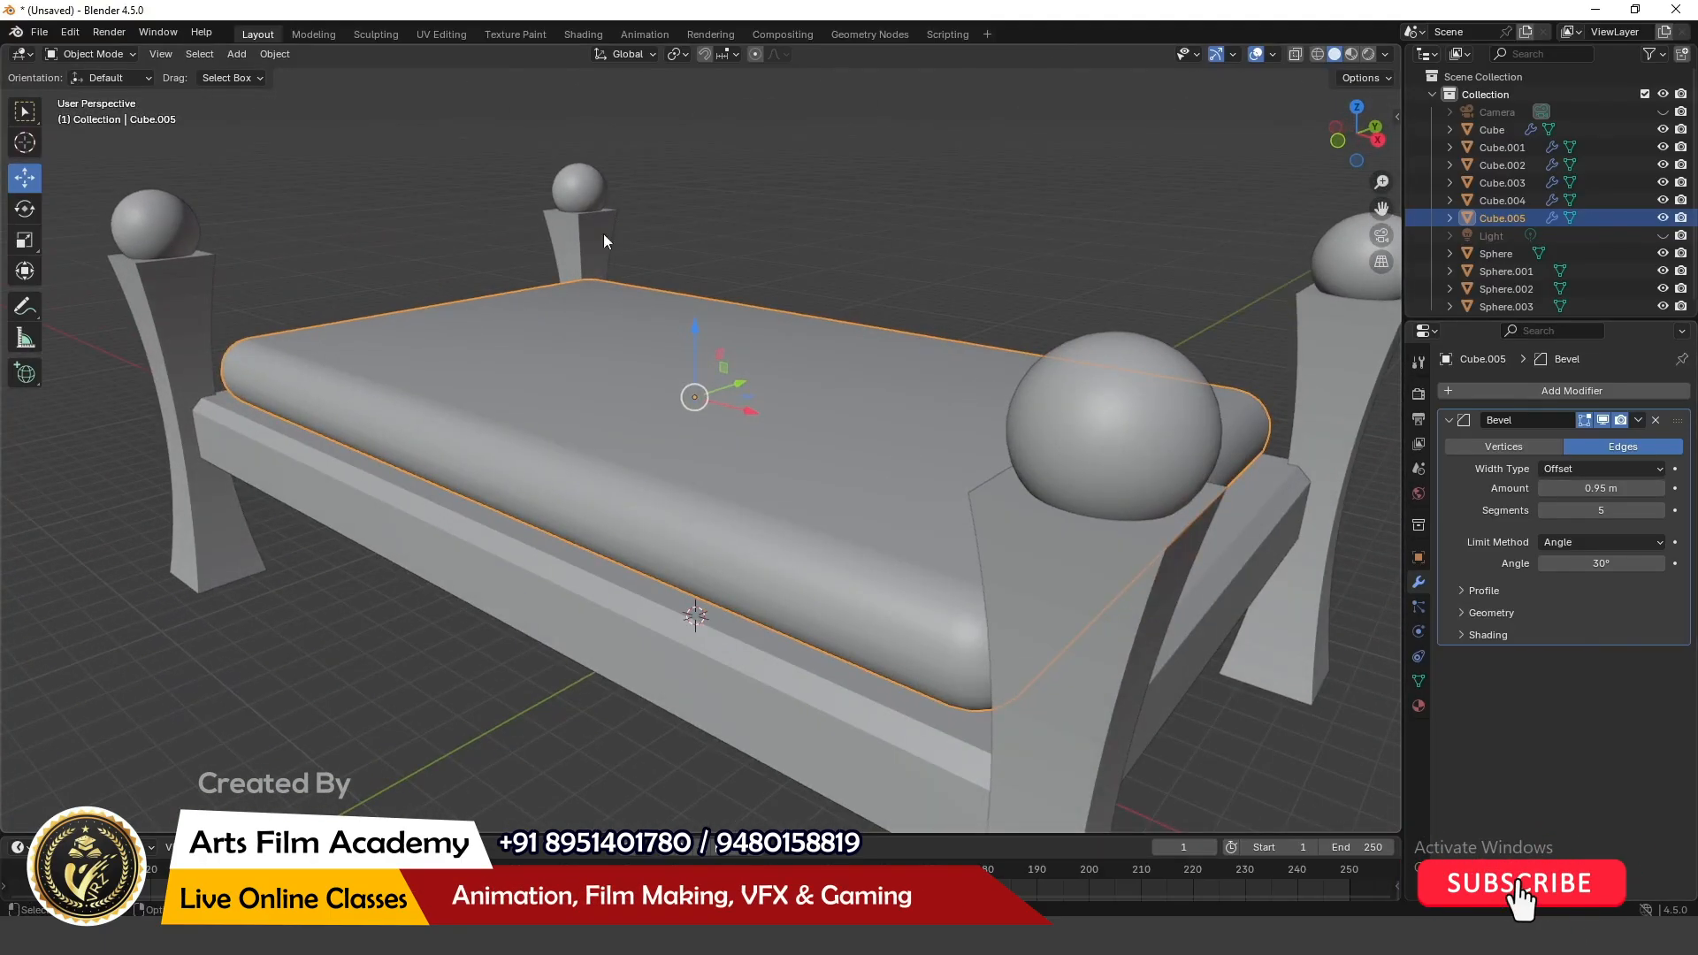
{"action": "left_click", "coordinate": [676, 274]}
Step: Examine the bed from several angles, checking the rounded mattress against the frame and pillars
{"action": "scroll", "coordinate": [693, 308], "scroll_direction": "down", "scroll_amount": 2}
{"action": "middle_click_drag", "start_coordinate": [670, 319], "coordinate": [693, 365]}
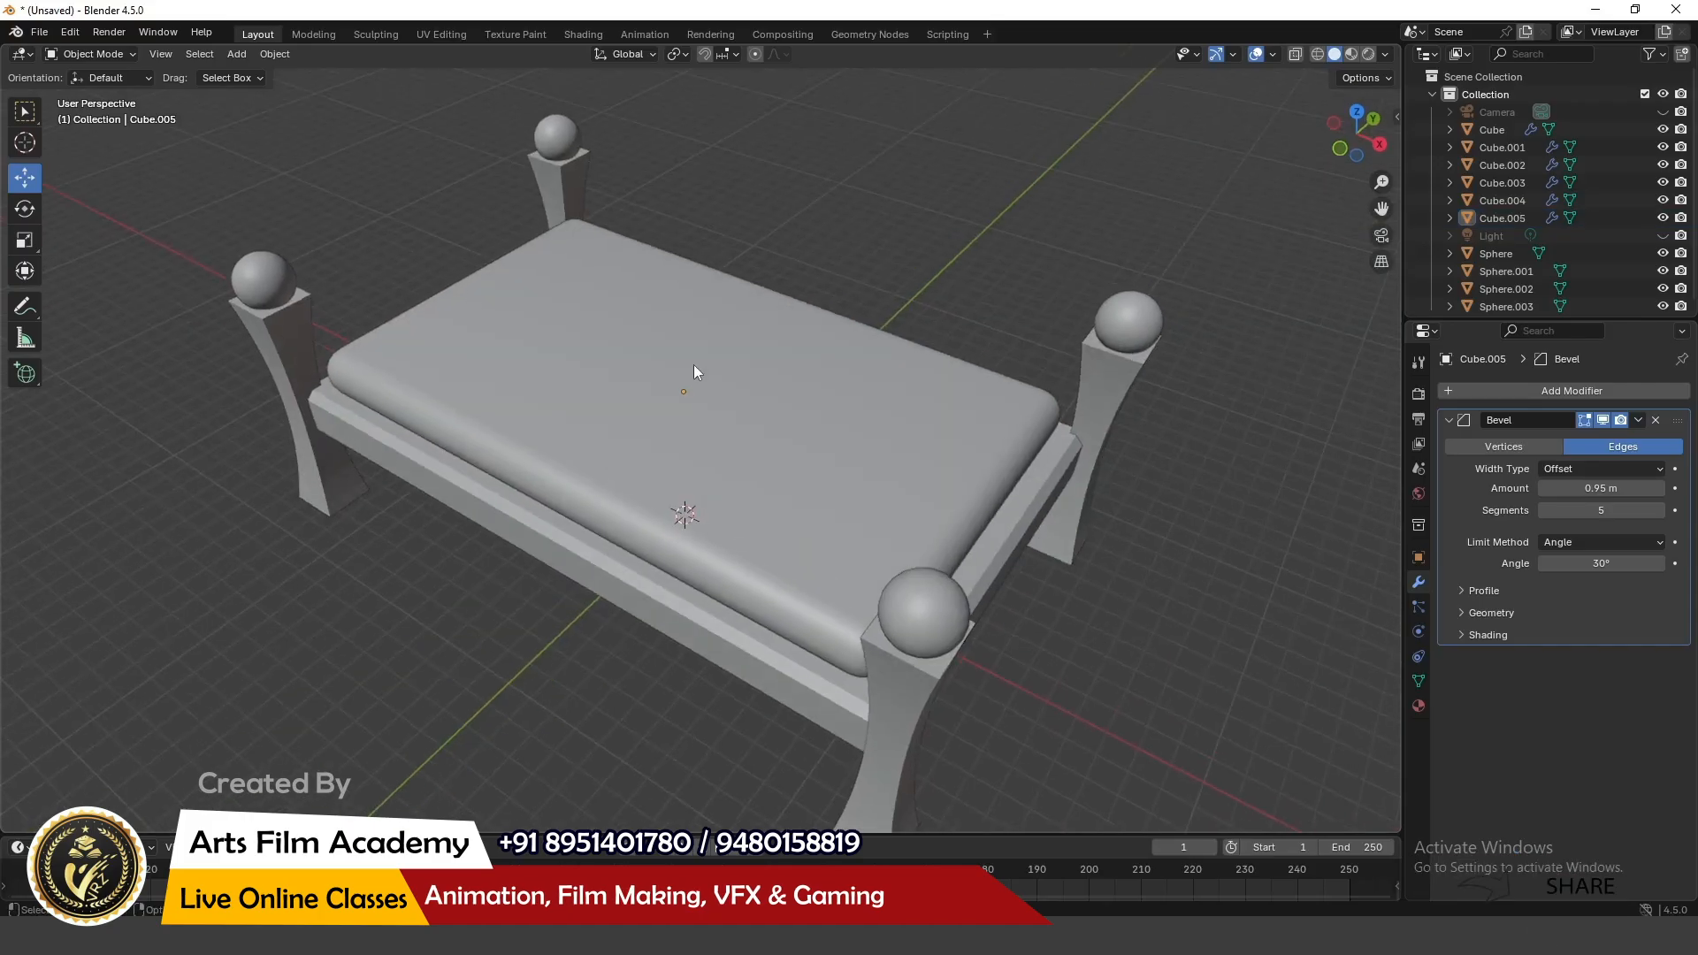
{"action": "scroll", "coordinate": [519, 217], "scroll_direction": "up", "scroll_amount": 2}
{"action": "middle_click_drag", "start_coordinate": [502, 285], "coordinate": [292, 178]}
{"action": "scroll", "coordinate": [517, 257], "scroll_direction": "down", "scroll_amount": 4}
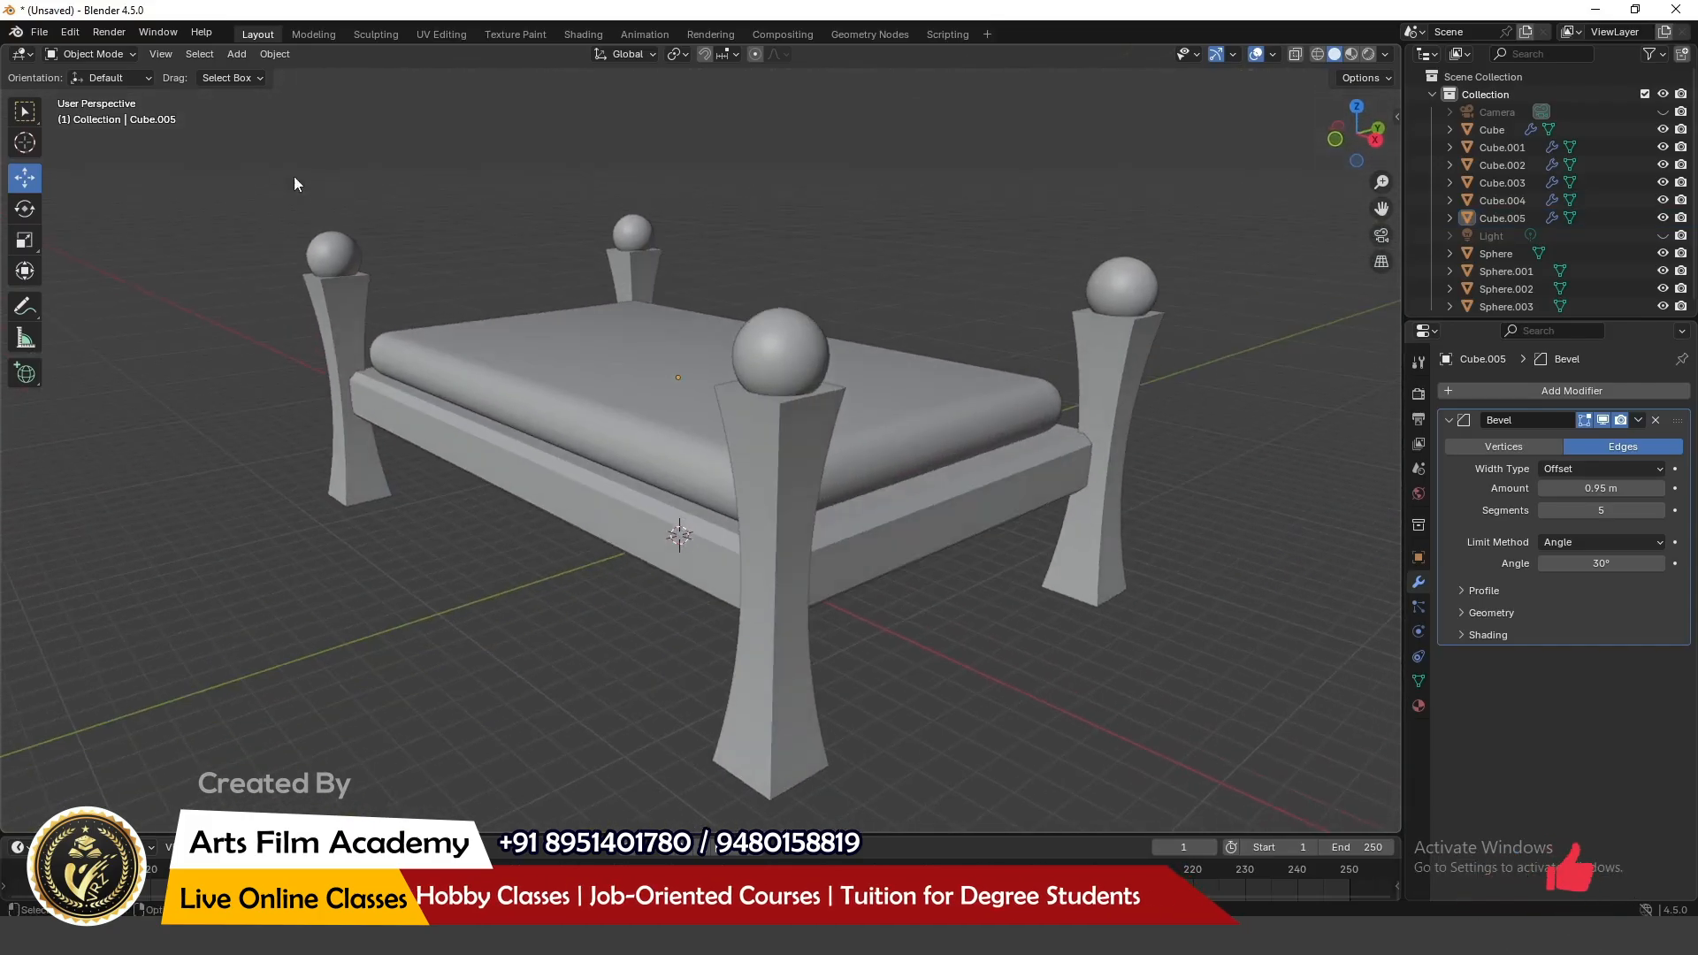
{"action": "scroll", "coordinate": [455, 195], "scroll_direction": "up", "scroll_amount": 3}
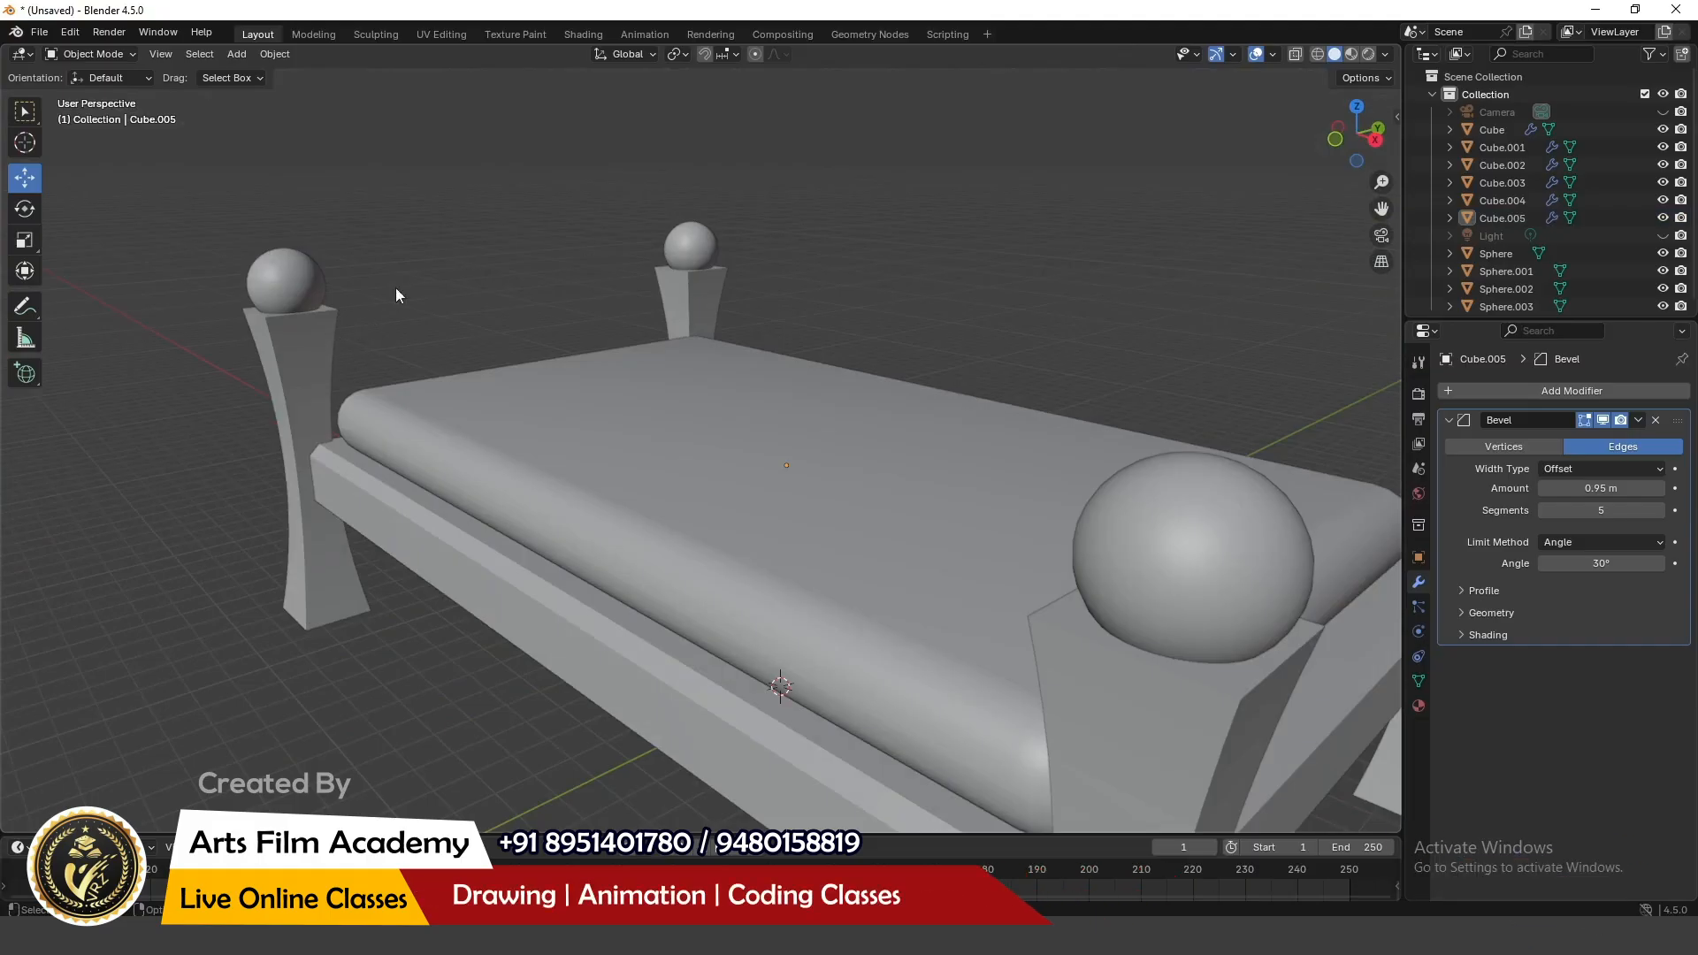
{"action": "middle_click_drag", "start_coordinate": [413, 368], "coordinate": [418, 319]}
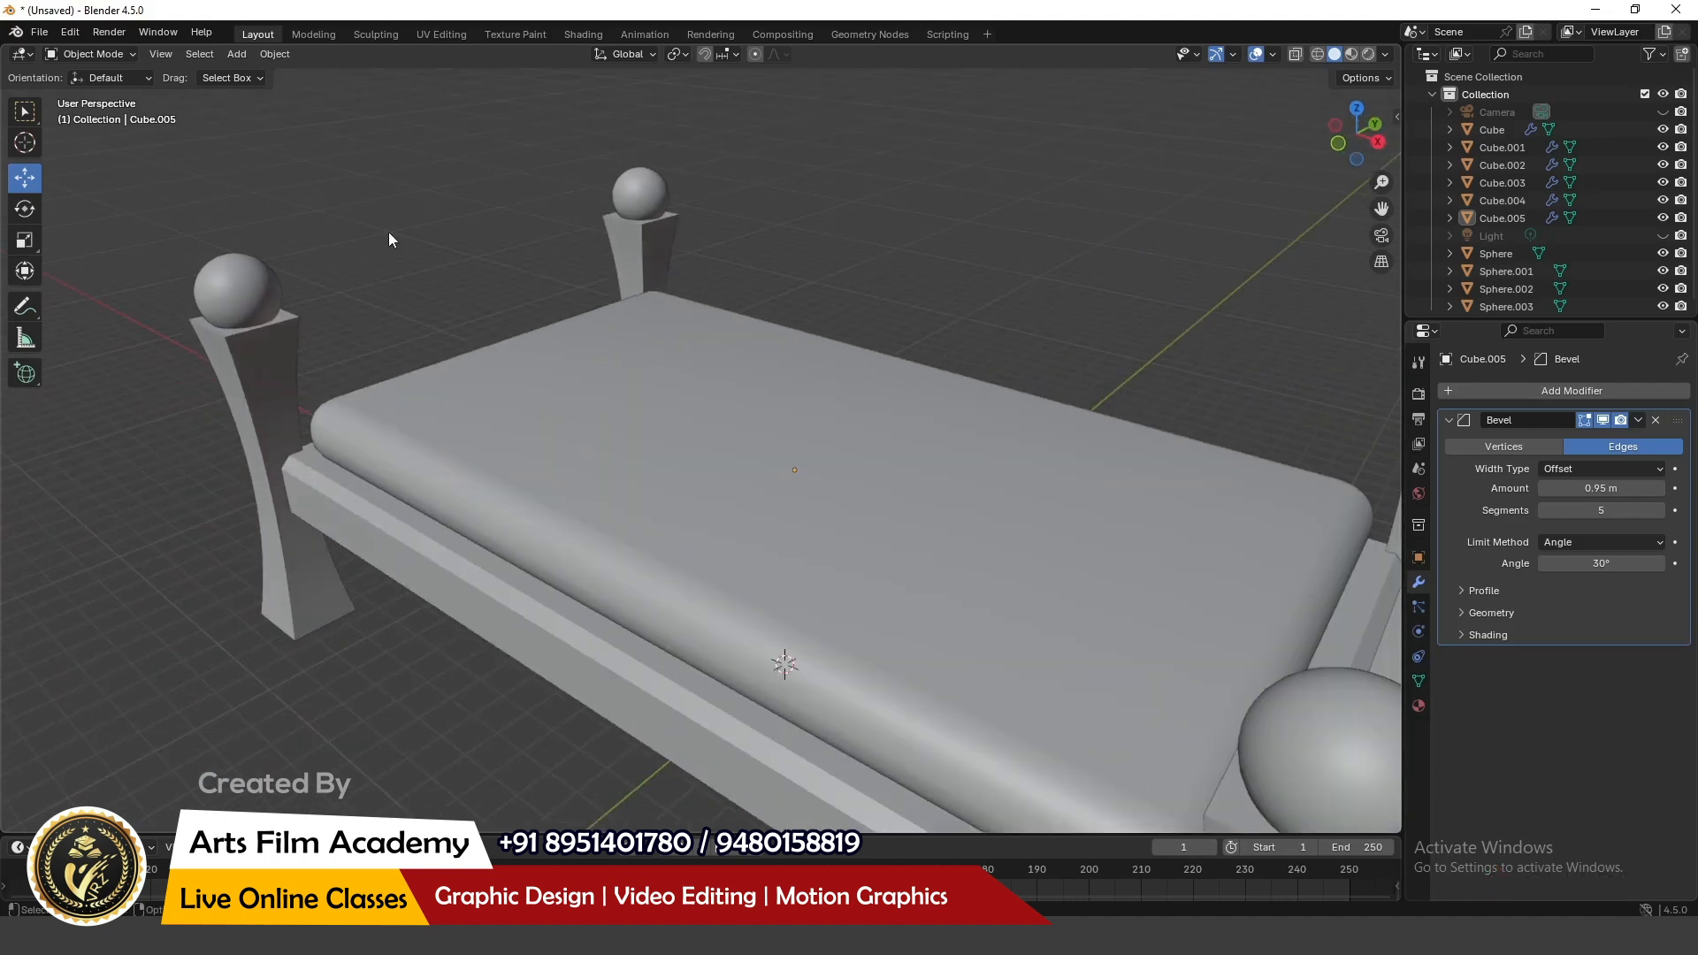
{"action": "scroll", "coordinate": [916, 248], "scroll_direction": "down", "scroll_amount": 3}
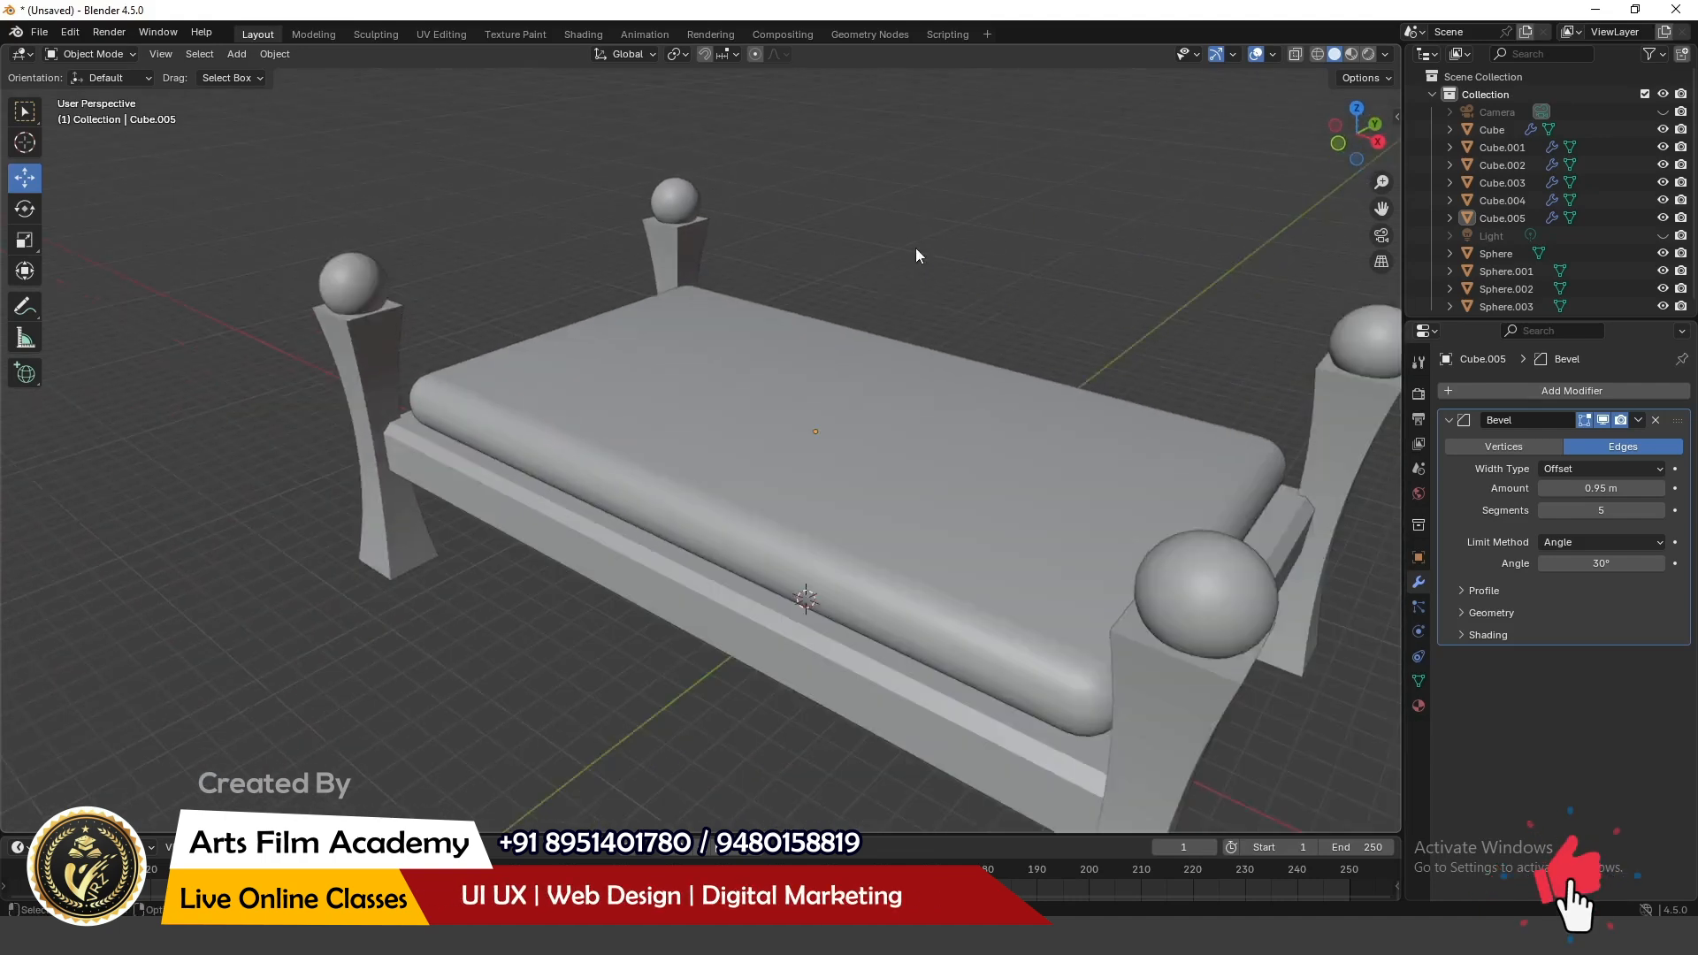
Step: Add a tall, narrow cube-based block just outside the bed's end rail, between the two end pillars
{"action": "middle_click_drag", "start_coordinate": [579, 462], "coordinate": [948, 453]}
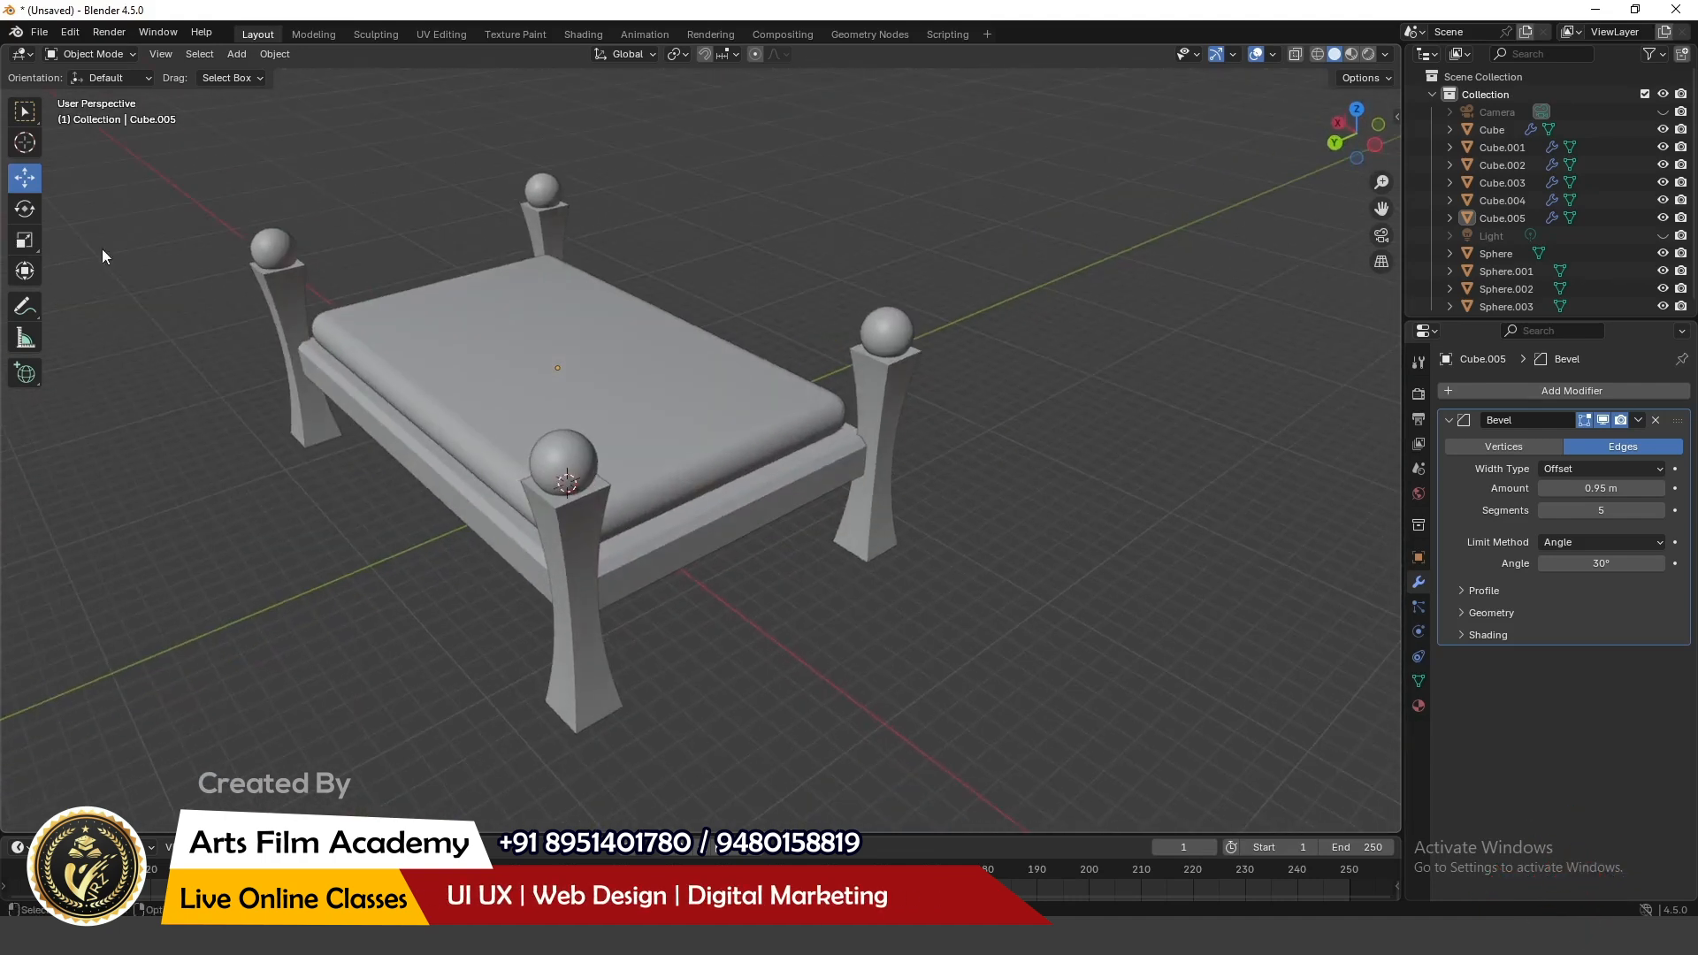
{"action": "left_click", "coordinate": [27, 375]}
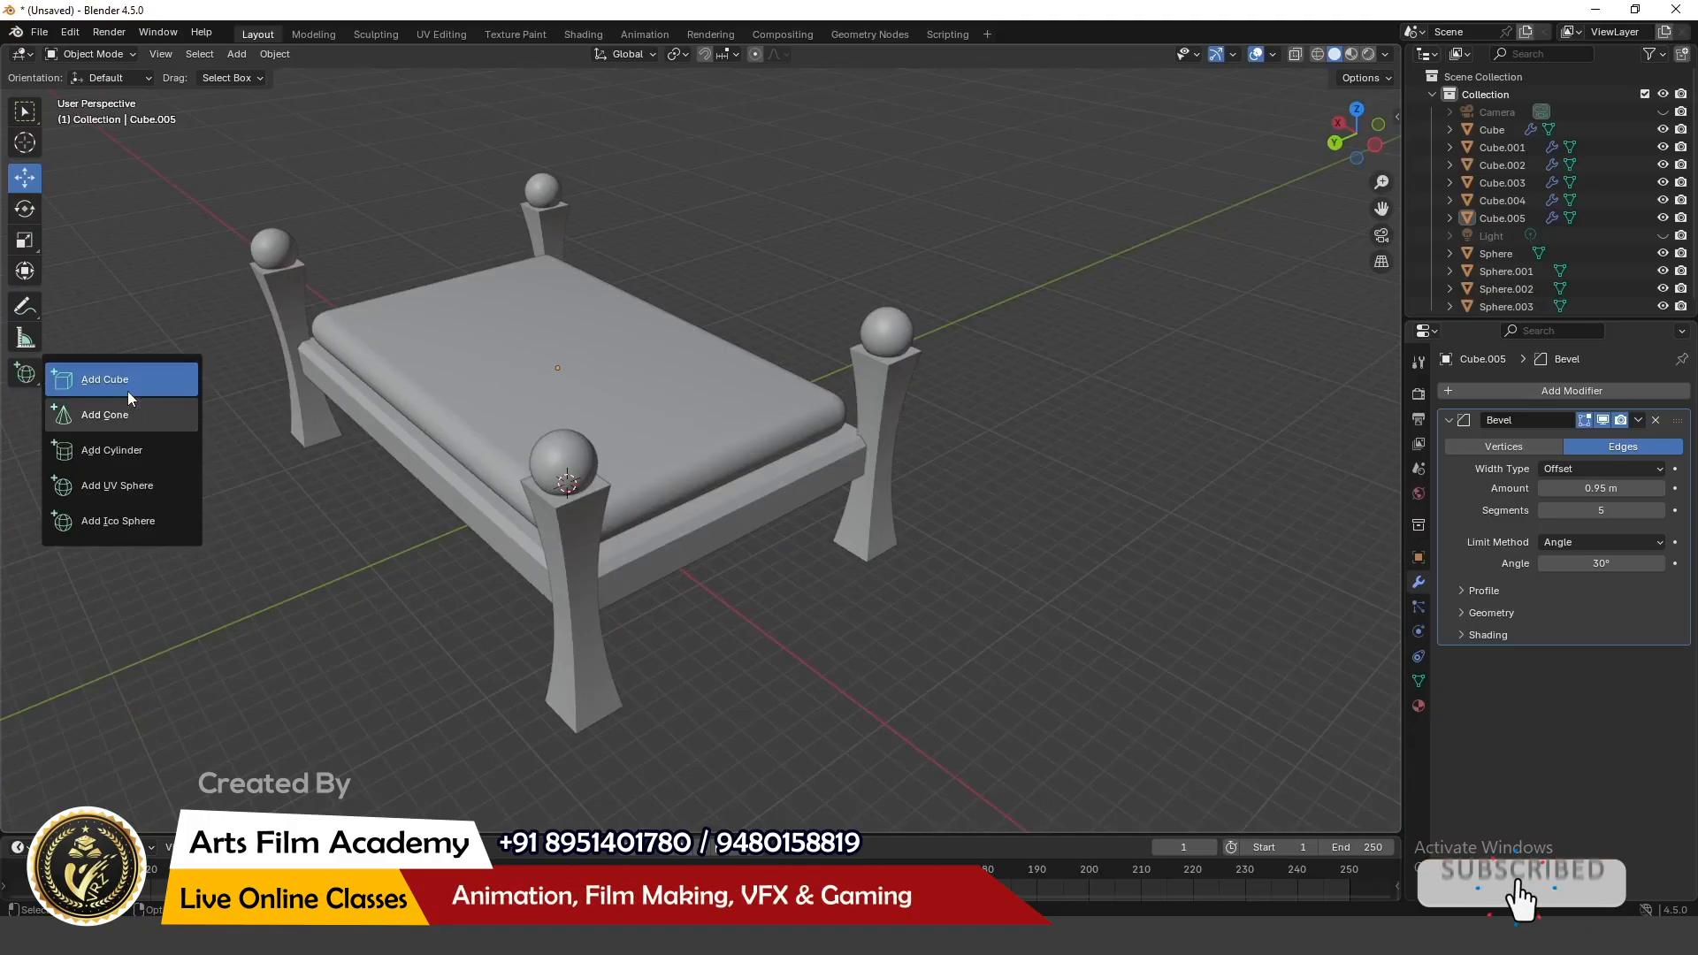
{"action": "left_click", "coordinate": [125, 379]}
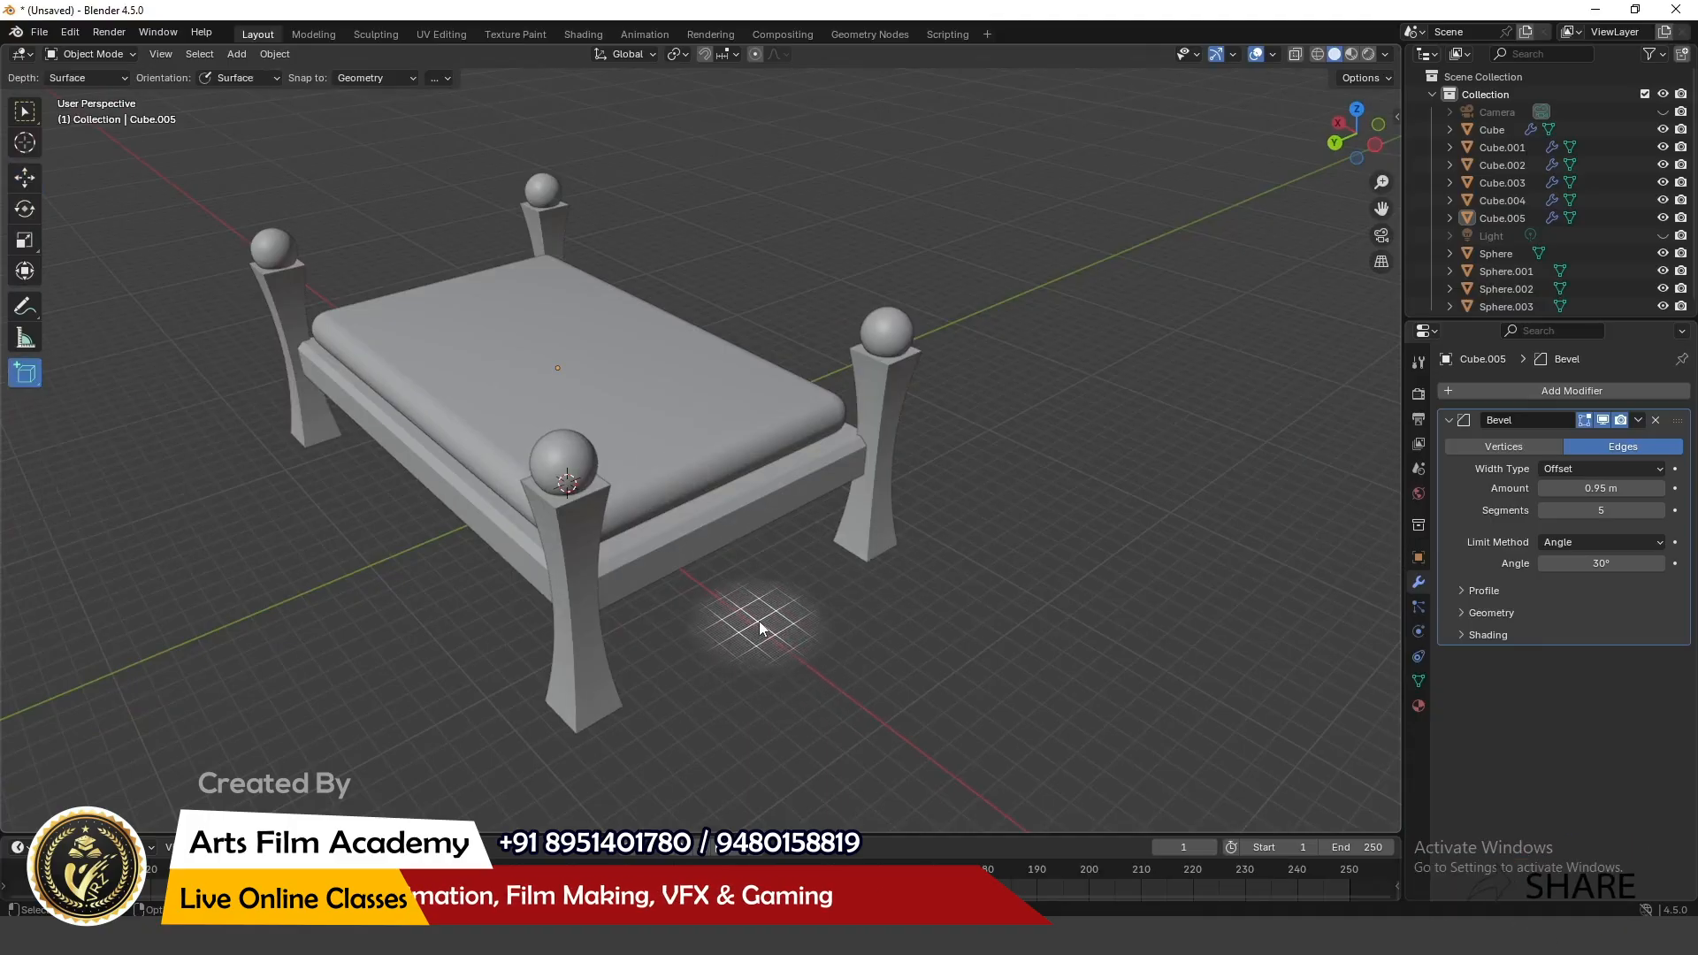
{"action": "mouse_move", "coordinate": [780, 608]}
{"action": "left_mouse_down"}
{"action": "mouse_move", "coordinate": [784, 674]}
{"action": "mouse_move", "coordinate": [790, 636]}
{"action": "mouse_move", "coordinate": [756, 677]}
{"action": "mouse_move", "coordinate": [779, 639]}
{"action": "left_mouse_up"}
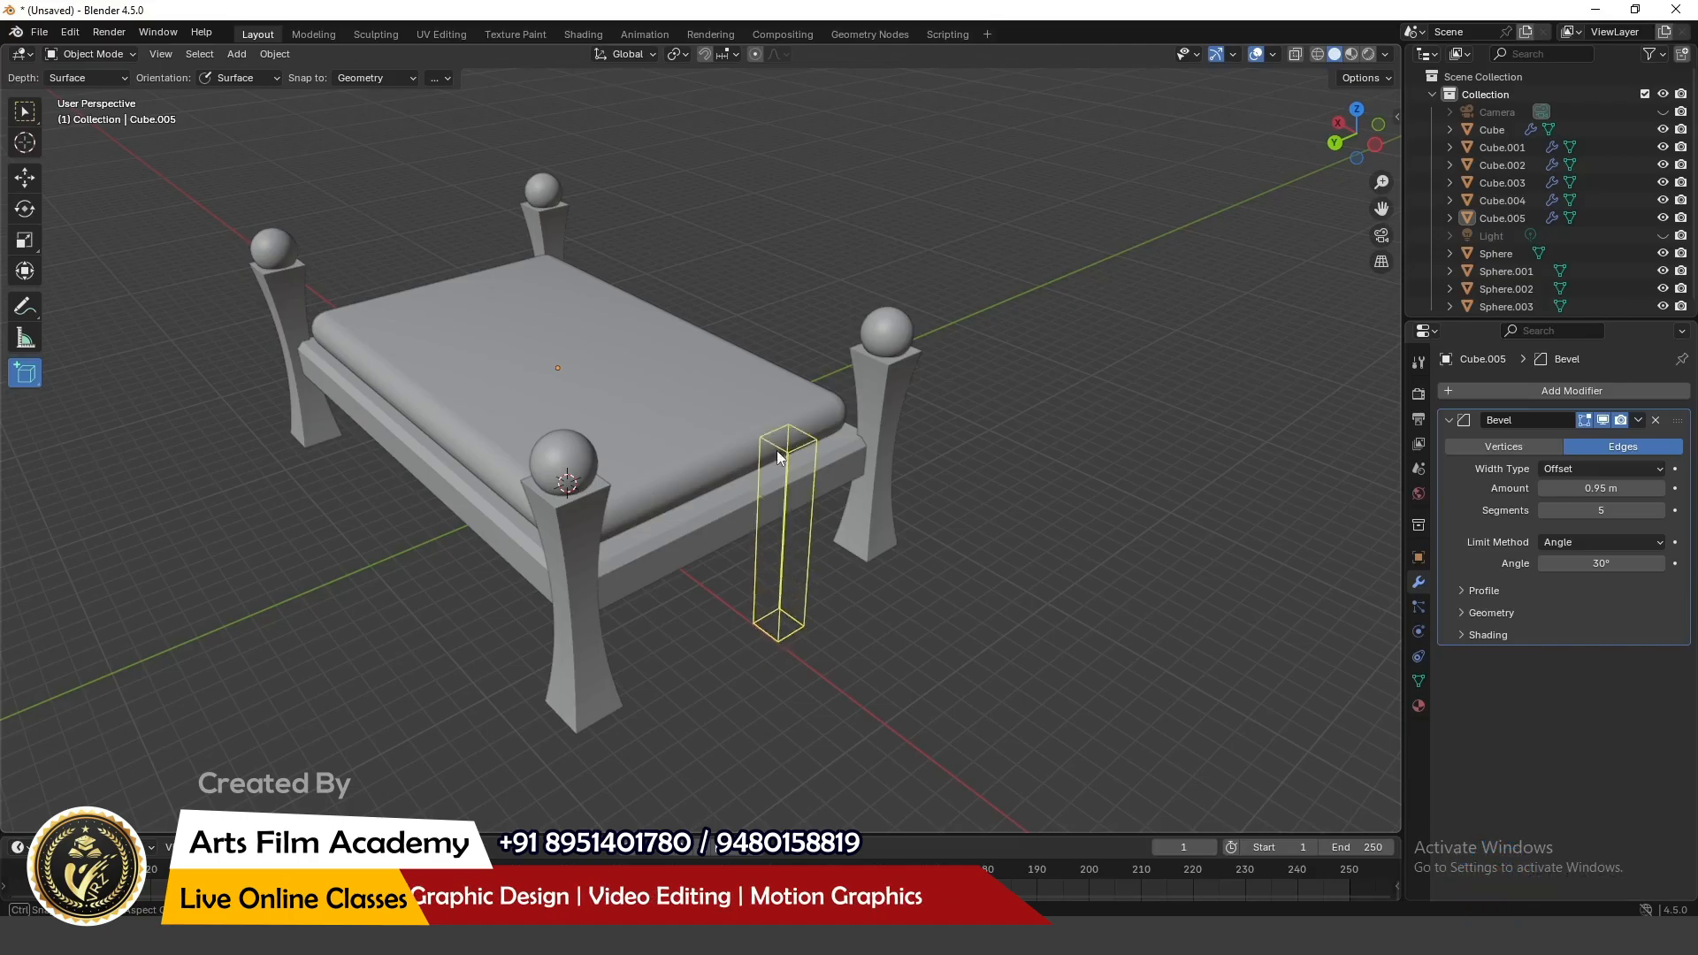
{"action": "left_click", "coordinate": [772, 378]}
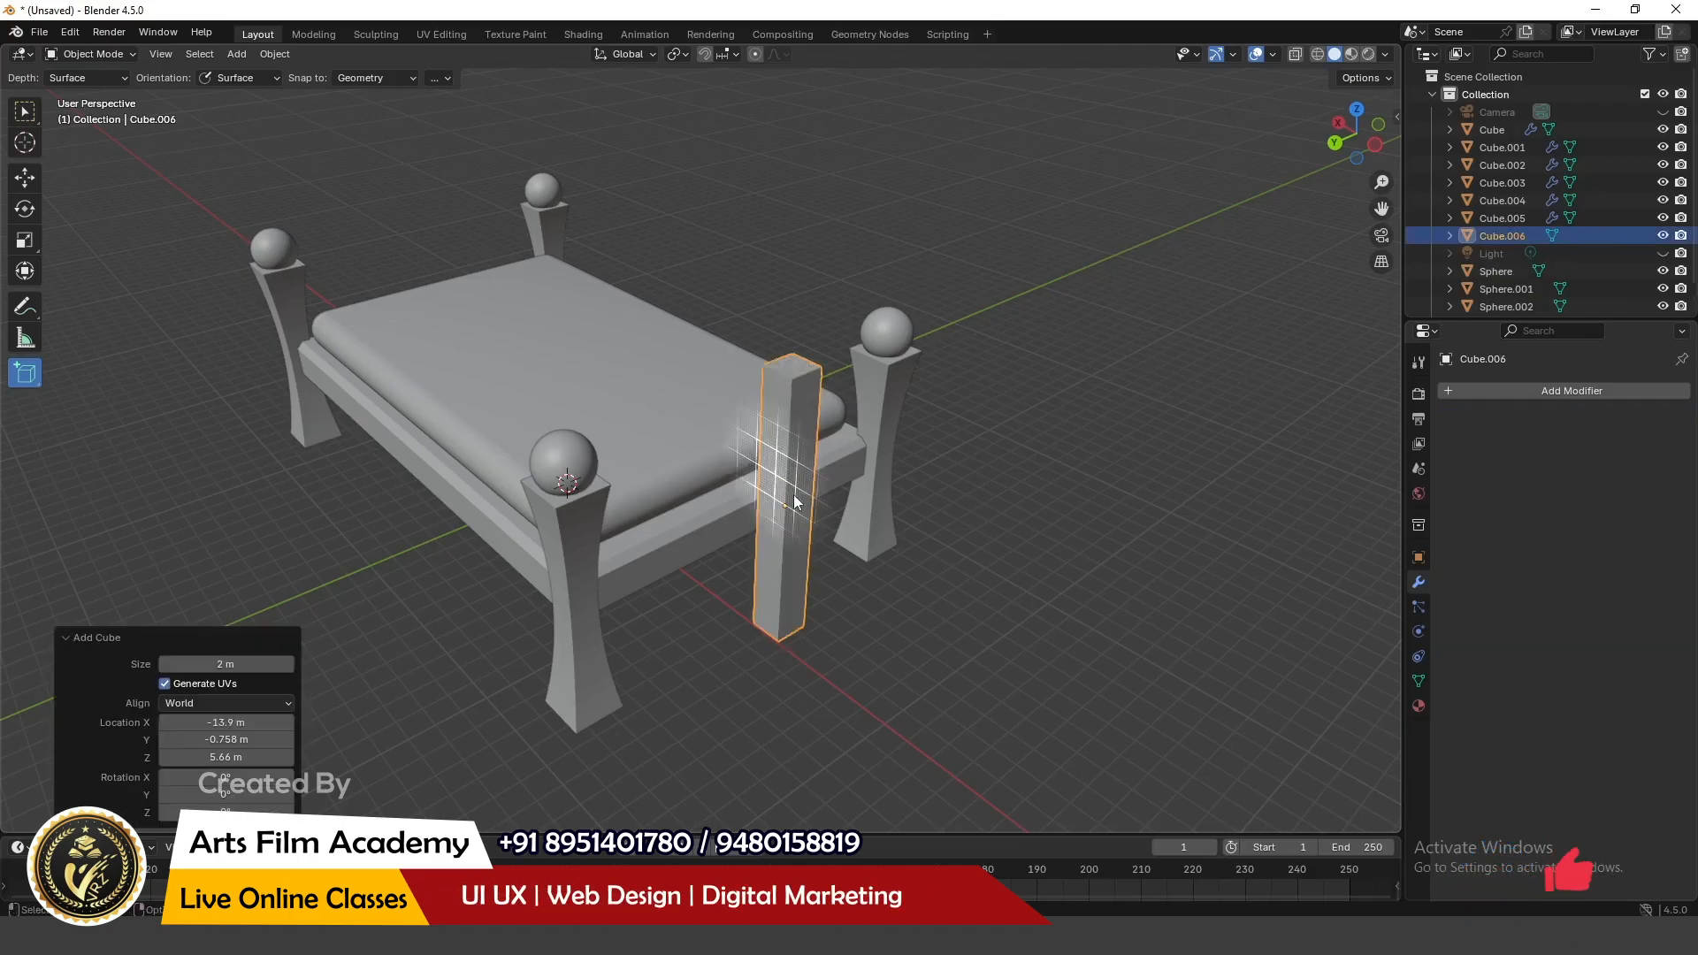
Step: Scale the new block up uniformly by about 1.46
{"action": "middle_click_drag", "start_coordinate": [779, 398], "coordinate": [833, 454]}
{"action": "left_click", "coordinate": [25, 177]}
{"action": "scroll", "coordinate": [531, 372], "scroll_direction": "up", "scroll_amount": 3}
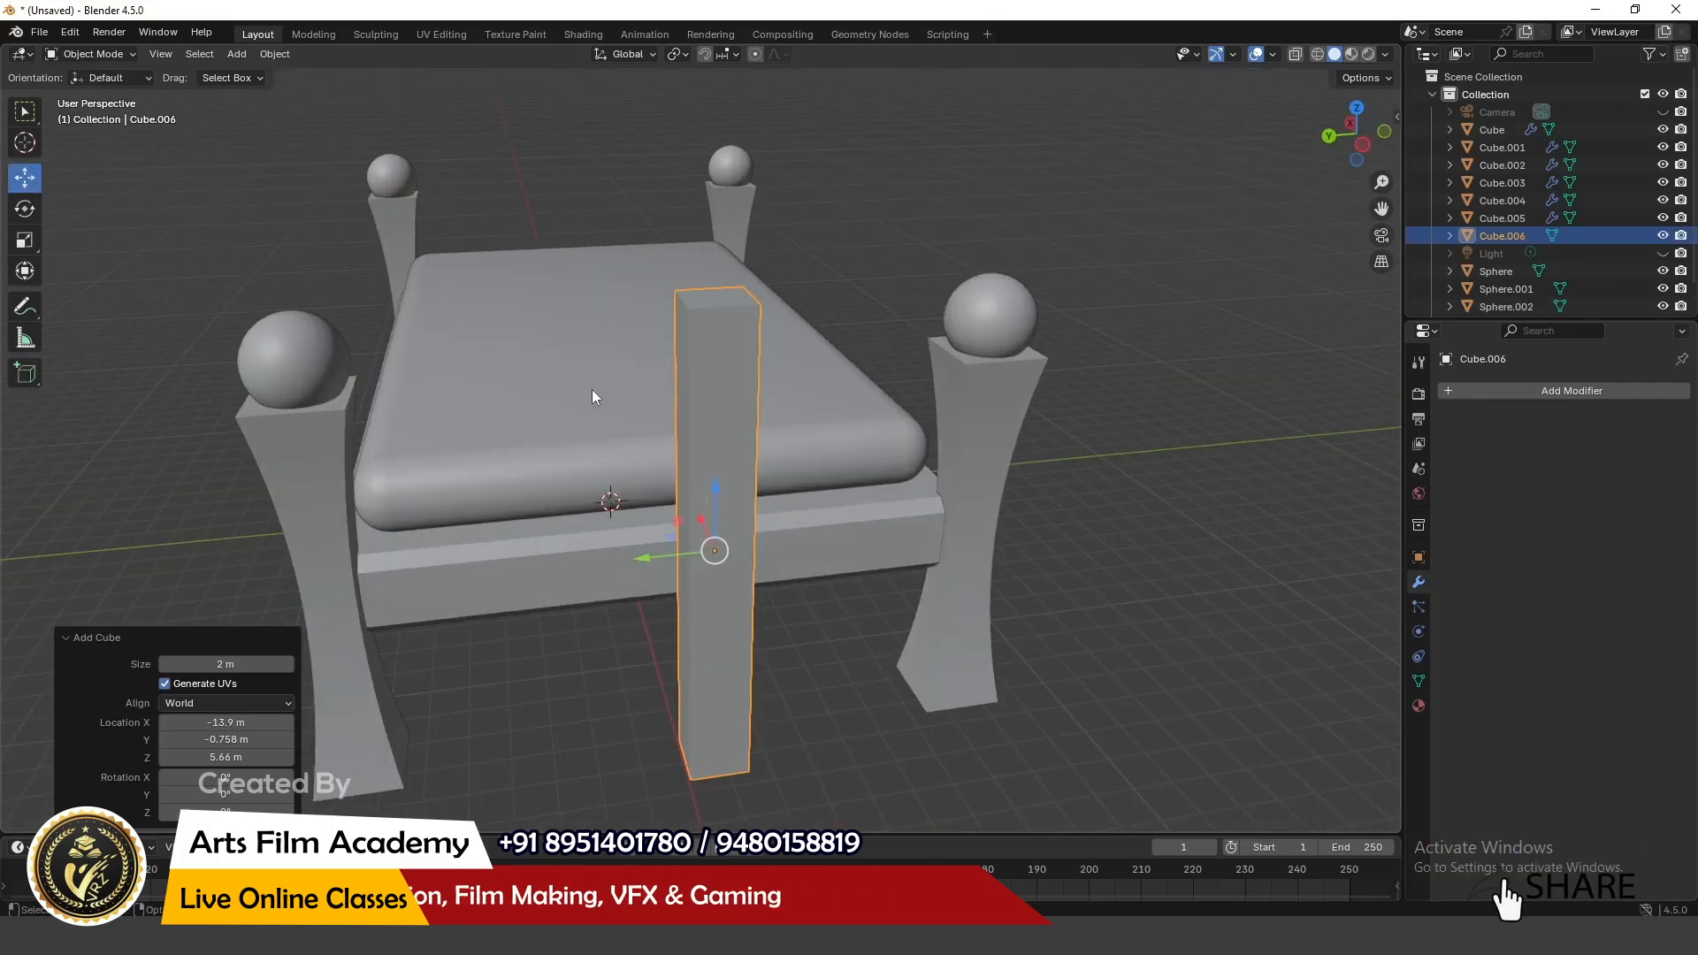
{"action": "key", "text": "s"}
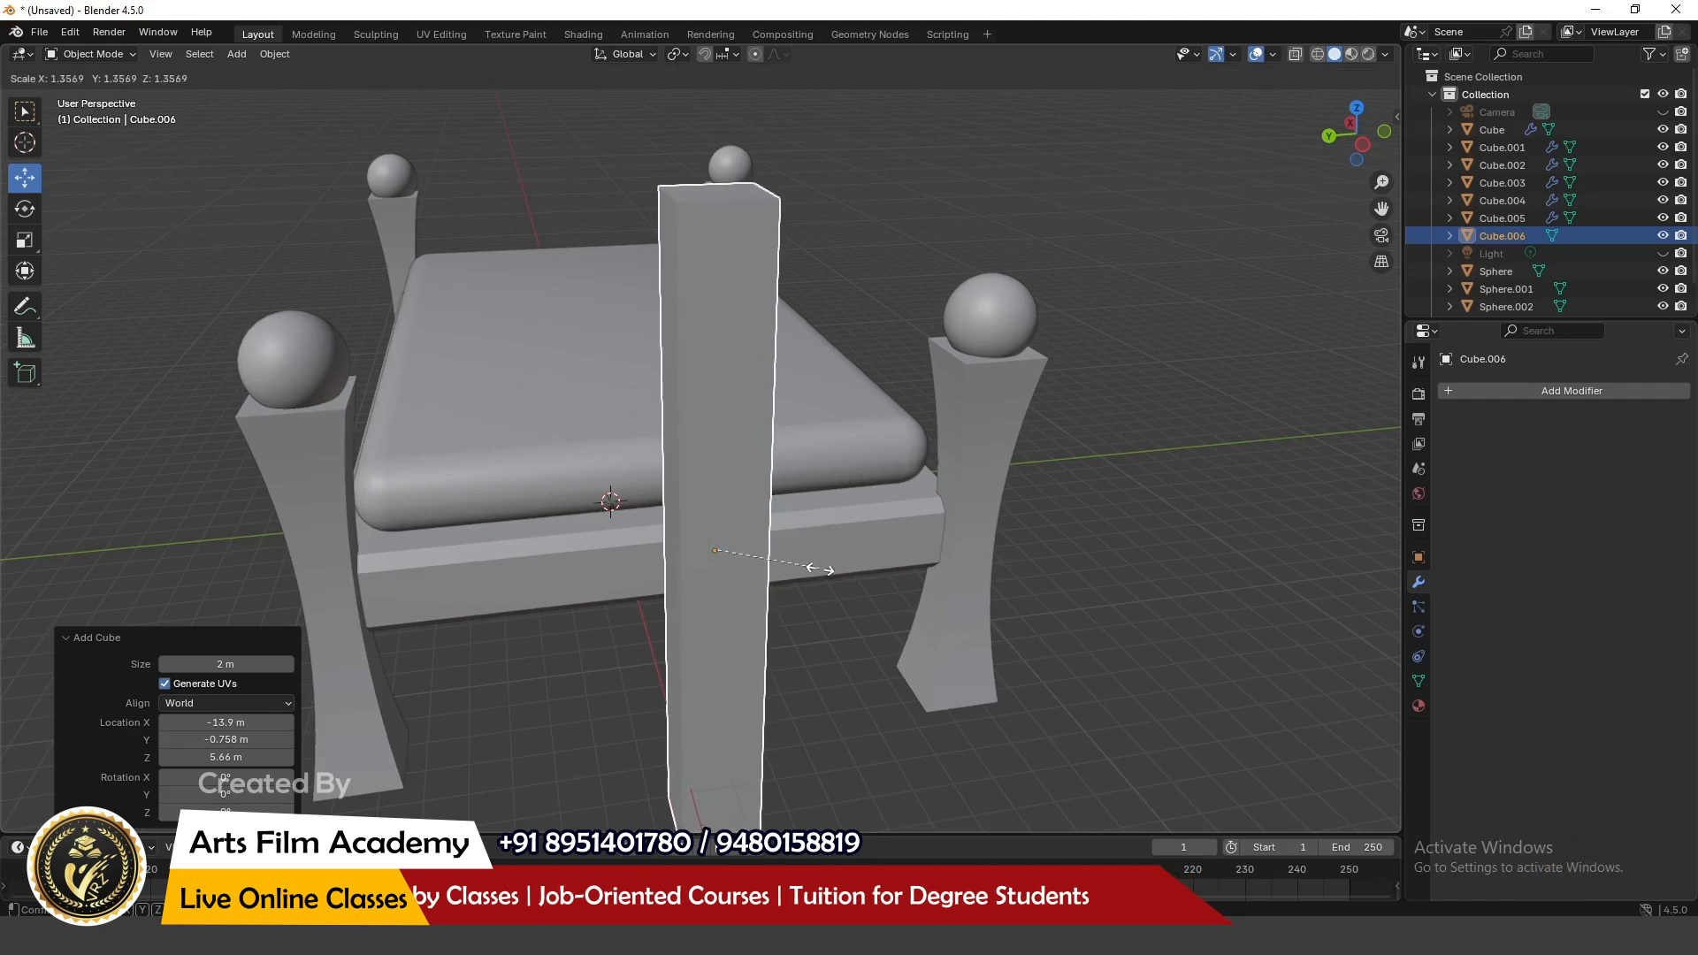
{"action": "left_click", "coordinate": [830, 570]}
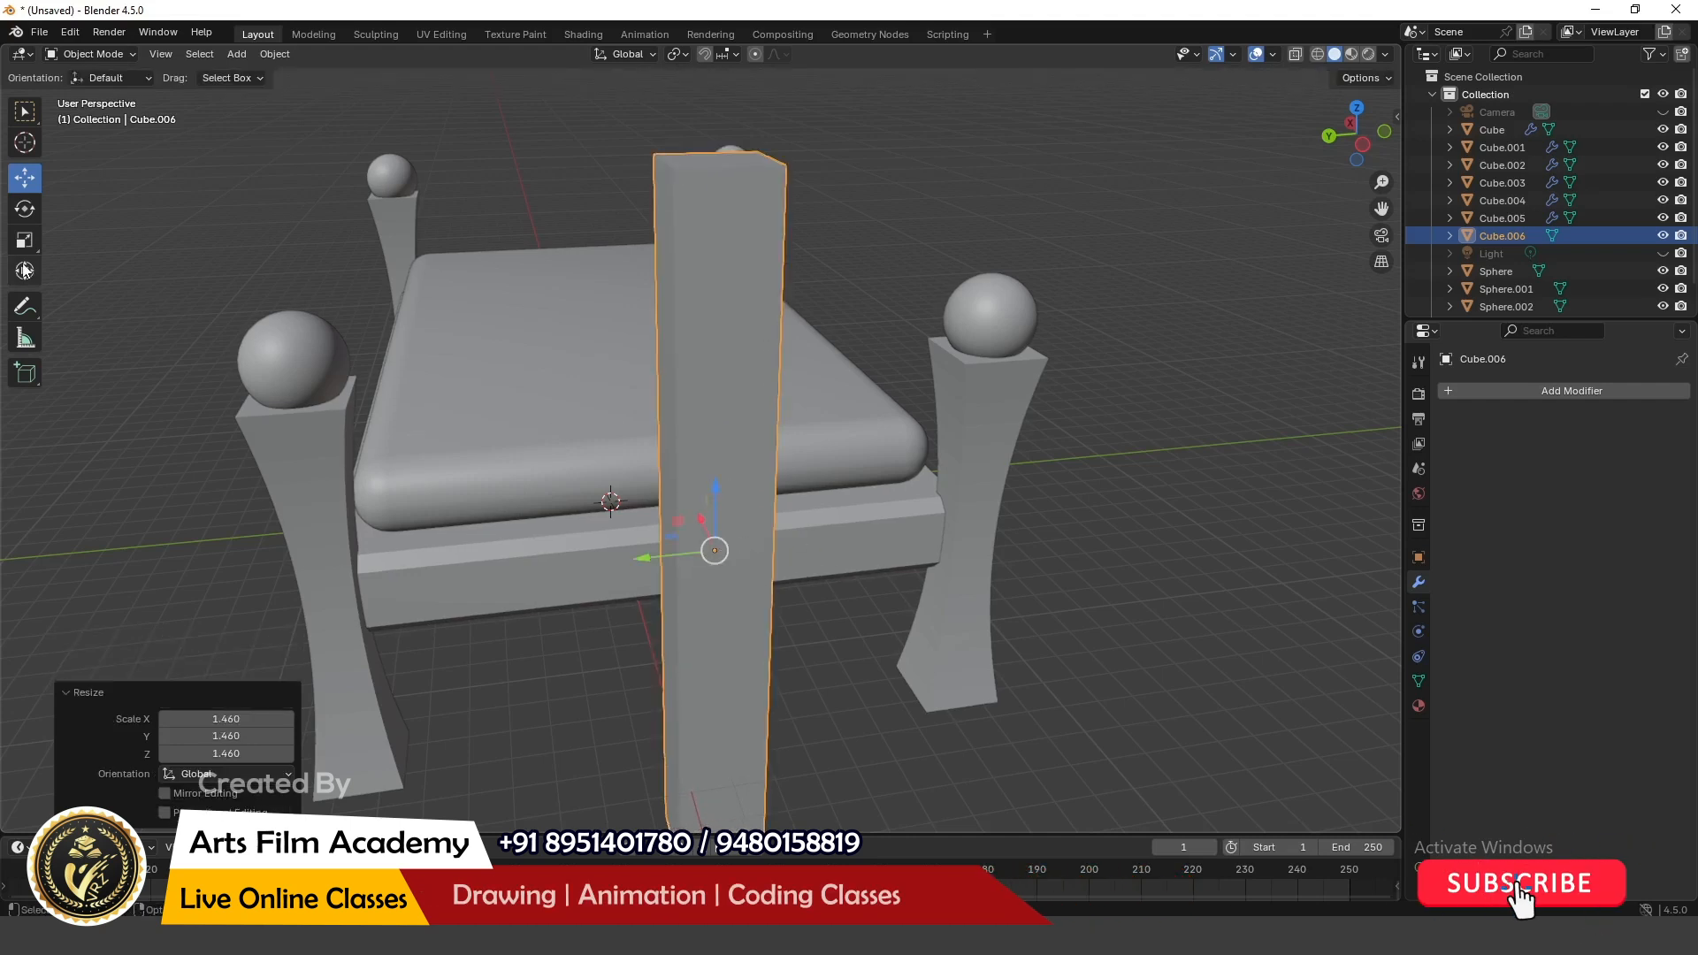
Step: Adjust the block's height by scaling it along Z by about 0.802 and by about 1.118
{"action": "left_click", "coordinate": [25, 240]}
{"action": "left_click_drag", "start_coordinate": [704, 486], "coordinate": [709, 501]}
{"action": "middle_click_drag", "start_coordinate": [709, 500], "coordinate": [866, 429]}
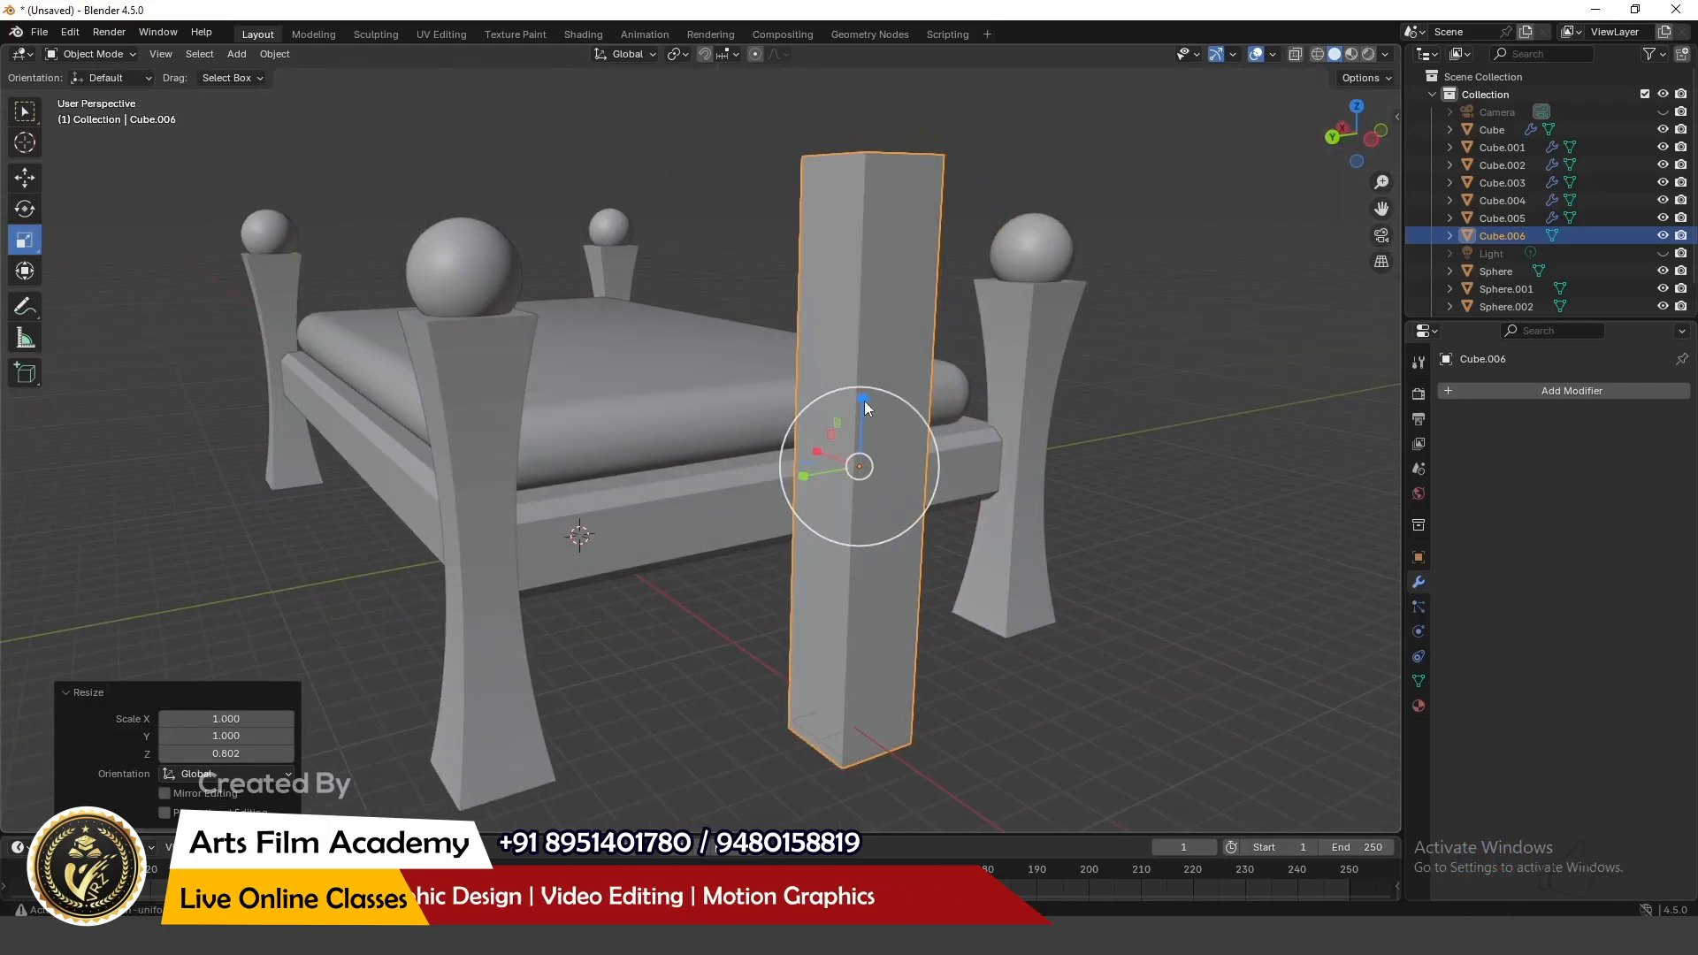
{"action": "left_click_drag", "start_coordinate": [865, 407], "coordinate": [864, 380]}
{"action": "middle_click_drag", "start_coordinate": [822, 419], "coordinate": [767, 470]}
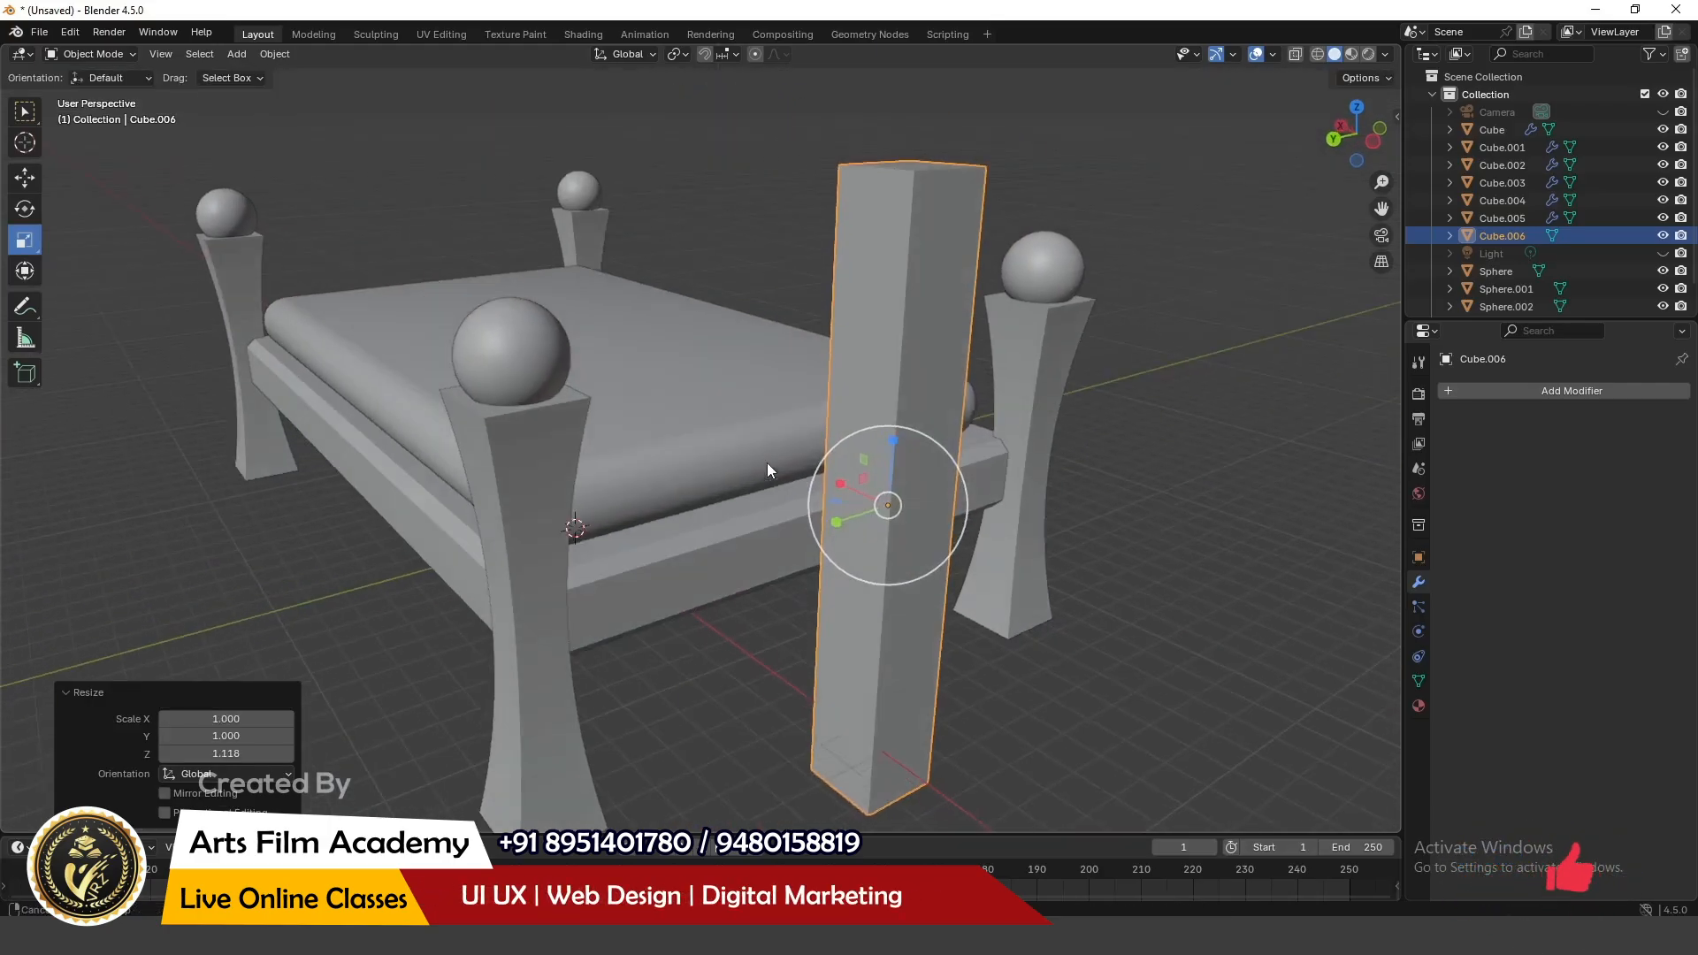
{"action": "scroll", "coordinate": [497, 279], "scroll_direction": "down", "scroll_amount": 4}
{"action": "middle_click_drag", "start_coordinate": [793, 315], "coordinate": [788, 414]}
{"action": "scroll", "coordinate": [789, 414], "scroll_direction": "up", "scroll_amount": 2}
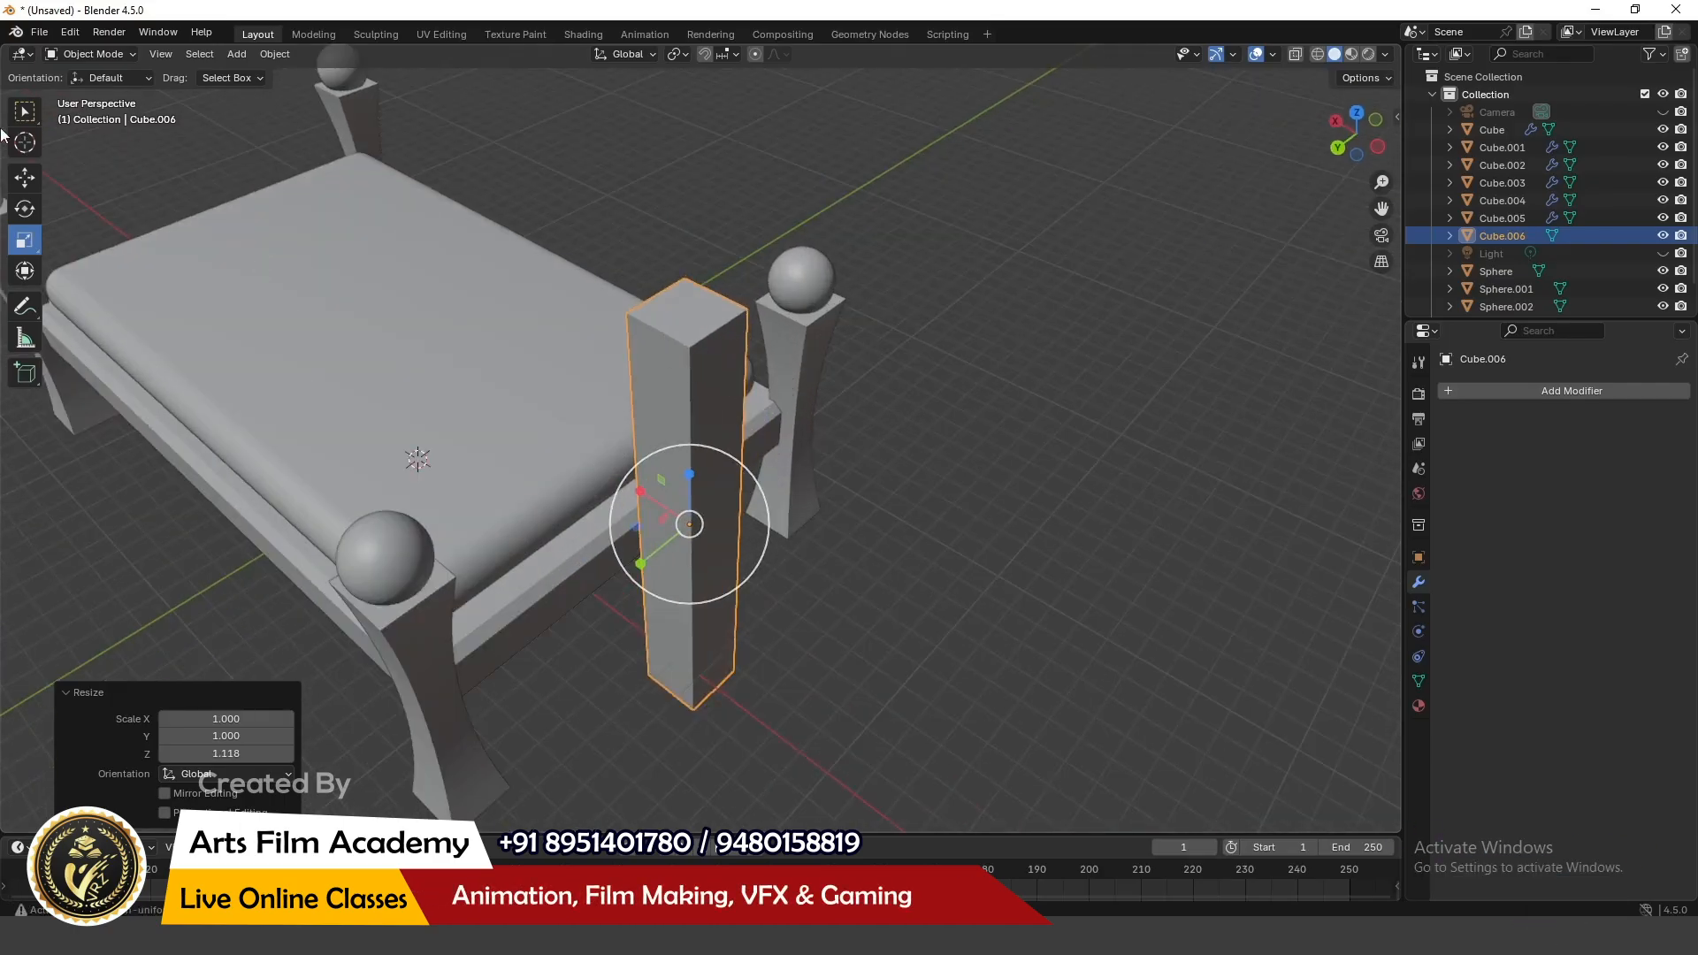
Step: Divide the tall block with 22 evenly spaced horizontal loop cuts in Edit Mode and return to Object Mode
{"action": "left_click", "coordinate": [97, 56]}
{"action": "left_click", "coordinate": [97, 50]}
{"action": "left_click", "coordinate": [97, 51]}
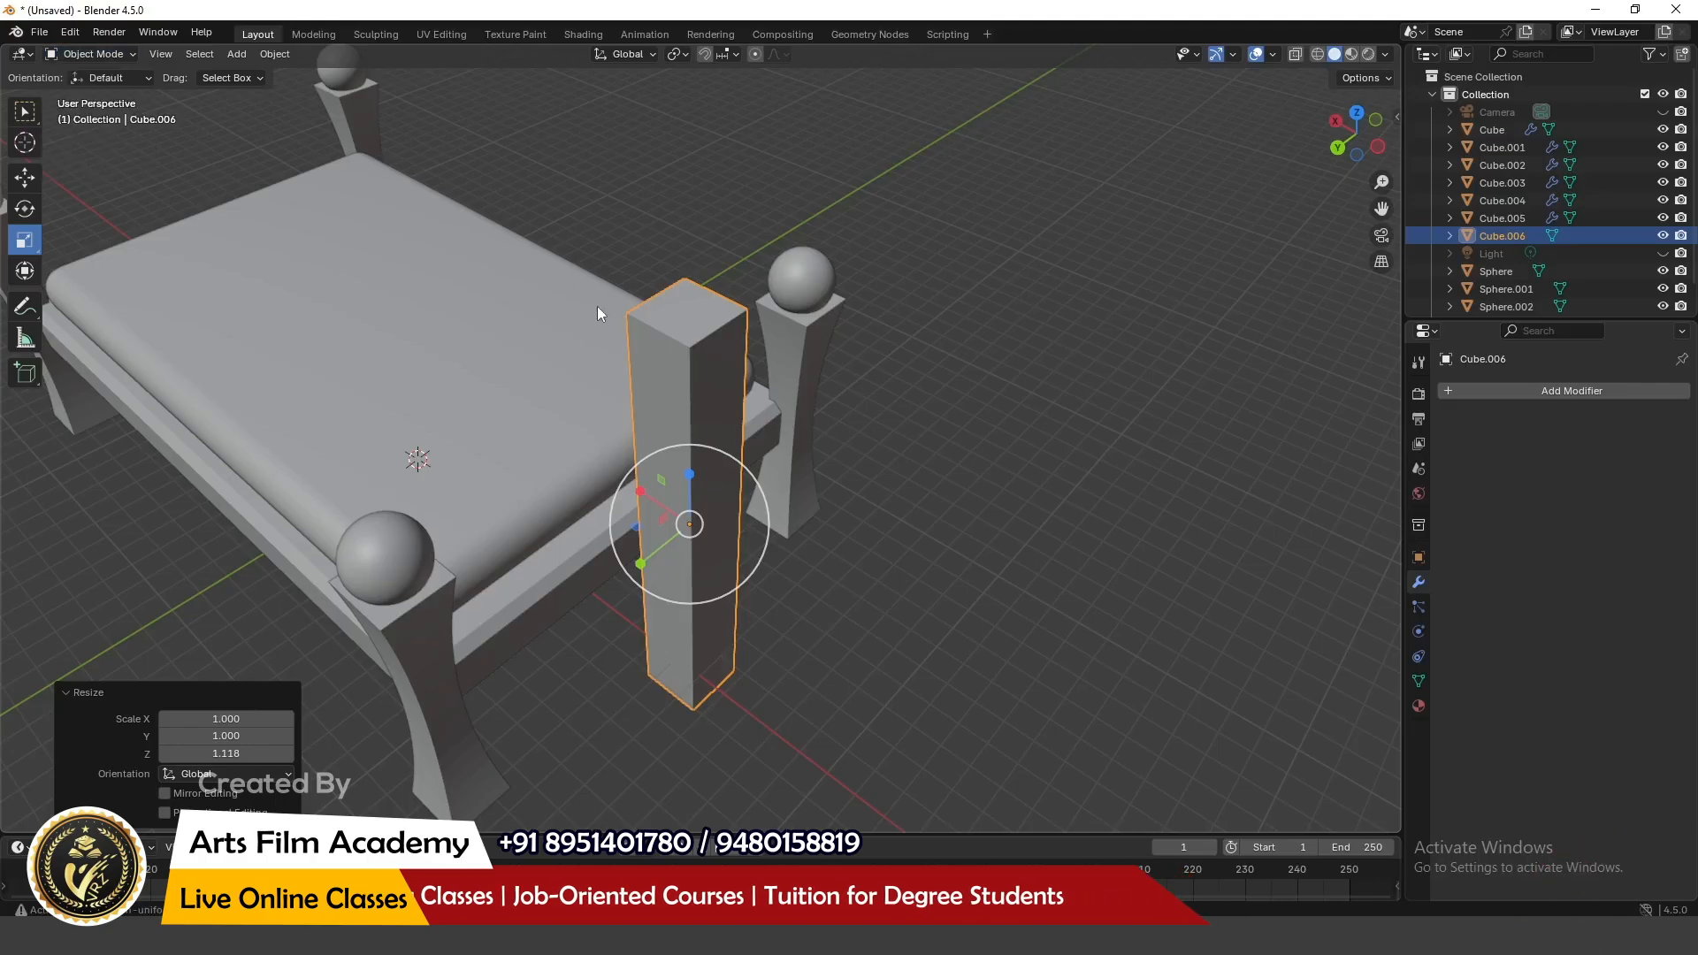
{"action": "scroll", "coordinate": [688, 350], "scroll_direction": "up", "scroll_amount": 4}
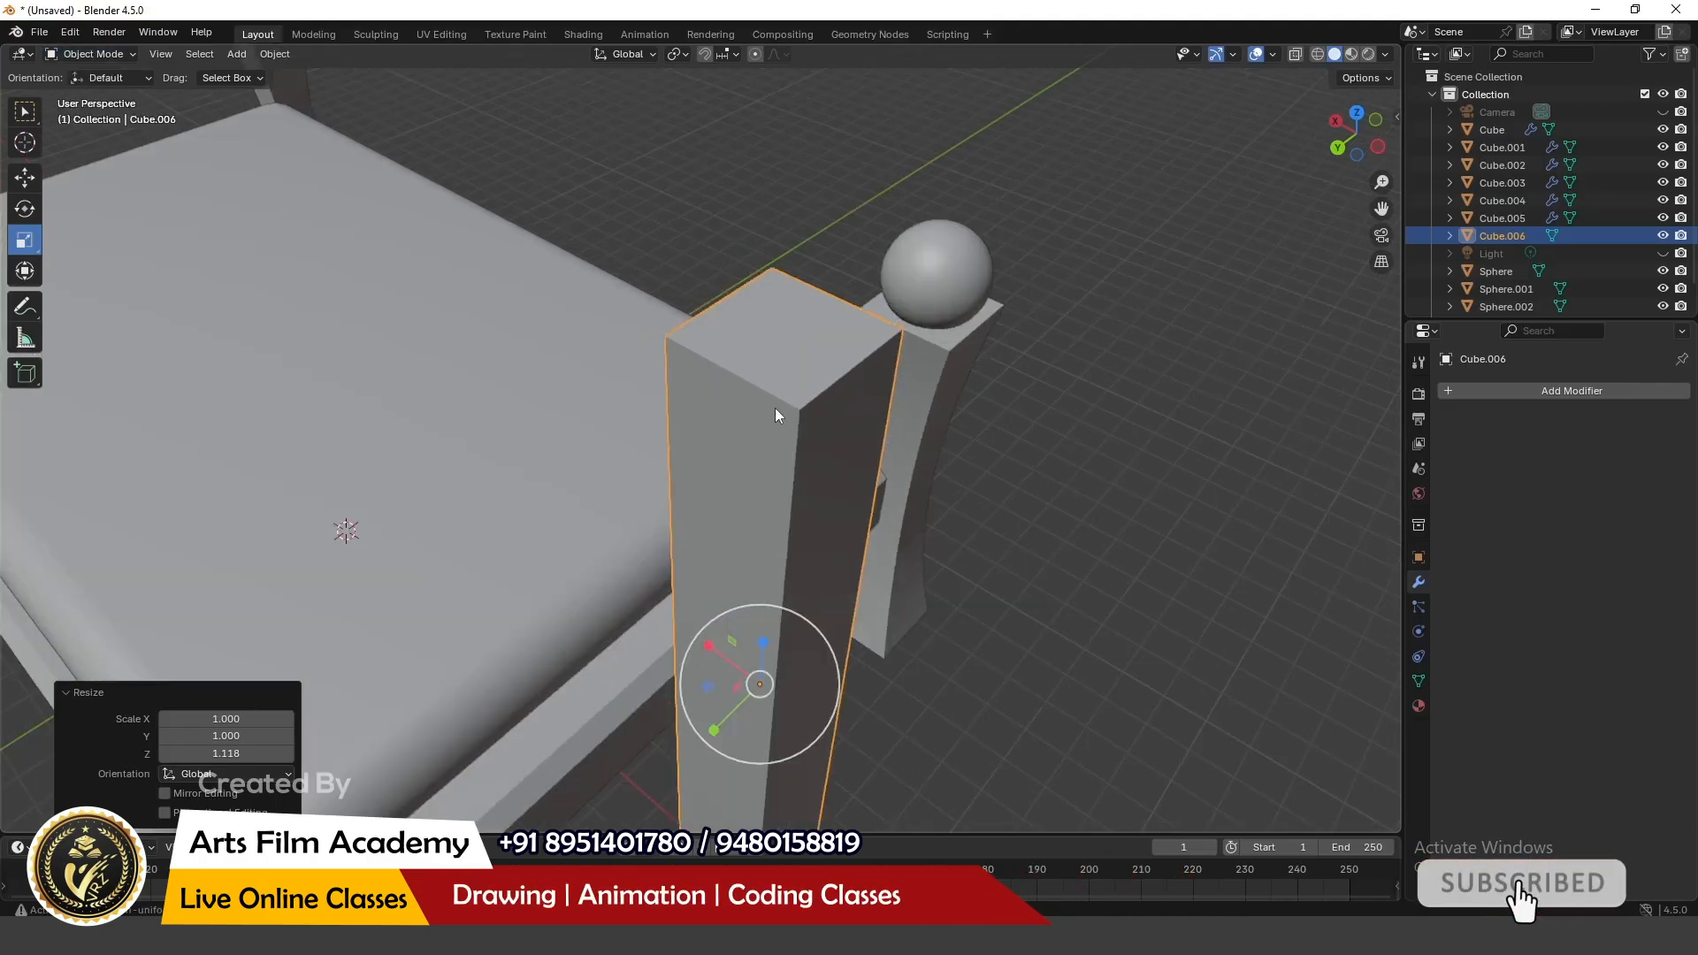
{"action": "key", "text": "Tab"}
{"action": "scroll", "coordinate": [777, 411], "scroll_direction": "down", "scroll_amount": 5}
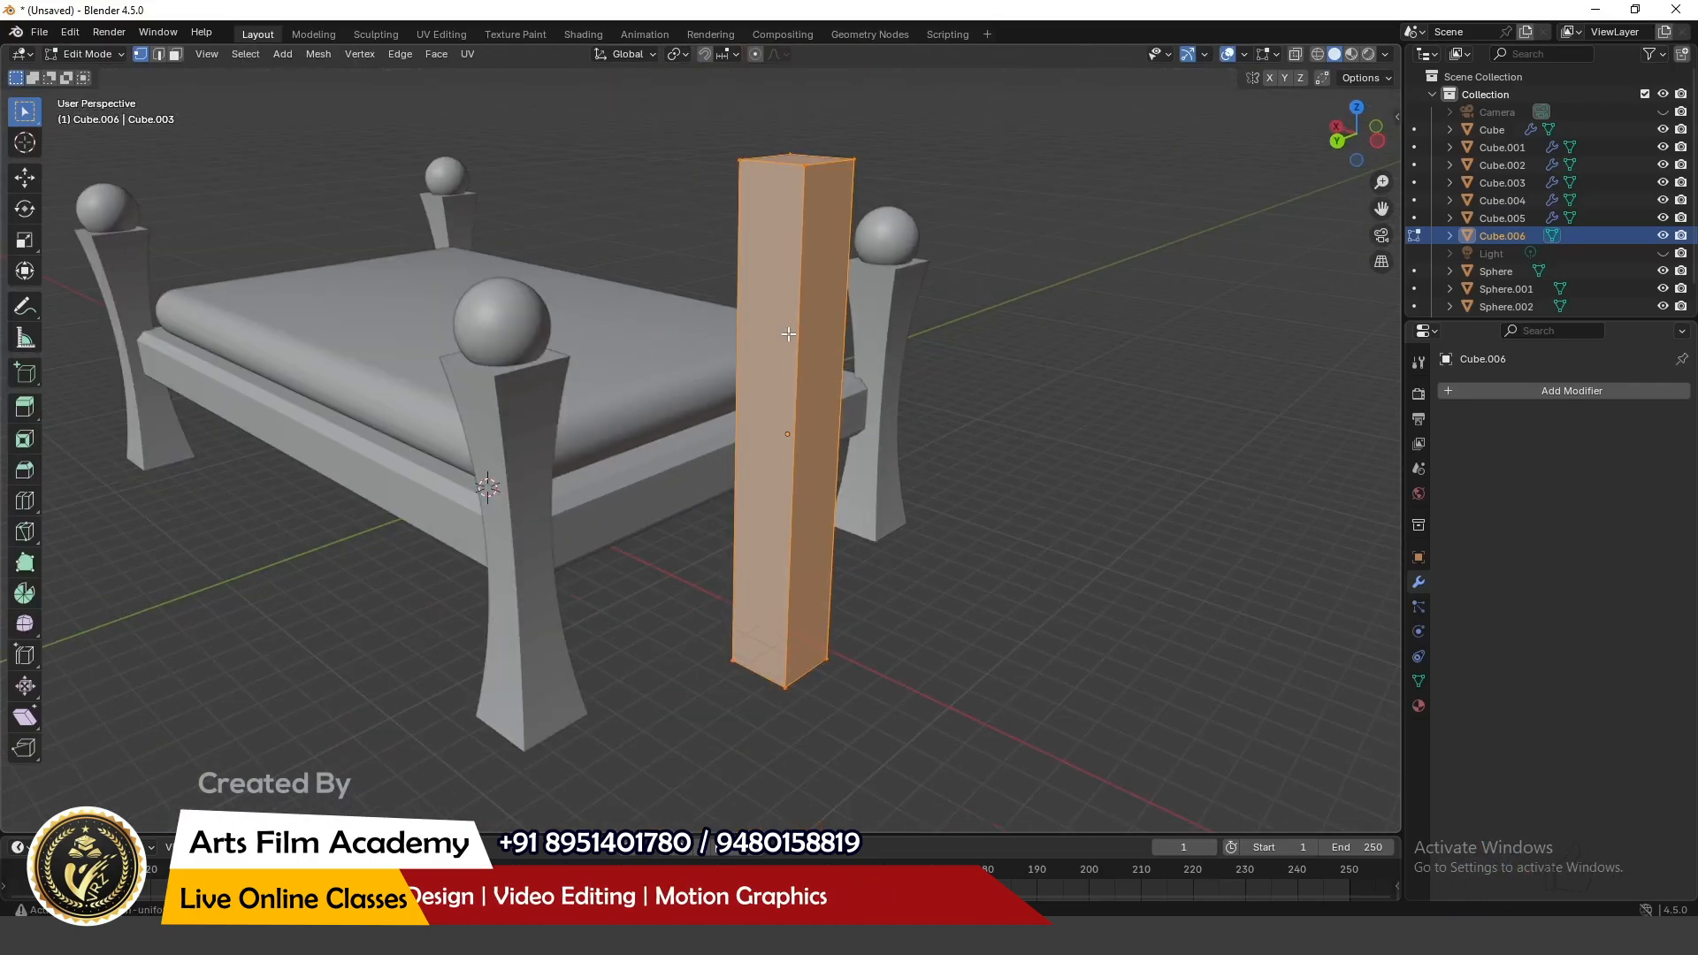
{"action": "key", "text": "ctrl+r"}
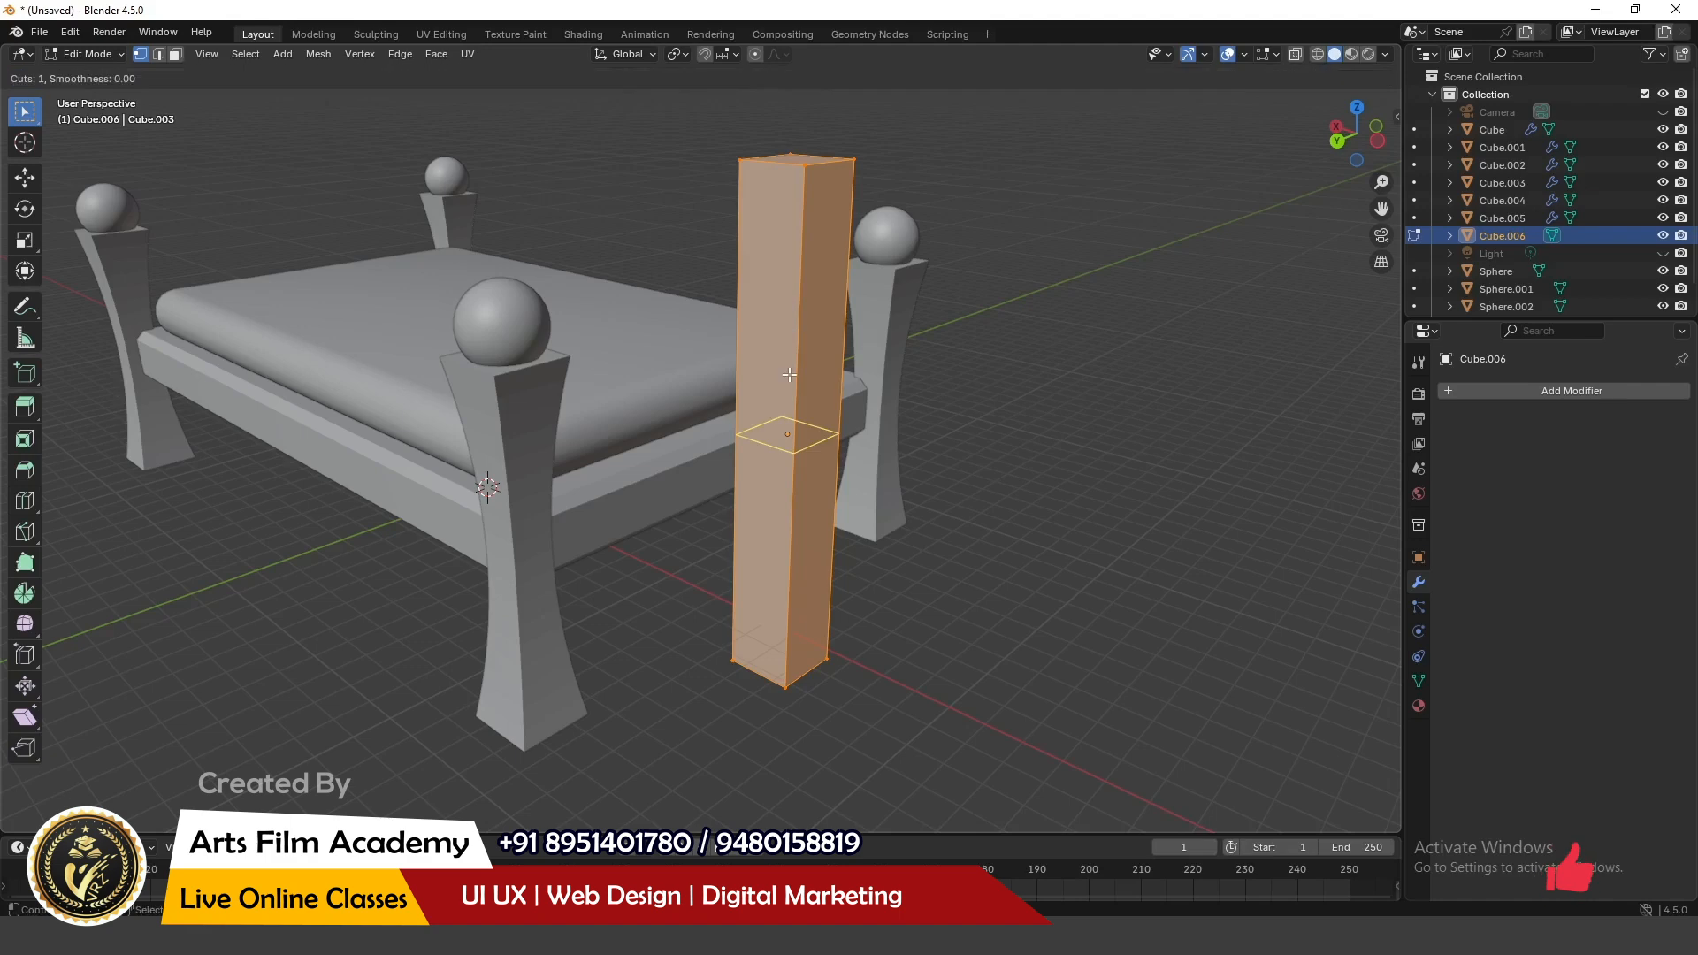
{"action": "scroll", "coordinate": [789, 375], "scroll_direction": "up", "scroll_amount": 16}
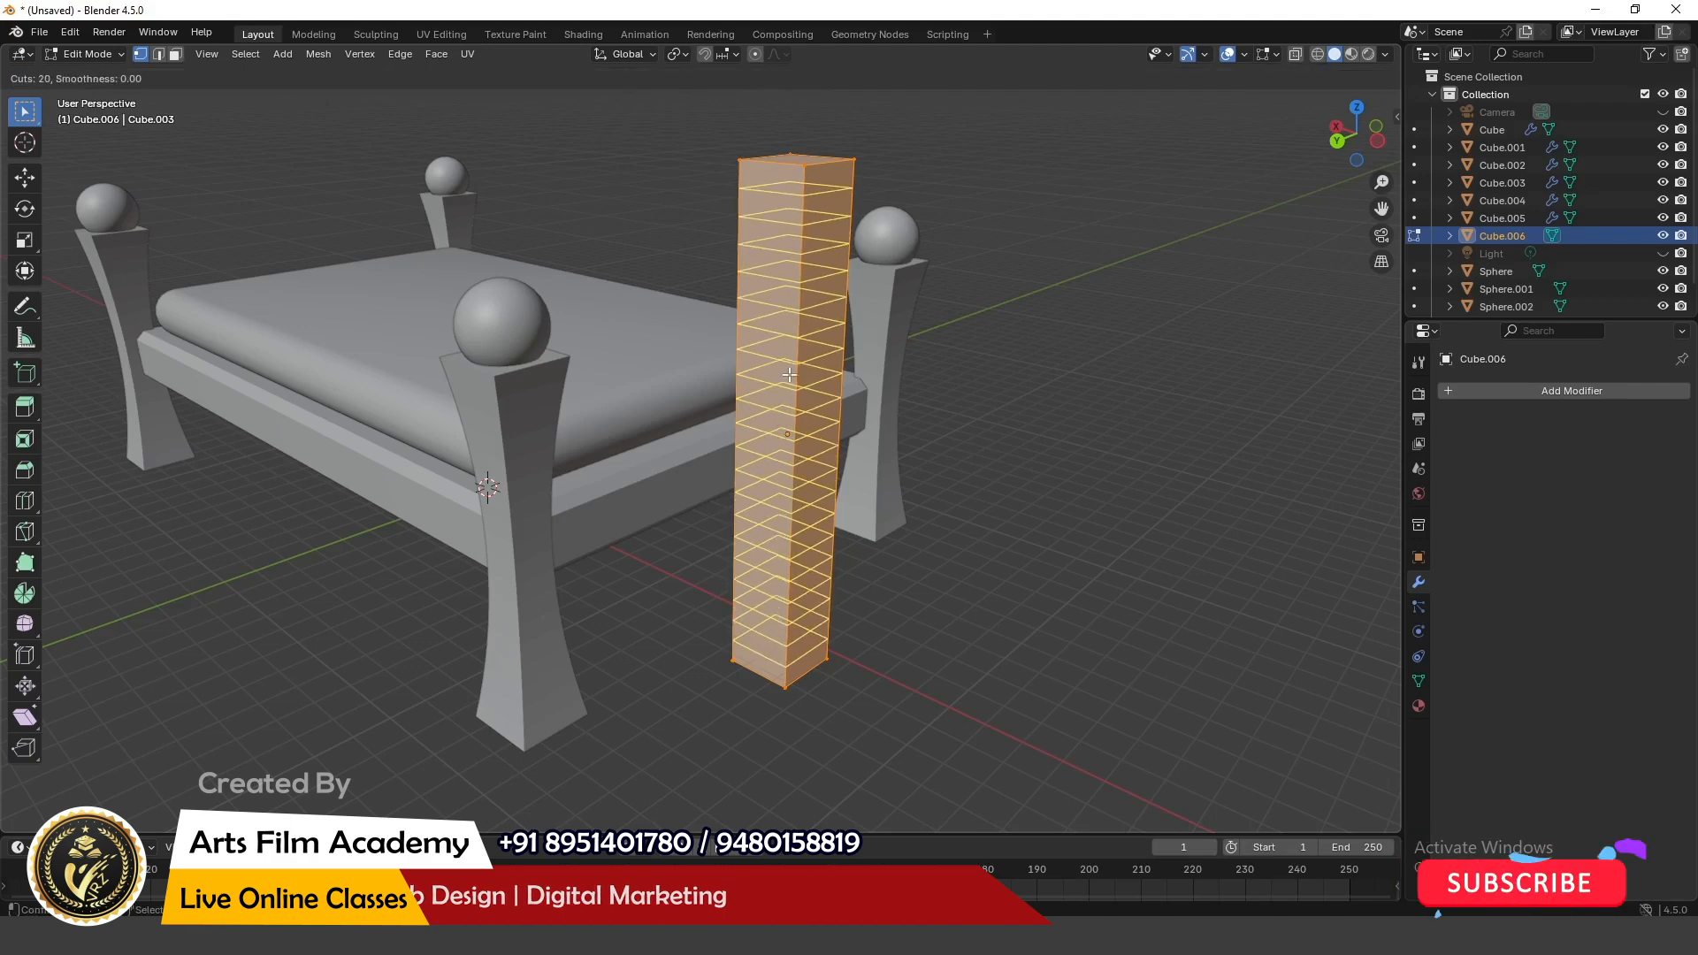
{"action": "scroll", "coordinate": [789, 375], "scroll_direction": "up", "scroll_amount": 1}
{"action": "left_click", "coordinate": [789, 375]}
{"action": "right_click", "coordinate": [789, 375]}
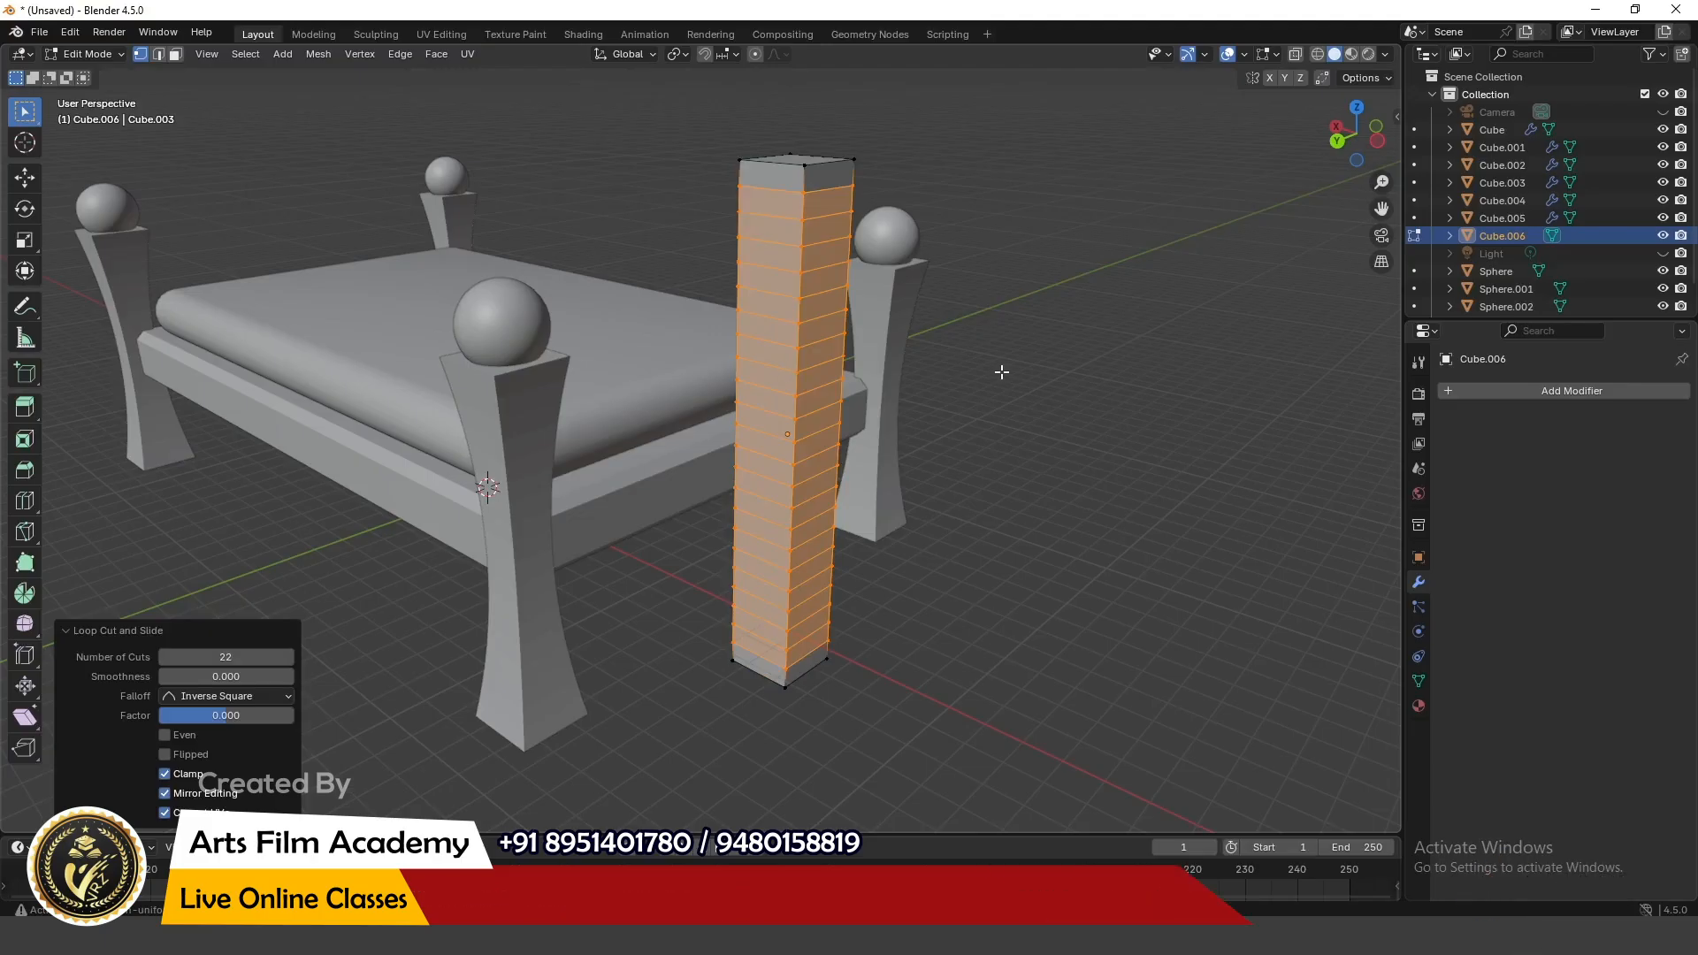
{"action": "left_click", "coordinate": [560, 133]}
{"action": "left_click", "coordinate": [92, 56]}
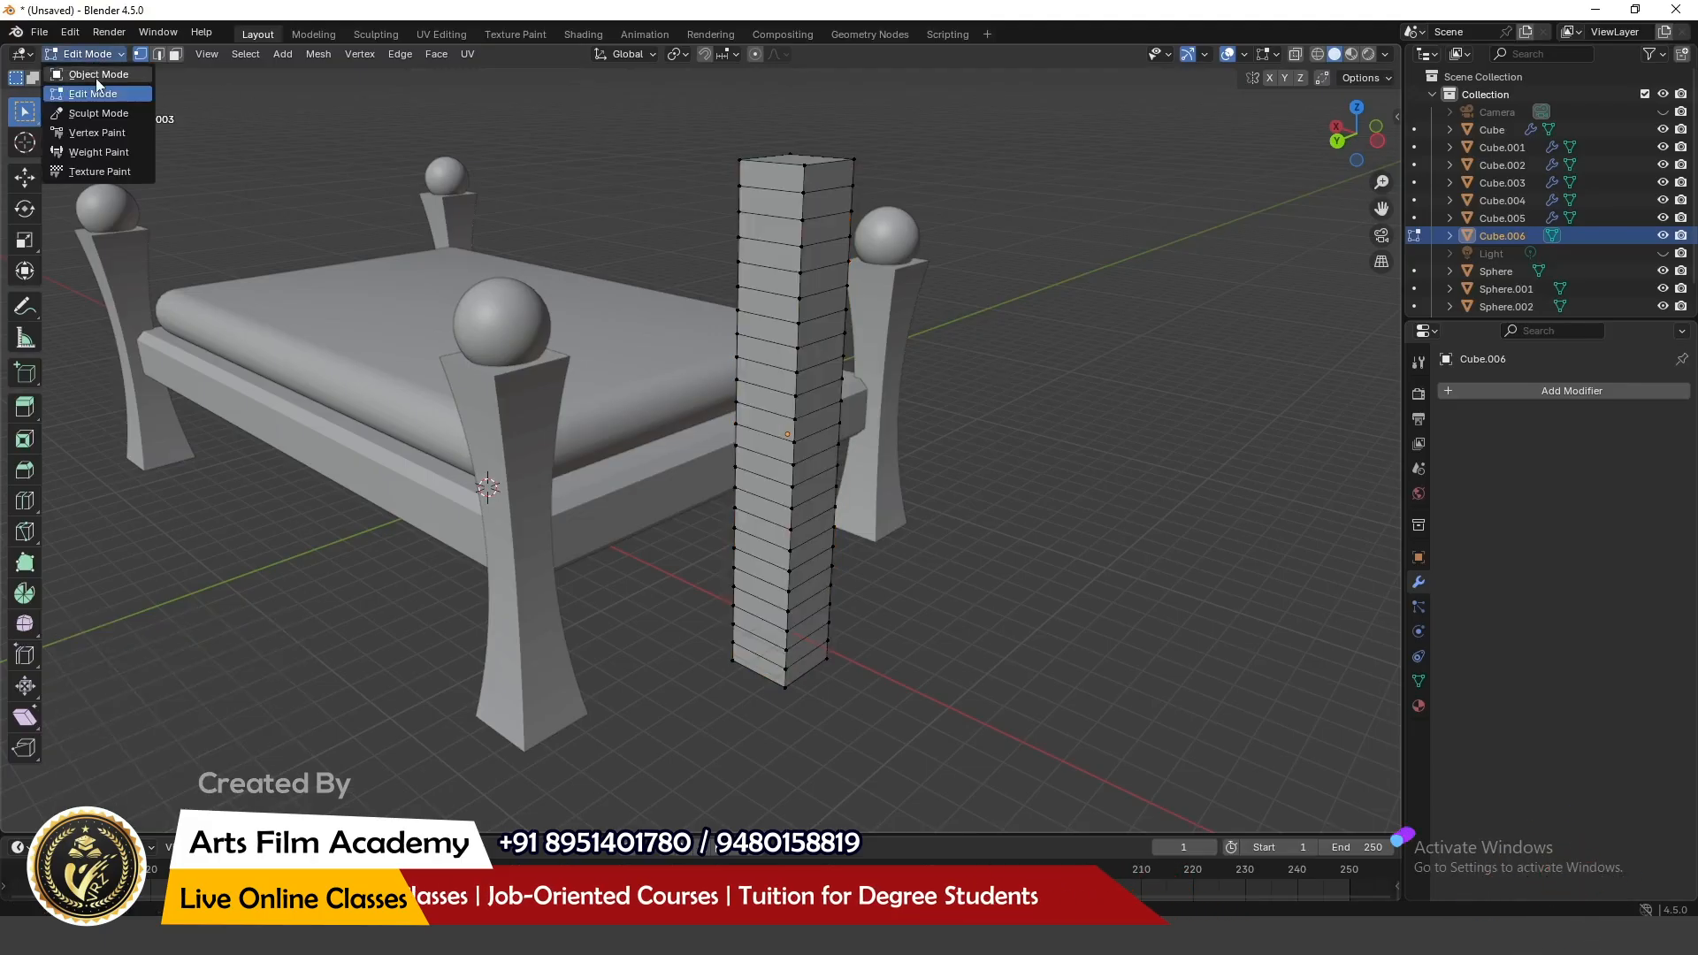
{"action": "left_click", "coordinate": [85, 70]}
Step: Add a Simple Deform modifier to the block in Bend mode and set its angle to 86.8°
{"action": "scroll", "coordinate": [915, 283], "scroll_direction": "down", "scroll_amount": 2}
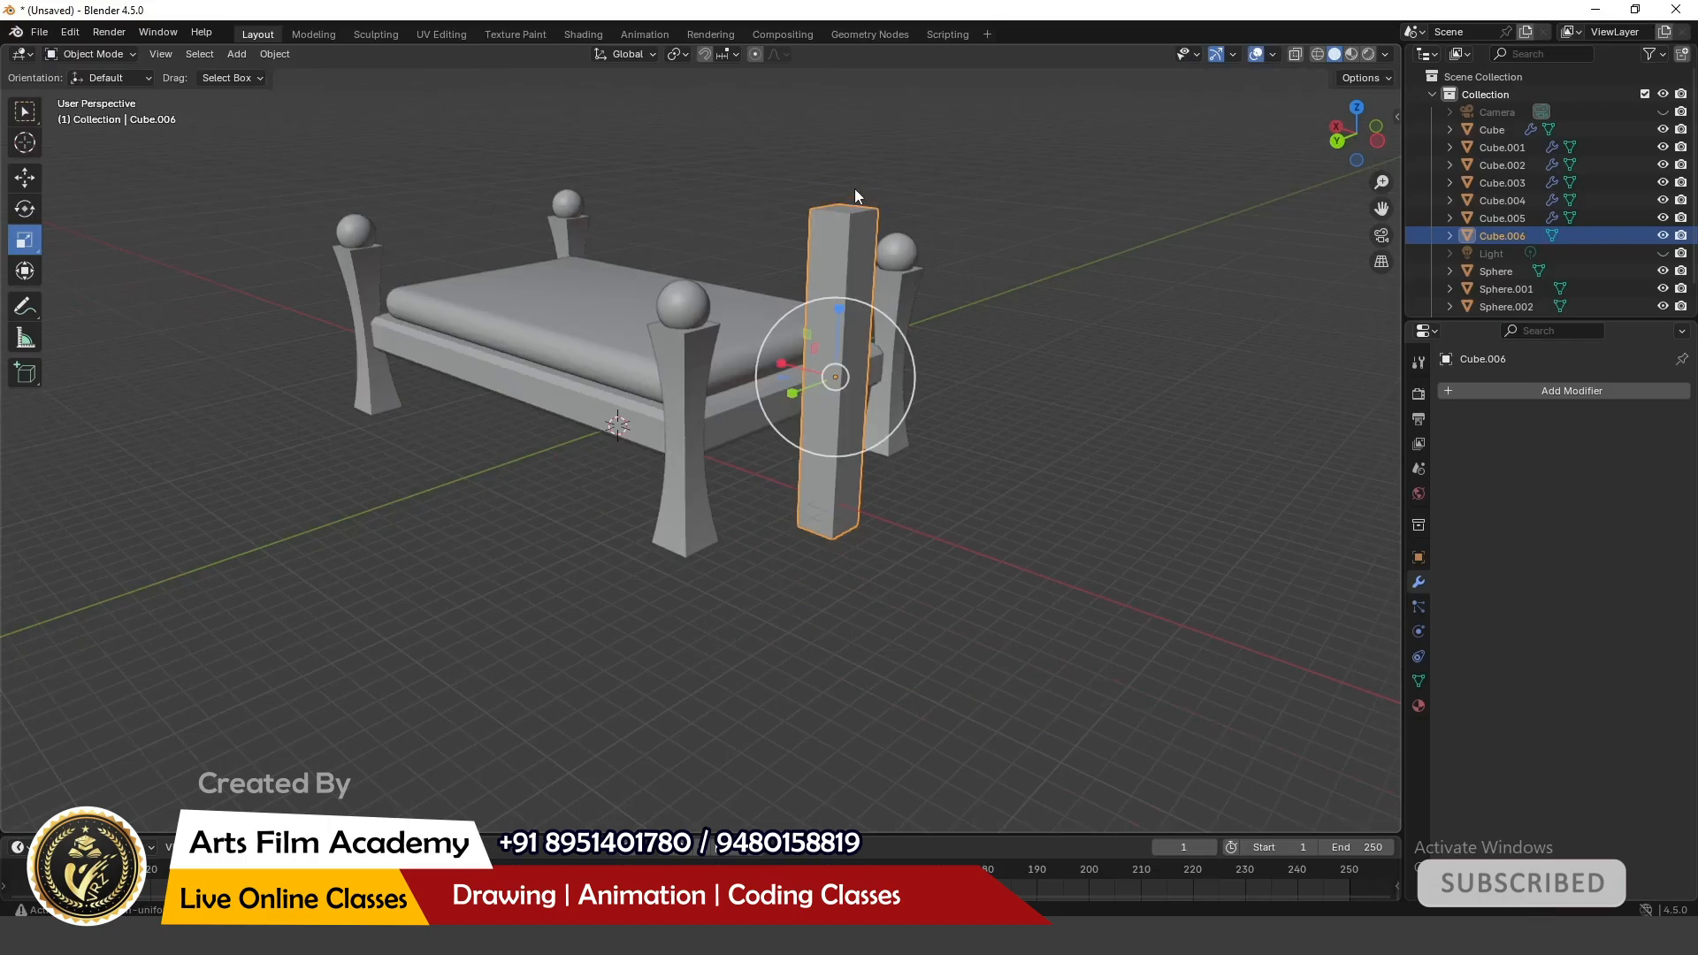
{"action": "scroll", "coordinate": [857, 193], "scroll_direction": "up", "scroll_amount": 3}
{"action": "scroll", "coordinate": [920, 240], "scroll_direction": "down", "scroll_amount": 1}
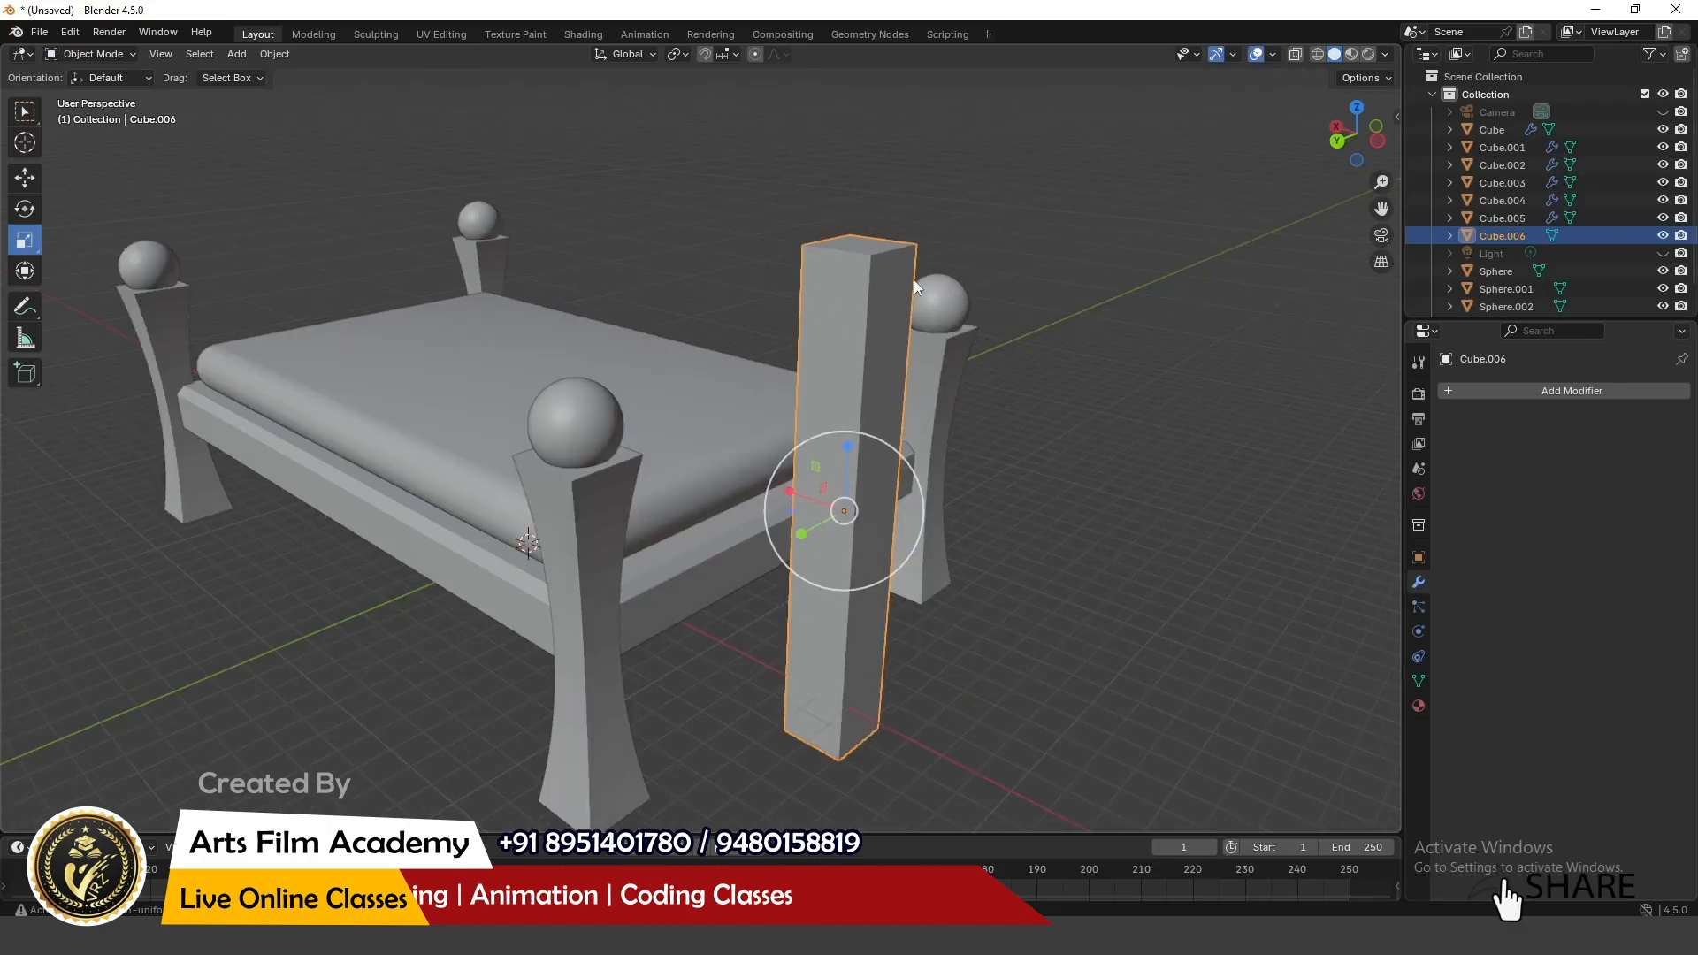
{"action": "left_click", "coordinate": [1543, 392]}
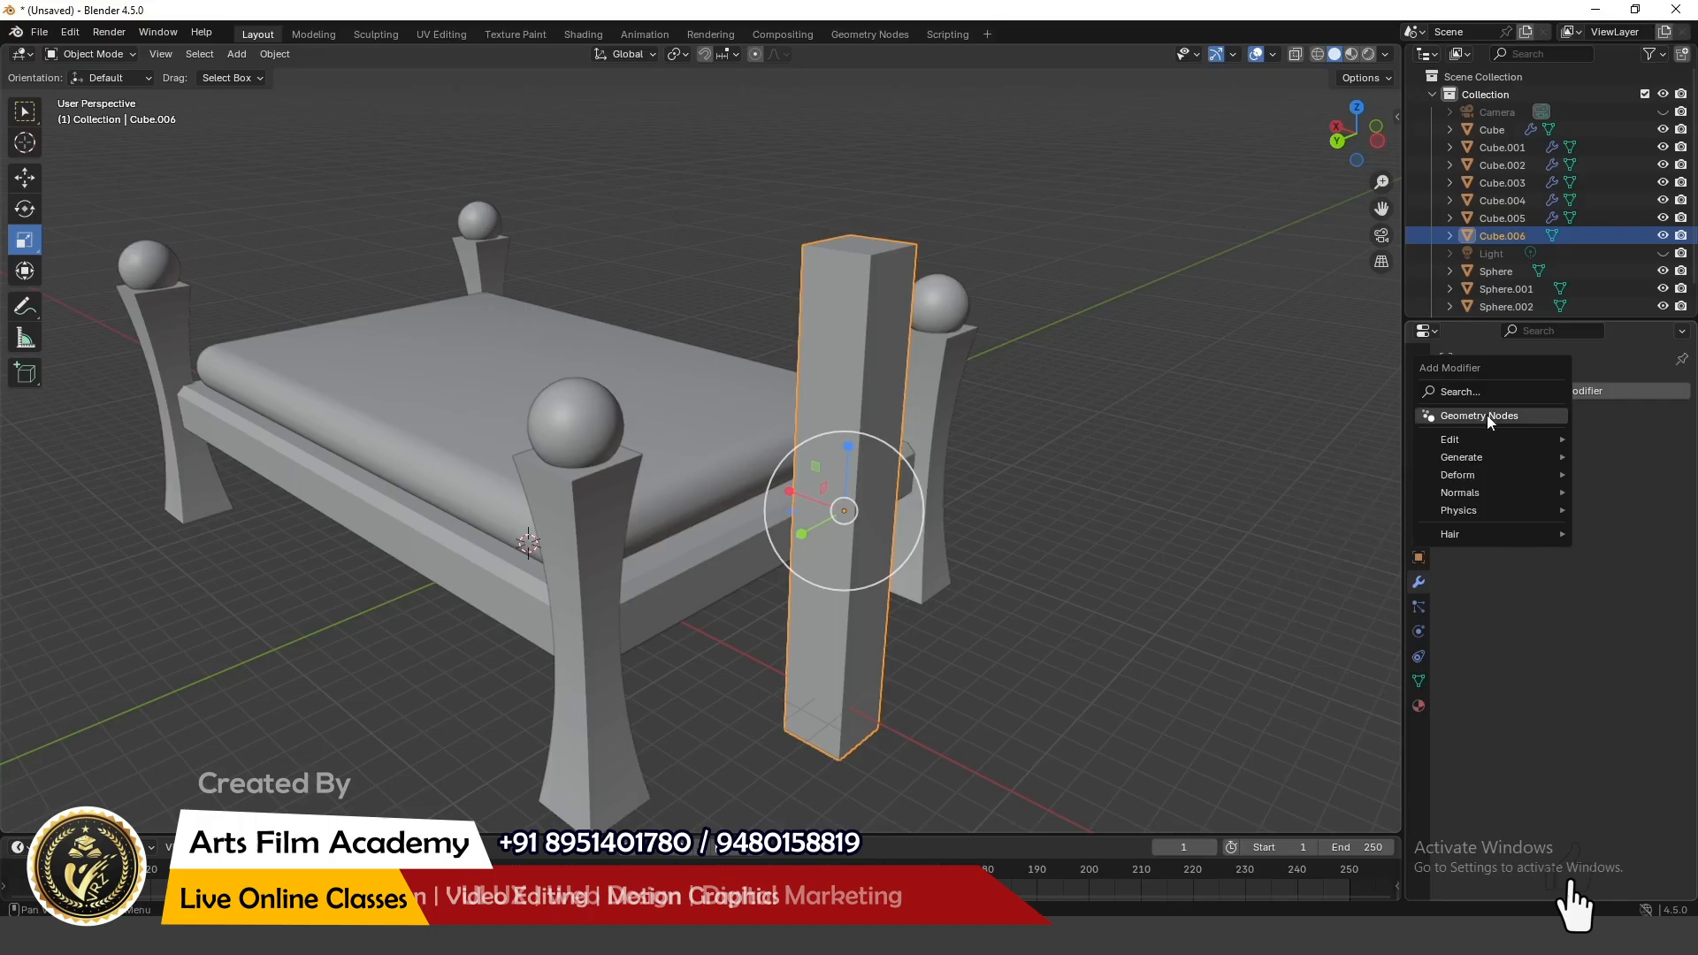
{"action": "left_click", "coordinate": [1474, 391]}
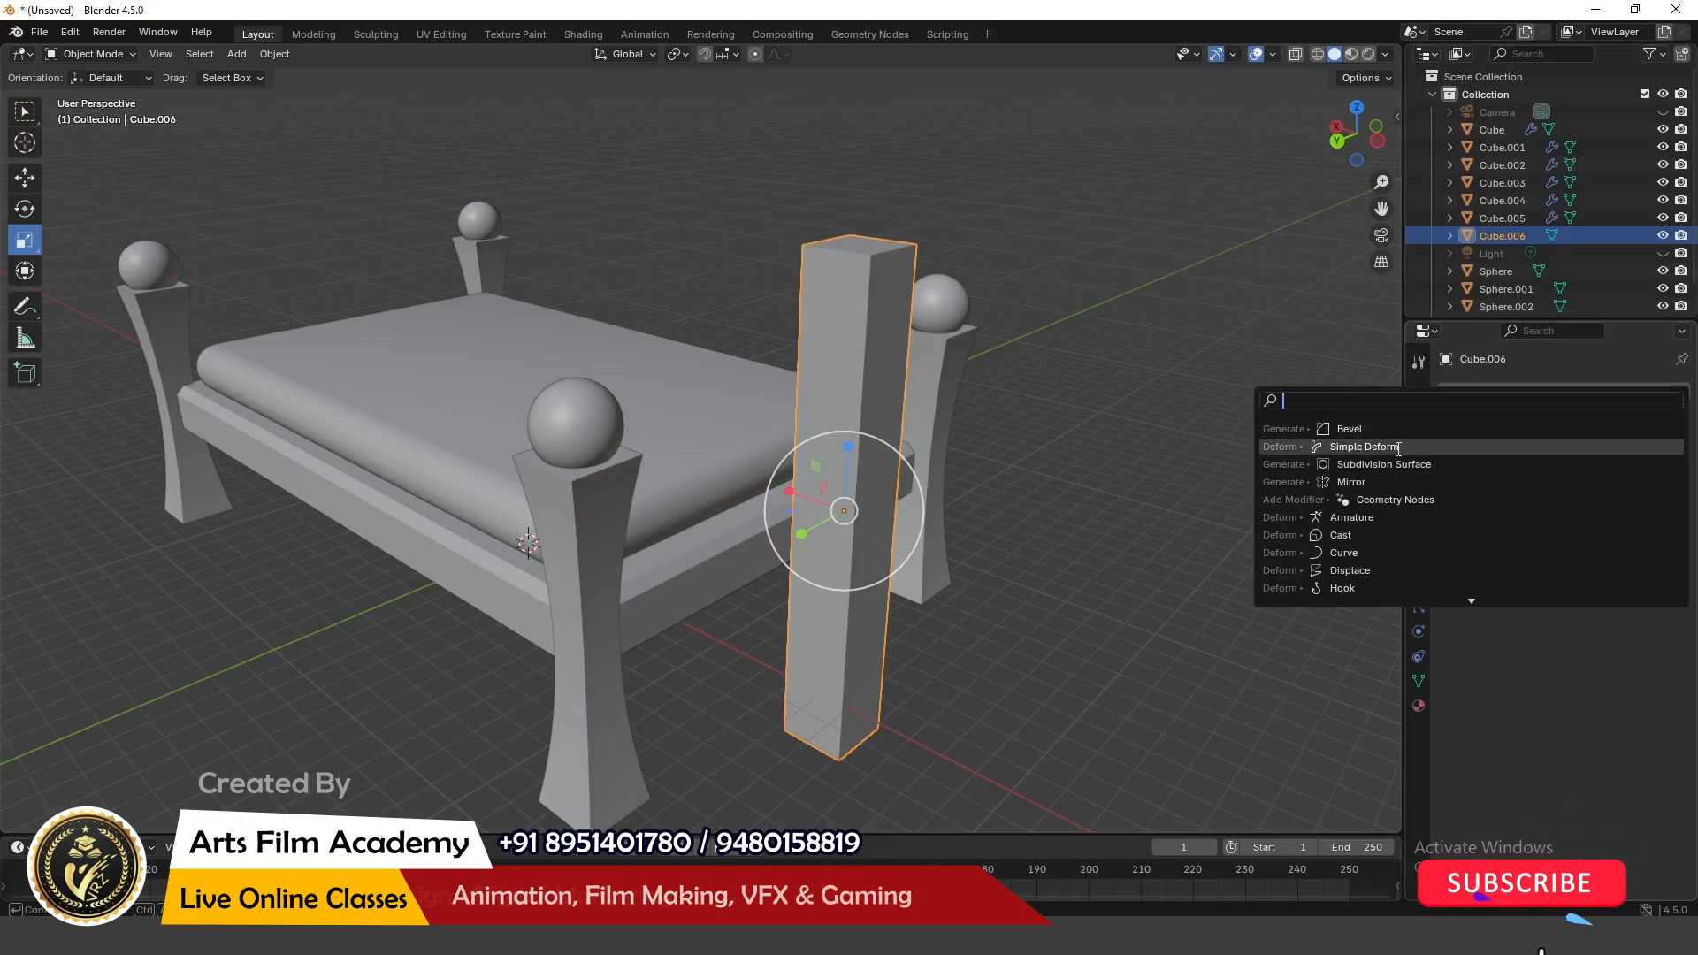
{"action": "left_click", "coordinate": [1397, 449]}
{"action": "left_click", "coordinate": [1537, 448]}
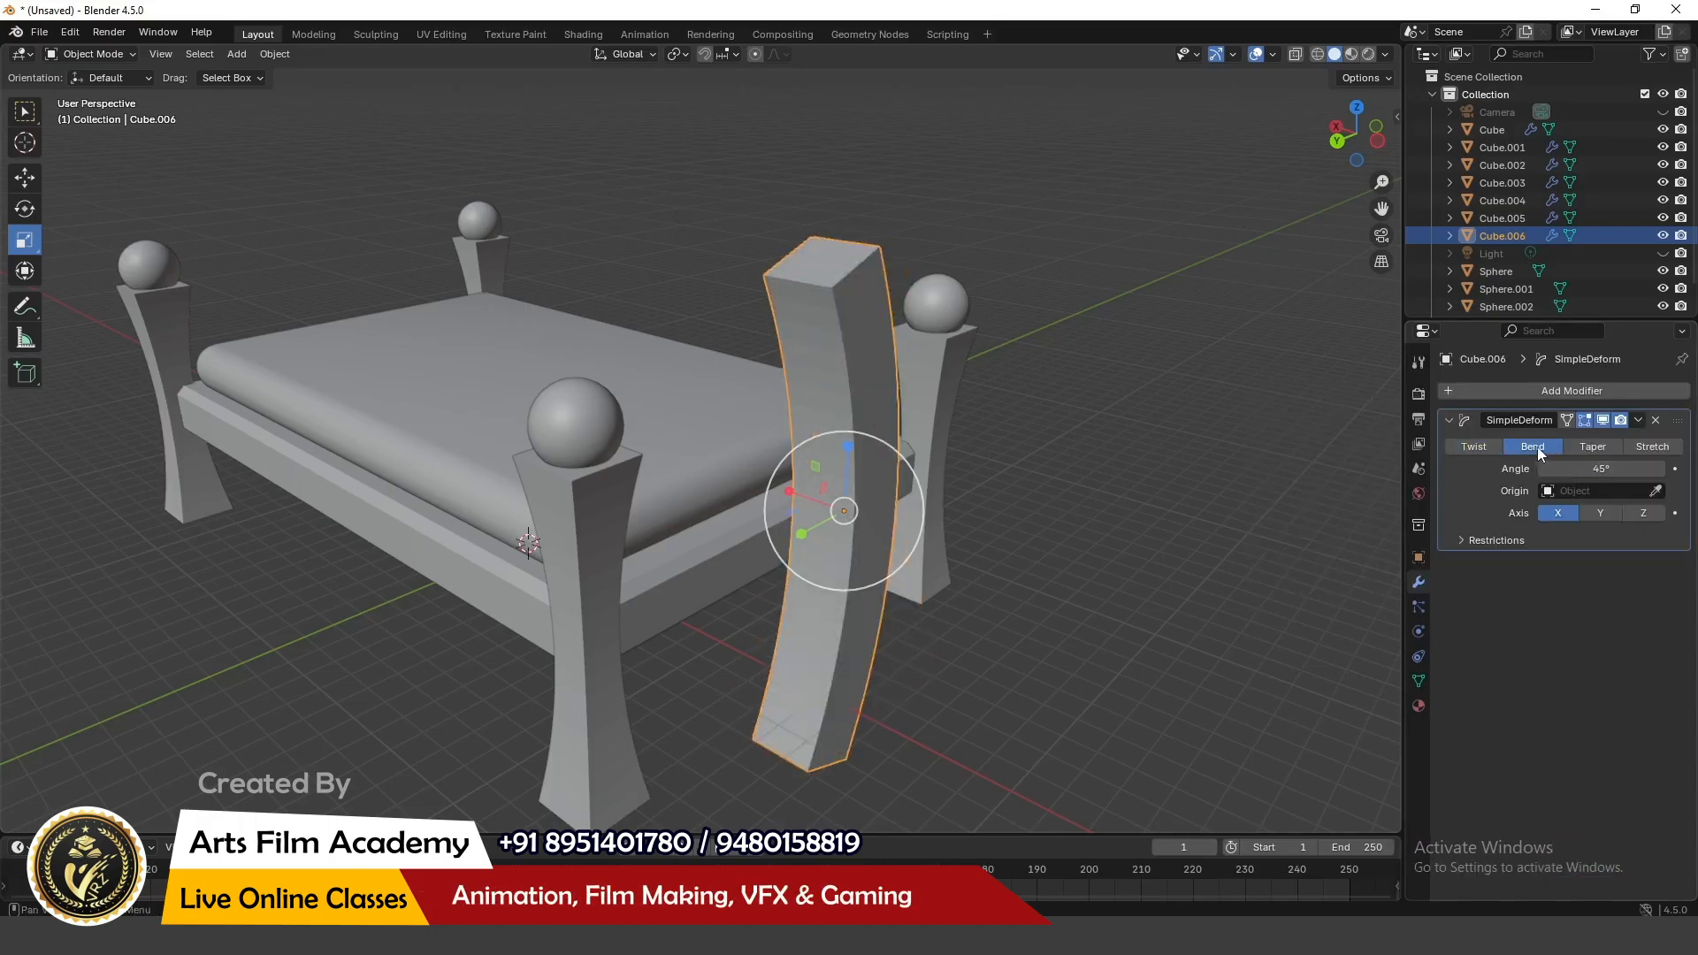
{"action": "middle_click_drag", "start_coordinate": [810, 427], "coordinate": [848, 415]}
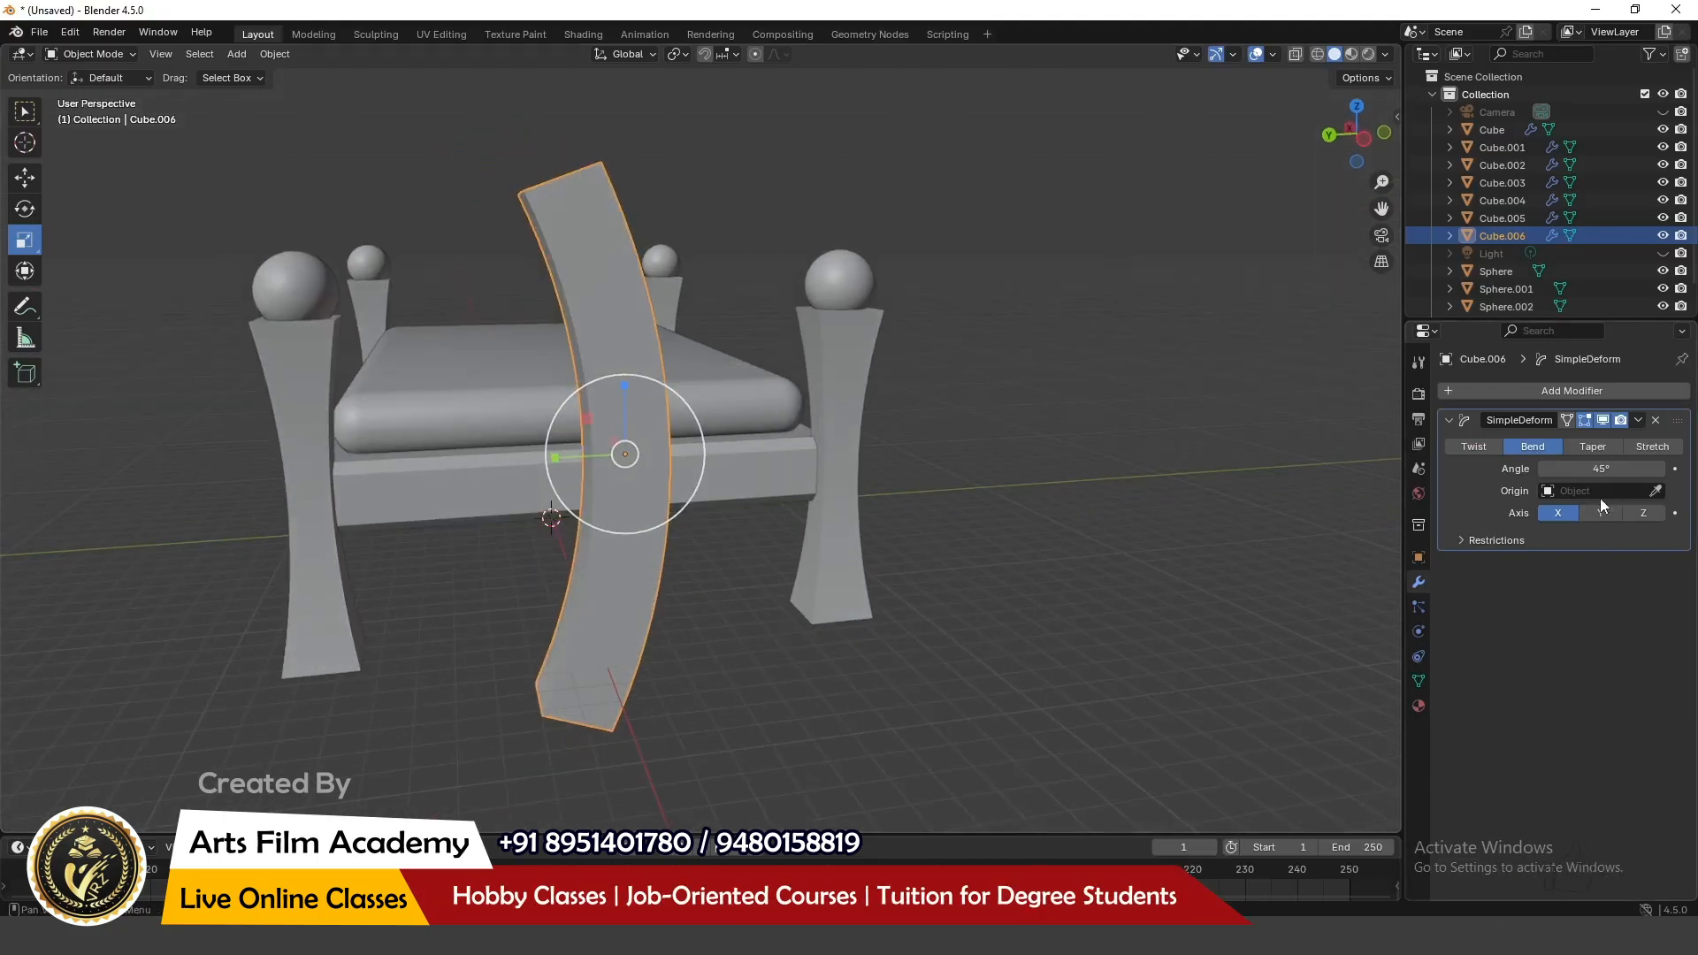
{"action": "left_click_drag", "start_coordinate": [1600, 469], "coordinate": [1681, 469]}
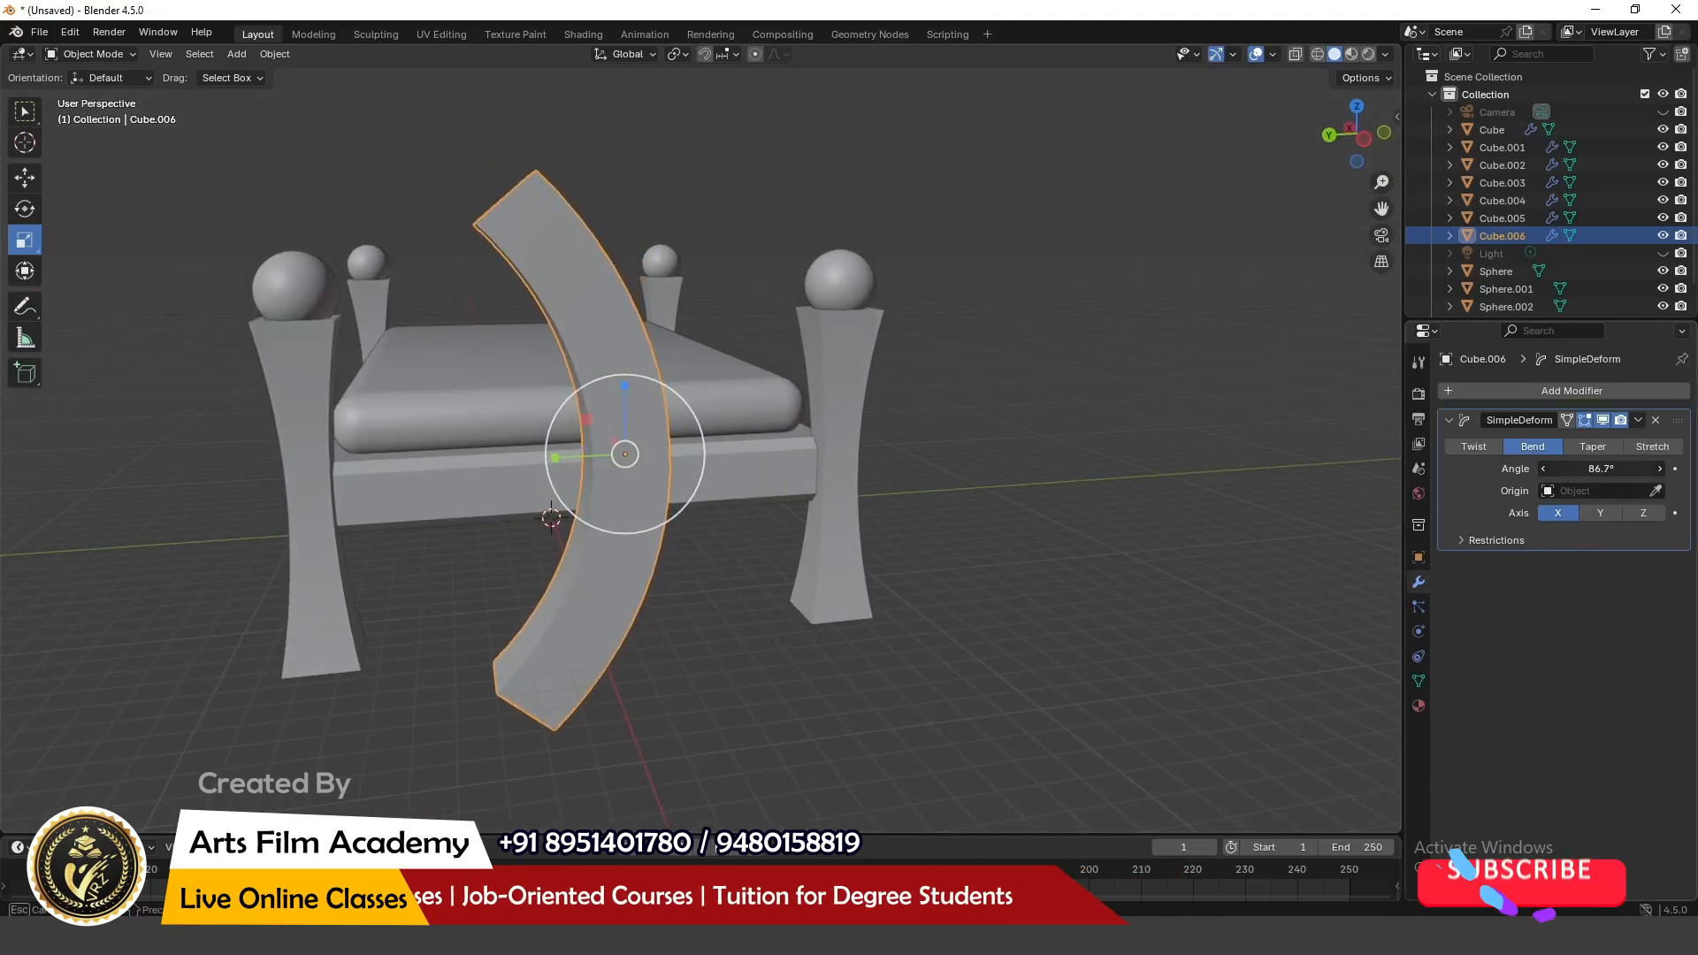
Step: Rotate the bent block 90° about the global X axis
{"action": "left_click", "coordinate": [24, 208]}
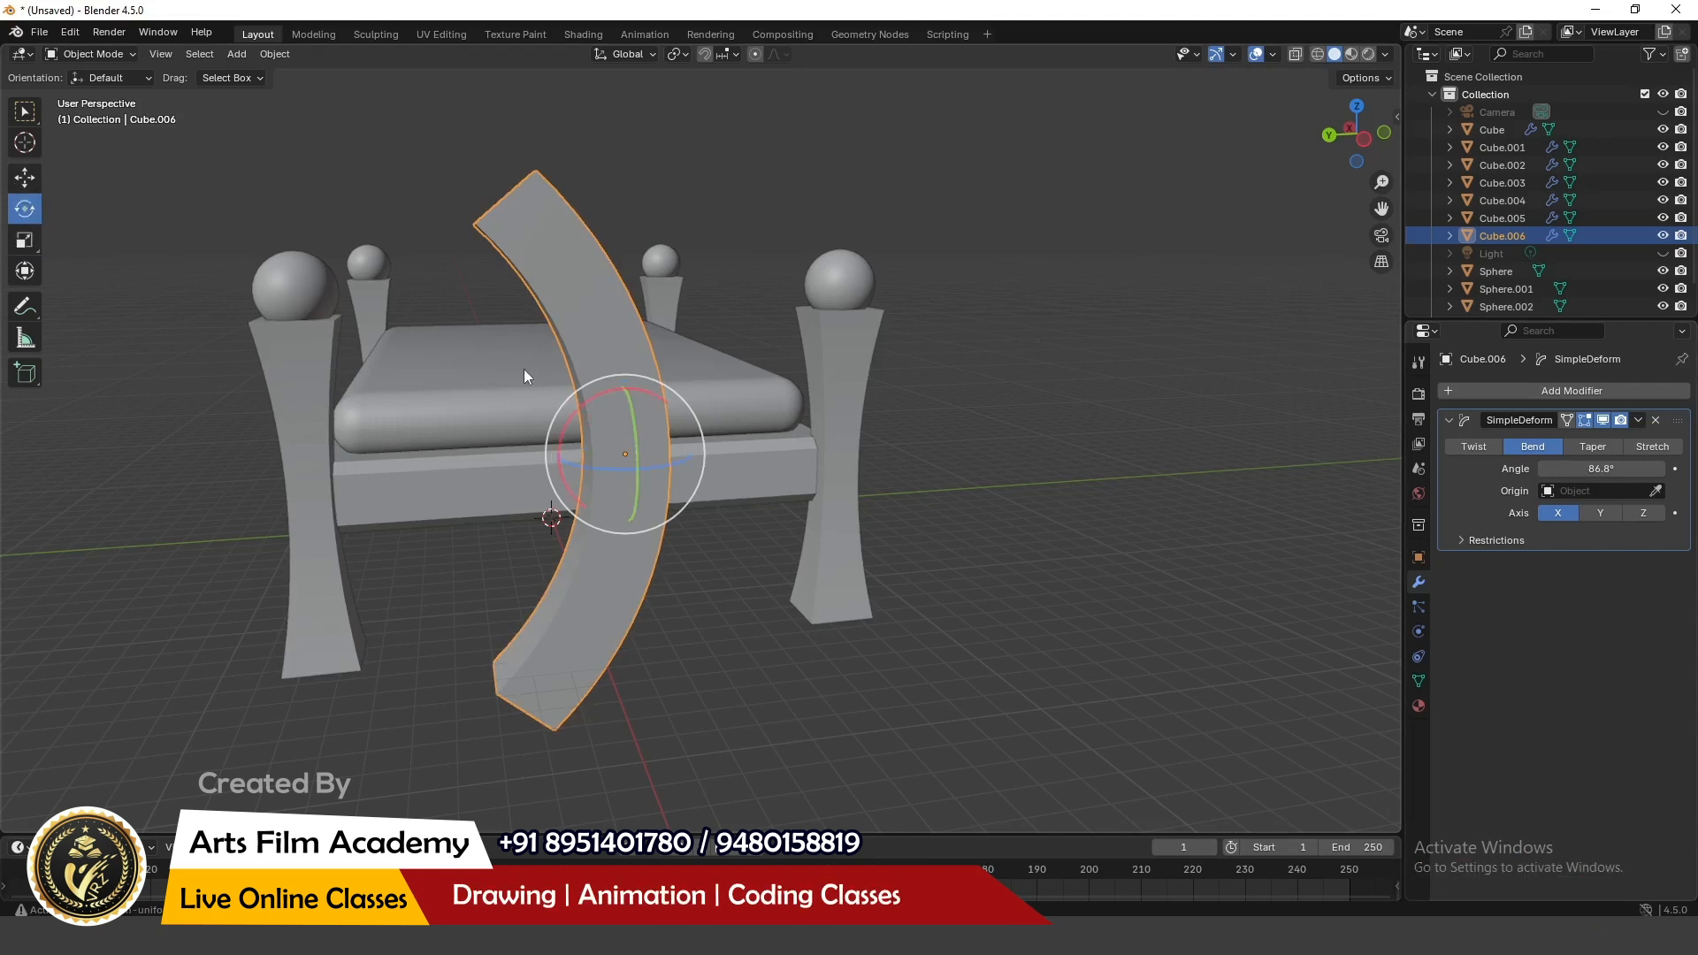
{"action": "left_click_drag", "start_coordinate": [586, 405], "coordinate": [548, 454]}
{"action": "key", "text": "ctrl+z"}
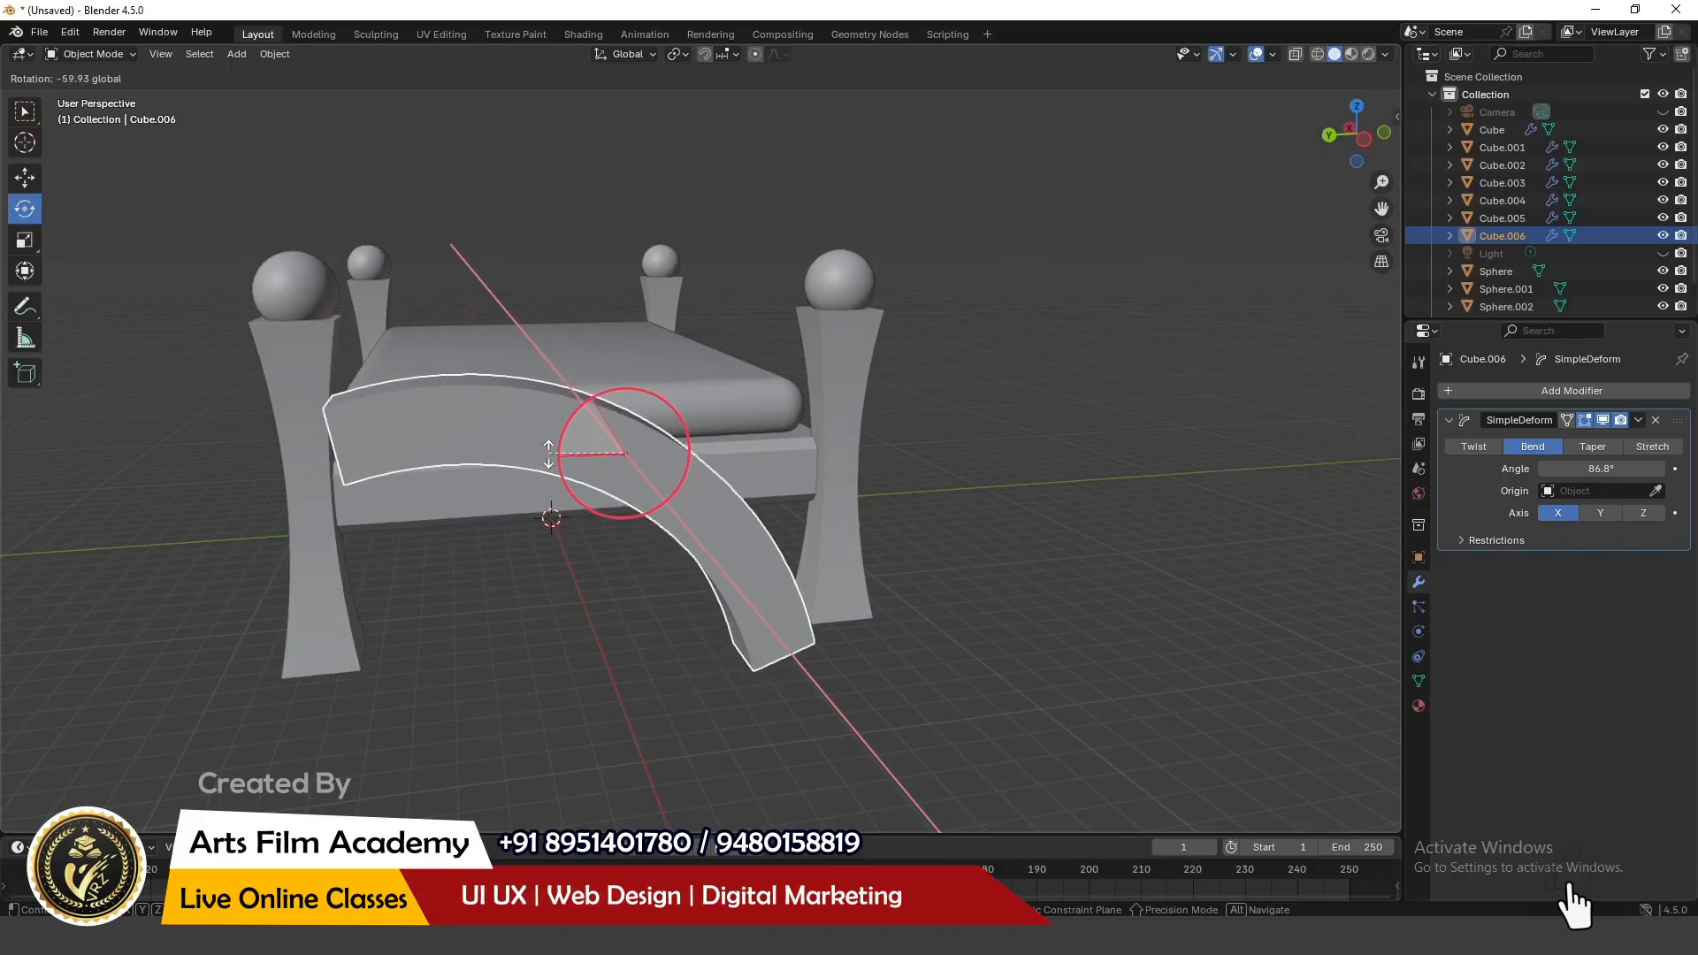
{"action": "type", "text": "90"}
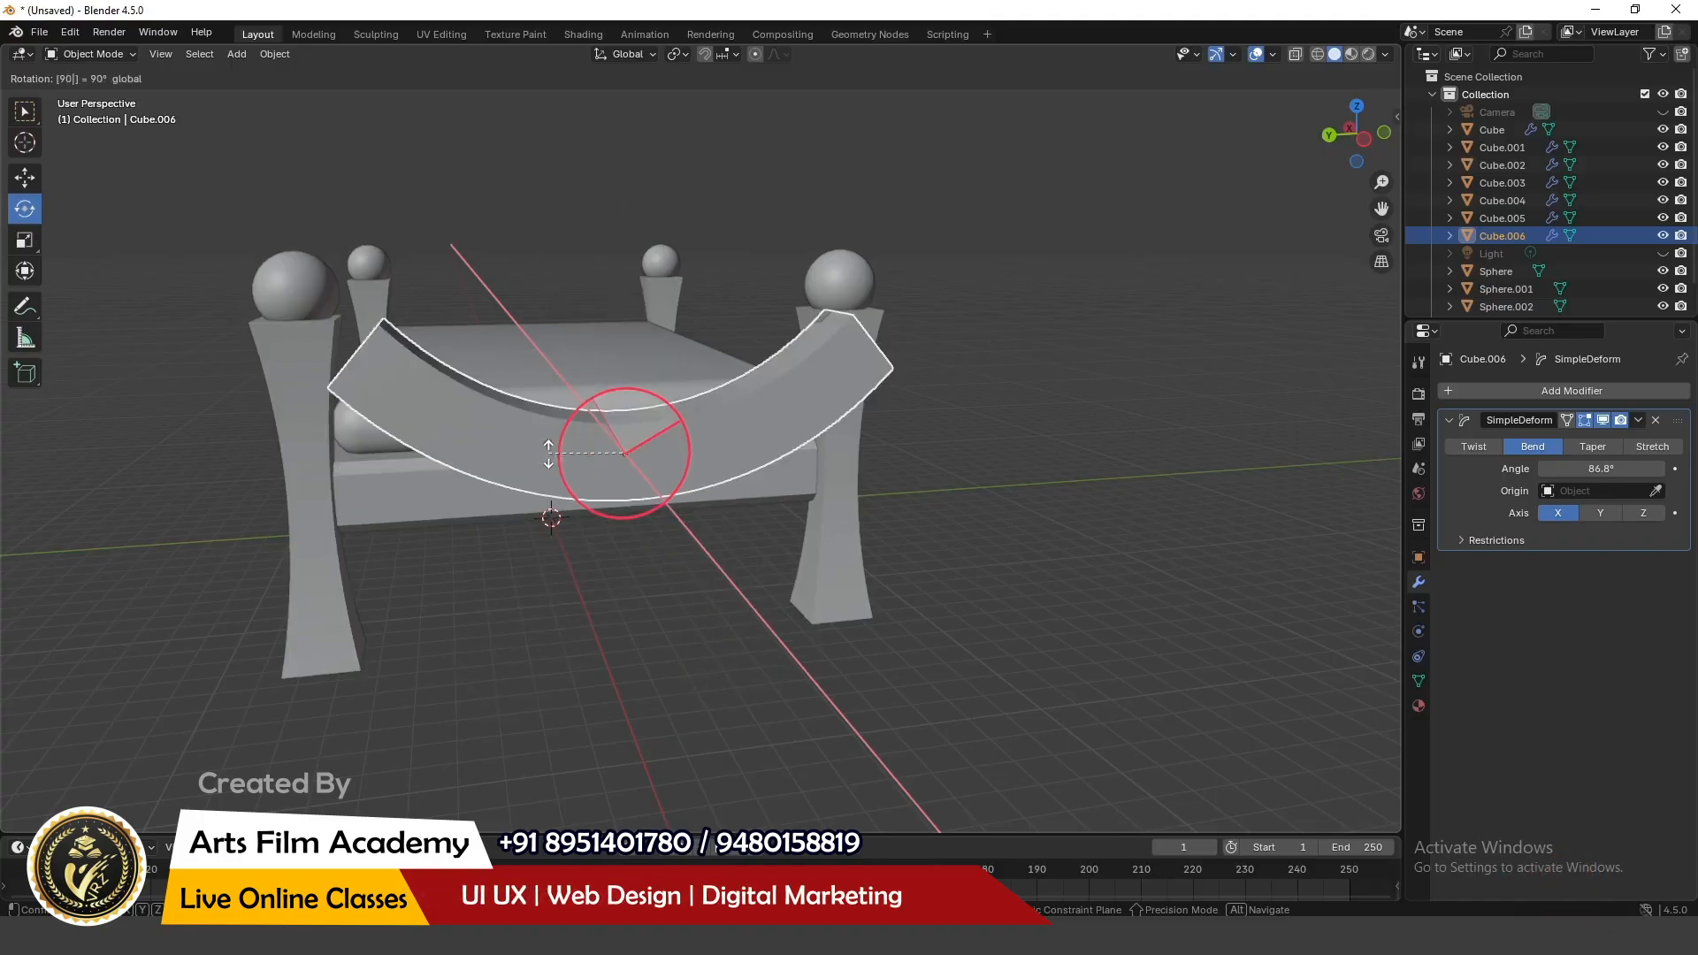
{"action": "left_click_drag", "start_coordinate": [548, 453], "coordinate": [554, 449]}
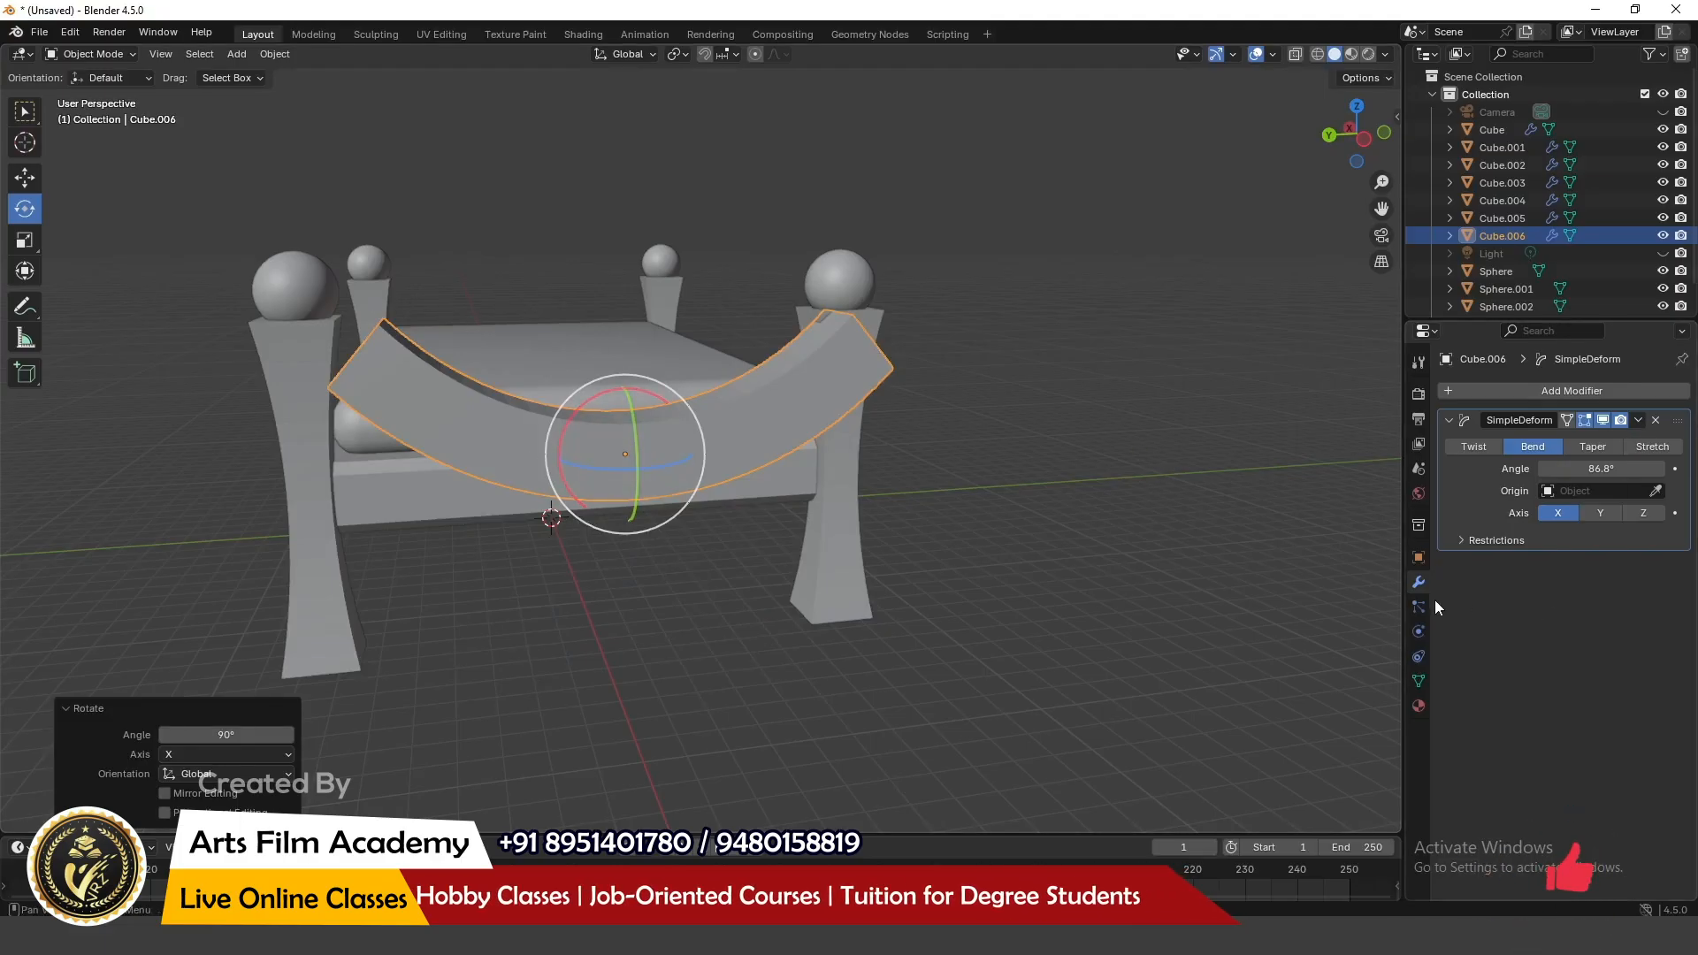
Step: Set the bent block's X rotation to -90° so that it arches upward
{"action": "left_click", "coordinate": [1419, 557]}
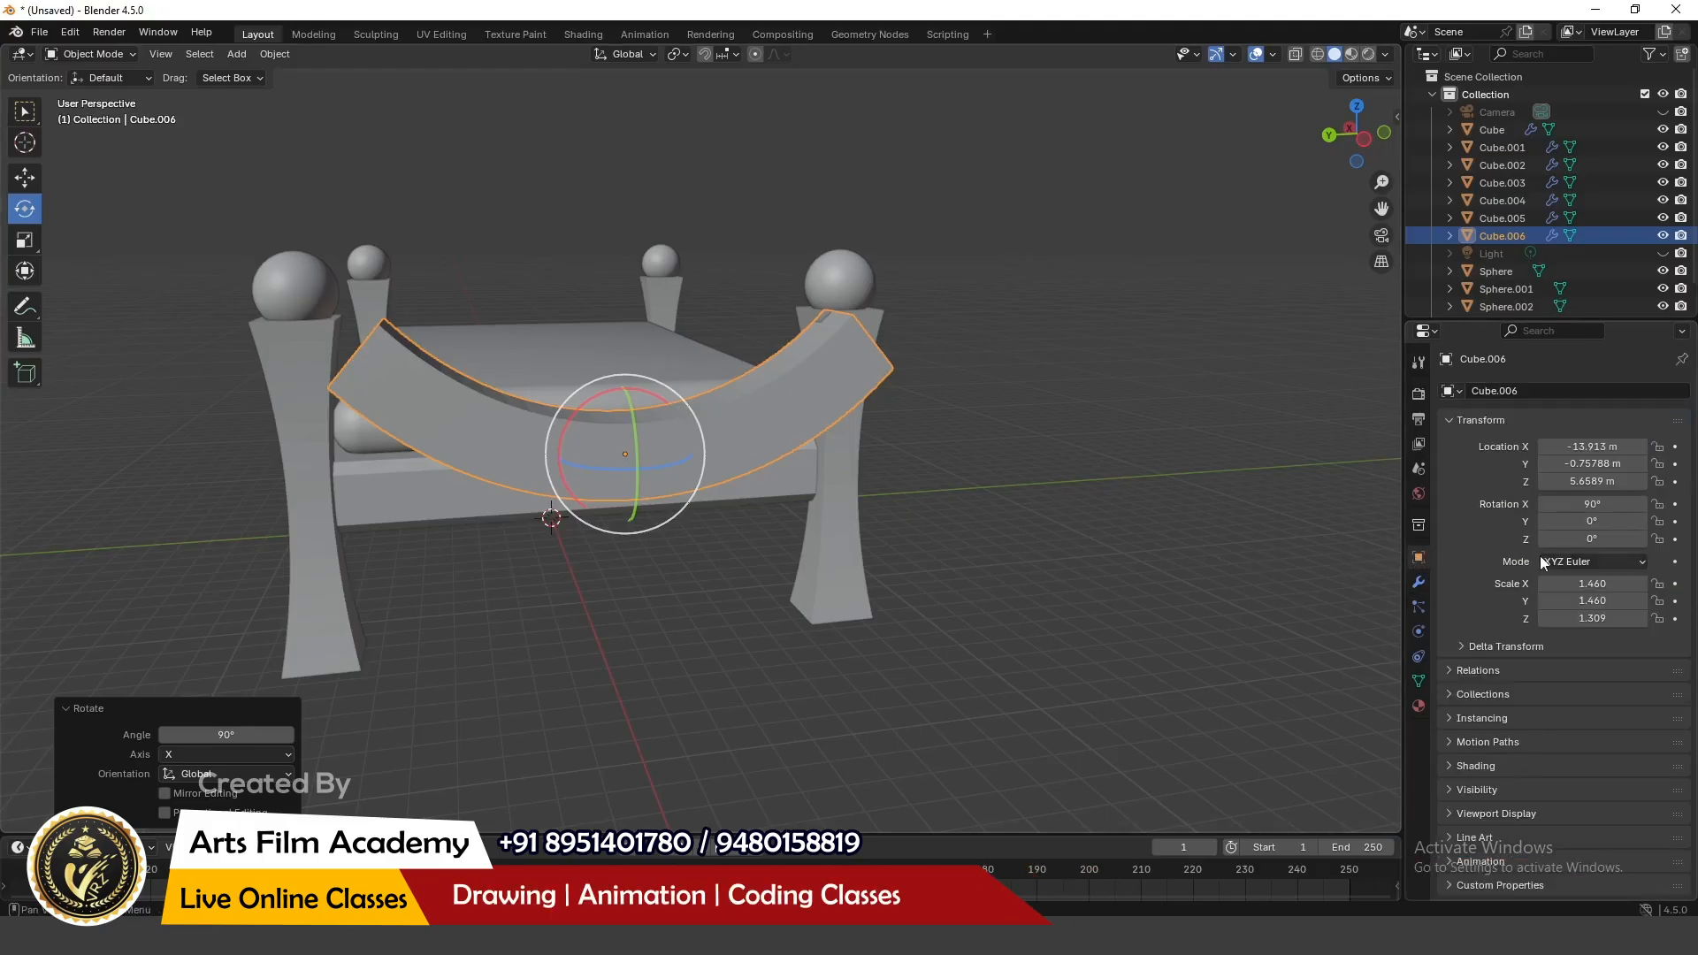
{"action": "left_click", "coordinate": [1574, 508]}
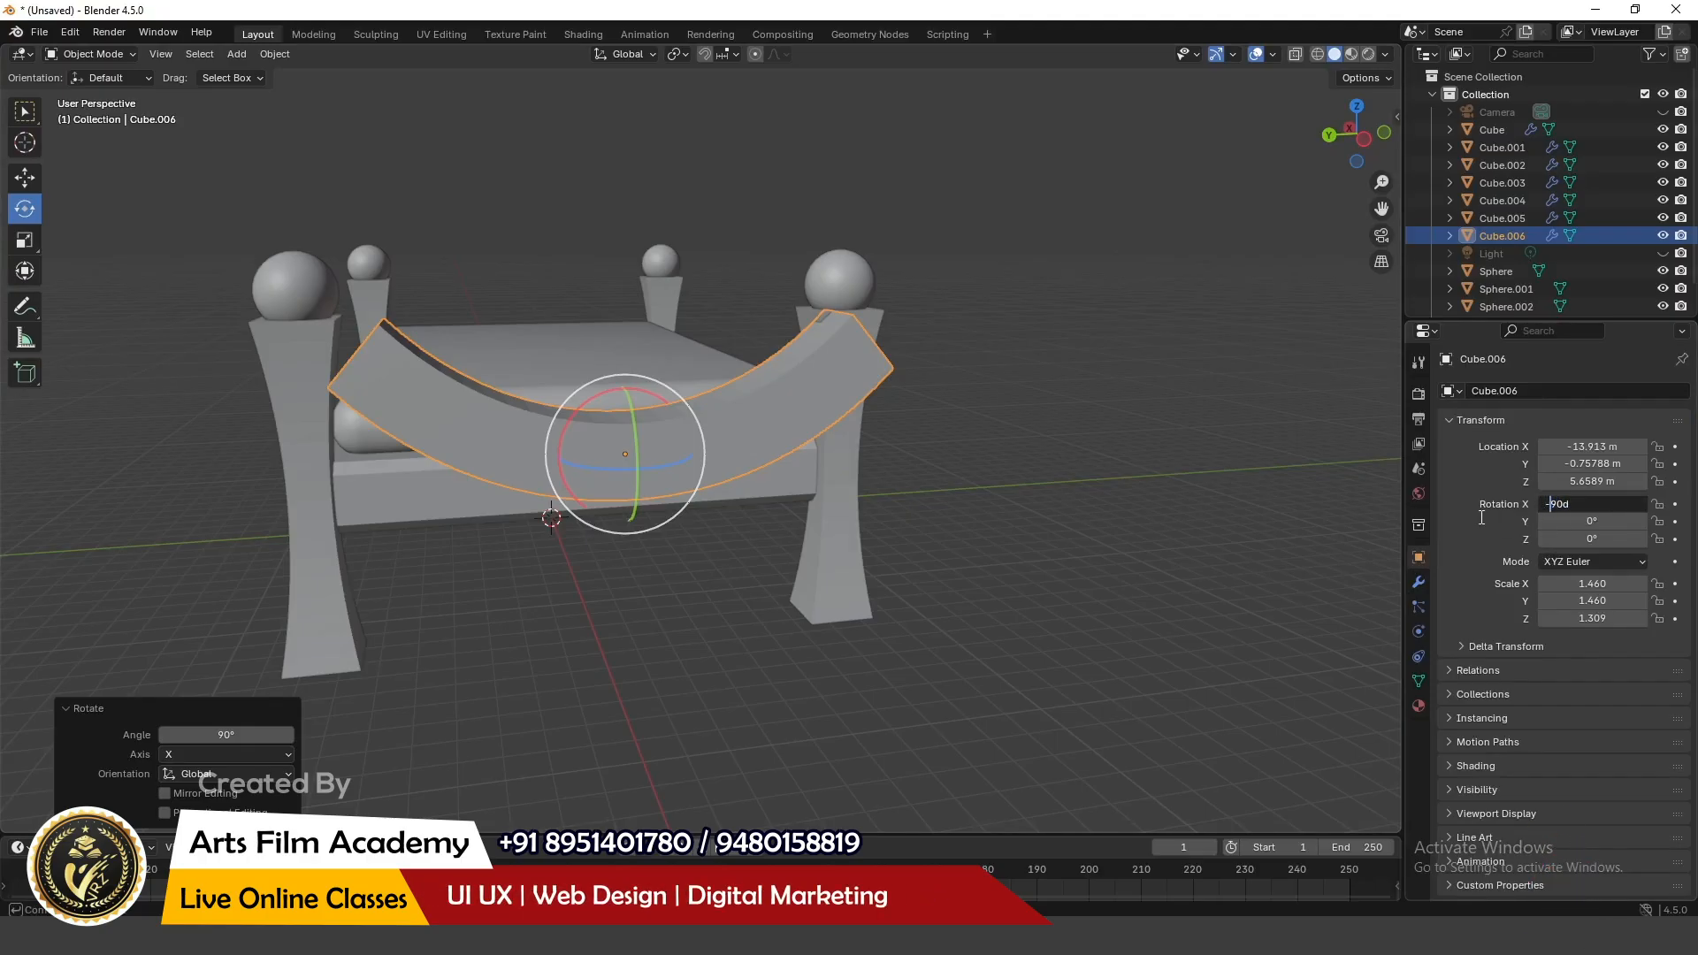
{"action": "key", "text": "Return"}
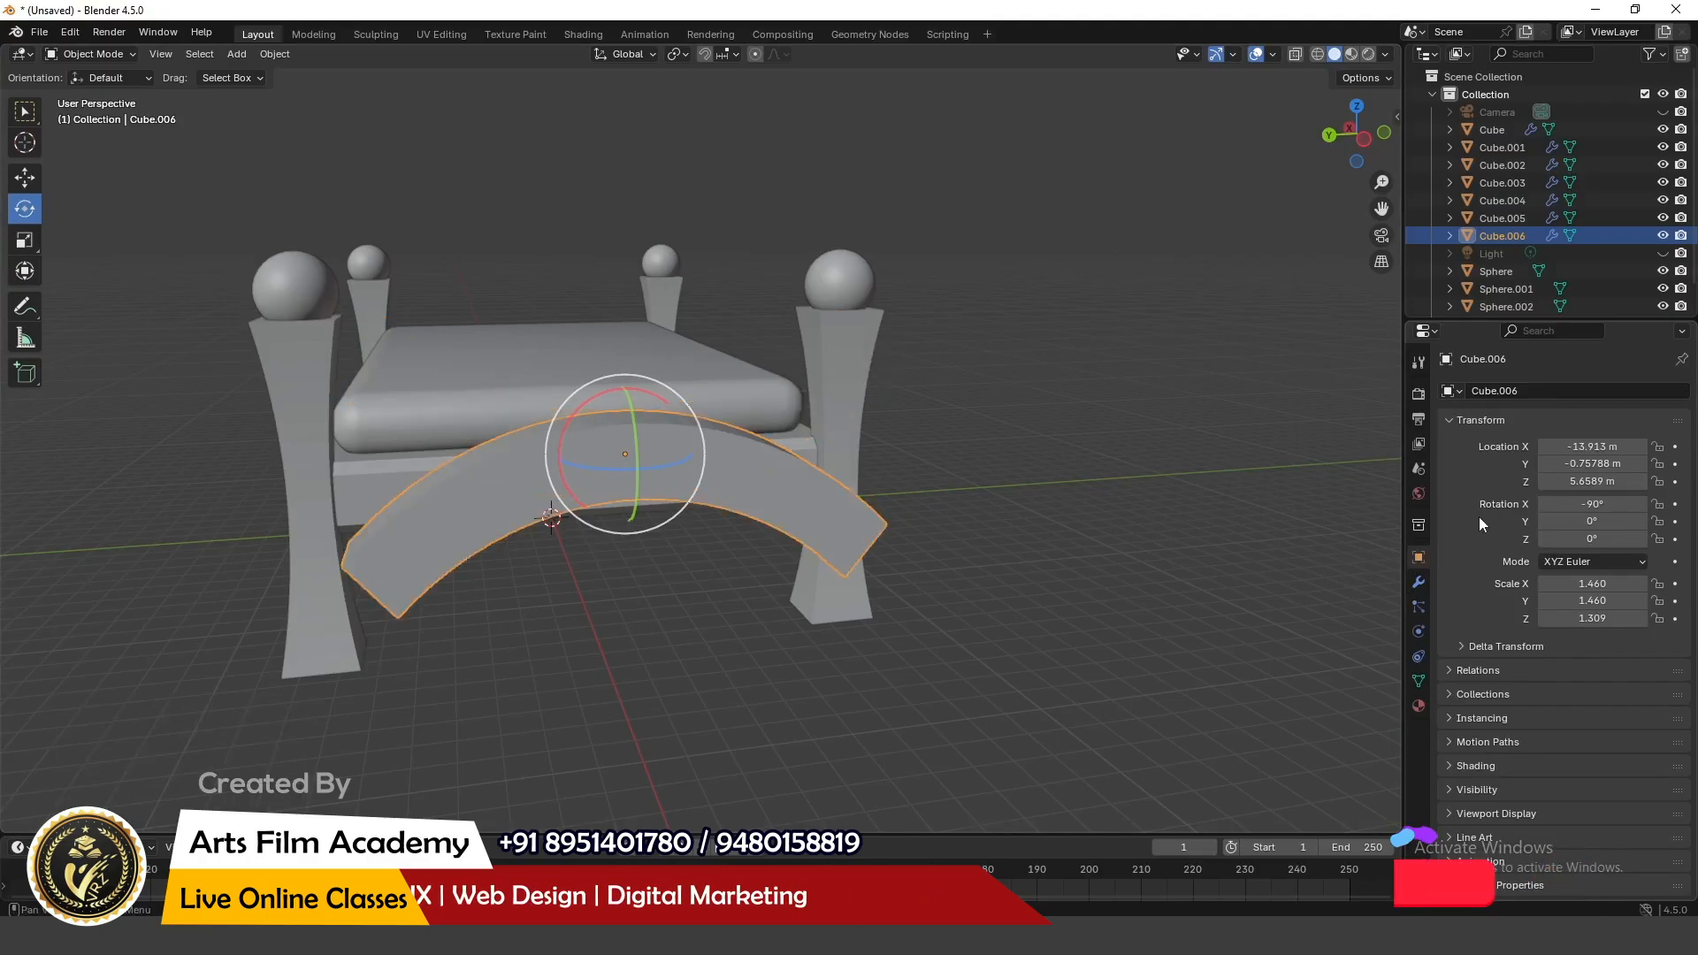
Step: Position the arch between the end pillars at X -12.45 m, Y 0 m, Z 9.3256 m, with its X scale at 0.902
{"action": "left_click", "coordinate": [25, 177]}
{"action": "middle_click_drag", "start_coordinate": [531, 402], "coordinate": [799, 490]}
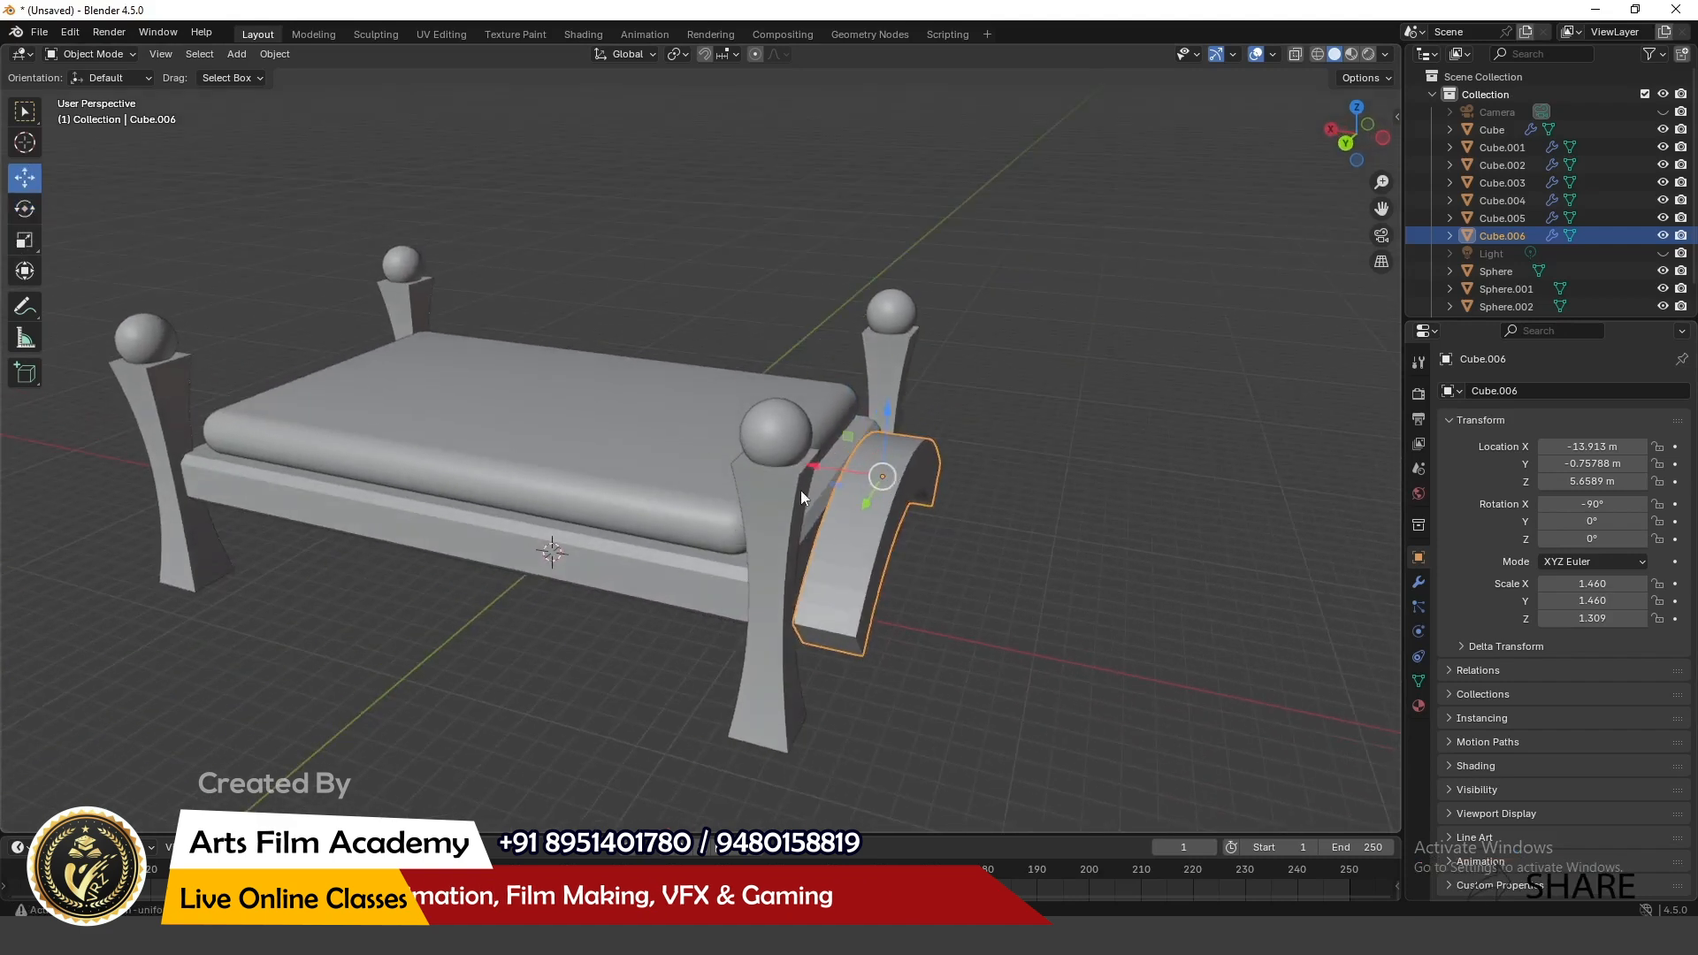
{"action": "left_click_drag", "start_coordinate": [830, 467], "coordinate": [775, 460]}
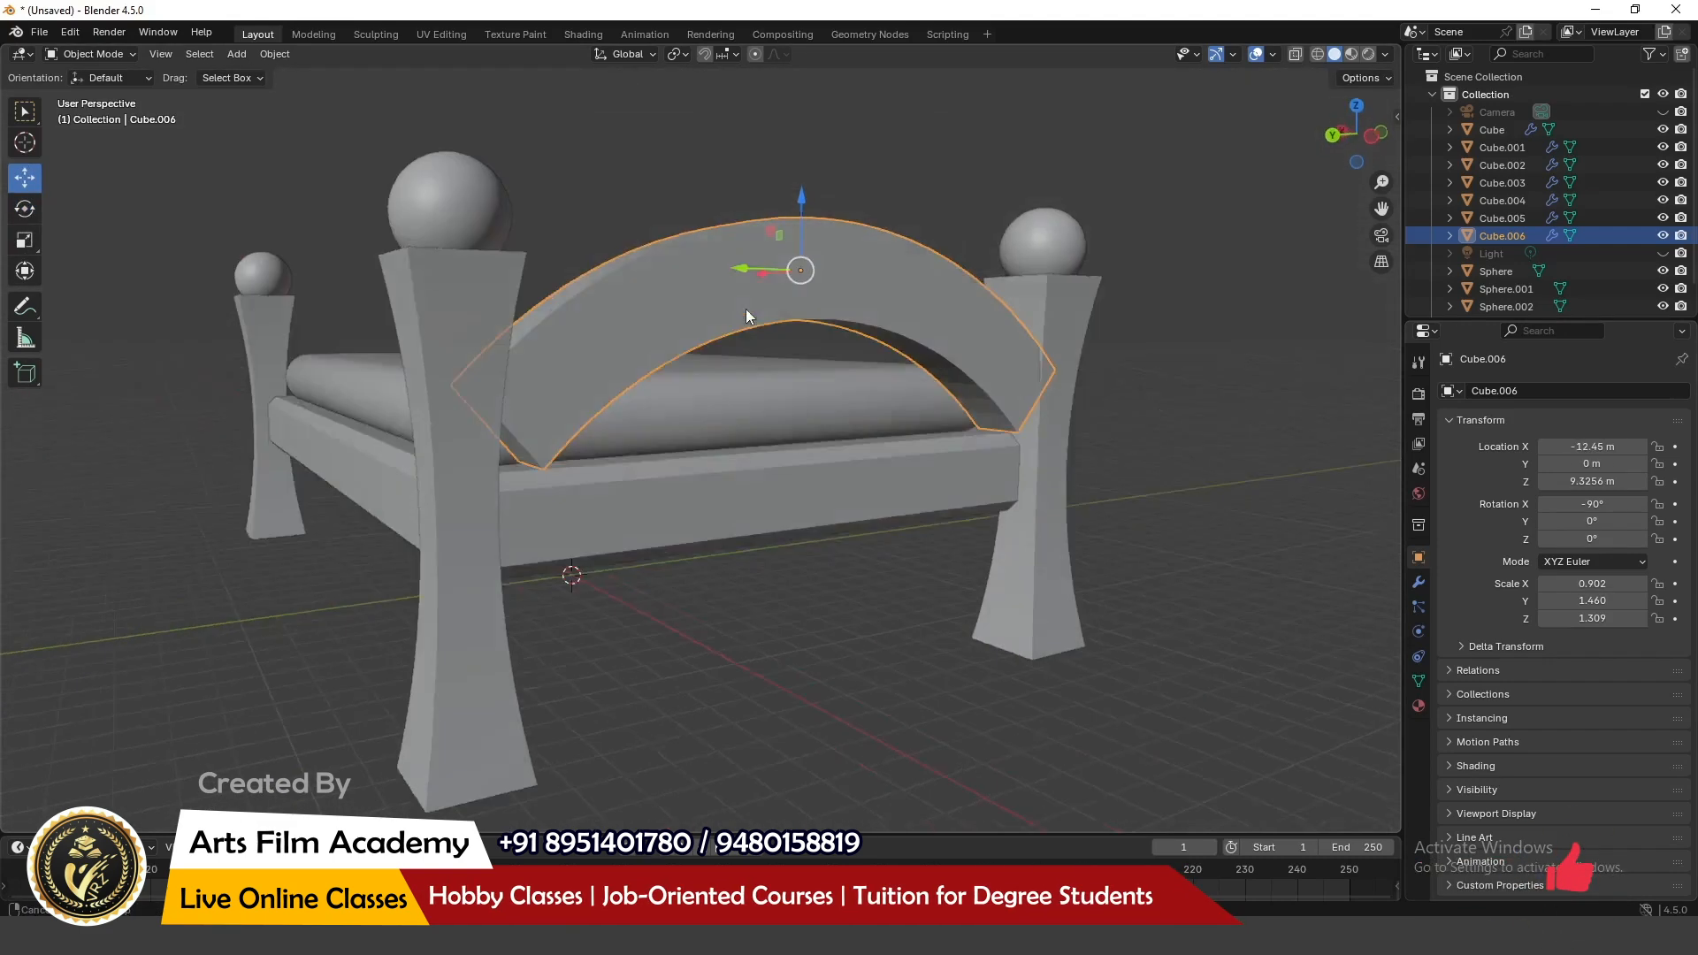
{"action": "middle_click_drag", "start_coordinate": [746, 309], "coordinate": [752, 318]}
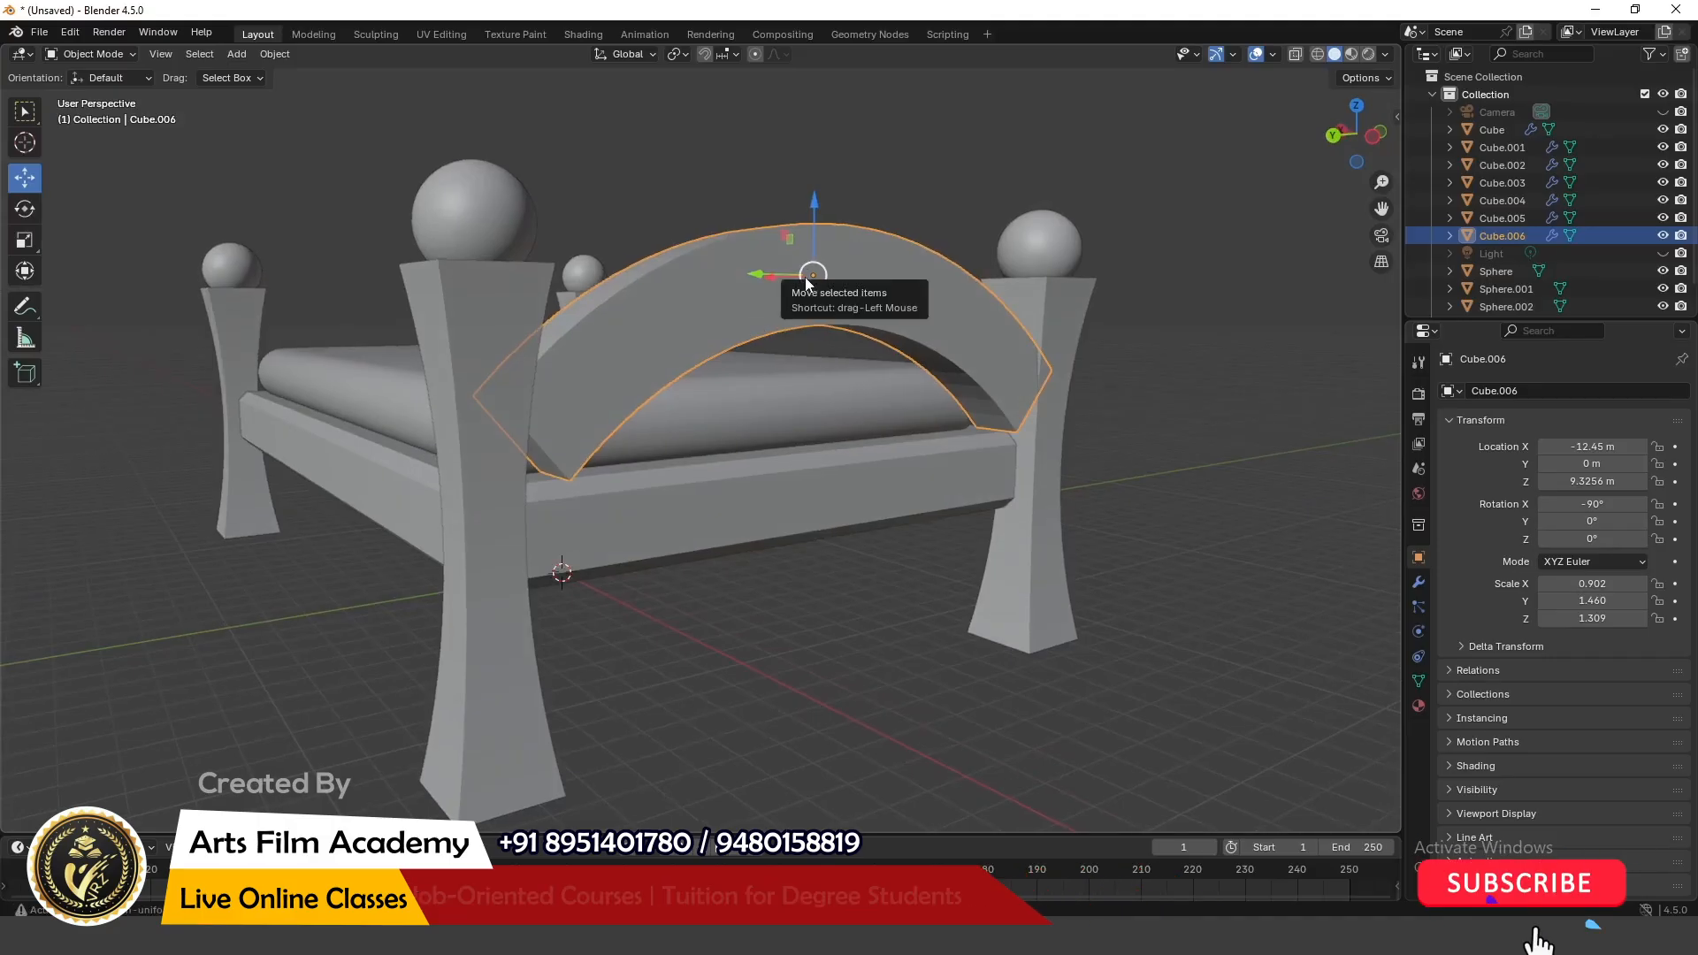
Step: Duplicate the arch and move the copy 3.5513 m straight down
{"action": "key", "text": "shift+d"}
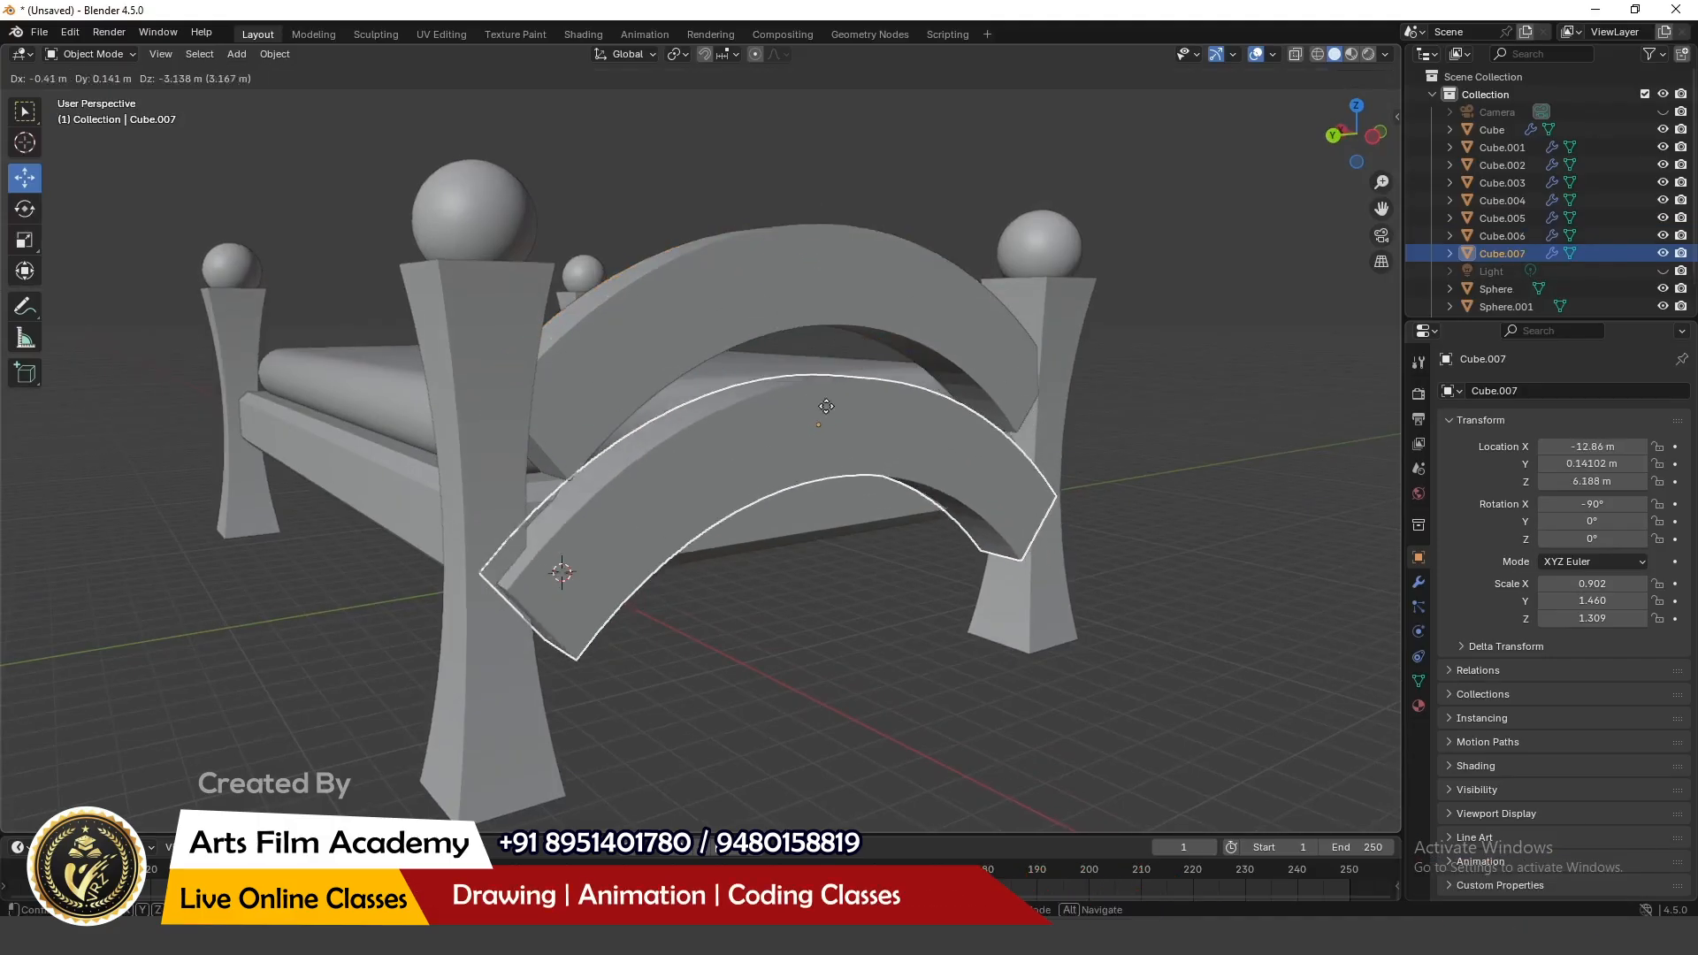
{"action": "right_click", "coordinate": [877, 405]}
{"action": "left_click_drag", "start_coordinate": [814, 208], "coordinate": [783, 320]}
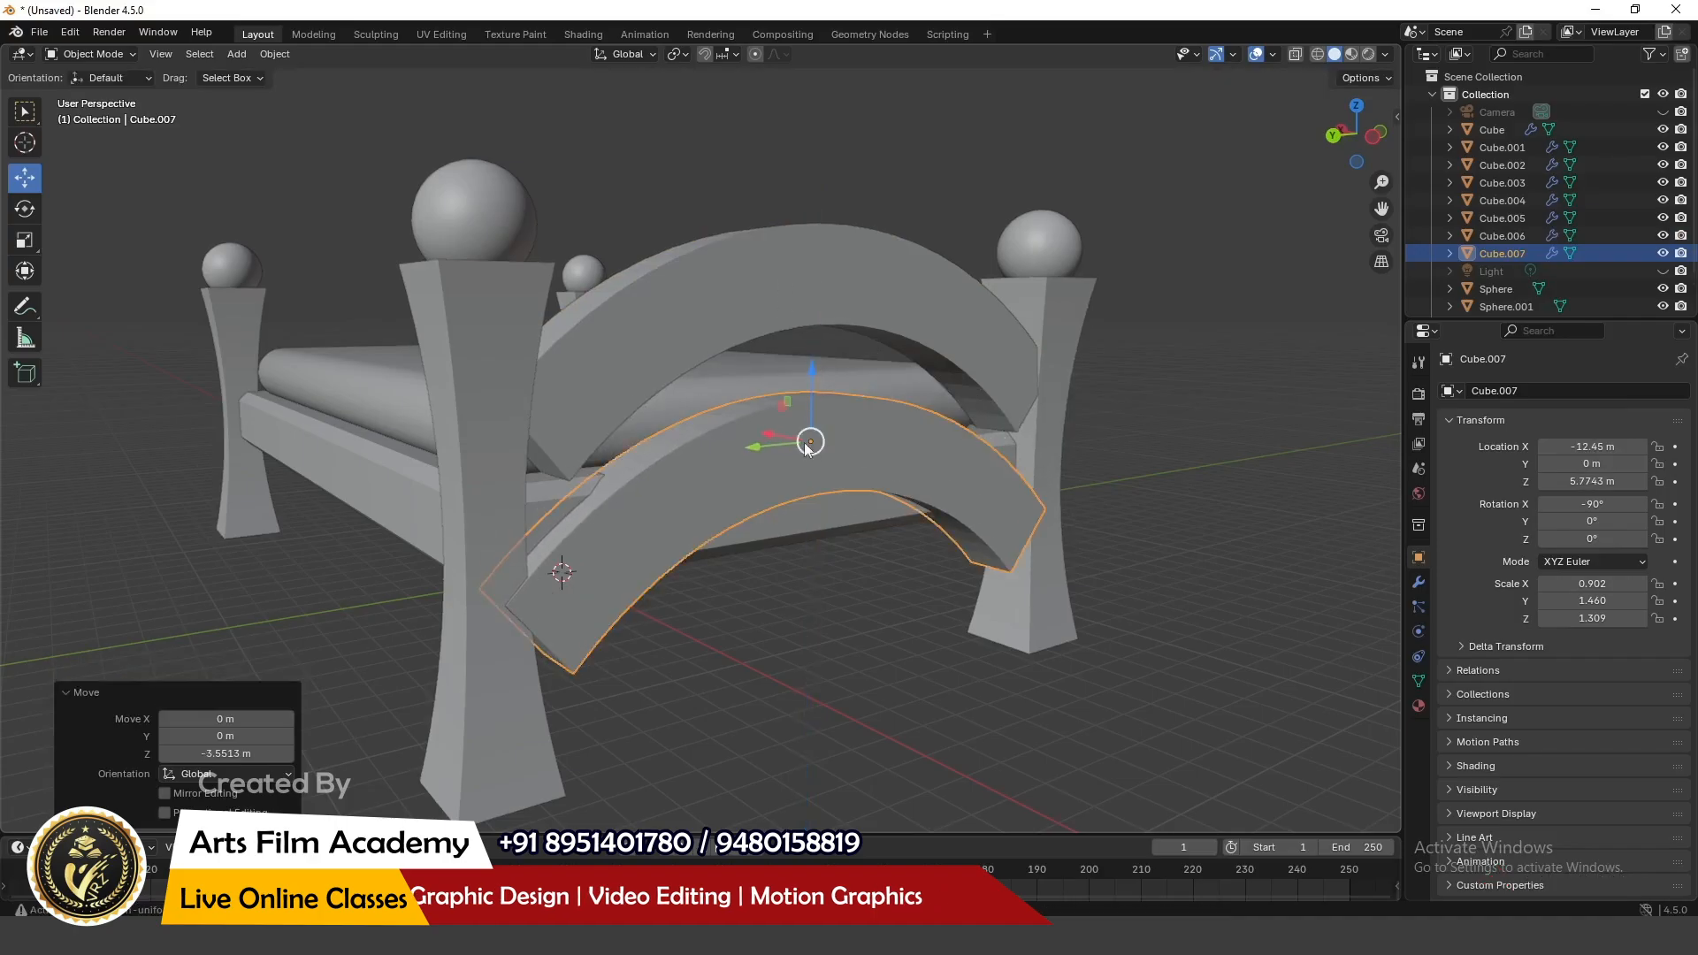
Step: Remove the Simple Deform modifier from the lower copy and raise the straight board slightly more than 0.5 m to overlap the arch's ends
{"action": "left_click", "coordinate": [1421, 587]}
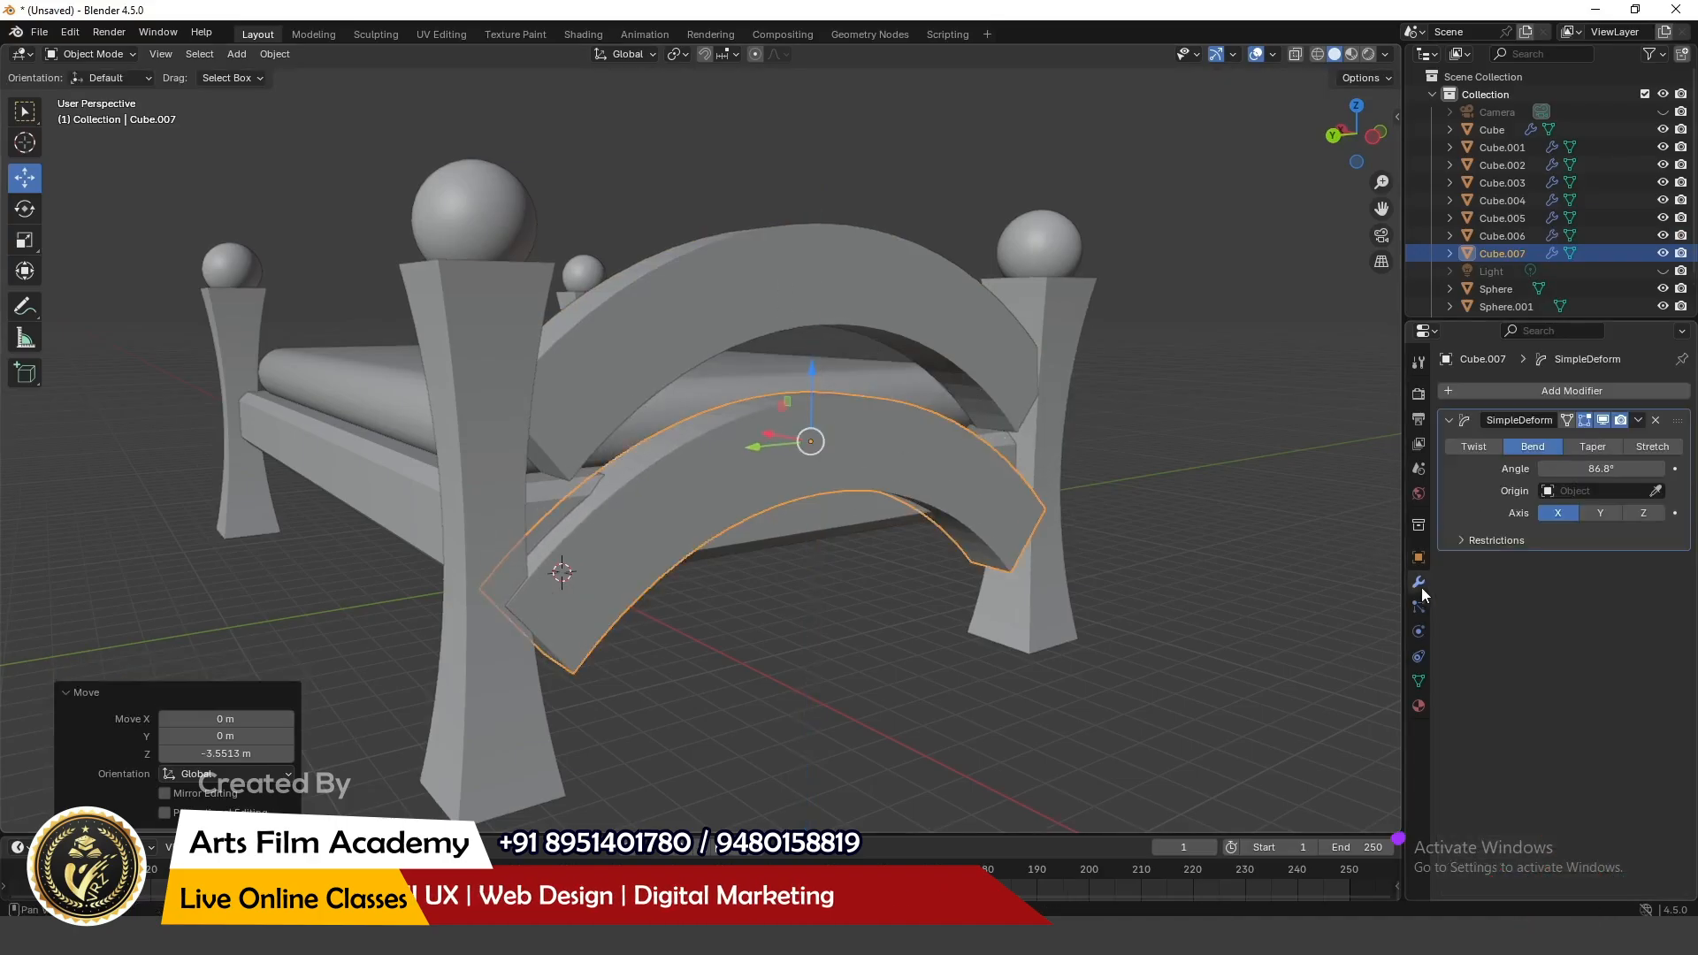
{"action": "left_click", "coordinate": [1657, 420]}
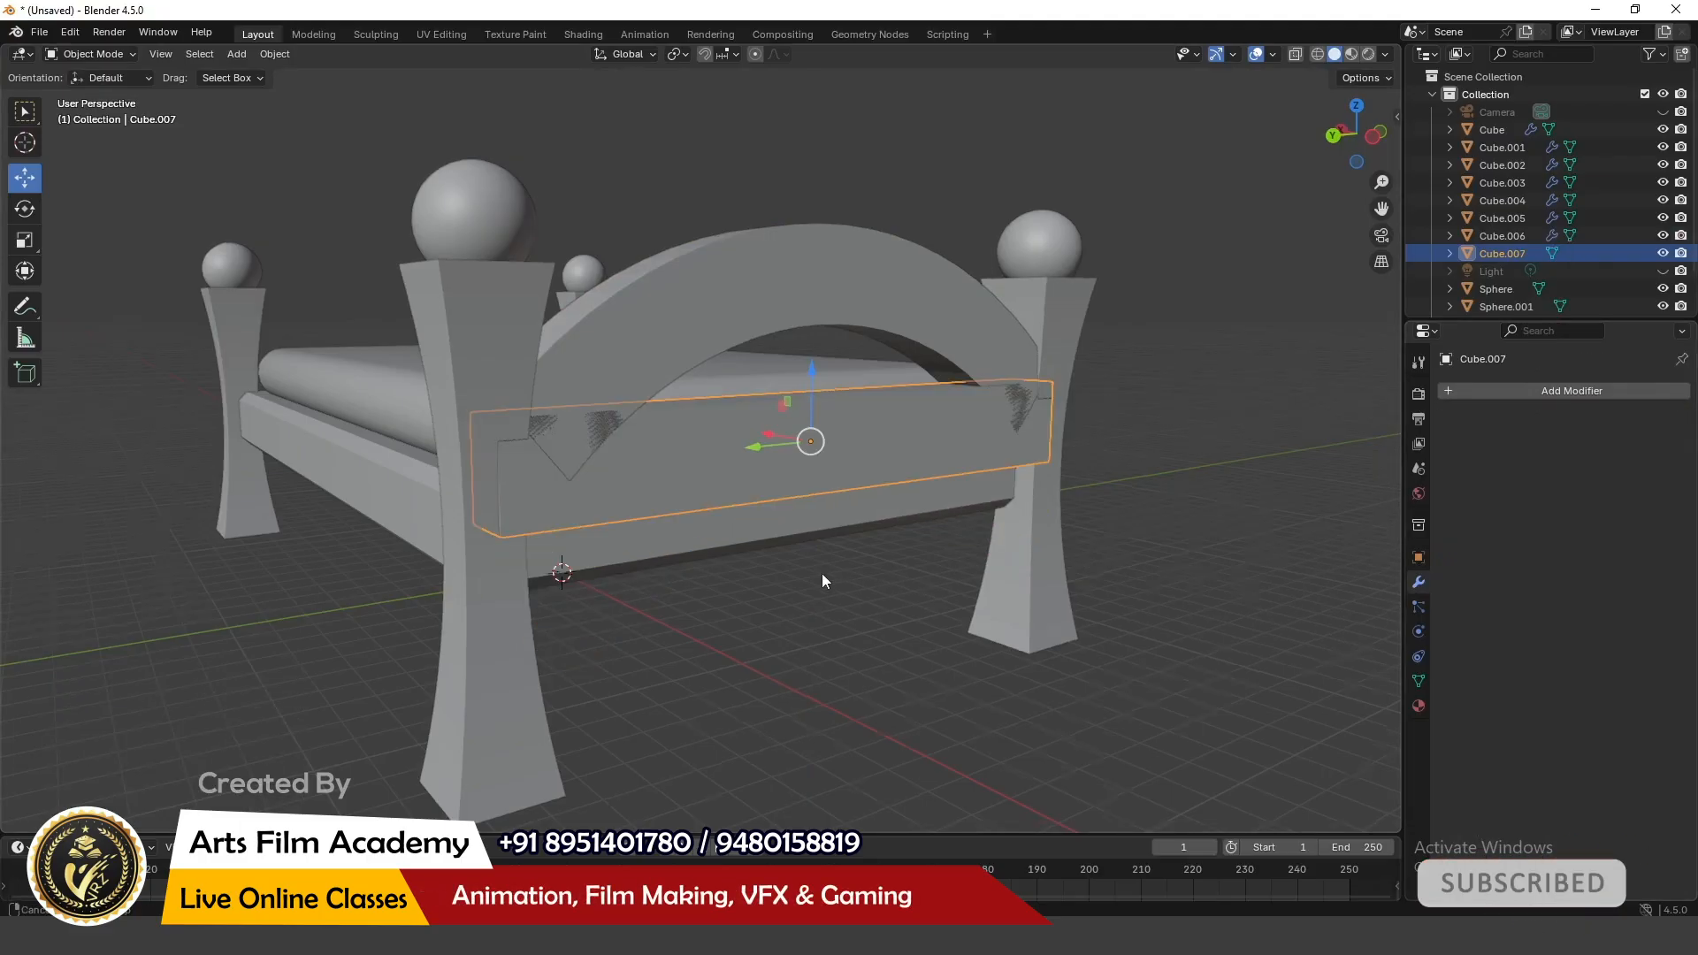
{"action": "middle_click_drag", "start_coordinate": [820, 573], "coordinate": [794, 580]}
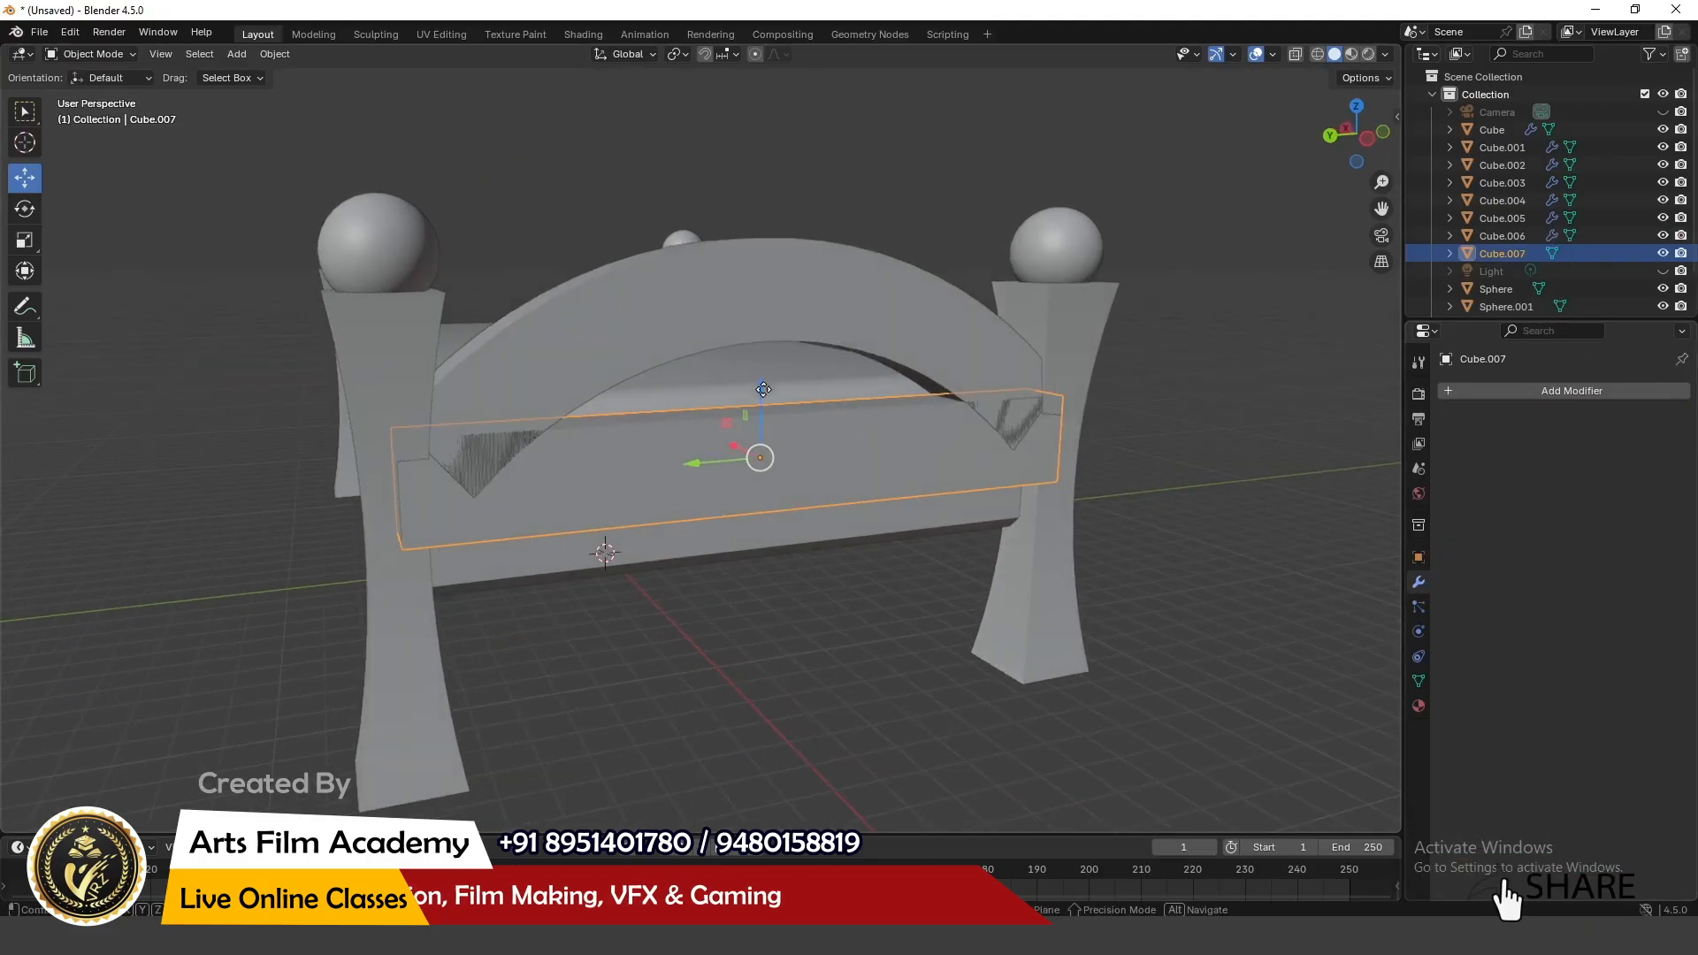
{"action": "left_click_drag", "start_coordinate": [762, 405], "coordinate": [768, 368]}
{"action": "middle_click_drag", "start_coordinate": [660, 539], "coordinate": [909, 561]}
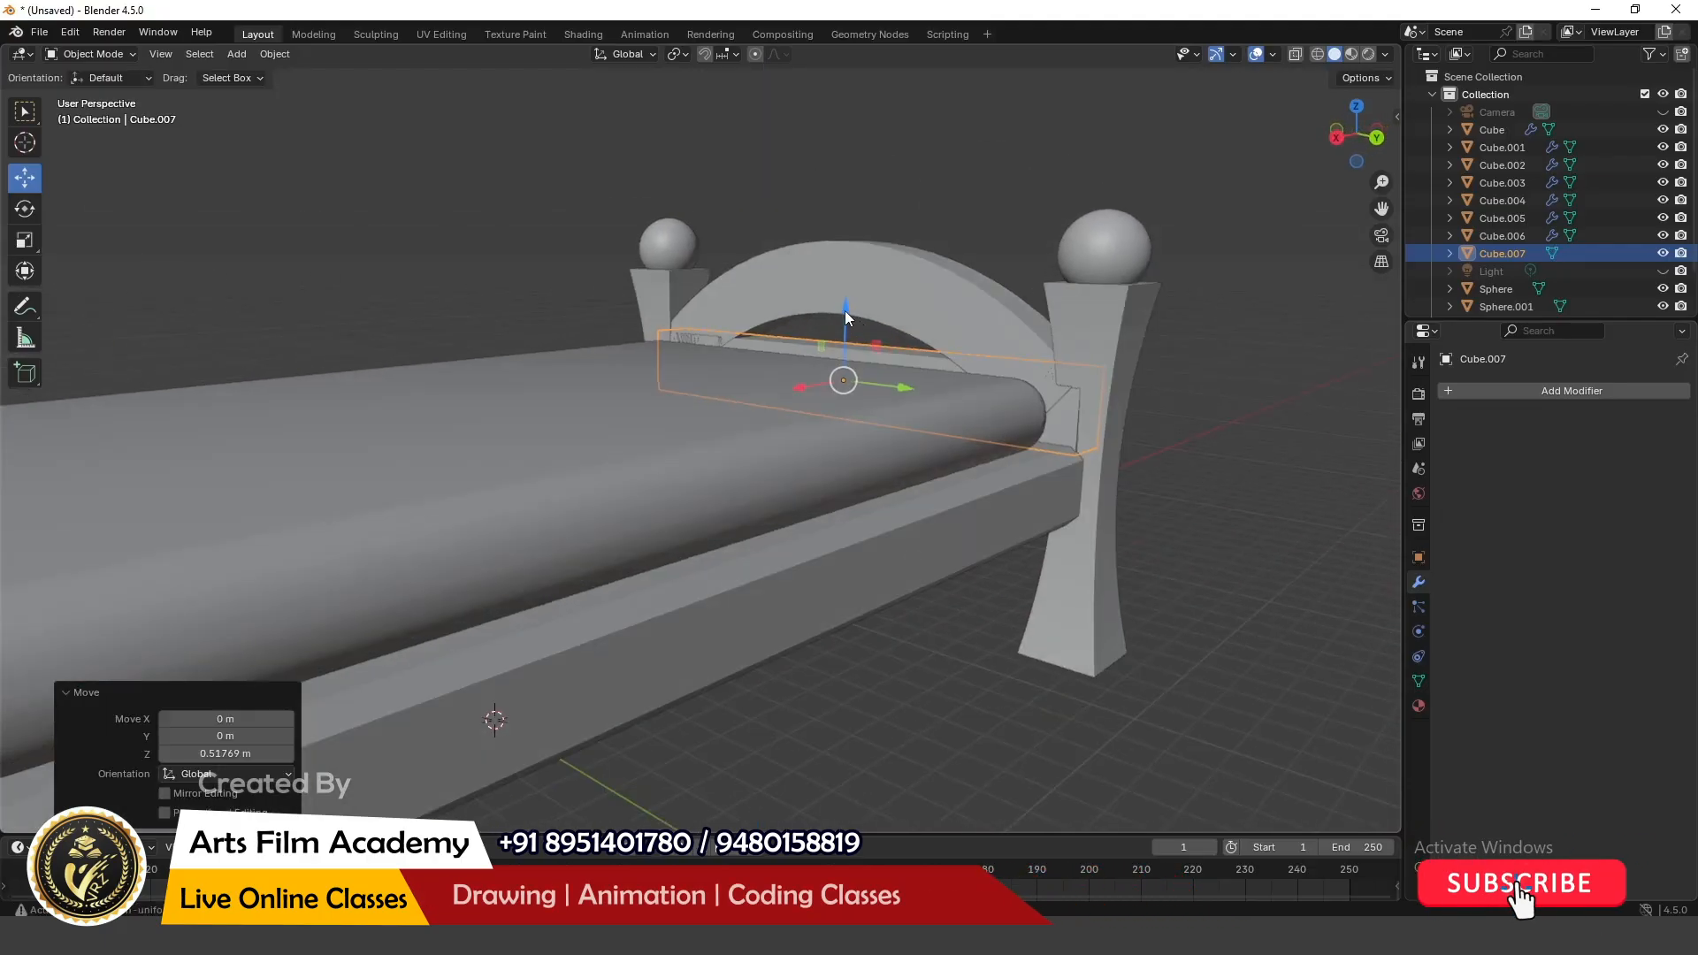
{"action": "left_click_drag", "start_coordinate": [845, 311], "coordinate": [849, 299]}
{"action": "middle_click_drag", "start_coordinate": [1043, 411], "coordinate": [1242, 453]}
{"action": "left_click", "coordinate": [1242, 453]}
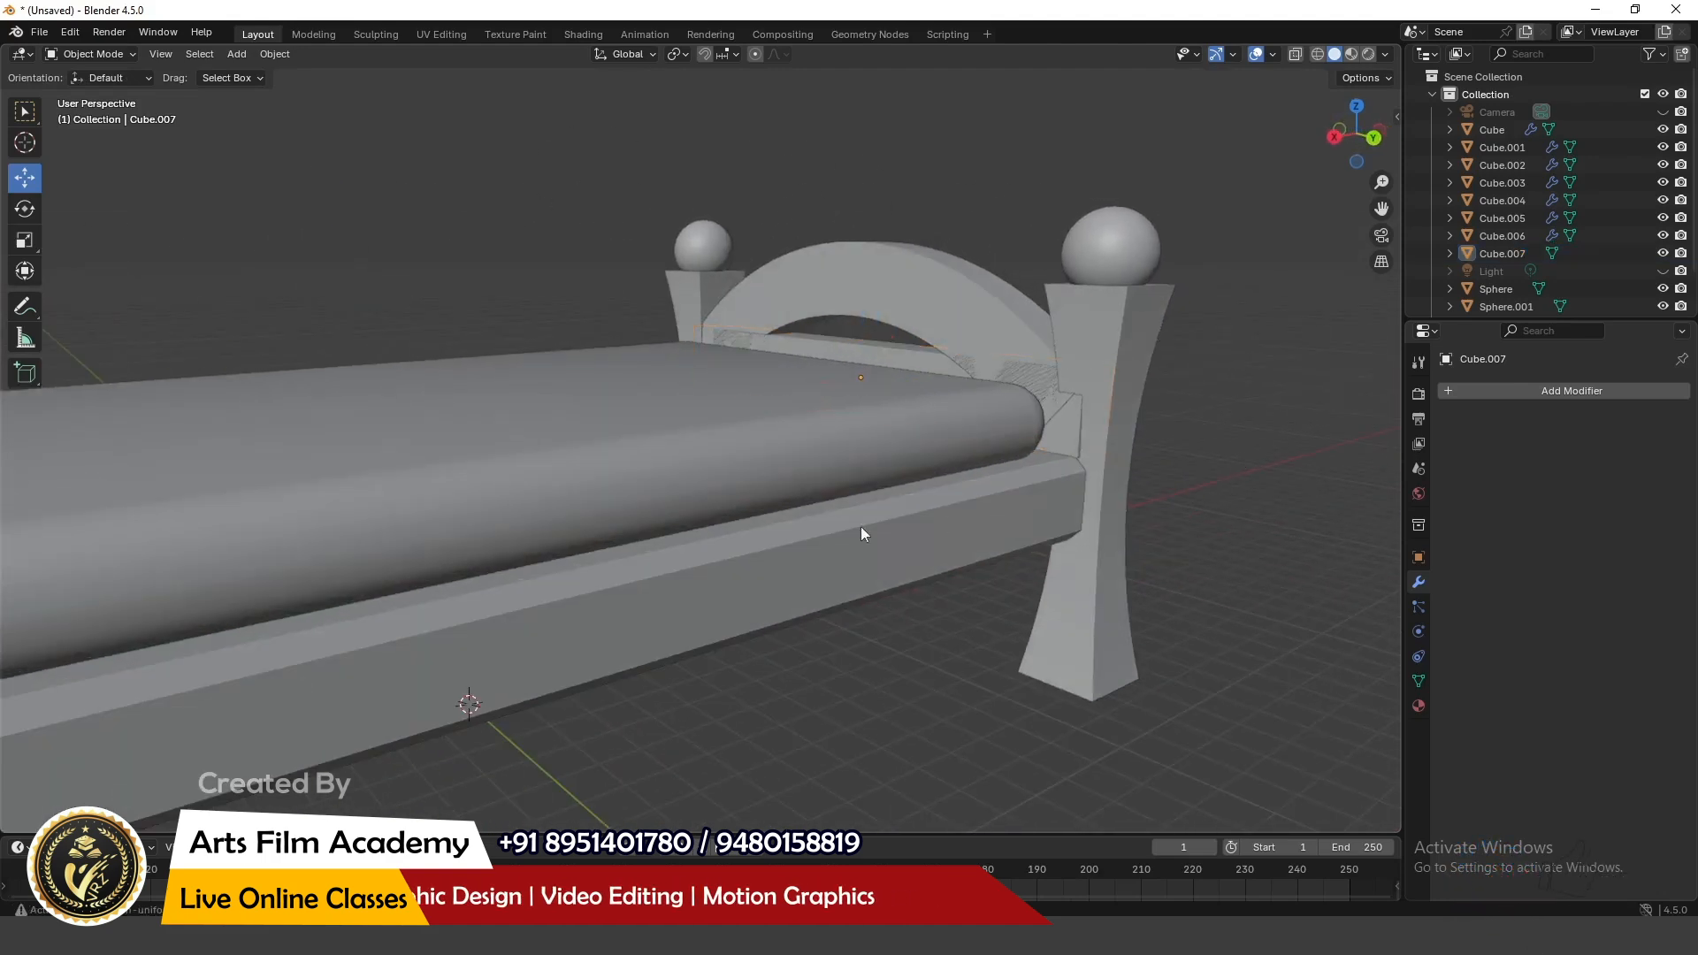
{"action": "scroll", "coordinate": [889, 528], "scroll_direction": "up", "scroll_amount": 5}
{"action": "scroll", "coordinate": [889, 529], "scroll_direction": "down", "scroll_amount": 5}
{"action": "middle_click_drag", "start_coordinate": [812, 539], "coordinate": [615, 527]}
{"action": "scroll", "coordinate": [560, 468], "scroll_direction": "up", "scroll_amount": 3}
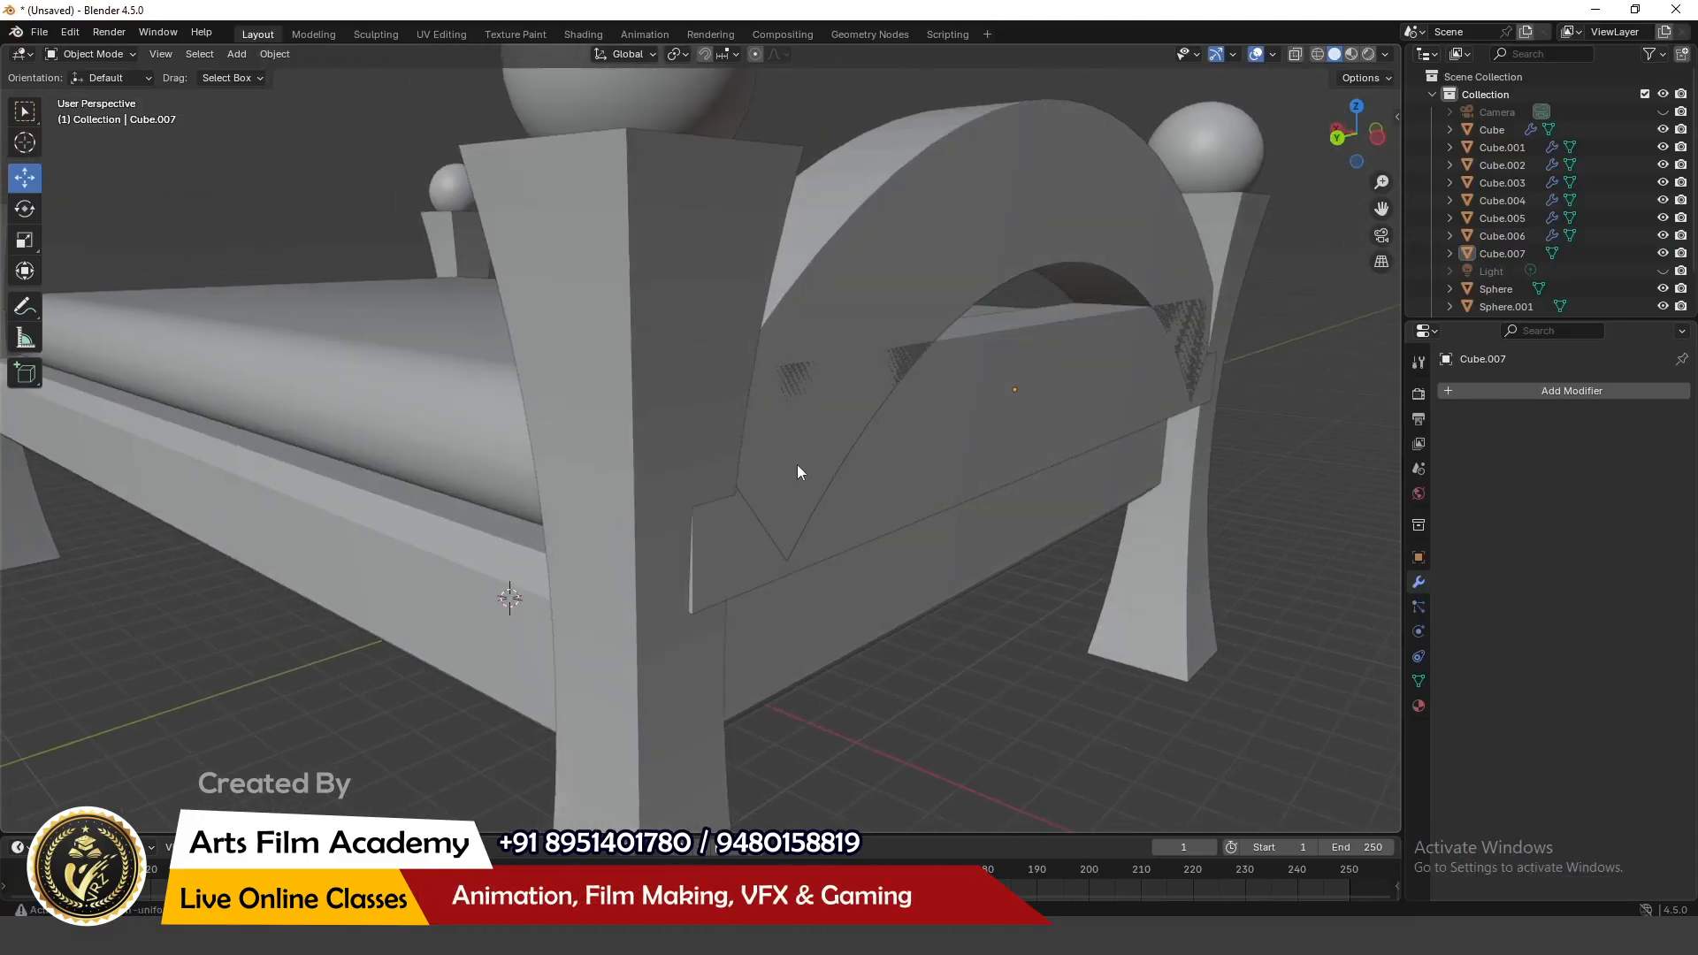
{"action": "middle_click_drag", "start_coordinate": [724, 573], "coordinate": [681, 573]}
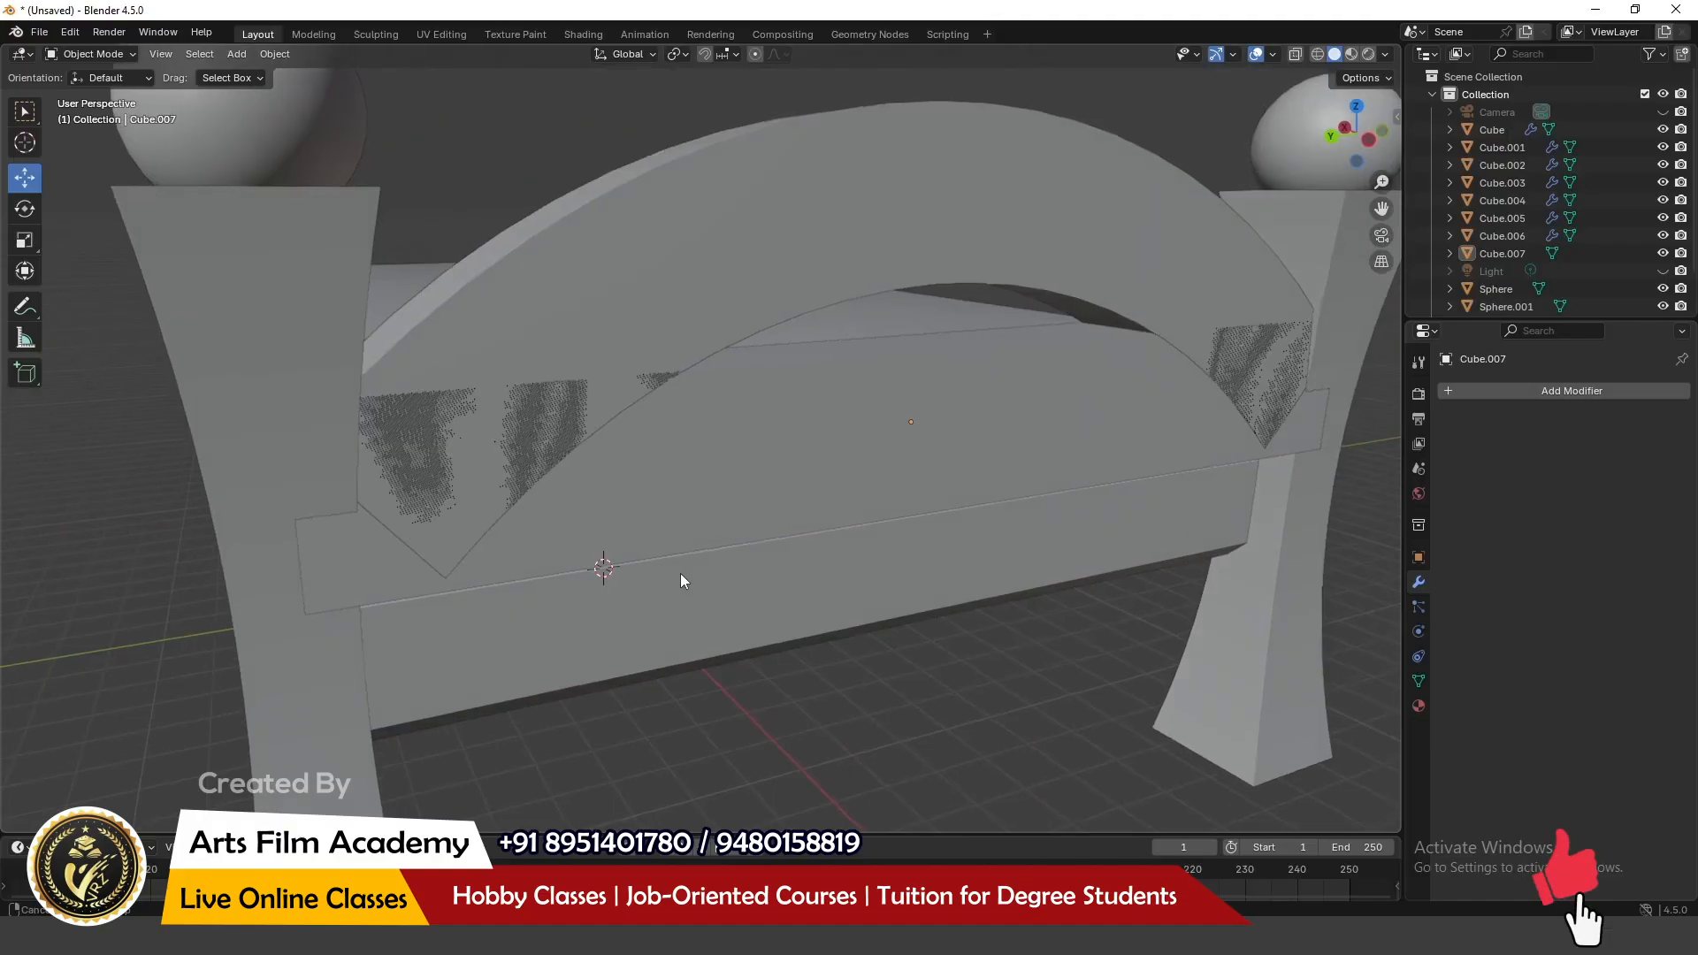
Step: Try to join the arch and the straight board into one object
{"action": "left_click", "coordinate": [591, 316]}
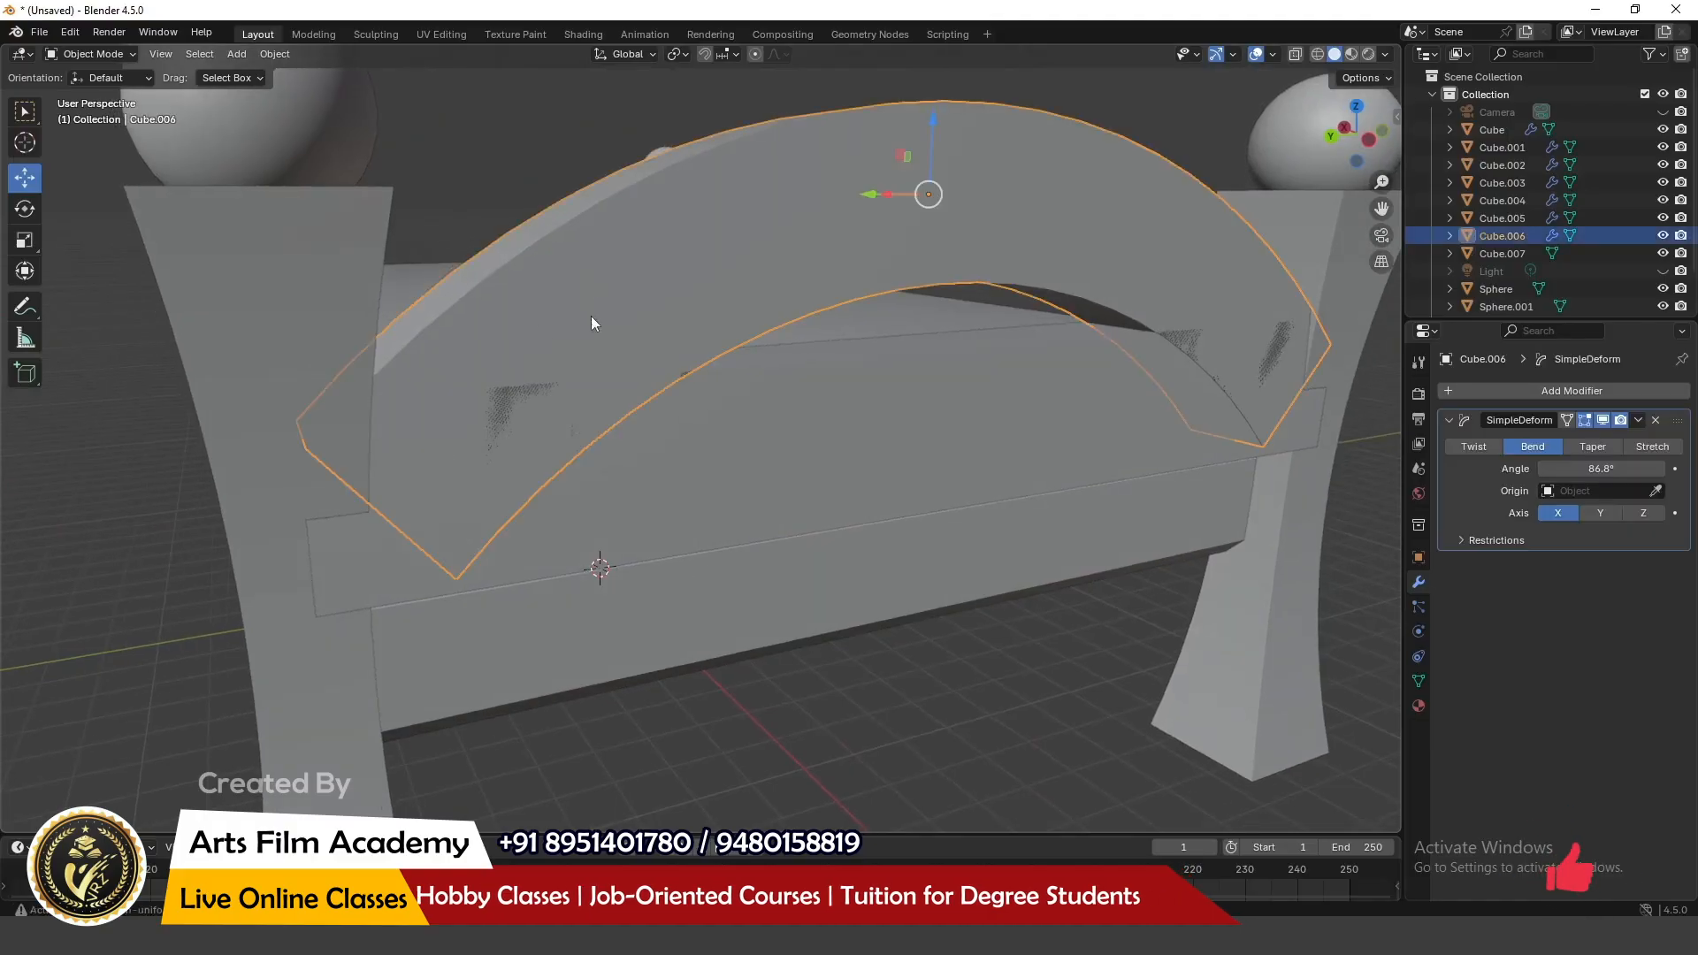
{"action": "left_click", "coordinate": [668, 482], "text": "shift"}
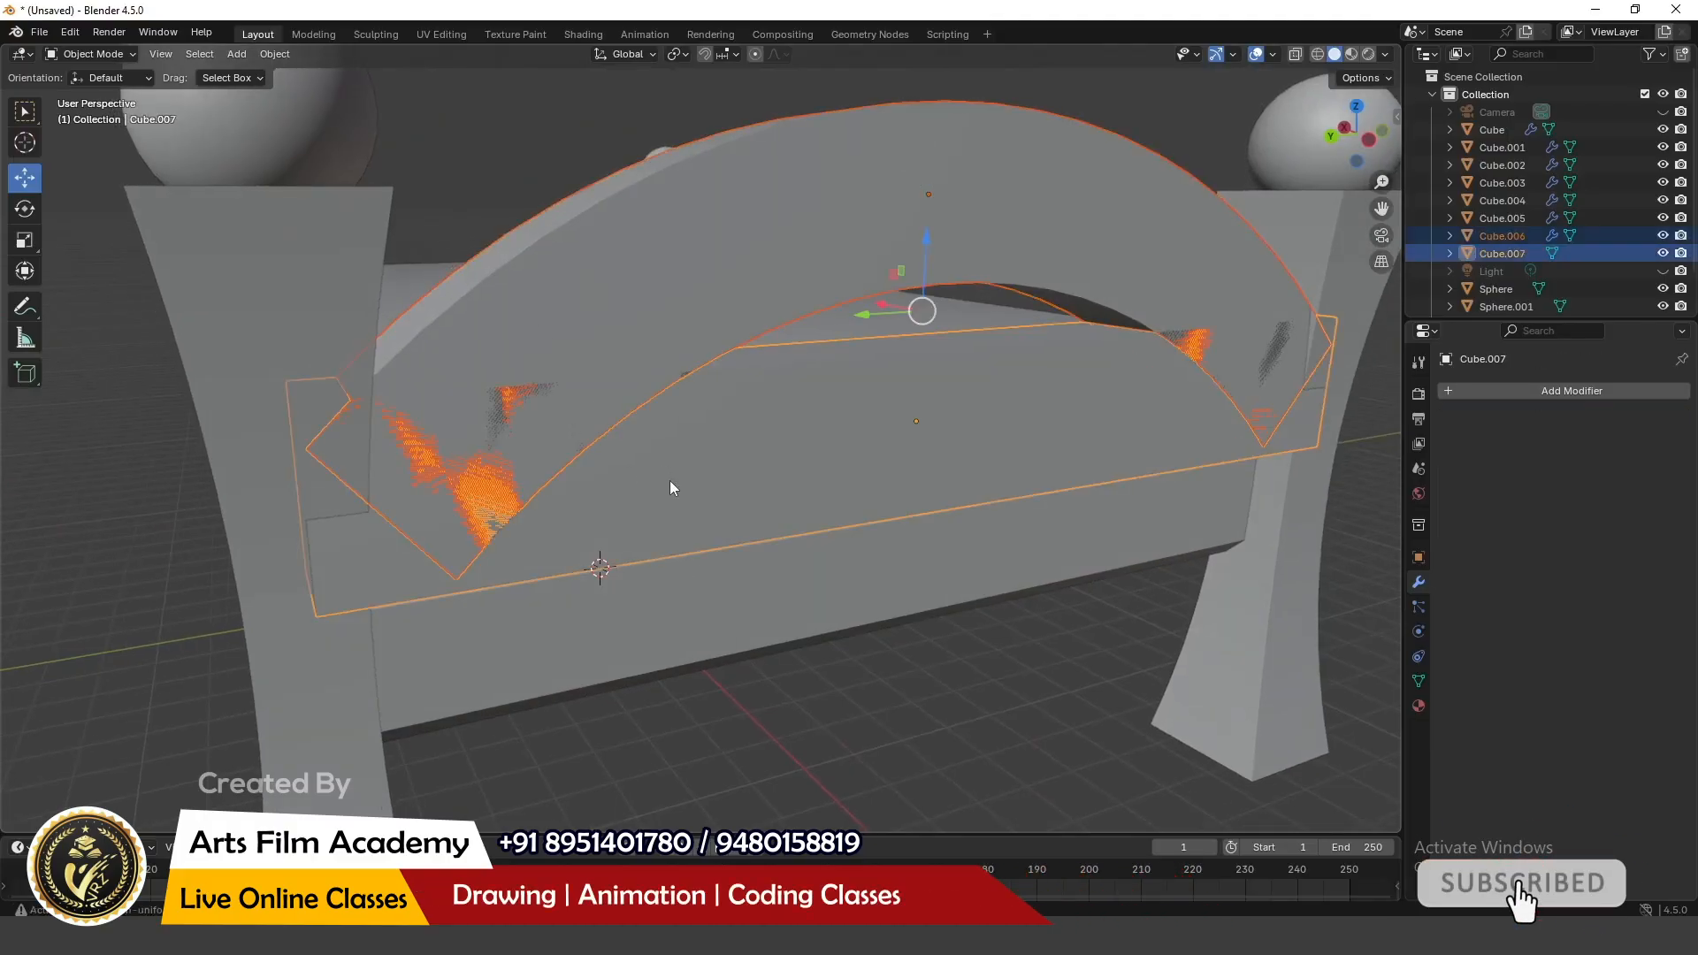
{"action": "key", "text": "ctrl+j"}
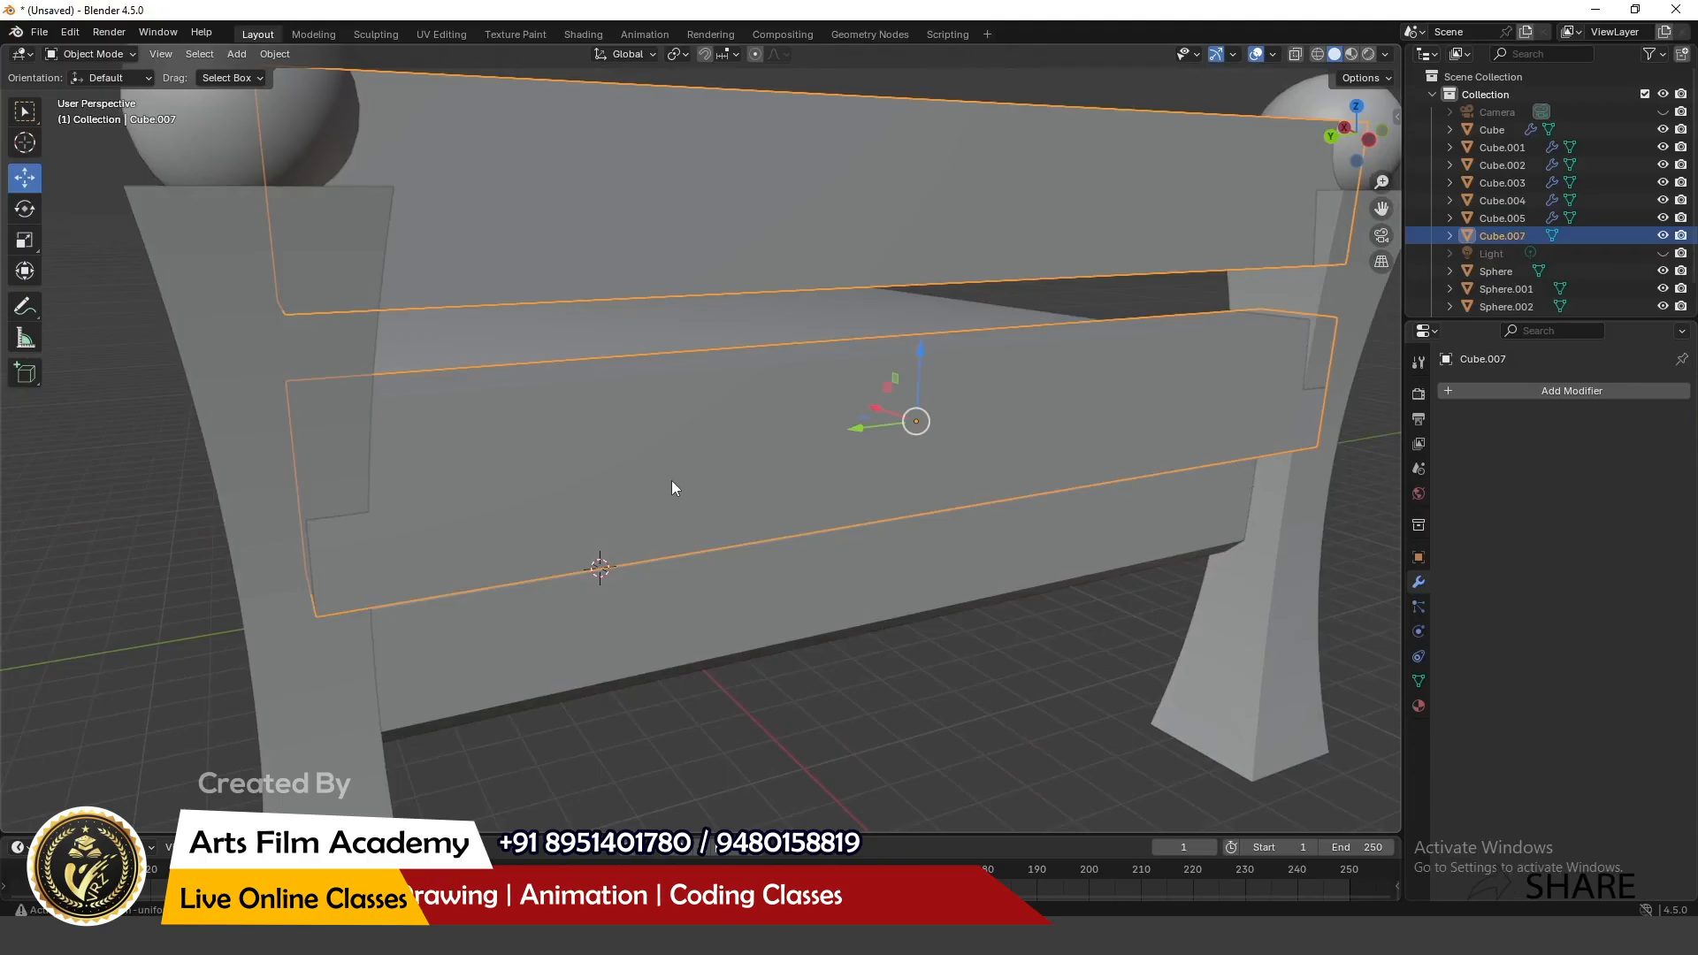
{"action": "key", "text": "ctrl+z"}
{"action": "middle_click_drag", "start_coordinate": [779, 536], "coordinate": [830, 520]}
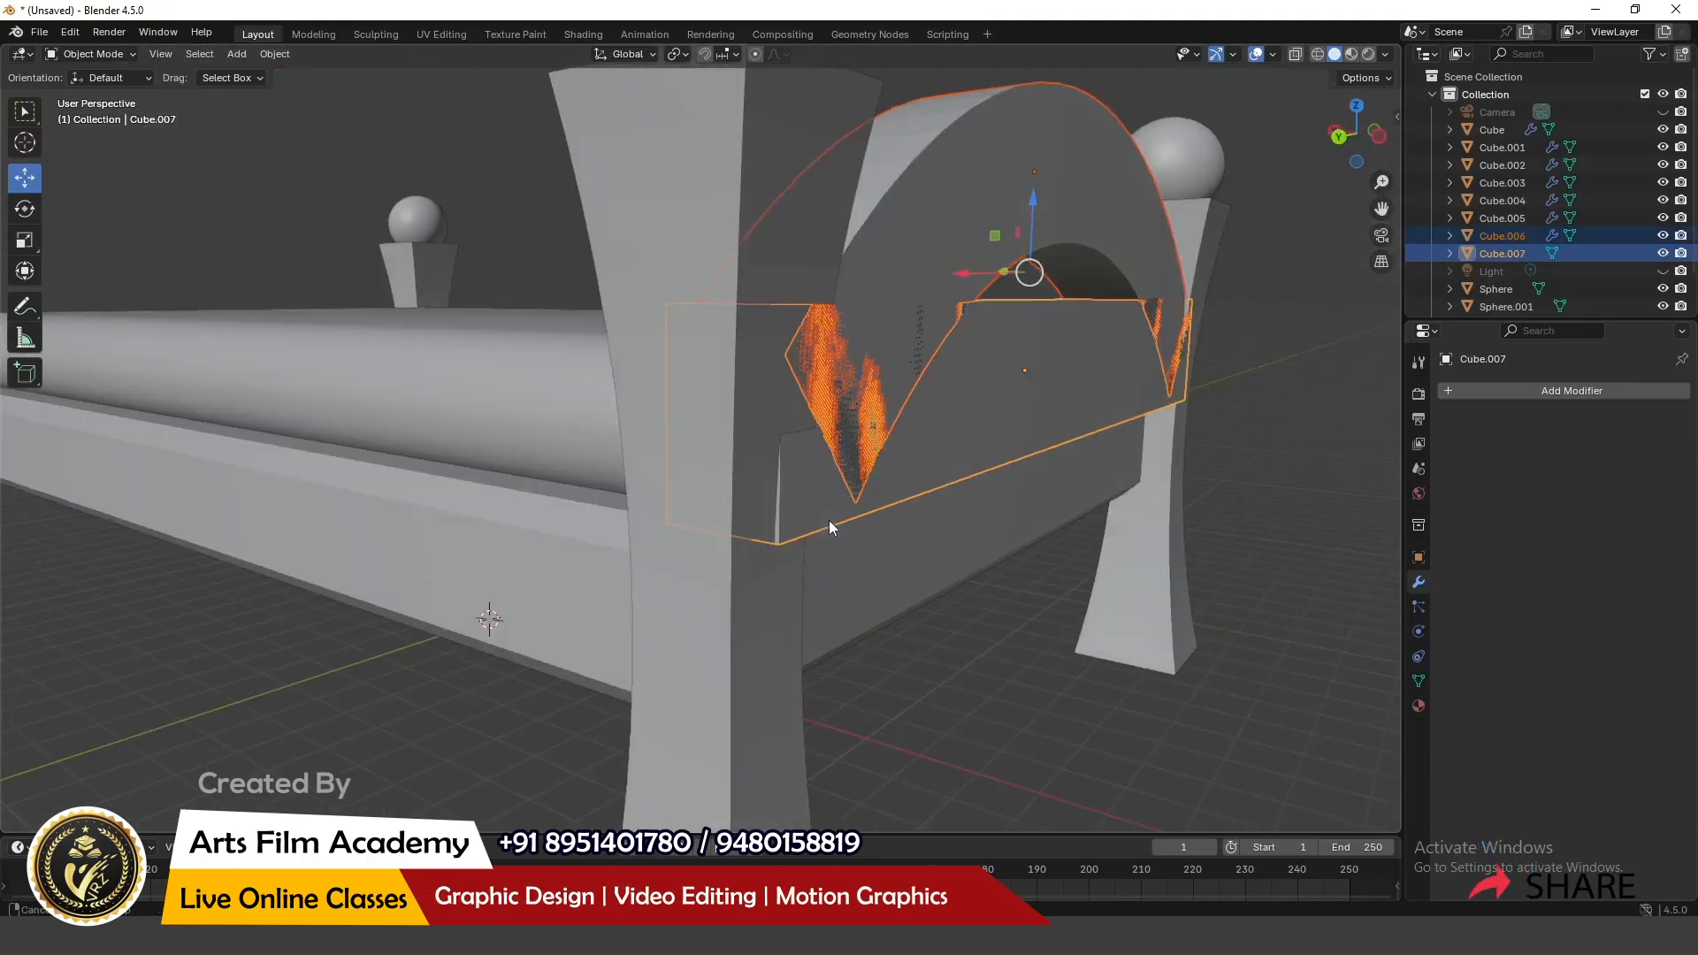
{"action": "left_click", "coordinate": [1011, 700]}
Step: Apply the Simple Deform modifier on the arch to make its bend permanent
{"action": "scroll", "coordinate": [888, 477], "scroll_direction": "down", "scroll_amount": 3}
{"action": "middle_click_drag", "start_coordinate": [883, 453], "coordinate": [929, 406]}
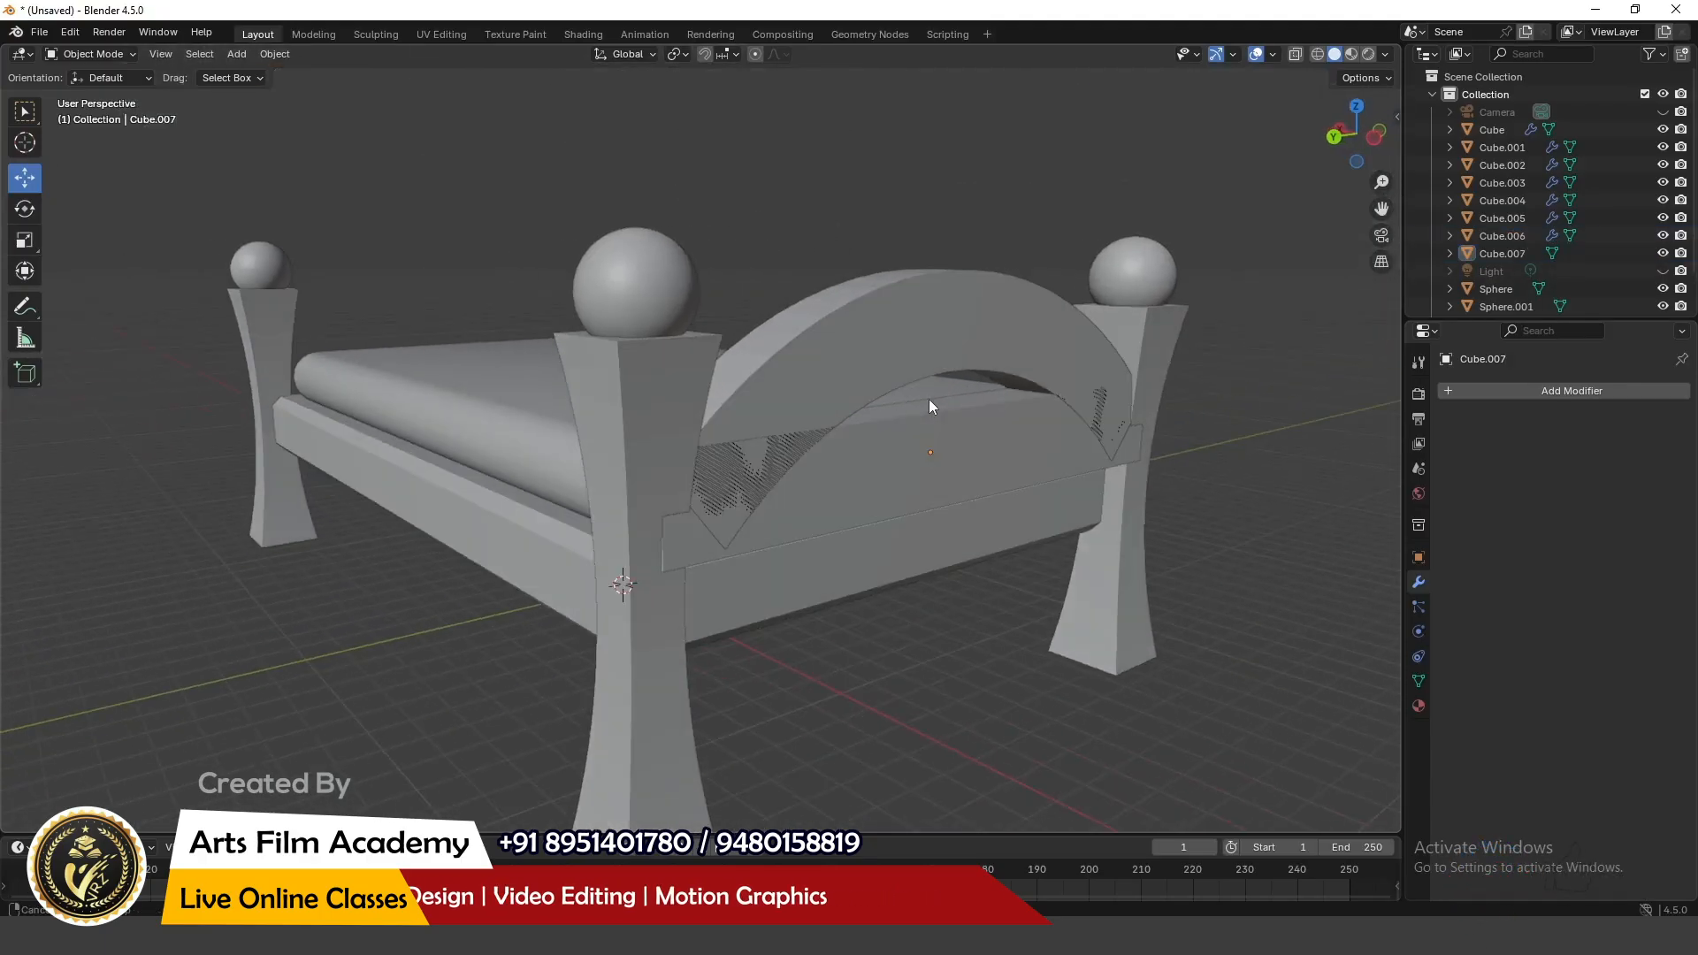
{"action": "left_click", "coordinate": [906, 329]}
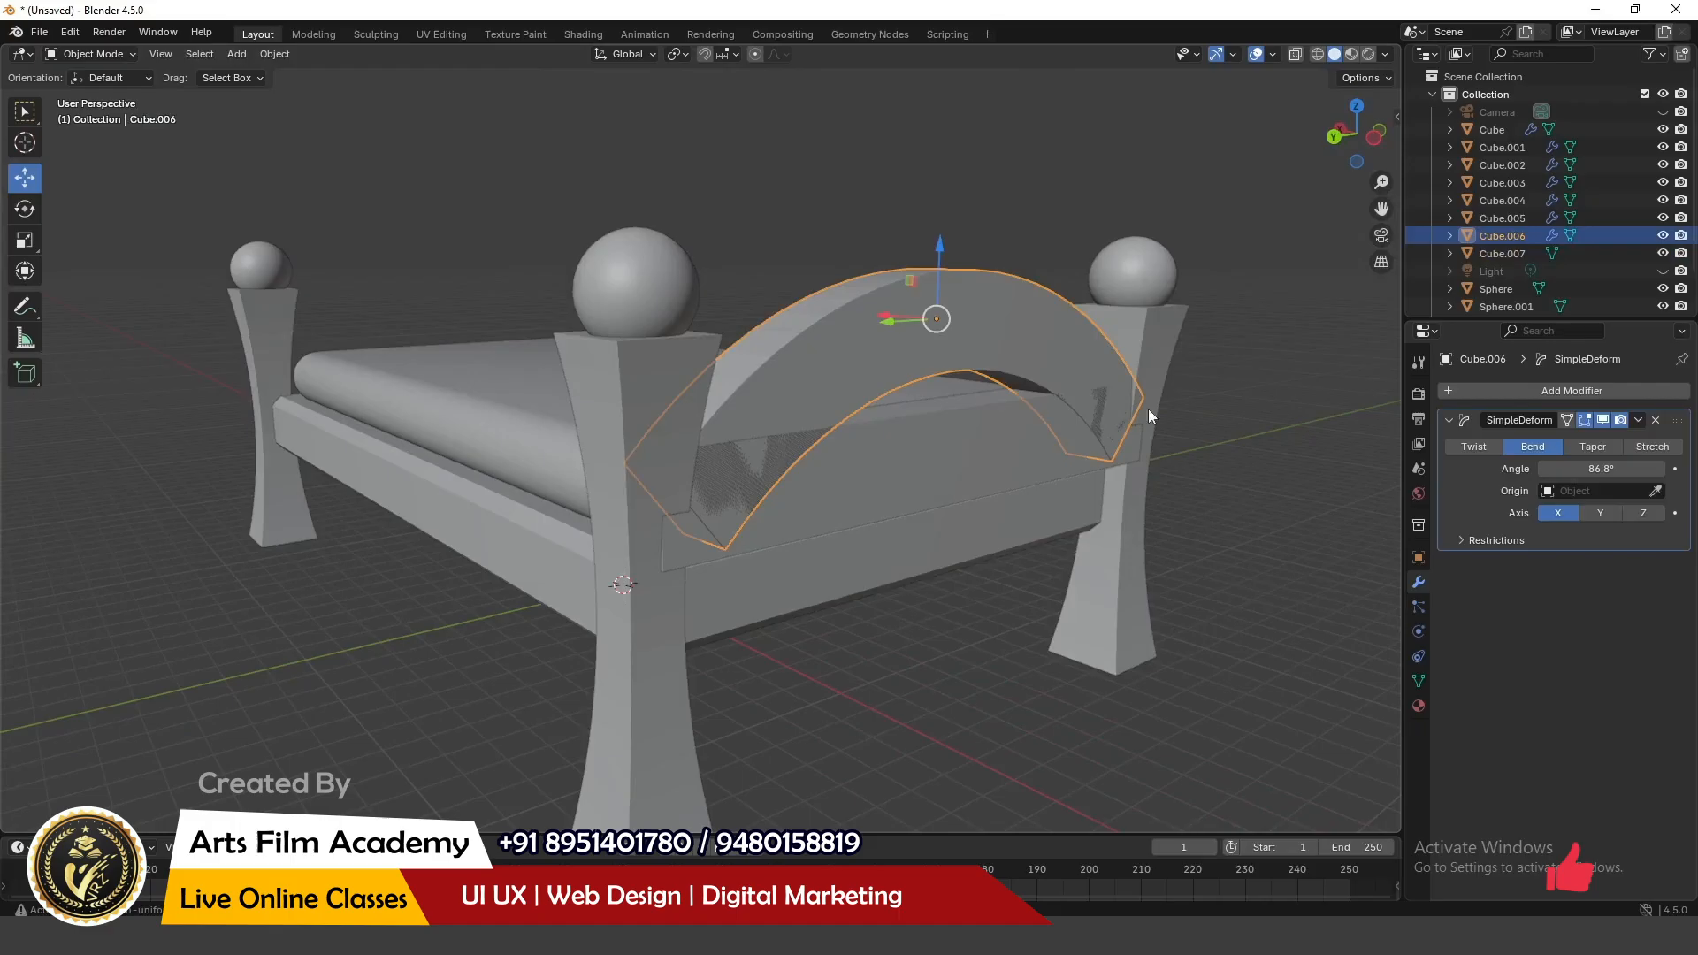
{"action": "left_click", "coordinate": [1639, 420]}
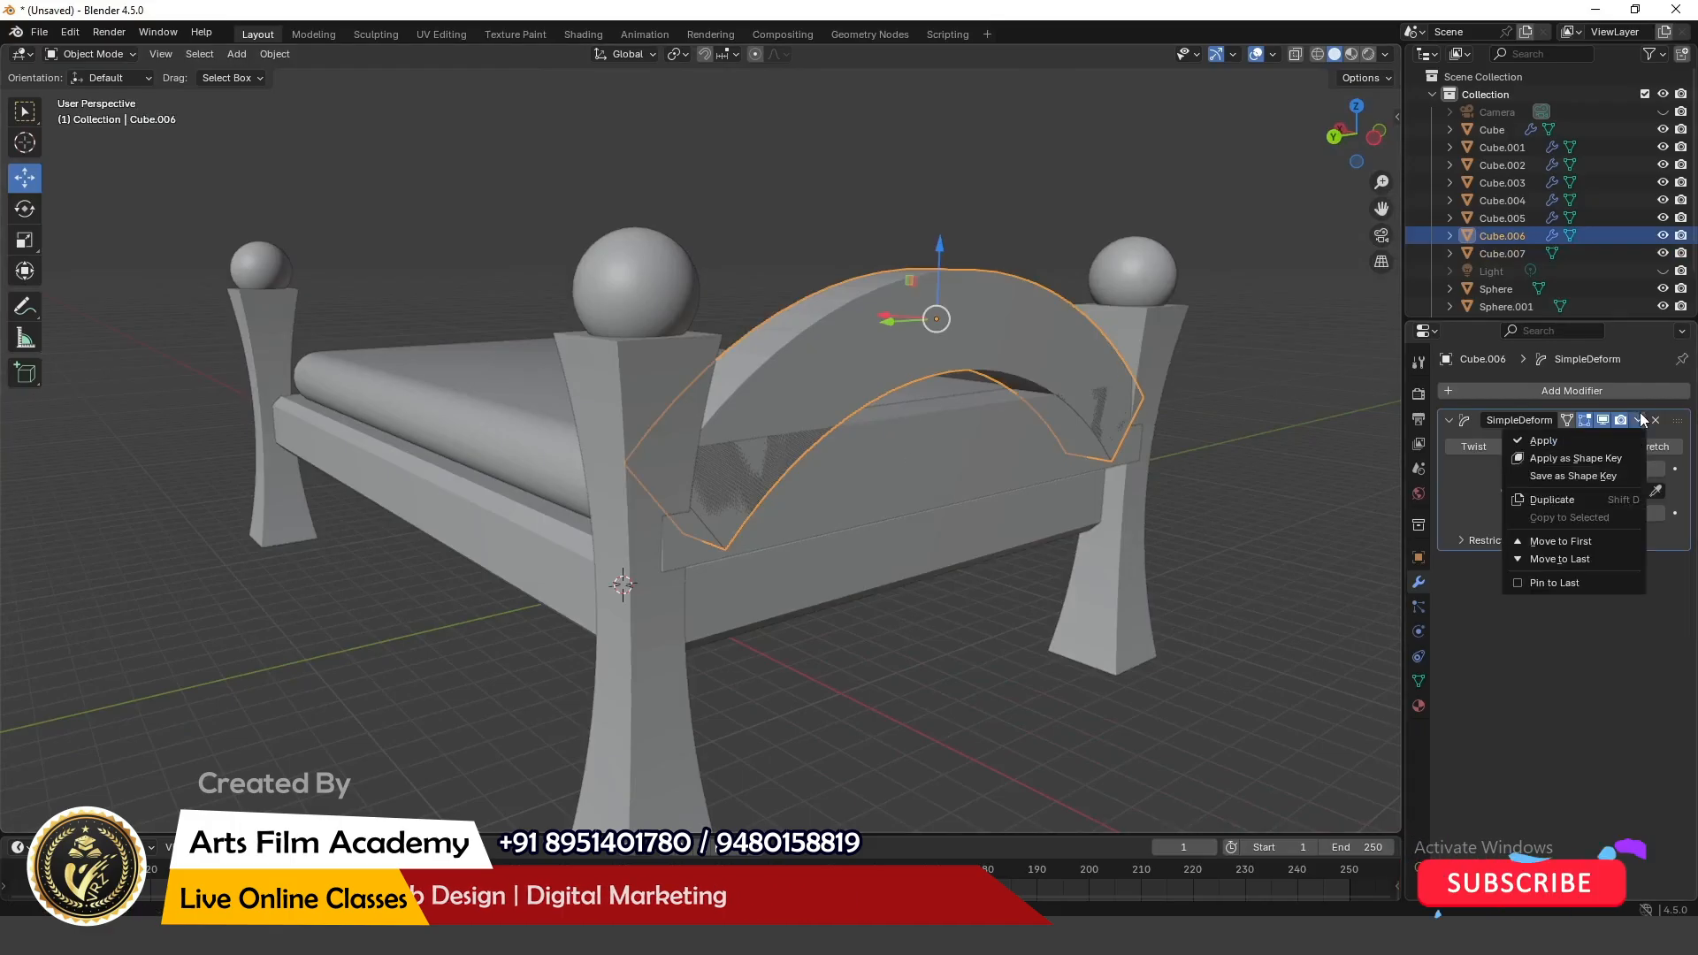
{"action": "left_click", "coordinate": [1554, 441]}
Step: Merge the straight board and the arch into one end panel with a Boolean operation, keeping the arch as the active object
{"action": "left_click", "coordinate": [900, 485]}
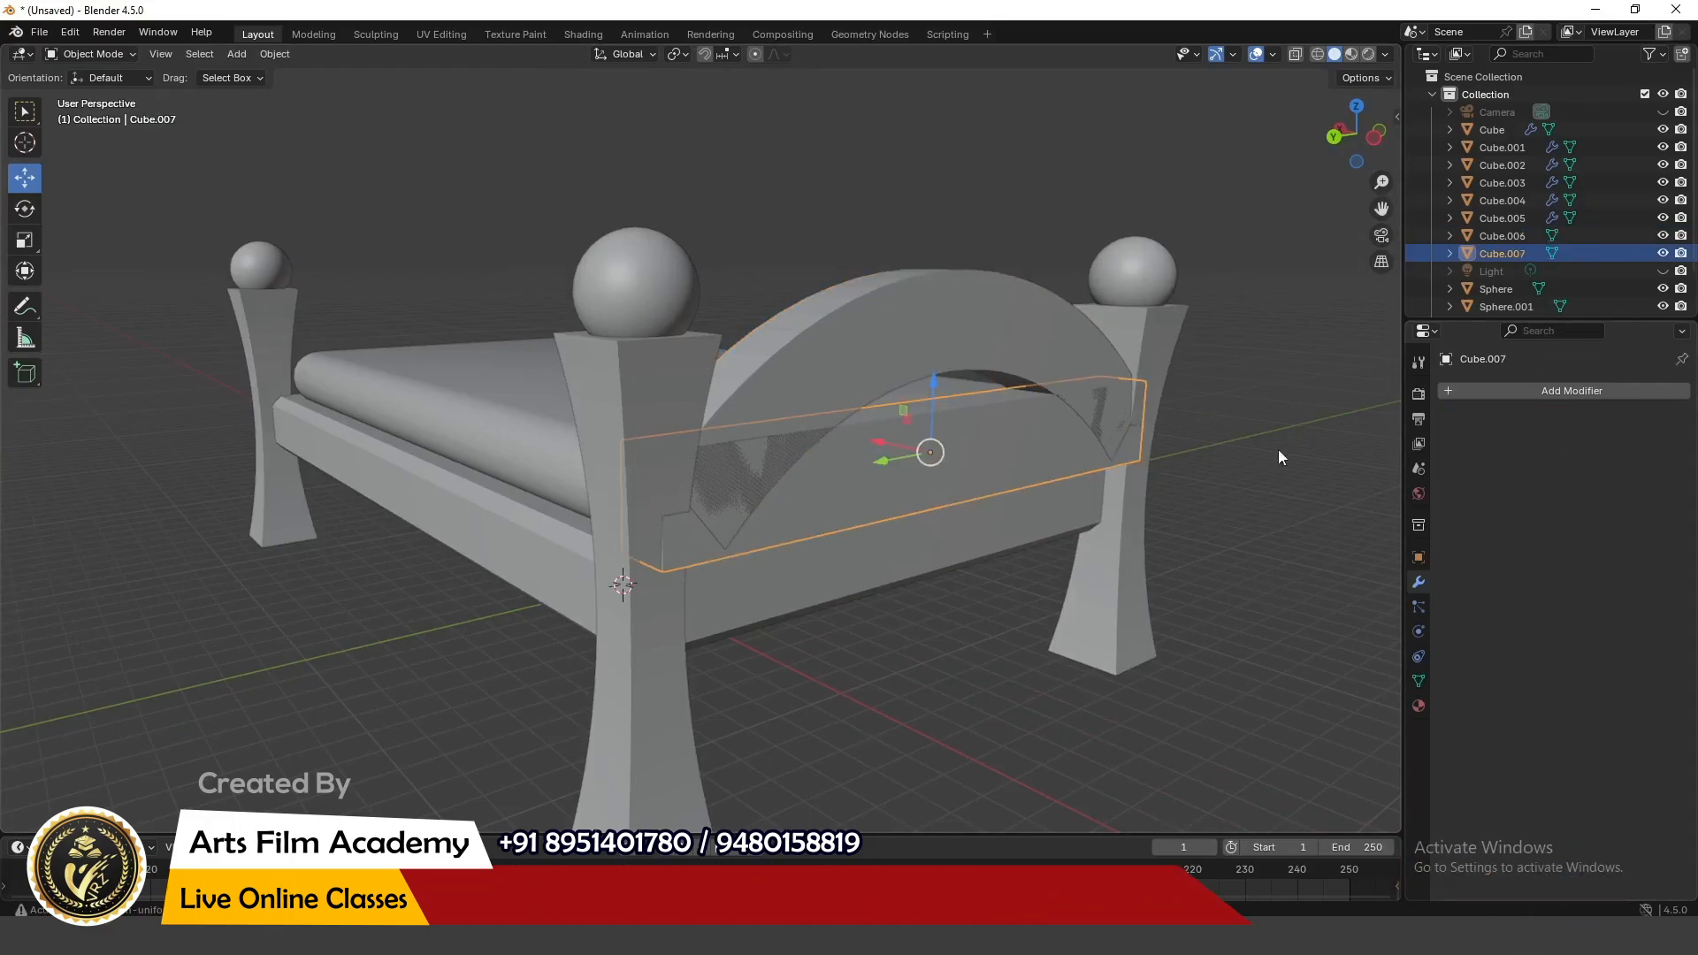
{"action": "left_click", "coordinate": [861, 354], "text": "shift"}
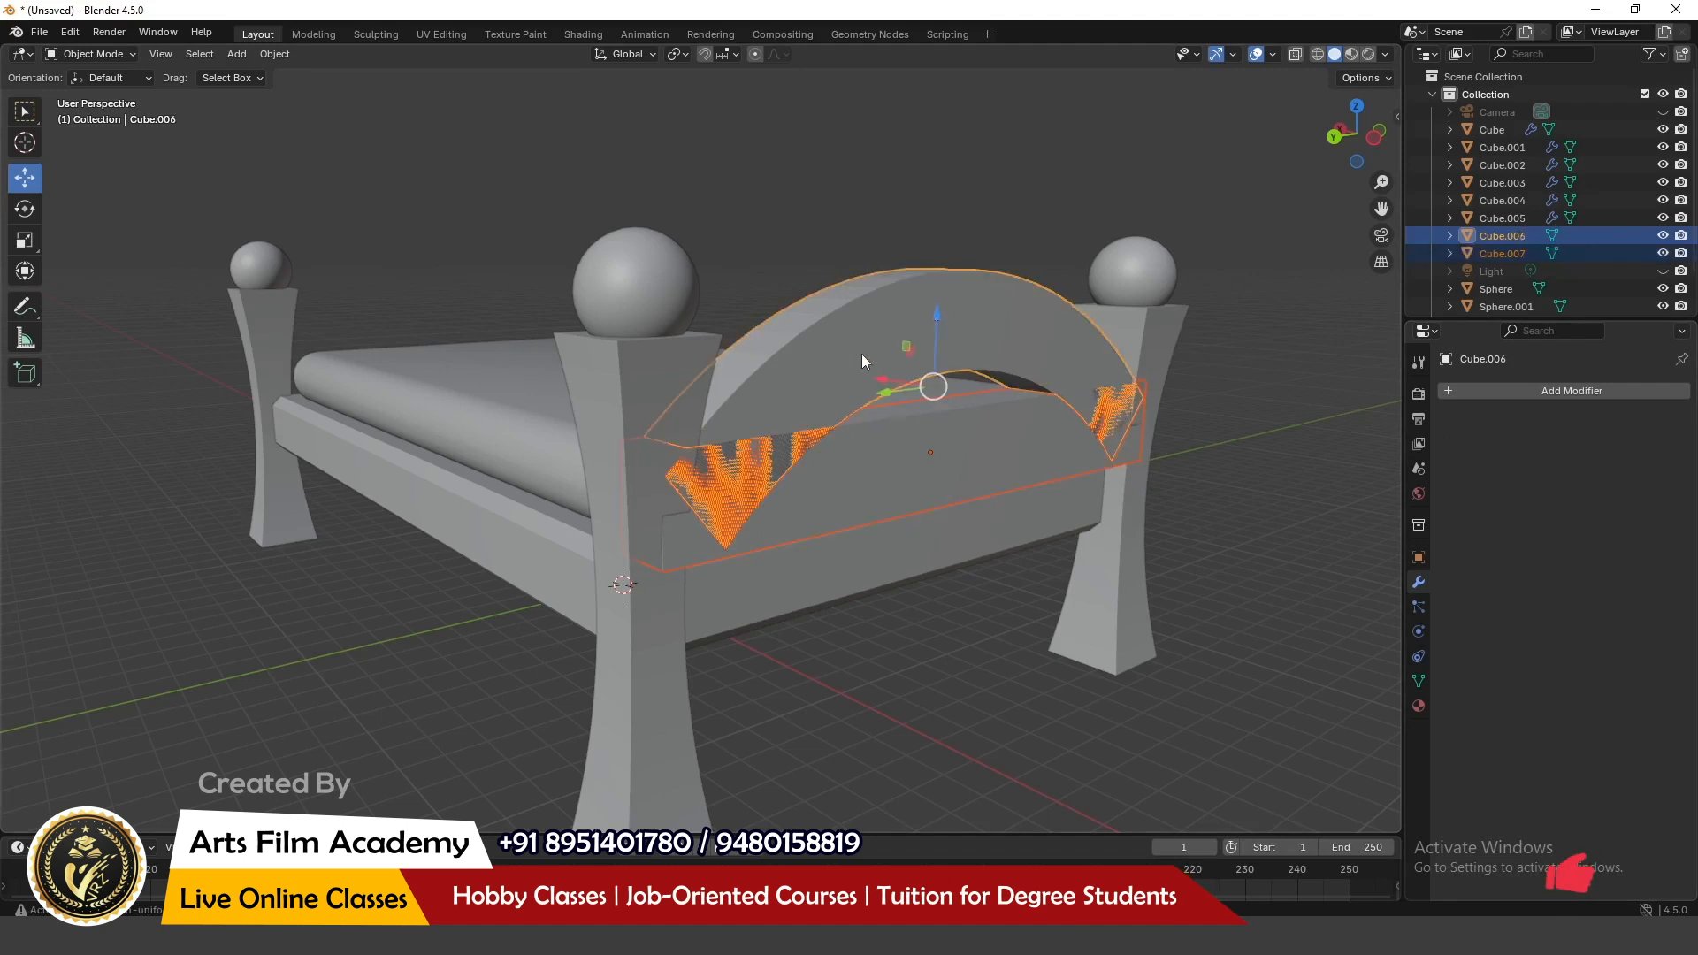
{"action": "key", "text": "ctrl+KP_Subtract"}
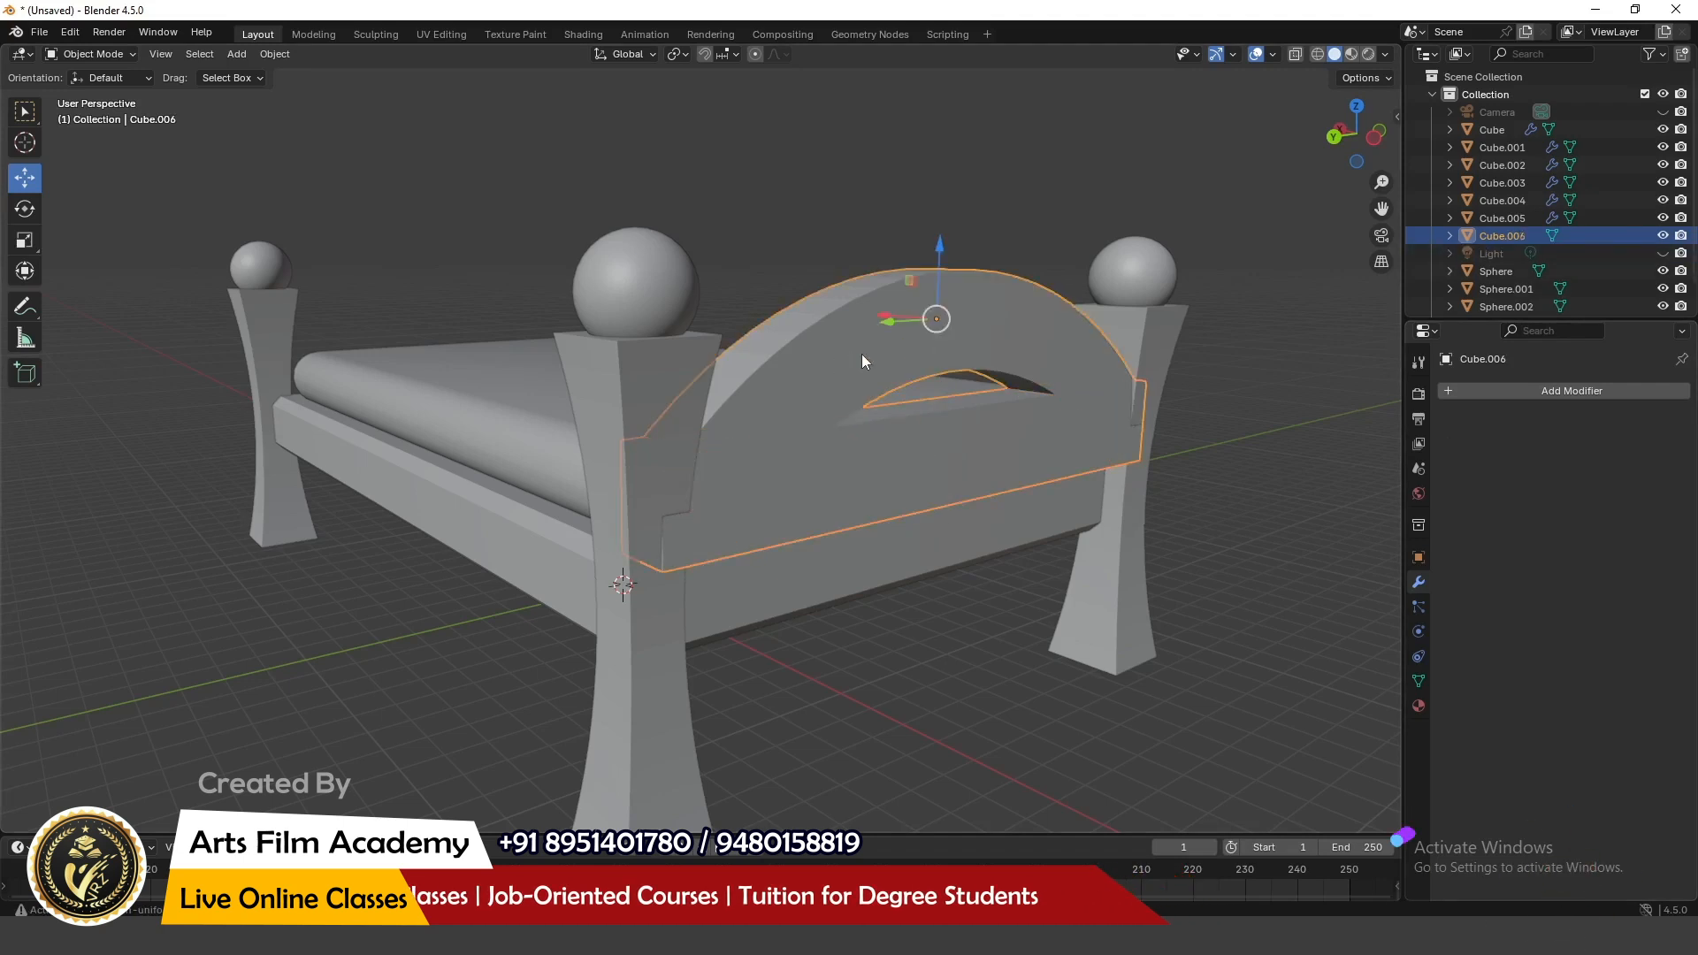
{"action": "middle_click_drag", "start_coordinate": [809, 644], "coordinate": [840, 656]}
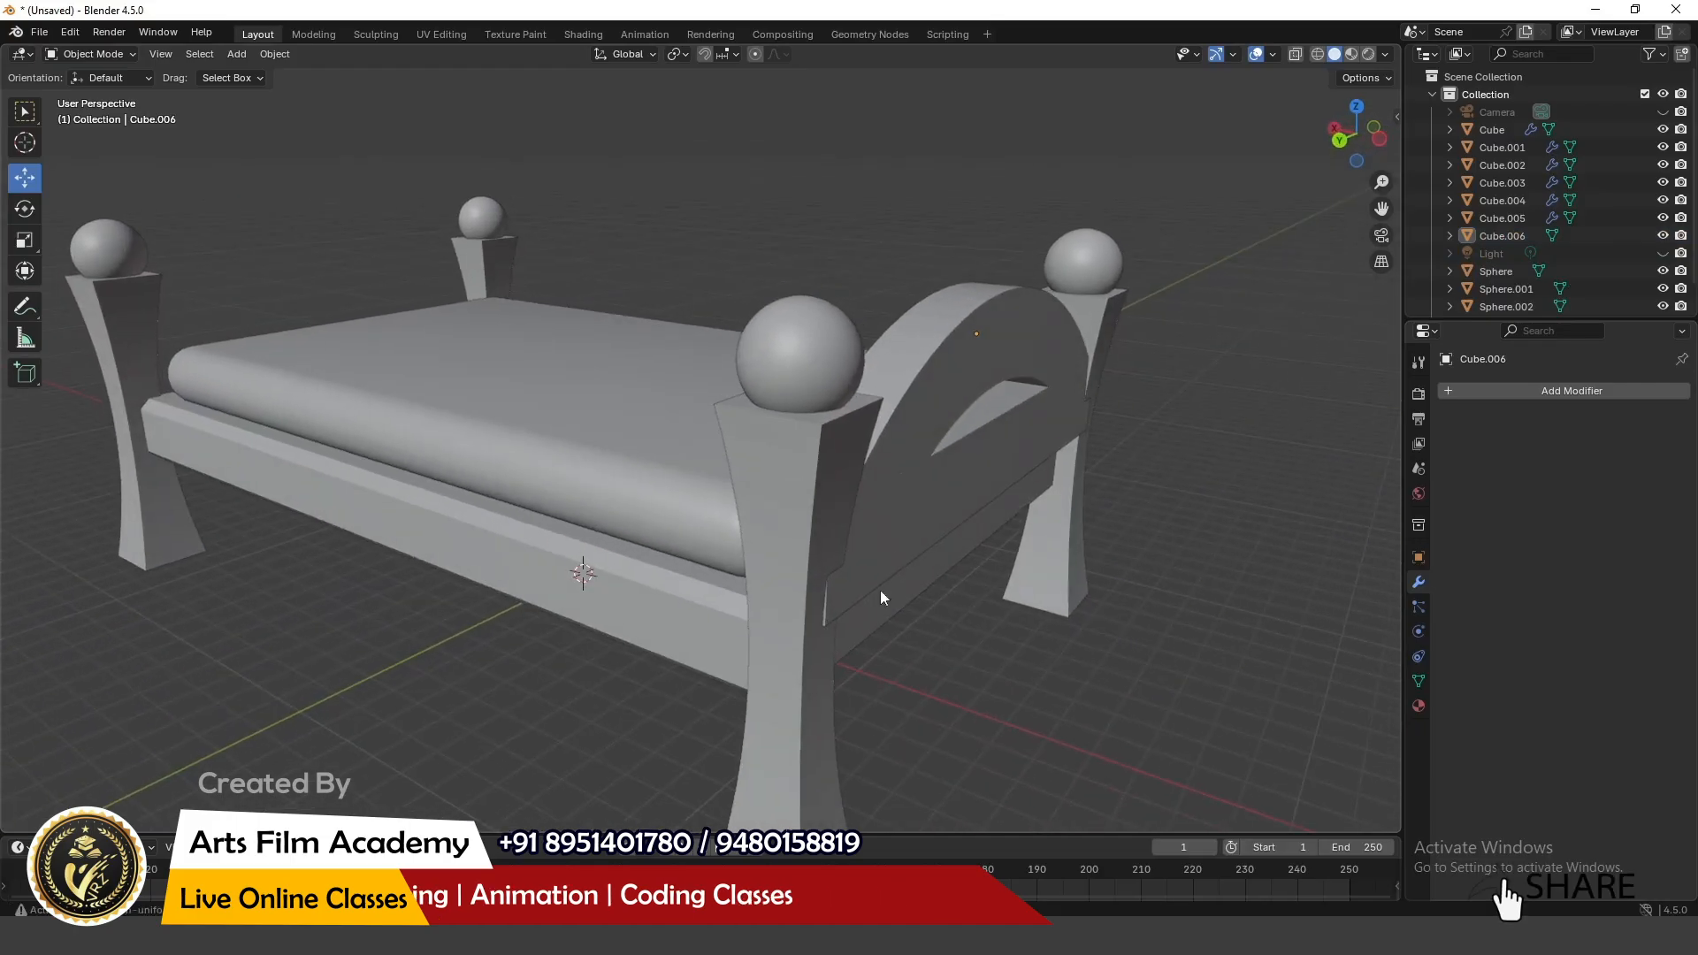
Step: Thin the merged arched end panel by scaling it to 0.782 along X
{"action": "left_click", "coordinate": [898, 540]}
{"action": "left_click", "coordinate": [25, 240]}
{"action": "left_click_drag", "start_coordinate": [911, 324], "coordinate": [925, 327]}
{"action": "middle_click_drag", "start_coordinate": [1008, 465], "coordinate": [986, 610]}
Step: Create a linked duplicate of the arched panel and move it about 24.93 m along X, between the pillars at the opposite end
{"action": "left_click", "coordinate": [25, 178]}
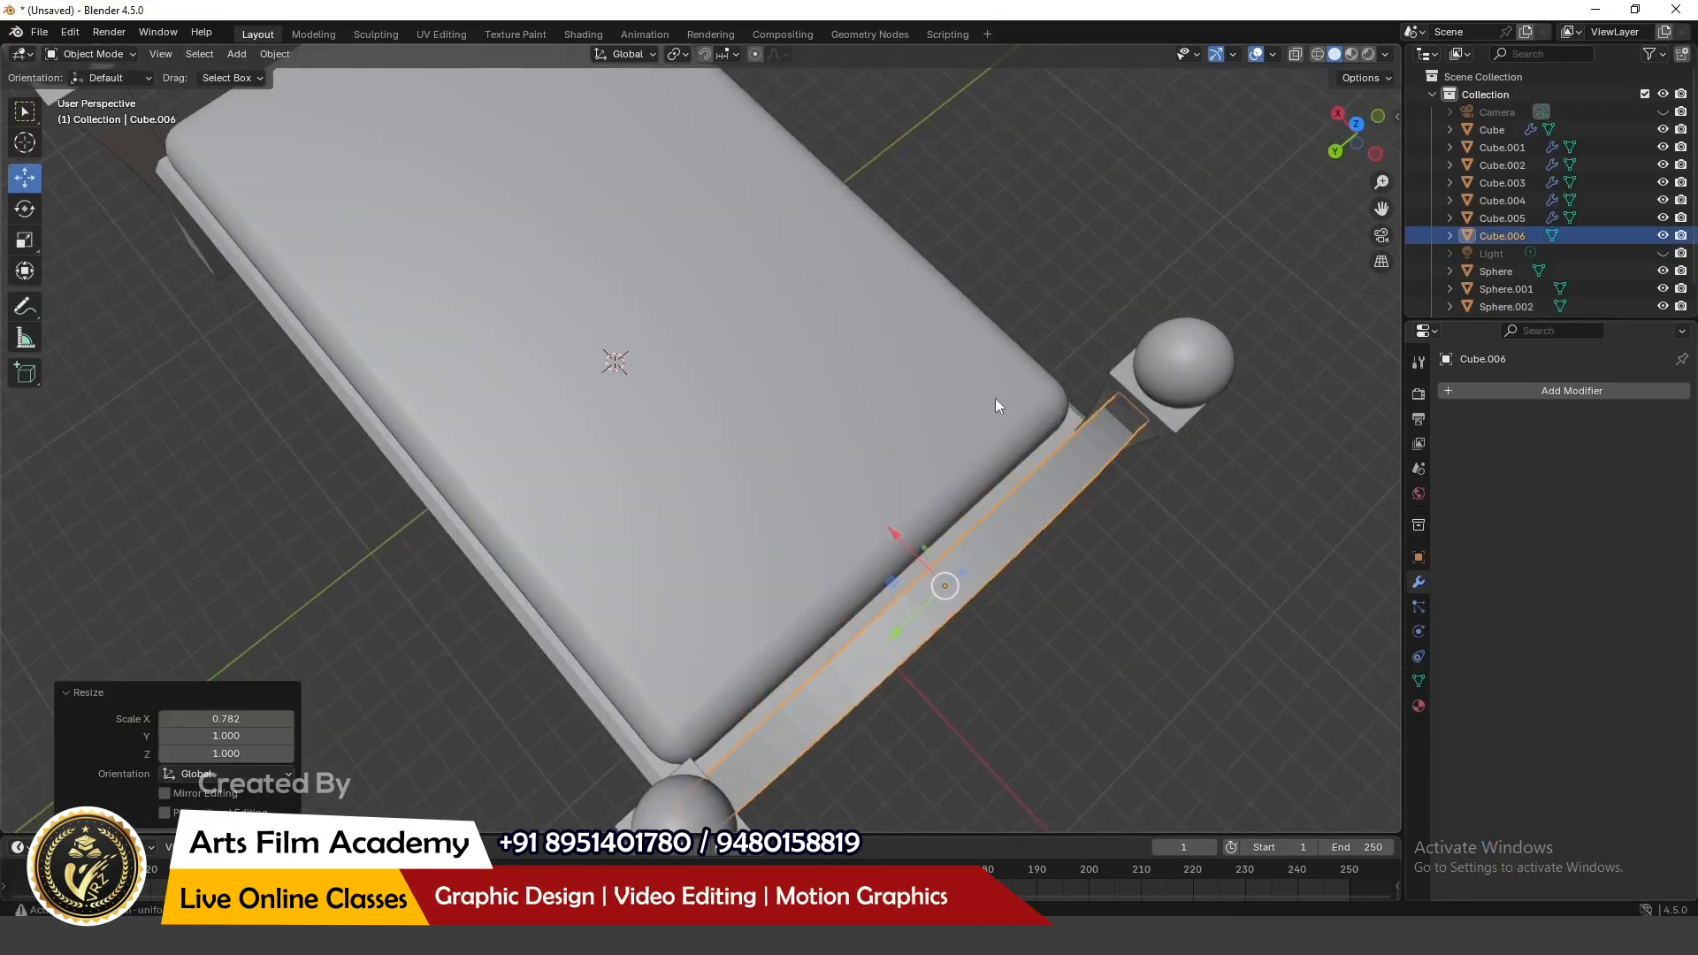
{"action": "scroll", "coordinate": [995, 398], "scroll_direction": "down", "scroll_amount": 3}
{"action": "middle_click_drag", "start_coordinate": [995, 398], "coordinate": [442, 373]}
{"action": "key", "text": "KP_7"}
{"action": "middle_click_drag", "start_coordinate": [864, 334], "coordinate": [826, 240], "text": "shift"}
{"action": "scroll", "coordinate": [412, 501], "scroll_direction": "up", "scroll_amount": 2}
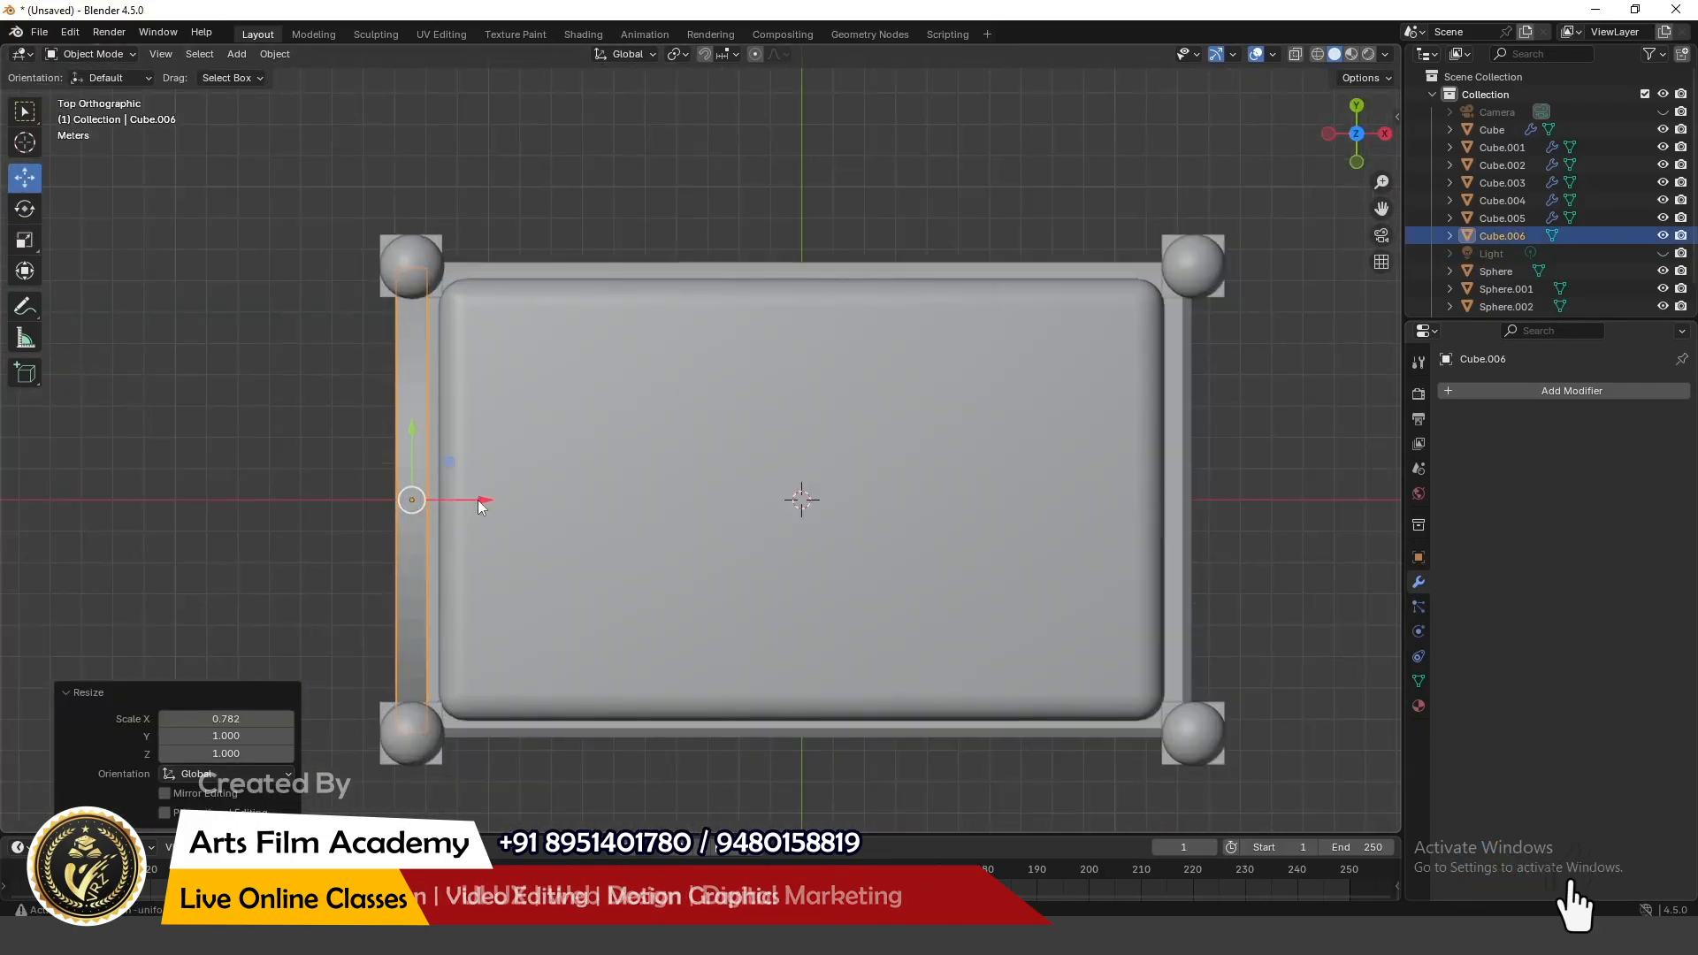
{"action": "key", "text": "alt+d"}
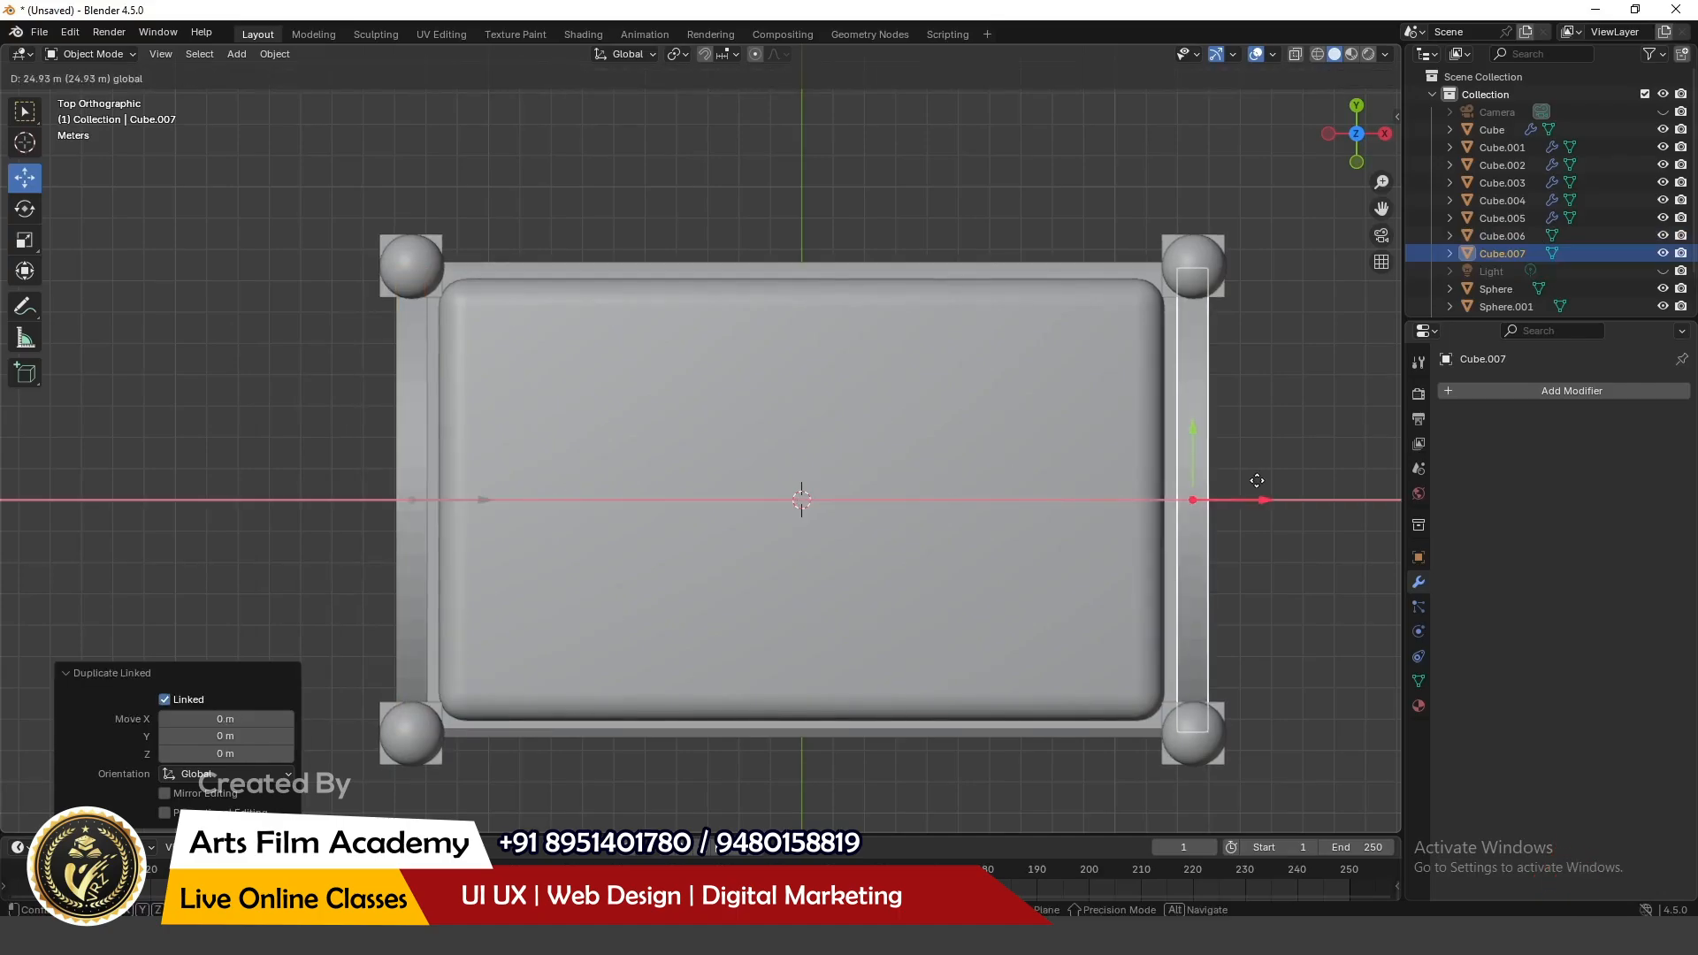
{"action": "left_click_drag", "start_coordinate": [1257, 481], "coordinate": [1257, 480]}
{"action": "middle_click_drag", "start_coordinate": [1243, 521], "coordinate": [1181, 415]}
{"action": "scroll", "coordinate": [1103, 353], "scroll_direction": "down", "scroll_amount": 3}
{"action": "left_click", "coordinate": [1185, 416]}
{"action": "middle_click_drag", "start_coordinate": [682, 579], "coordinate": [698, 545]}
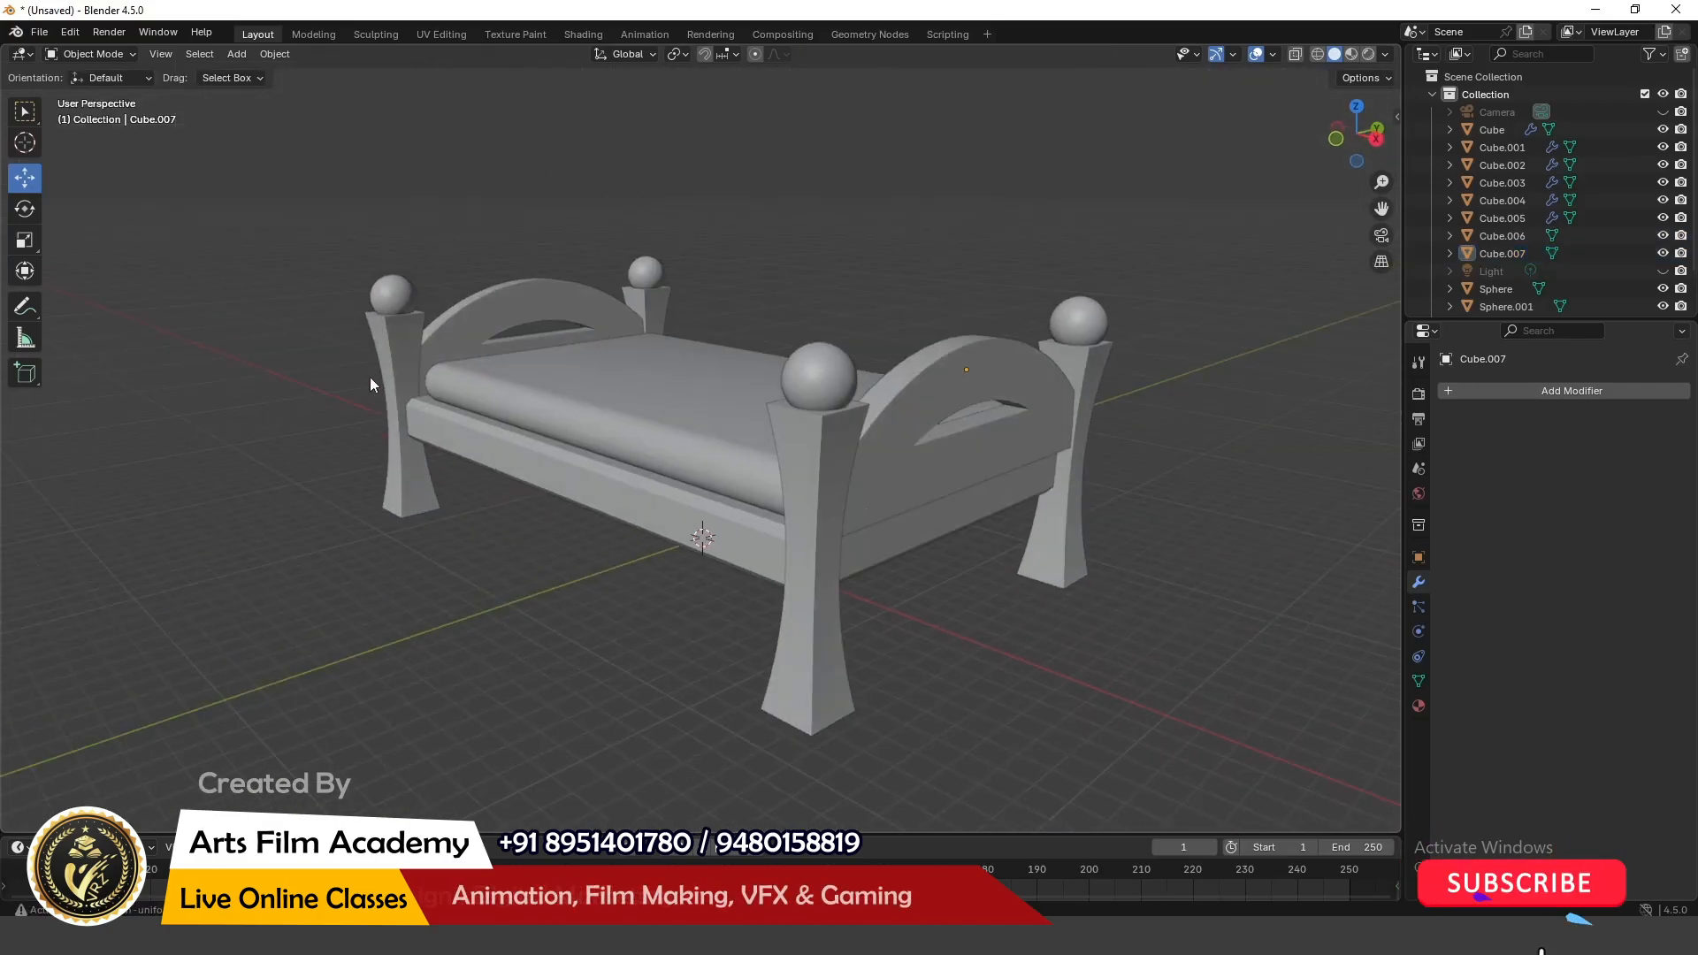
Step: Add a cube and move it -8.5168 m along Y toward the long side of the bed
{"action": "middle_click_drag", "start_coordinate": [370, 380], "coordinate": [427, 375]}
{"action": "left_click", "coordinate": [240, 55]}
{"action": "mouse_move", "coordinate": [263, 73]}
{"action": "left_click", "coordinate": [417, 94]}
{"action": "middle_click_drag", "start_coordinate": [672, 425], "coordinate": [694, 424]}
{"action": "left_click_drag", "start_coordinate": [766, 507], "coordinate": [699, 588]}
{"action": "middle_click_drag", "start_coordinate": [699, 588], "coordinate": [779, 579]}
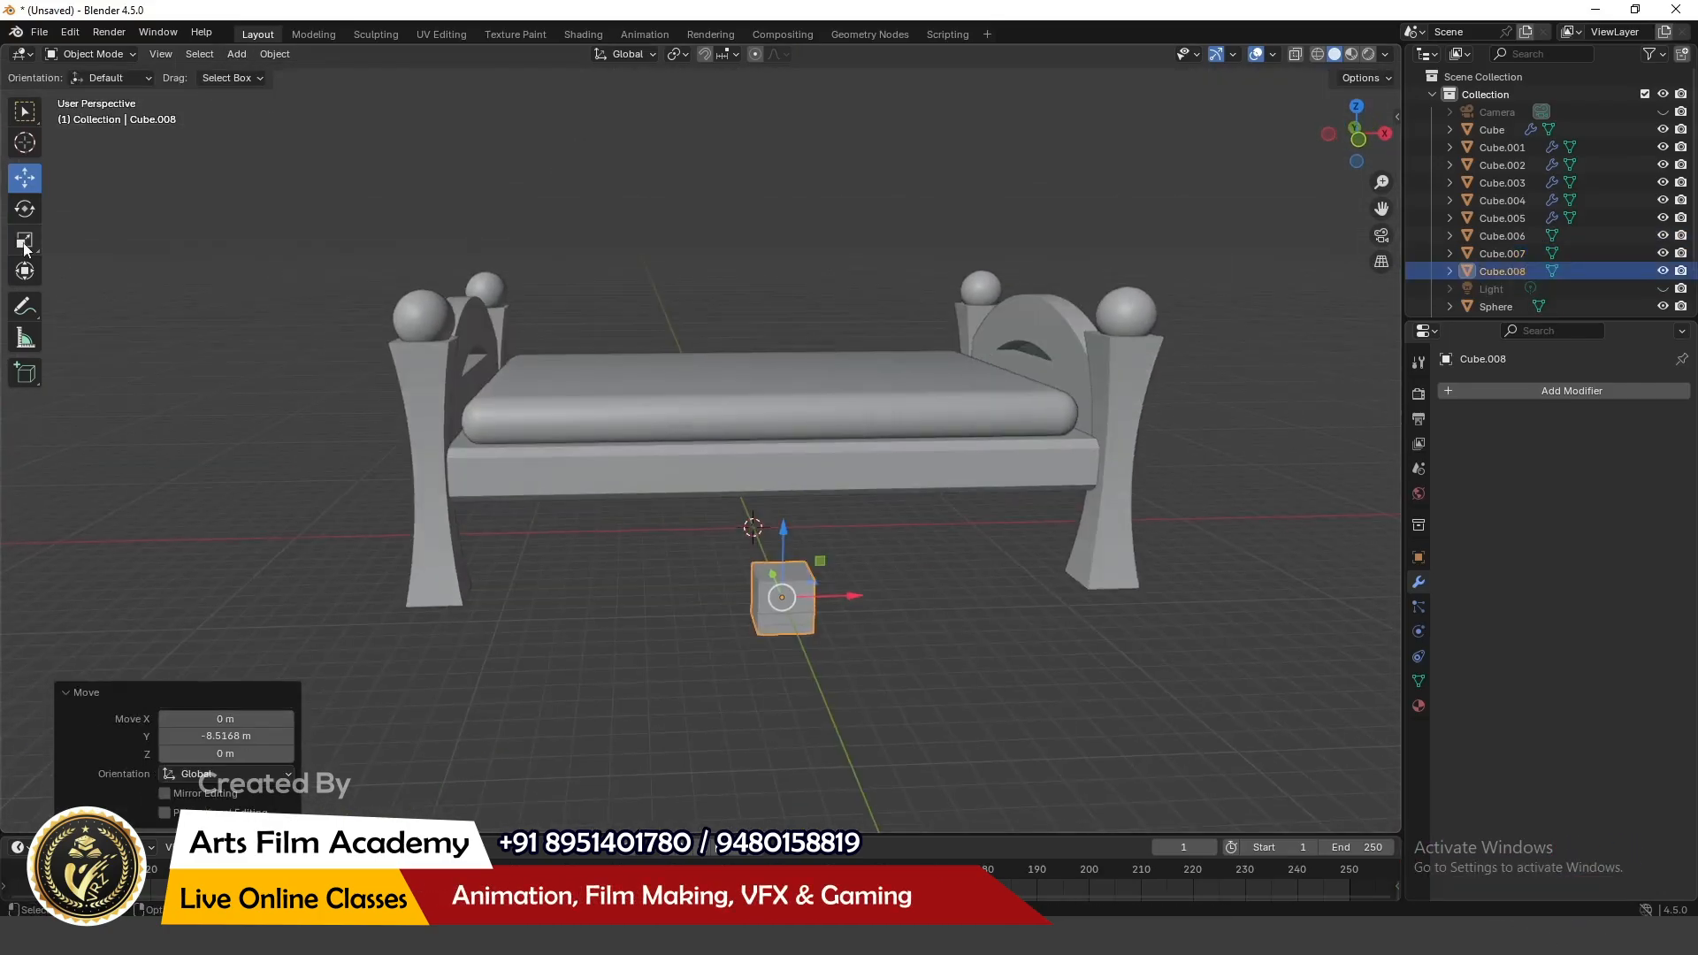
Step: Stretch the cube along X into a long rail spanning the side pillars and thin it with a Y scale factor of 0.411
{"action": "left_click", "coordinate": [25, 244]}
{"action": "left_click_drag", "start_coordinate": [846, 596], "coordinate": [1420, 580]}
{"action": "left_click", "coordinate": [1359, 108]}
{"action": "middle_click_drag", "start_coordinate": [659, 650], "coordinate": [655, 386], "text": "shift"}
{"action": "scroll", "coordinate": [656, 385], "scroll_direction": "up", "scroll_amount": 3}
{"action": "mouse_move", "coordinate": [909, 518]}
{"action": "left_mouse_down"}
{"action": "mouse_move", "coordinate": [933, 519]}
{"action": "mouse_move", "coordinate": [895, 518]}
{"action": "left_mouse_up"}
{"action": "middle_click_drag", "start_coordinate": [894, 518], "coordinate": [875, 371]}
{"action": "left_click_drag", "start_coordinate": [842, 531], "coordinate": [843, 563]}
{"action": "middle_click_drag", "start_coordinate": [843, 563], "coordinate": [871, 409]}
{"action": "left_click_drag", "start_coordinate": [855, 461], "coordinate": [865, 426]}
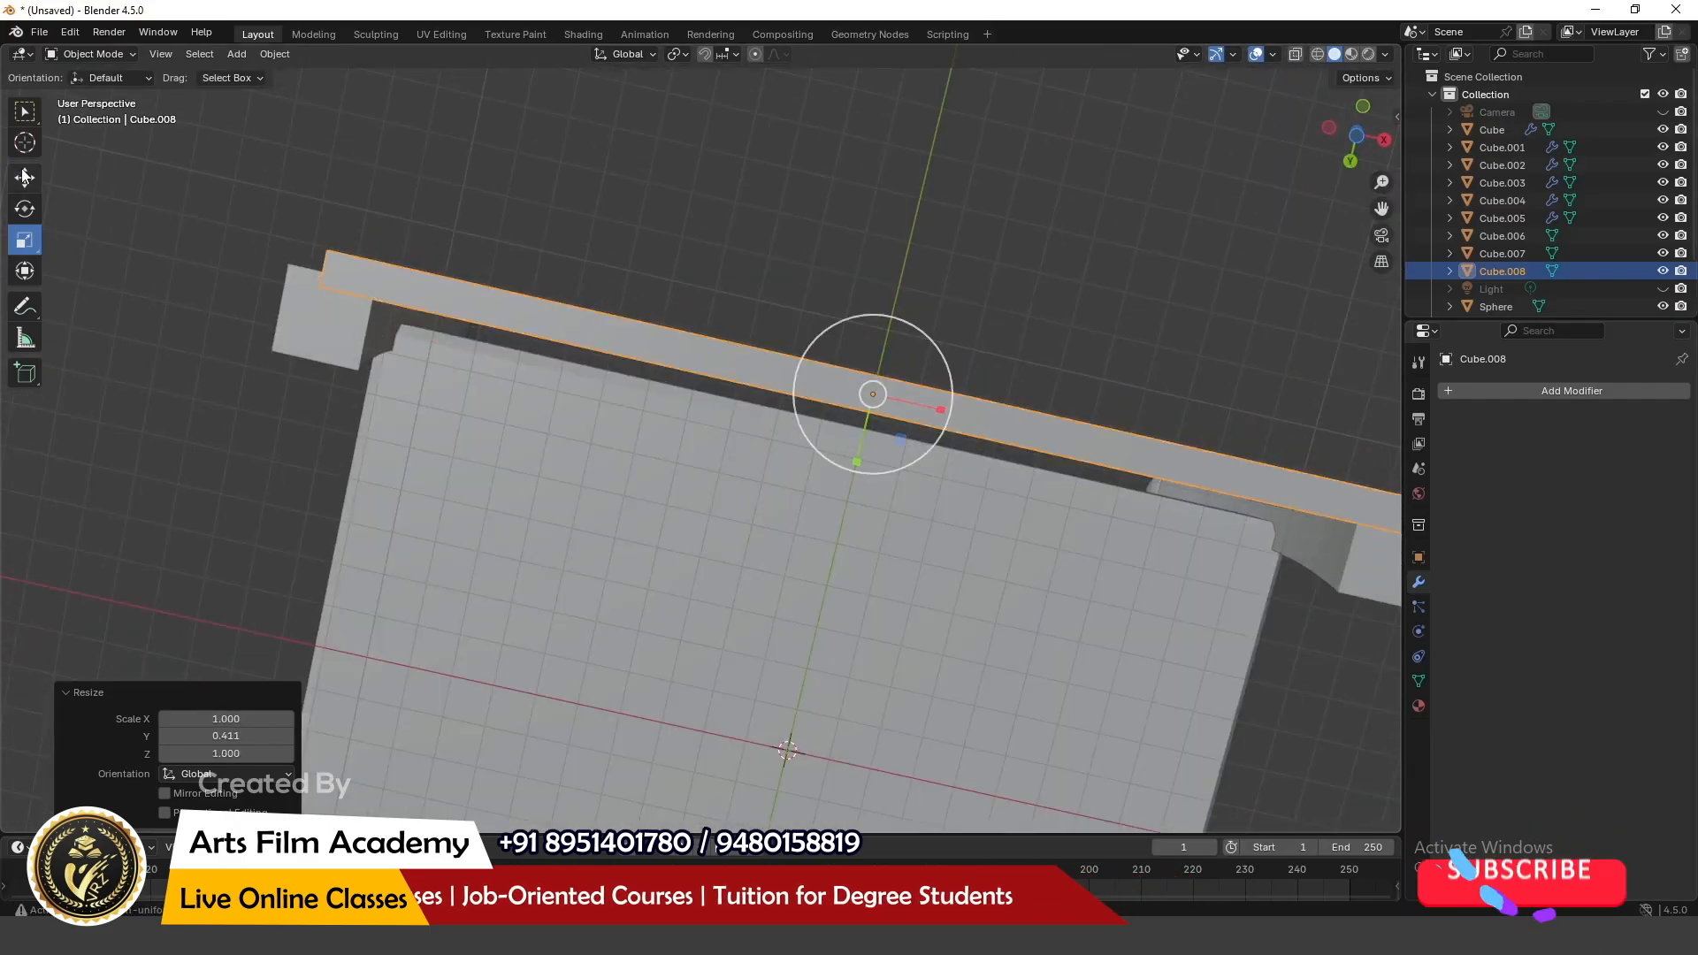
Step: Raise the long rail between the side pillars to just below the bed base
{"action": "middle_click_drag", "start_coordinate": [865, 426], "coordinate": [832, 610]}
{"action": "left_click", "coordinate": [25, 179]}
{"action": "left_click_drag", "start_coordinate": [854, 650], "coordinate": [856, 415]}
{"action": "middle_click_drag", "start_coordinate": [769, 548], "coordinate": [865, 568]}
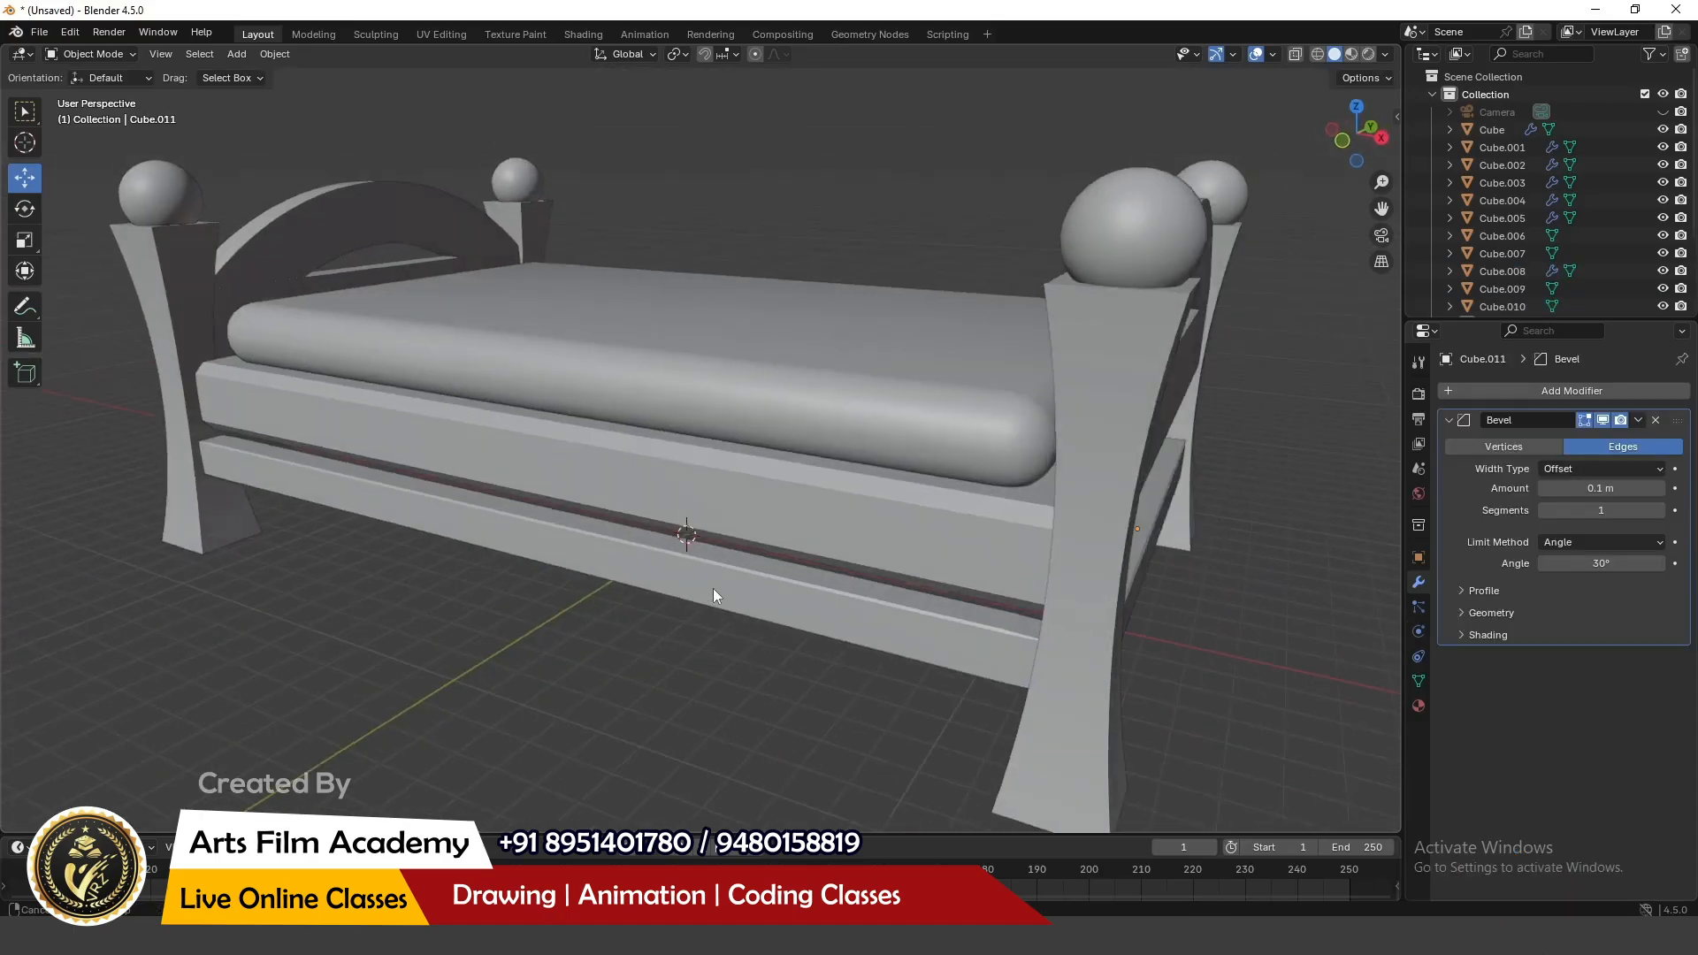
Step: Round the arched end panels' edges with a Bevel modifier set to an amount of 0.18 m and 5 segments
{"action": "middle_click_drag", "start_coordinate": [712, 588], "coordinate": [288, 161]}
{"action": "scroll", "coordinate": [354, 386], "scroll_direction": "up", "scroll_amount": 8}
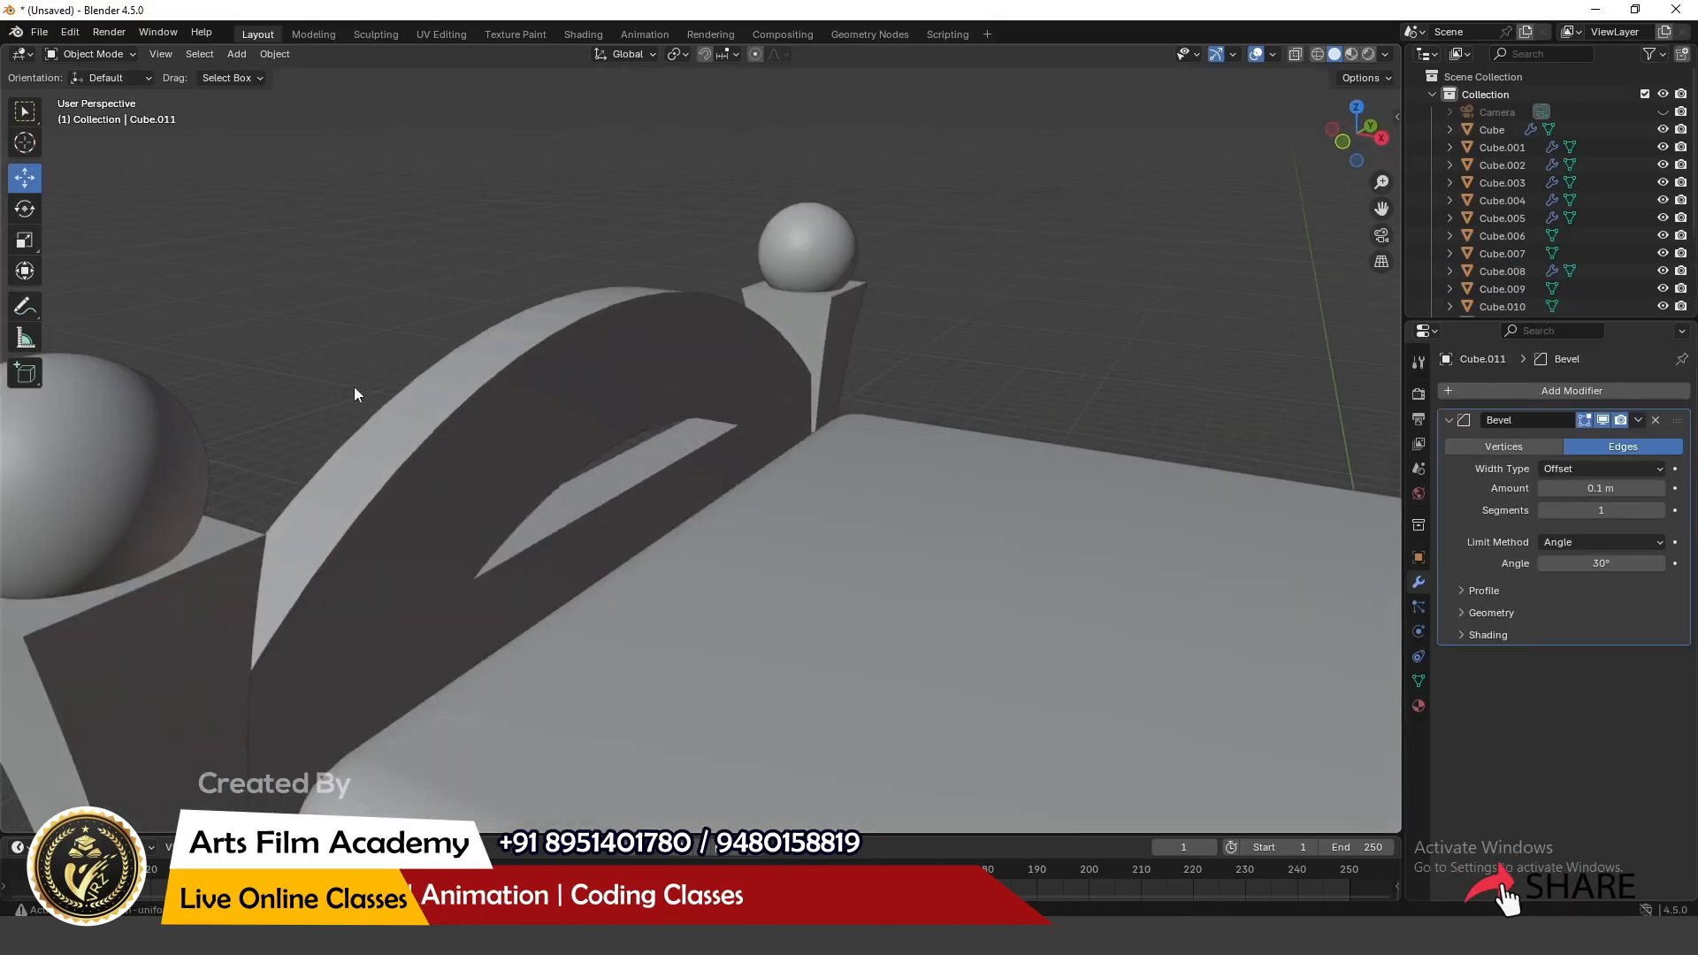
{"action": "middle_click_drag", "start_coordinate": [428, 485], "coordinate": [413, 466]}
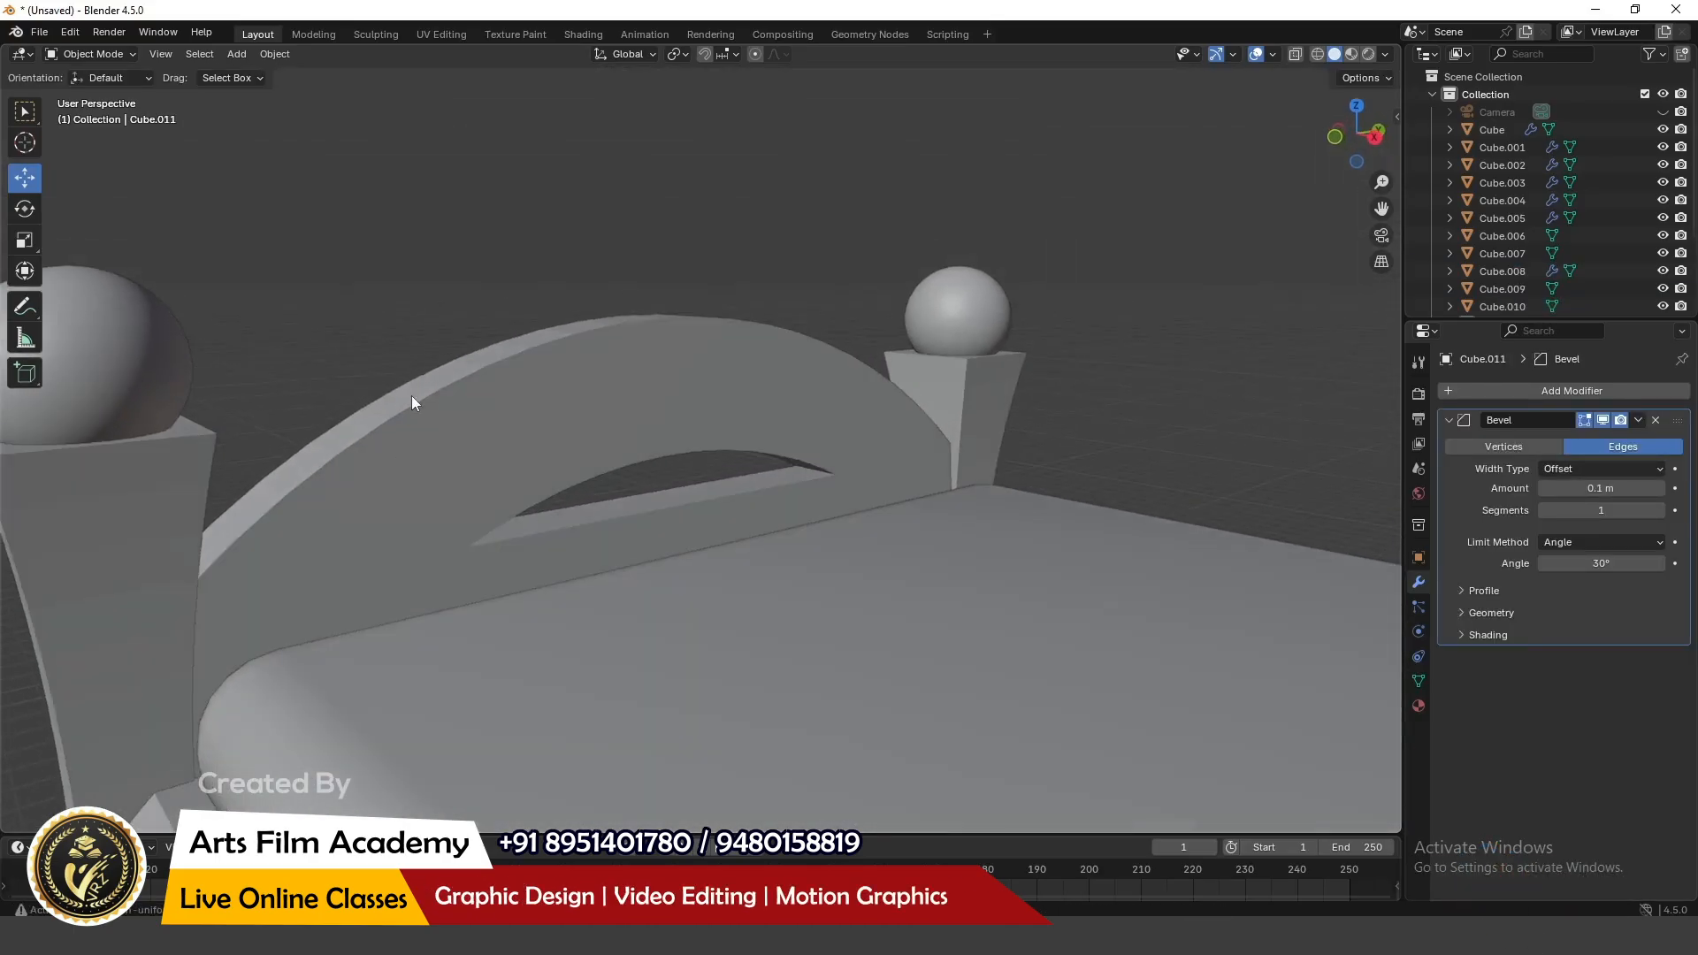
{"action": "left_click", "coordinate": [411, 425]}
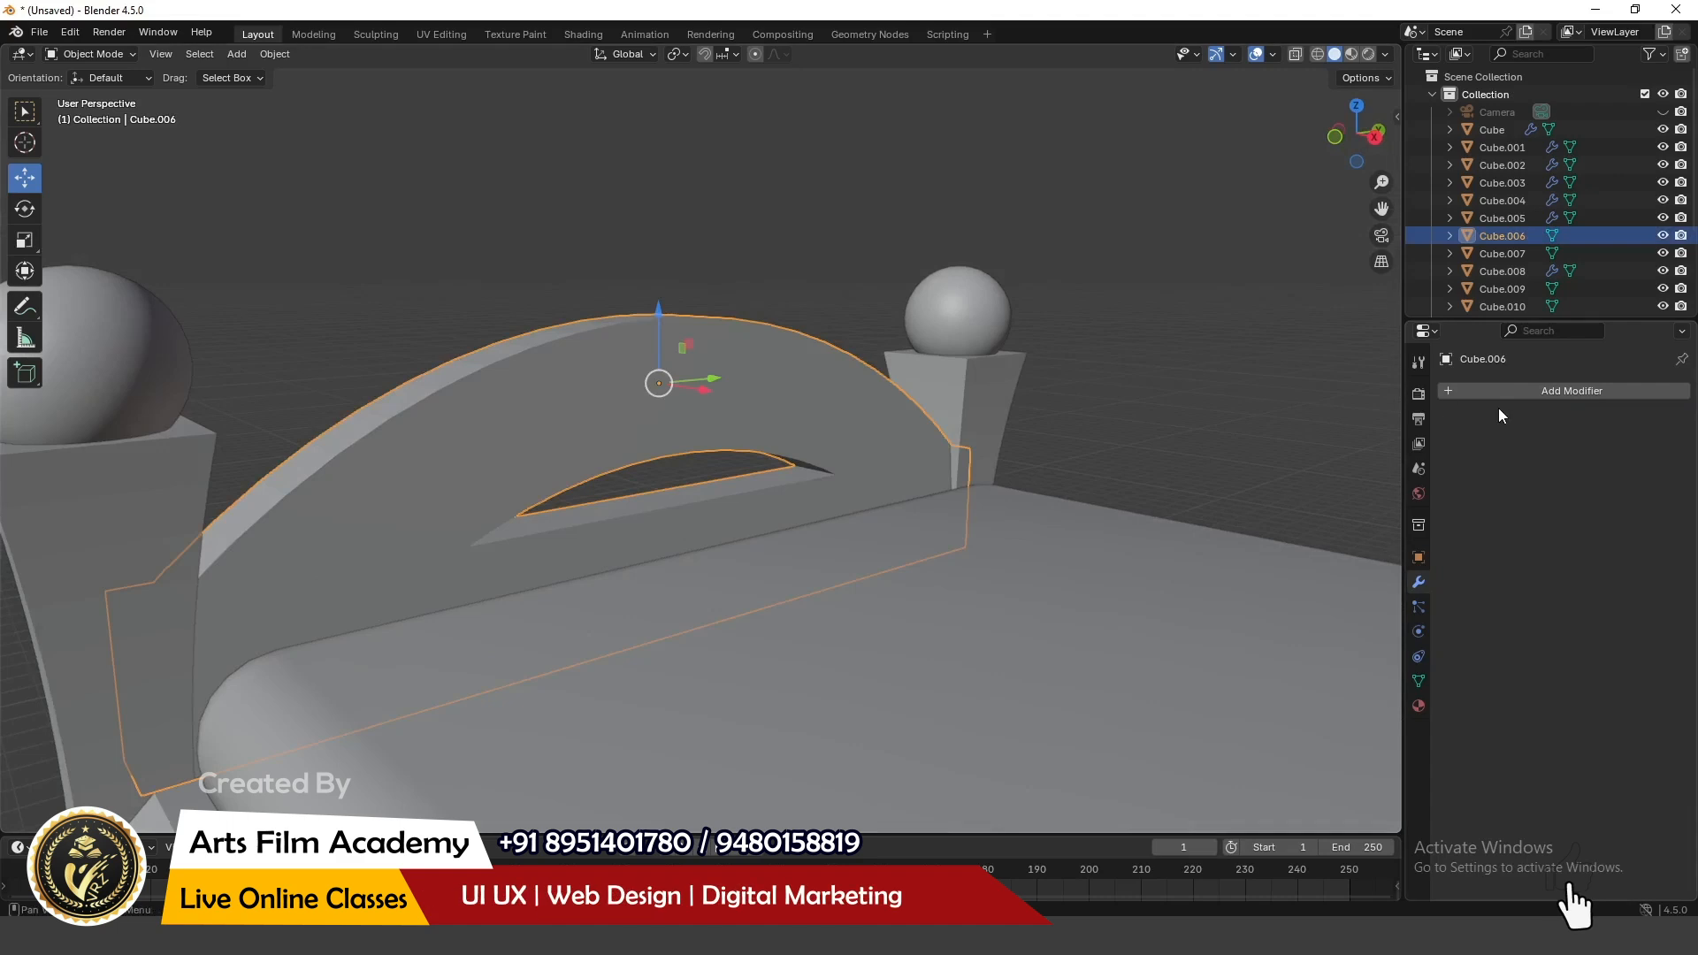
{"action": "scroll", "coordinate": [488, 414], "scroll_direction": "down", "scroll_amount": 2}
{"action": "middle_click_drag", "start_coordinate": [367, 561], "coordinate": [384, 576]}
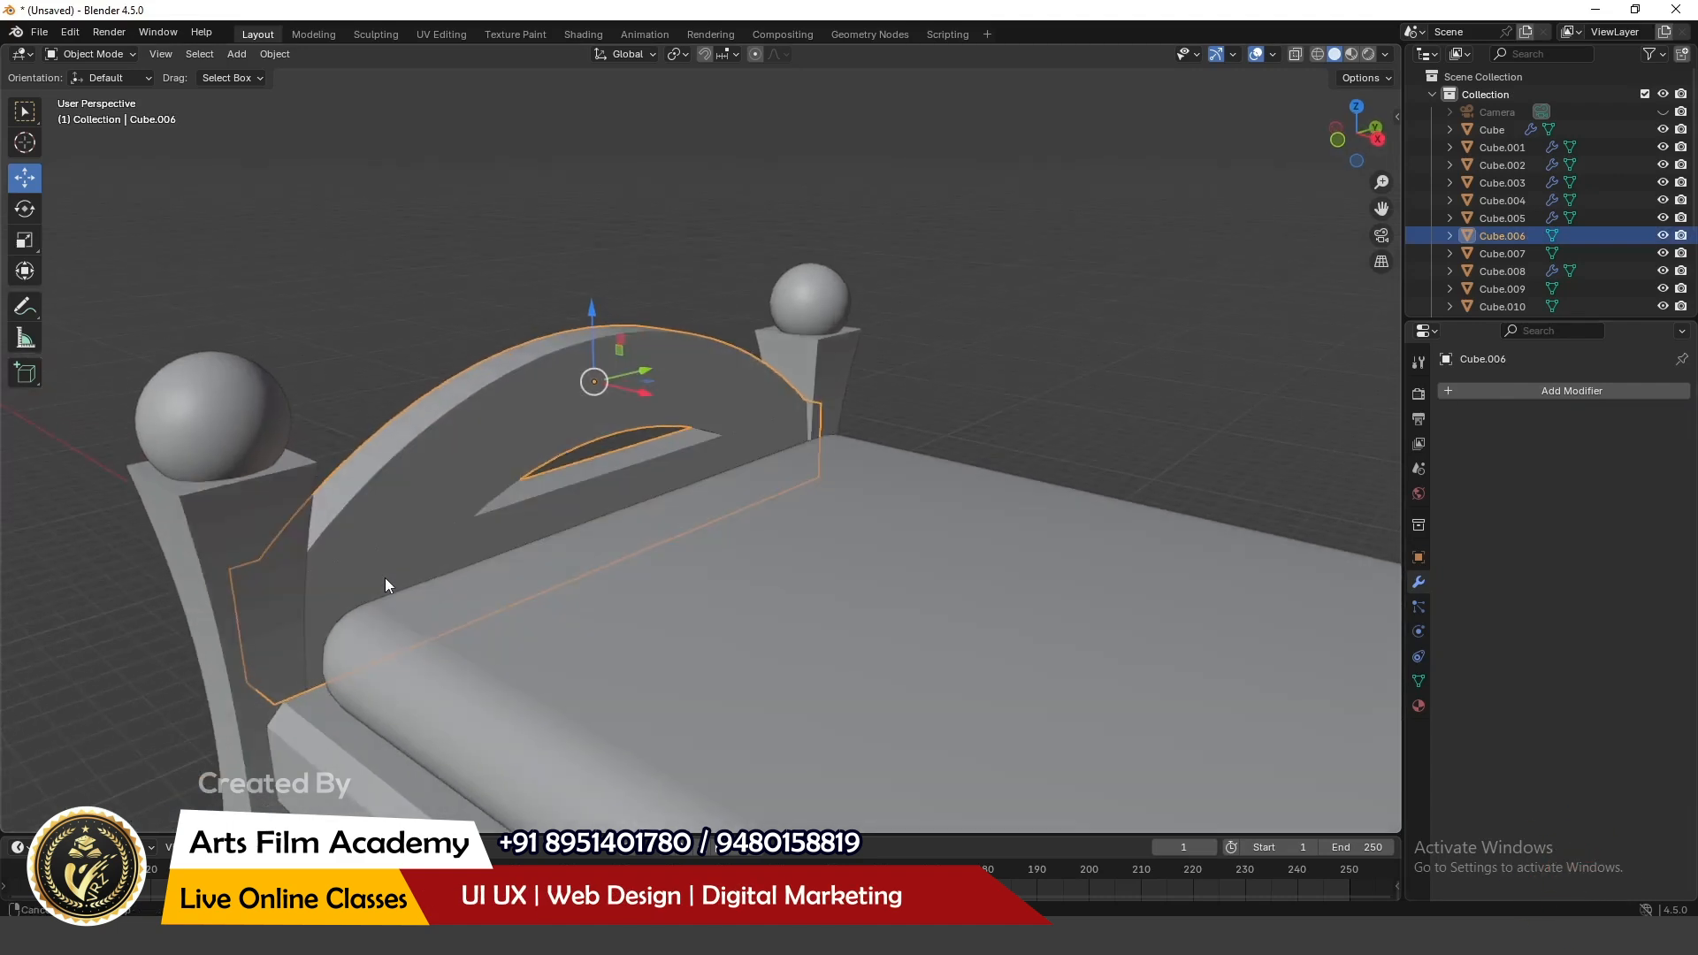
{"action": "left_click", "coordinate": [1549, 391]}
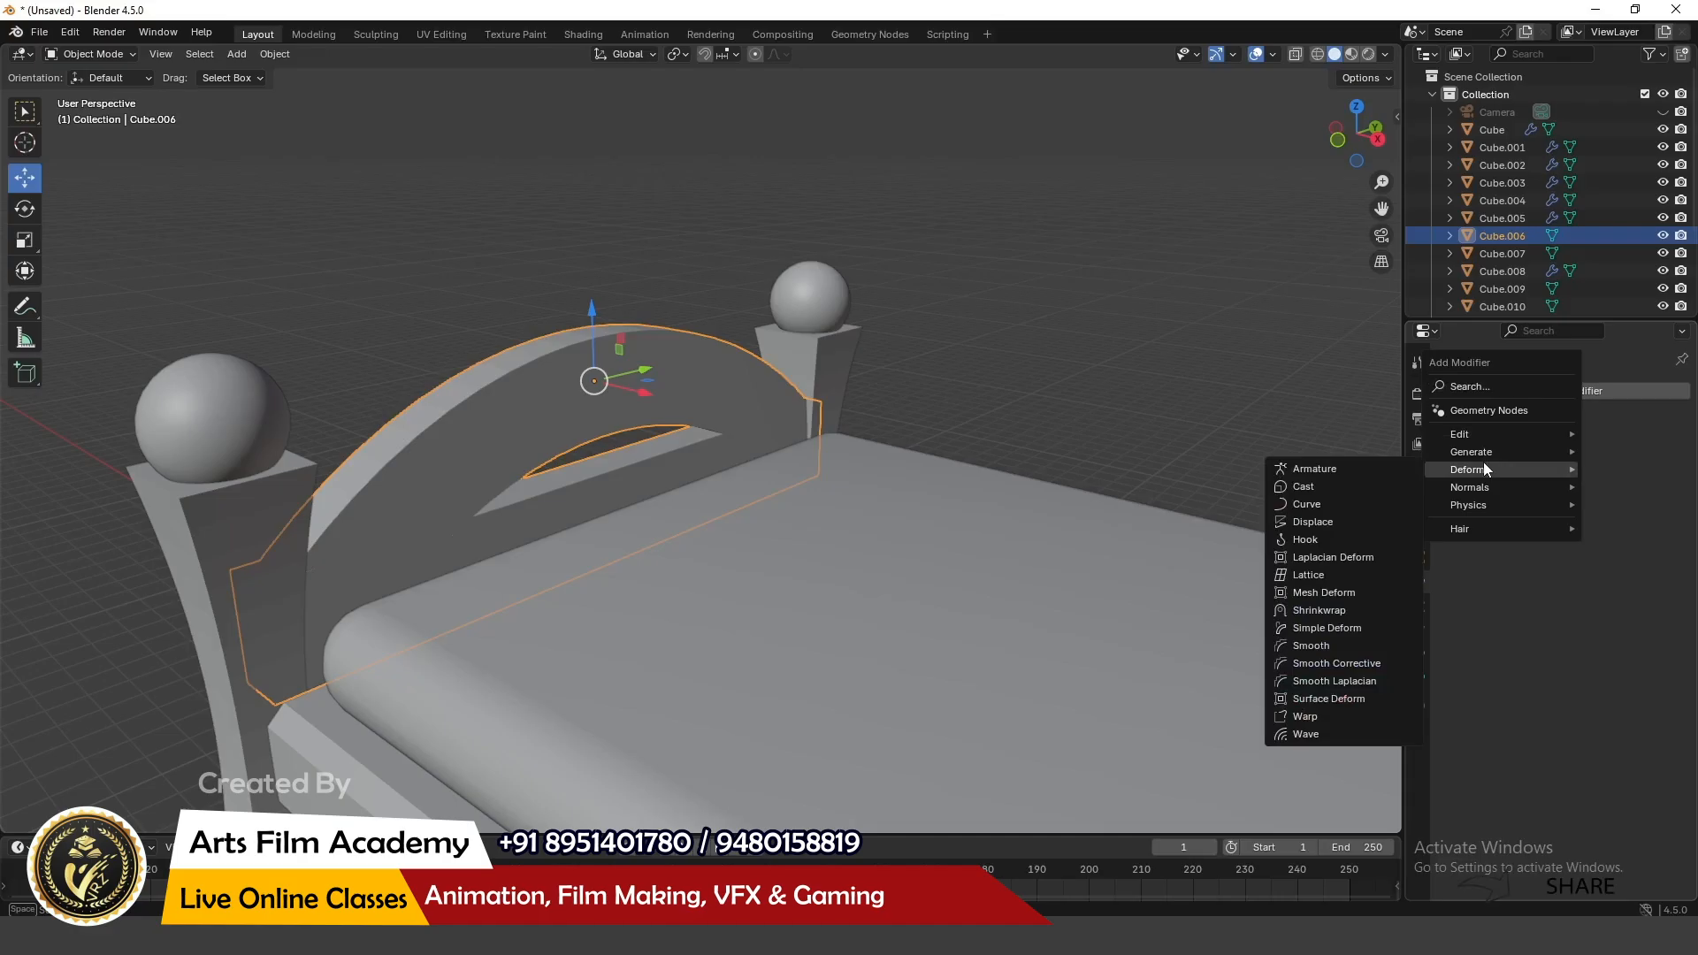
{"action": "left_click", "coordinate": [1490, 384]}
{"action": "left_click", "coordinate": [1349, 417]}
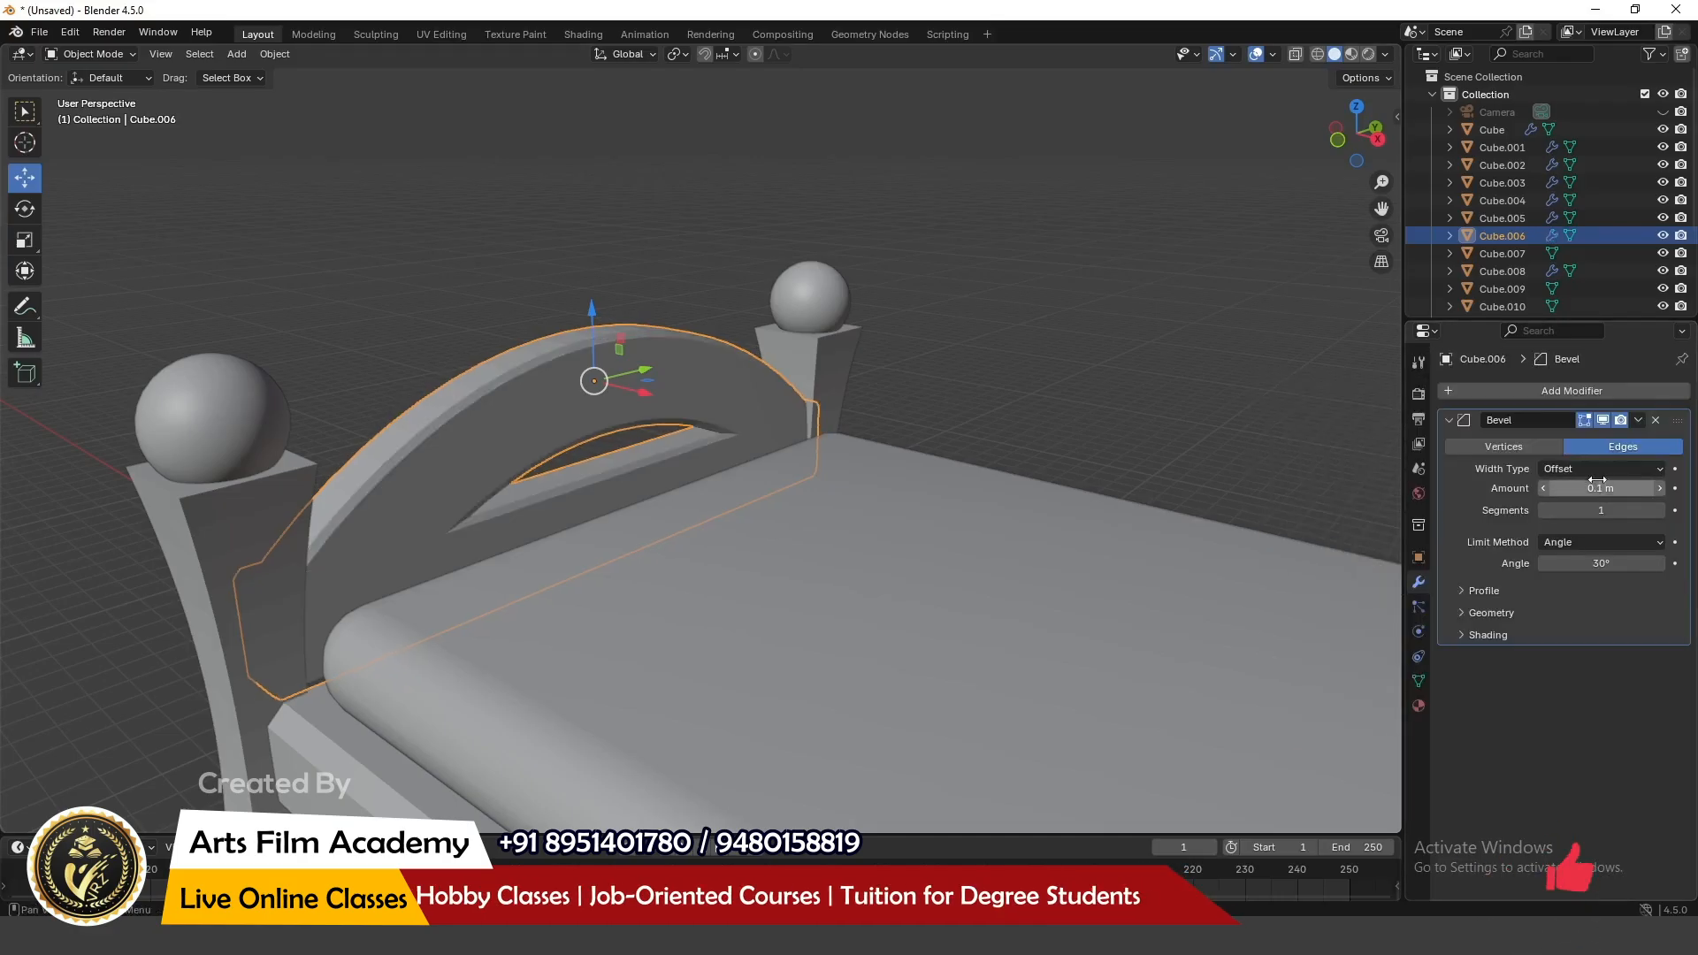
{"action": "mouse_move", "coordinate": [1595, 485]}
{"action": "left_mouse_down"}
{"action": "mouse_move", "coordinate": [1622, 484]}
{"action": "mouse_move", "coordinate": [1629, 510]}
{"action": "mouse_move", "coordinate": [1610, 510]}
{"action": "left_mouse_up"}
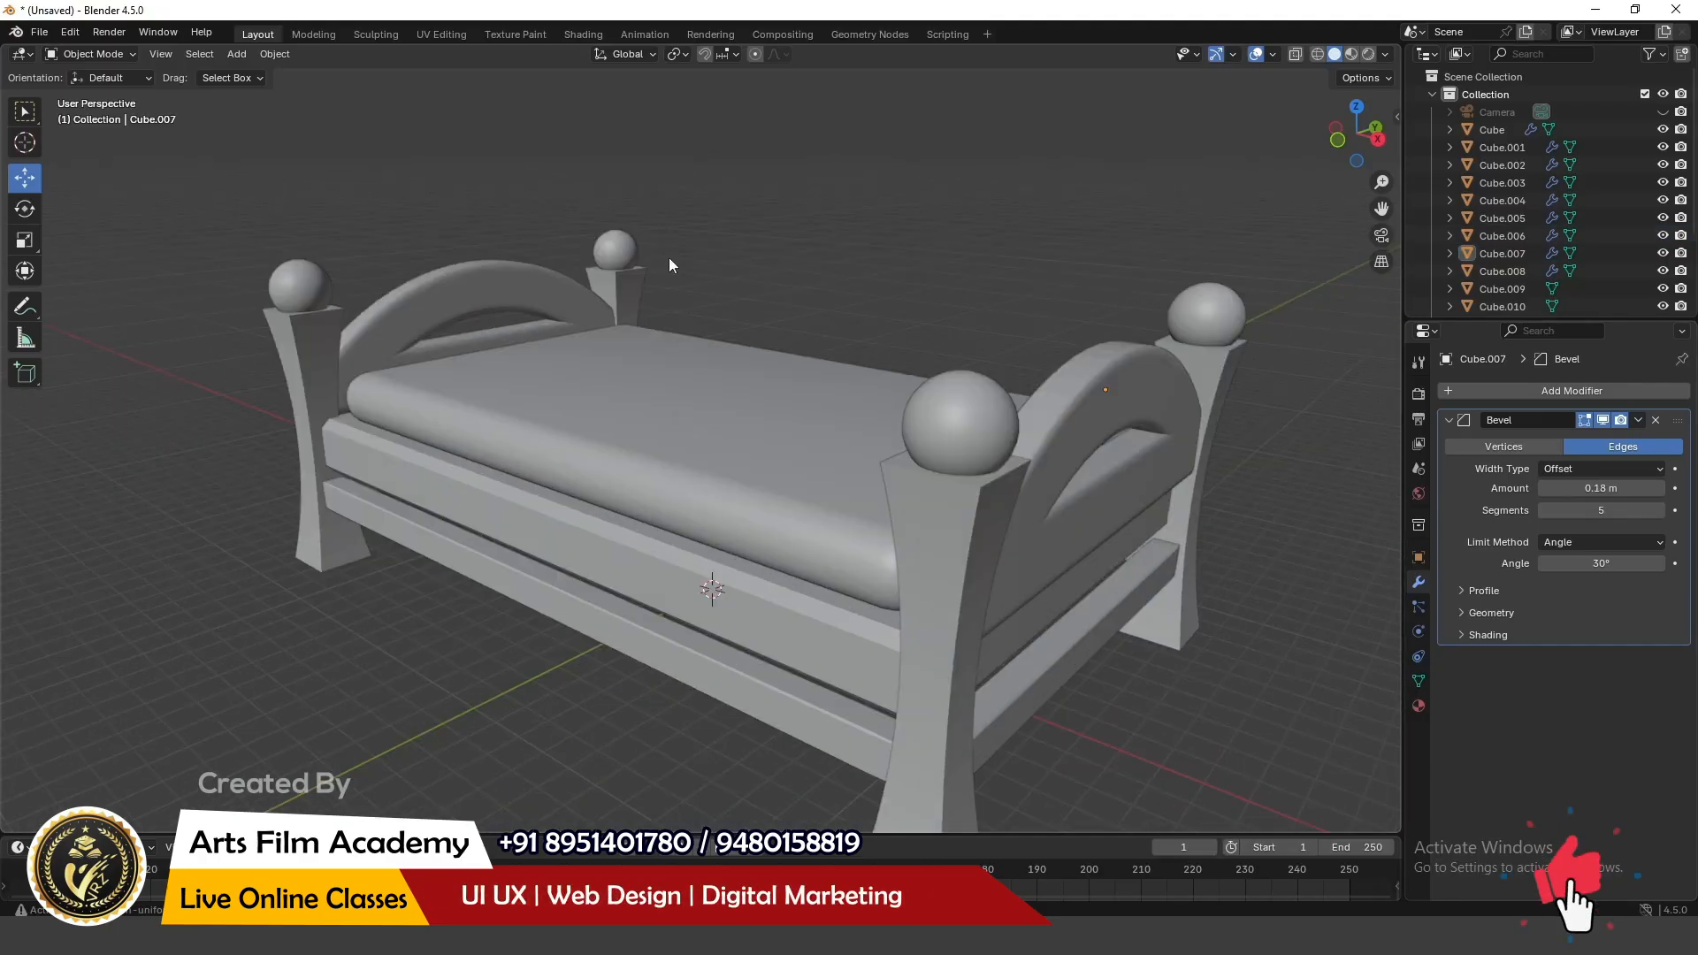
{"action": "middle_click_drag", "start_coordinate": [670, 263], "coordinate": [753, 408]}
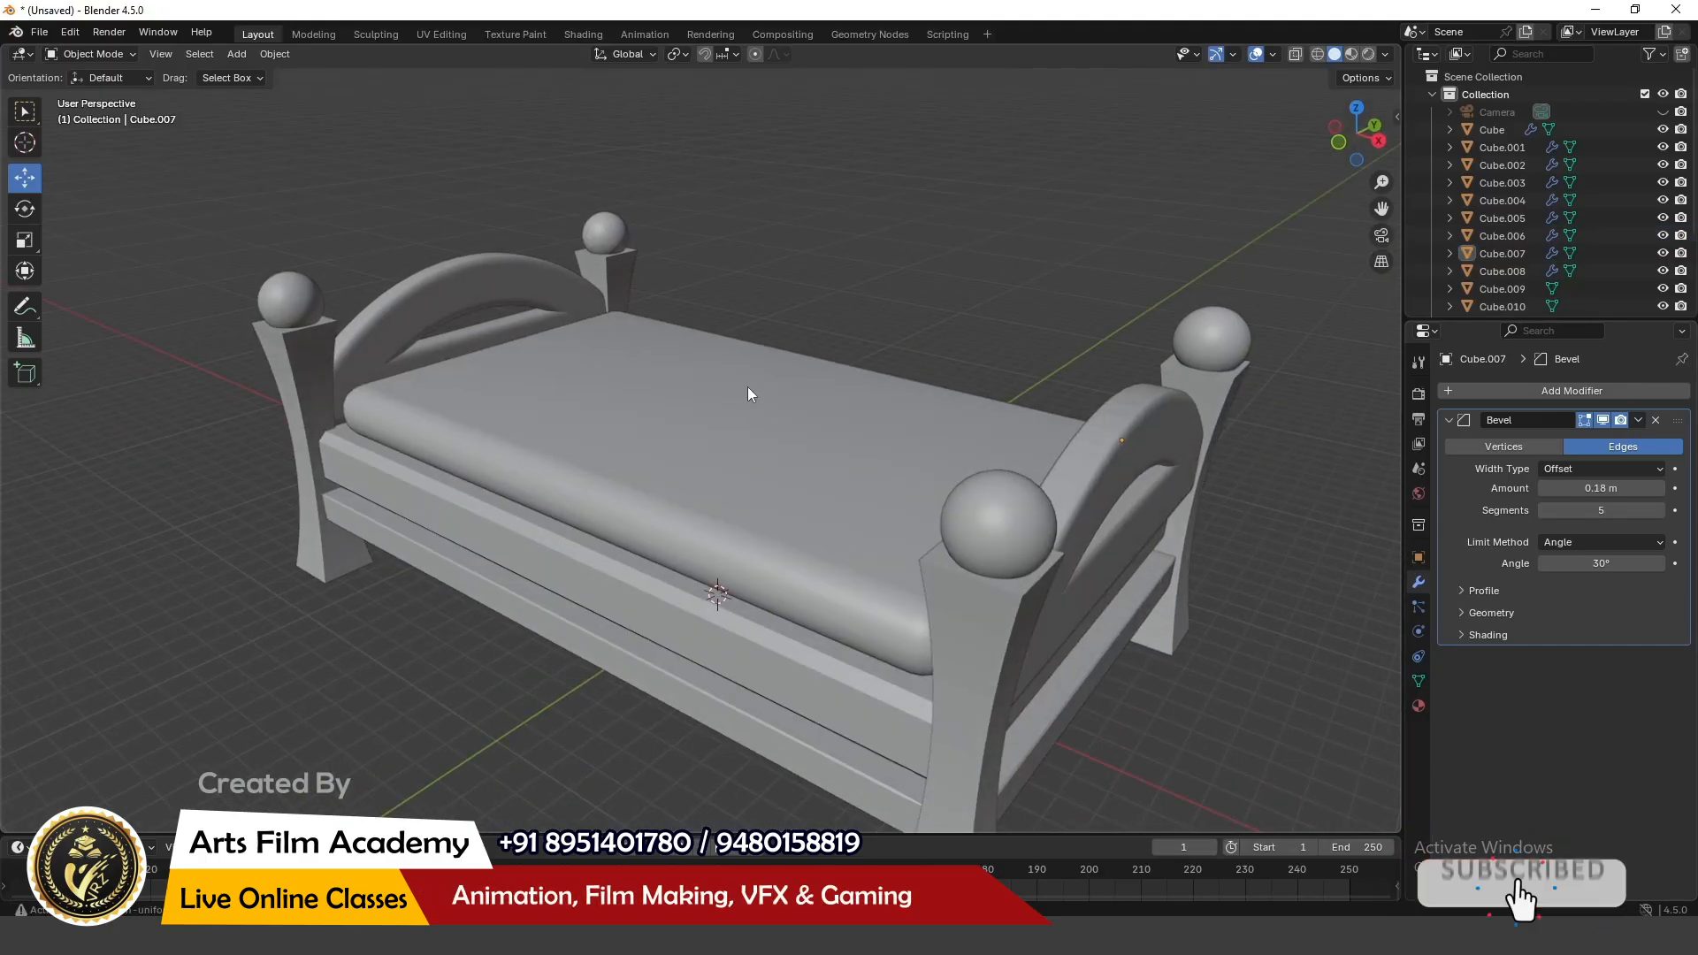
Step: Draw a flat box for a pillow on top of the mattress near the arched headboard
{"action": "middle_click_drag", "start_coordinate": [689, 390], "coordinate": [603, 309]}
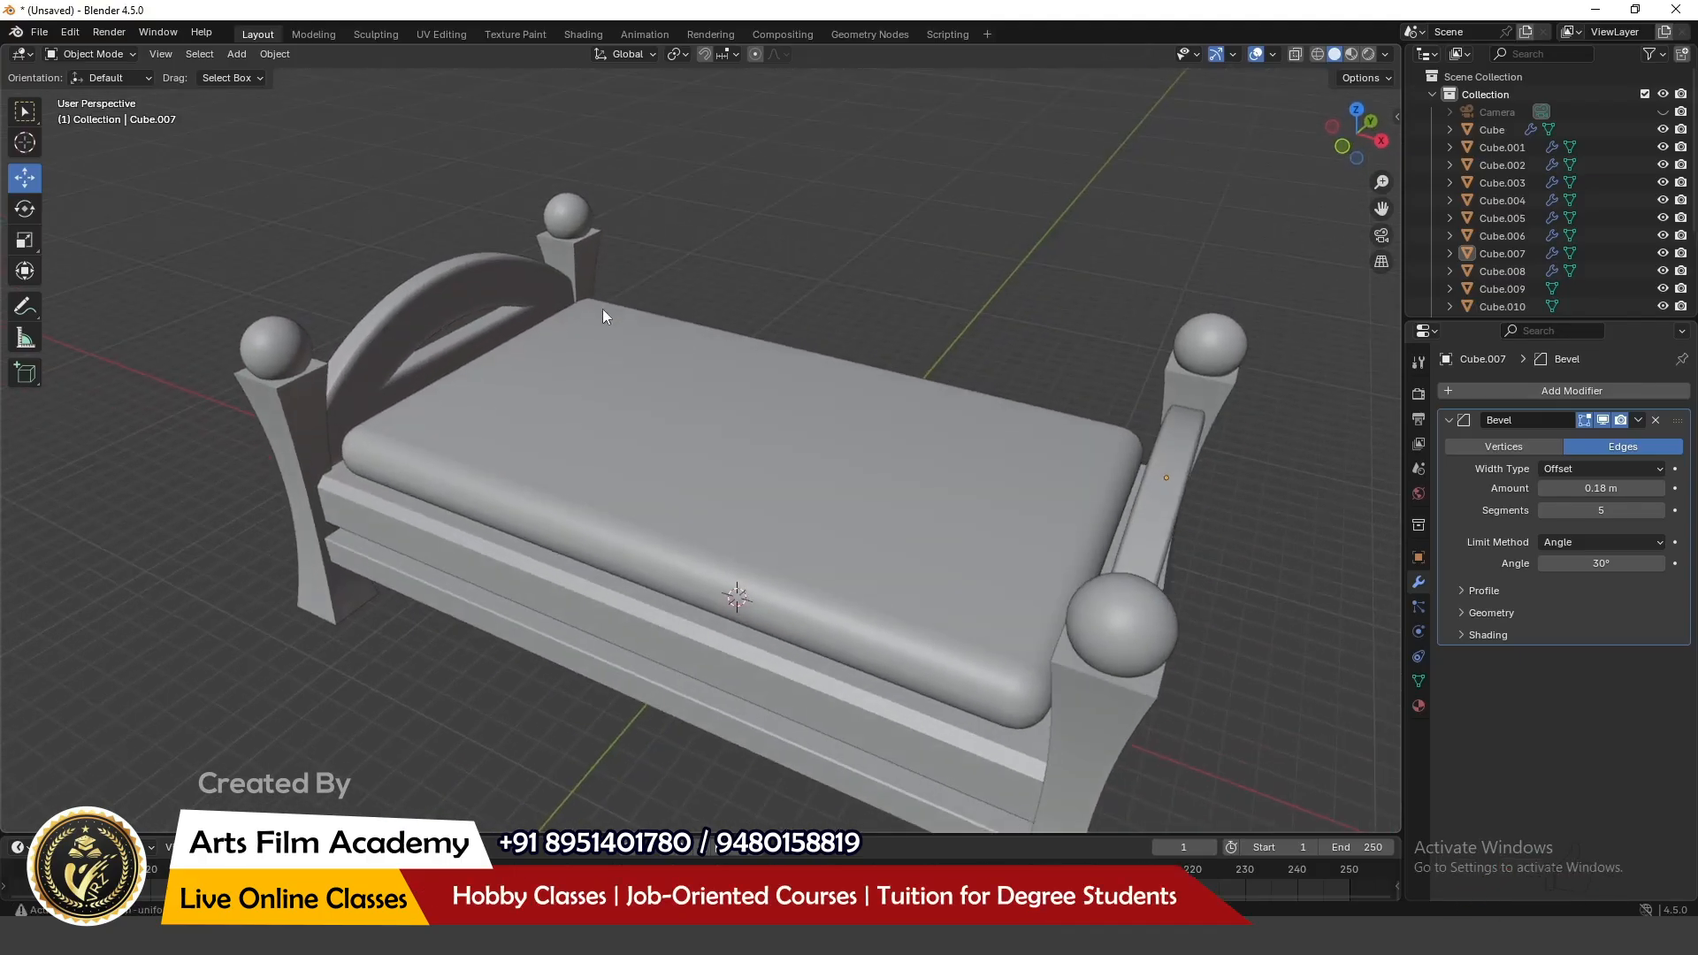
{"action": "left_click", "coordinate": [628, 429]}
{"action": "scroll", "coordinate": [558, 239], "scroll_direction": "up", "scroll_amount": 3}
{"action": "left_click", "coordinate": [25, 373]}
{"action": "left_click_drag", "start_coordinate": [509, 571], "coordinate": [555, 703]}
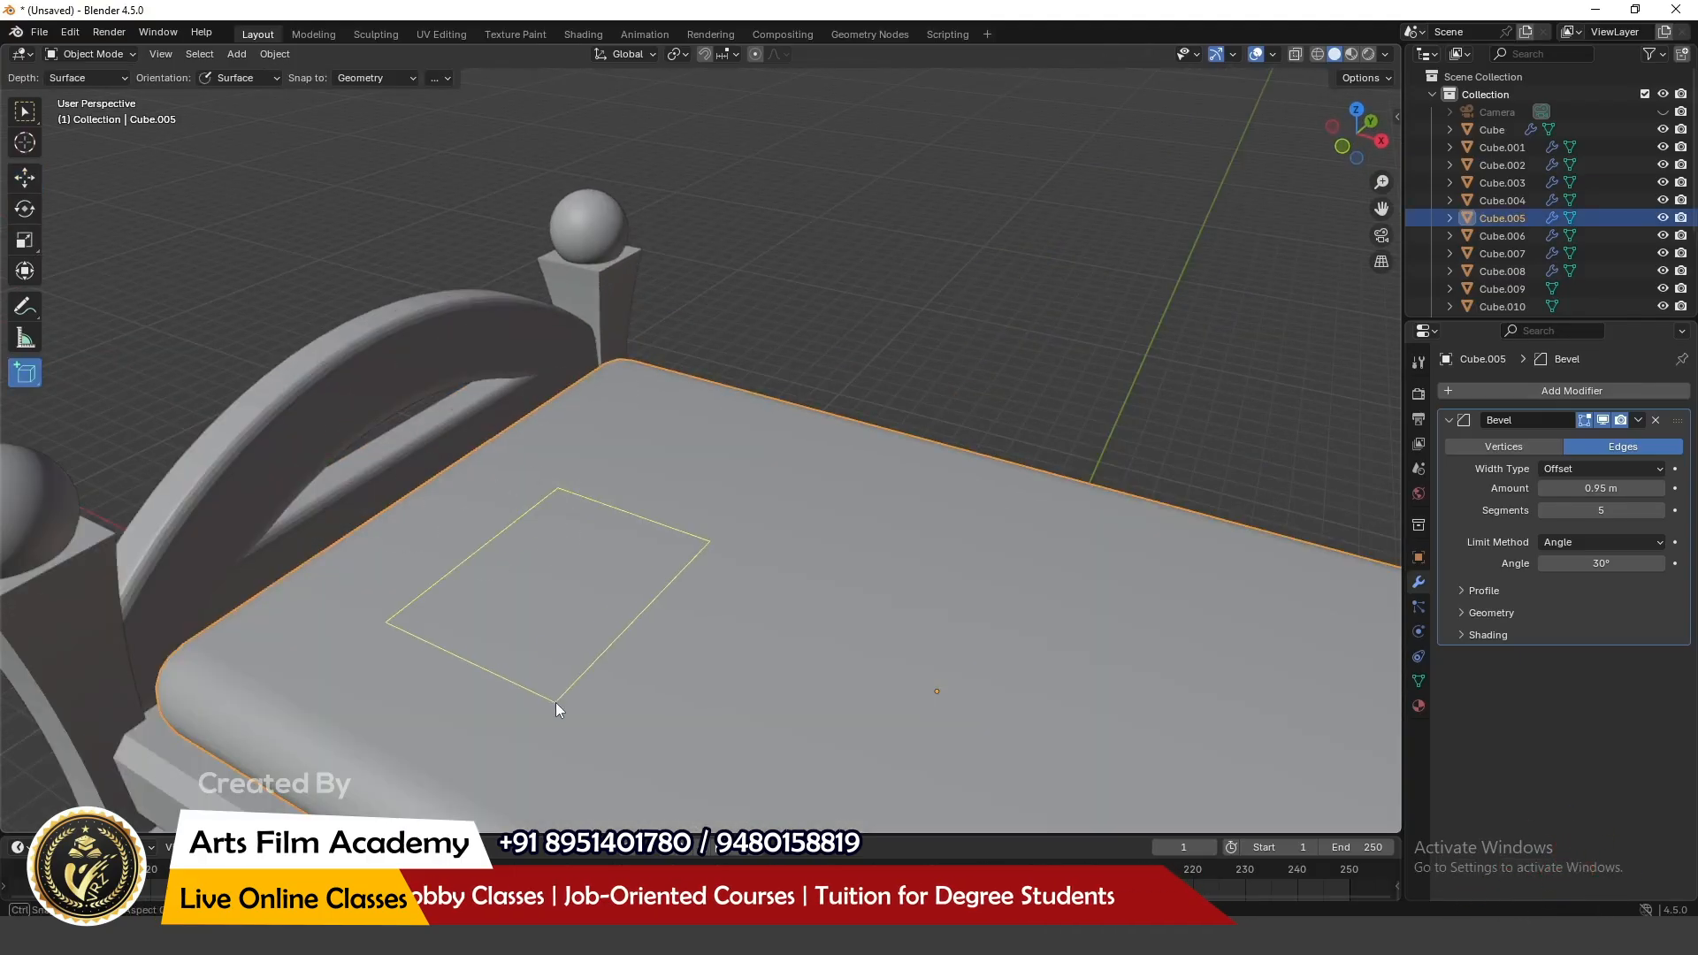
{"action": "left_click", "coordinate": [543, 645]}
{"action": "mouse_move", "coordinate": [543, 645]}
{"action": "middle_mouse_down"}
{"action": "mouse_move", "coordinate": [557, 610]}
{"action": "mouse_move", "coordinate": [544, 748]}
{"action": "middle_mouse_up"}
Step: Move the pillow box -1.3894 m along X and 1.3012 m along Y toward the headboard
{"action": "left_click", "coordinate": [25, 177]}
{"action": "left_click_drag", "start_coordinate": [627, 622], "coordinate": [604, 534]}
{"action": "middle_click_drag", "start_coordinate": [690, 292], "coordinate": [691, 162]}
{"action": "scroll", "coordinate": [692, 162], "scroll_direction": "down", "scroll_amount": 3}
{"action": "scroll", "coordinate": [390, 228], "scroll_direction": "up", "scroll_amount": 2}
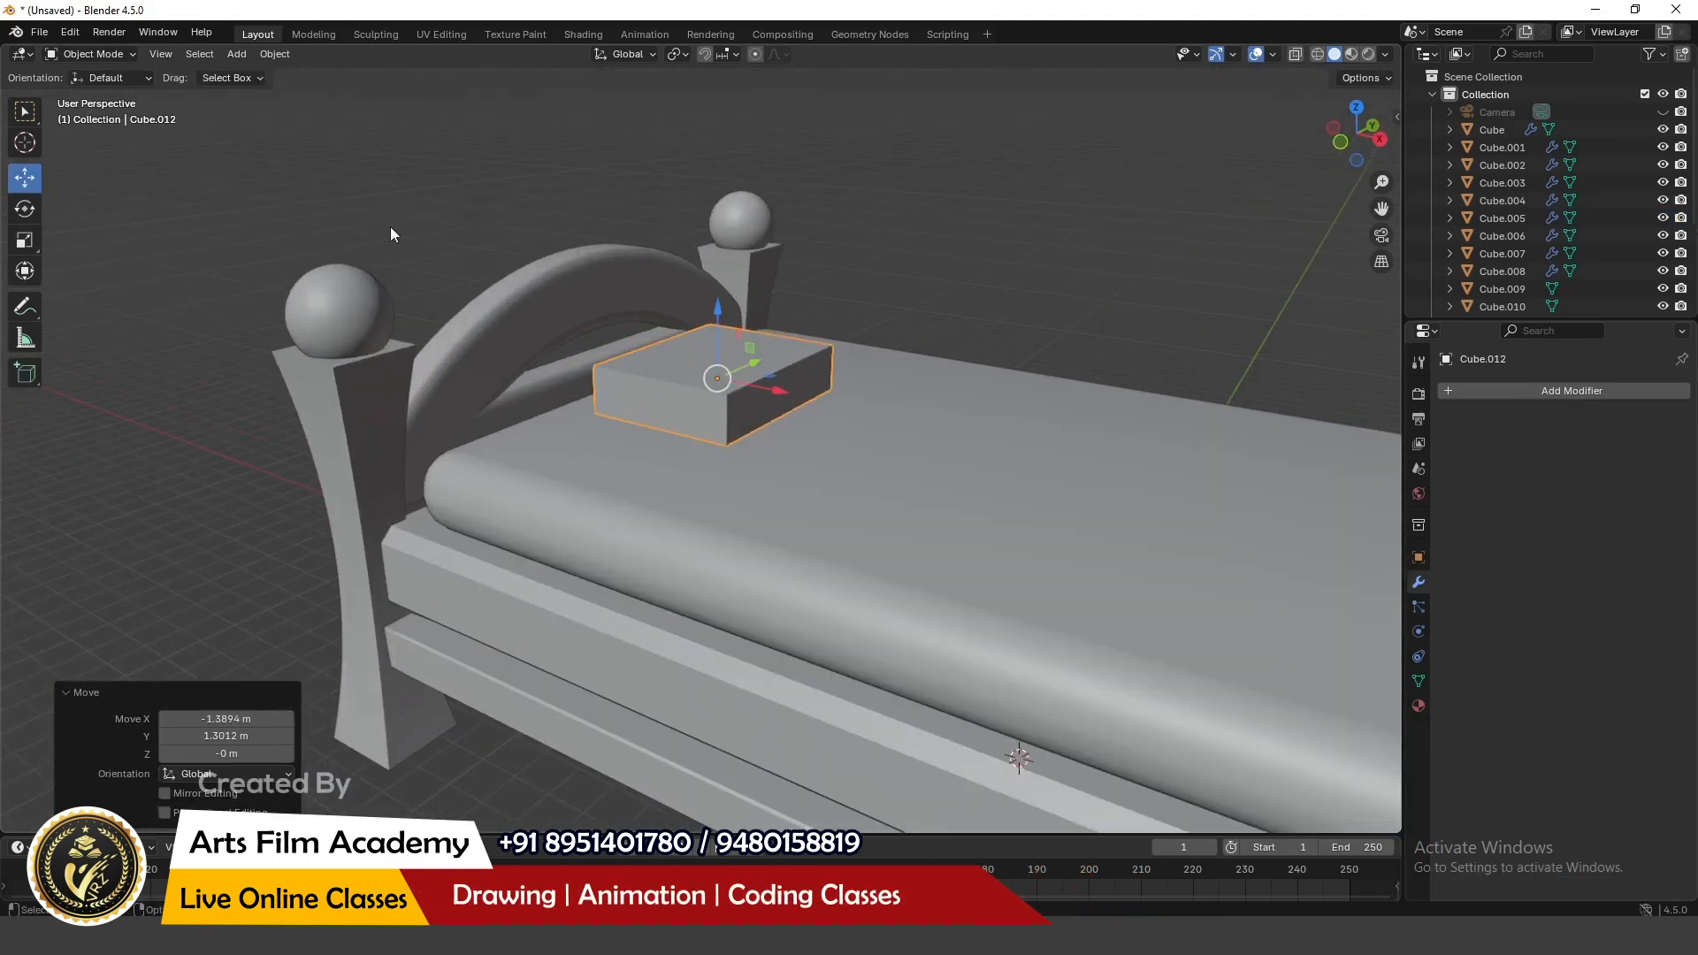
{"action": "scroll", "coordinate": [801, 205], "scroll_direction": "up", "scroll_amount": 3}
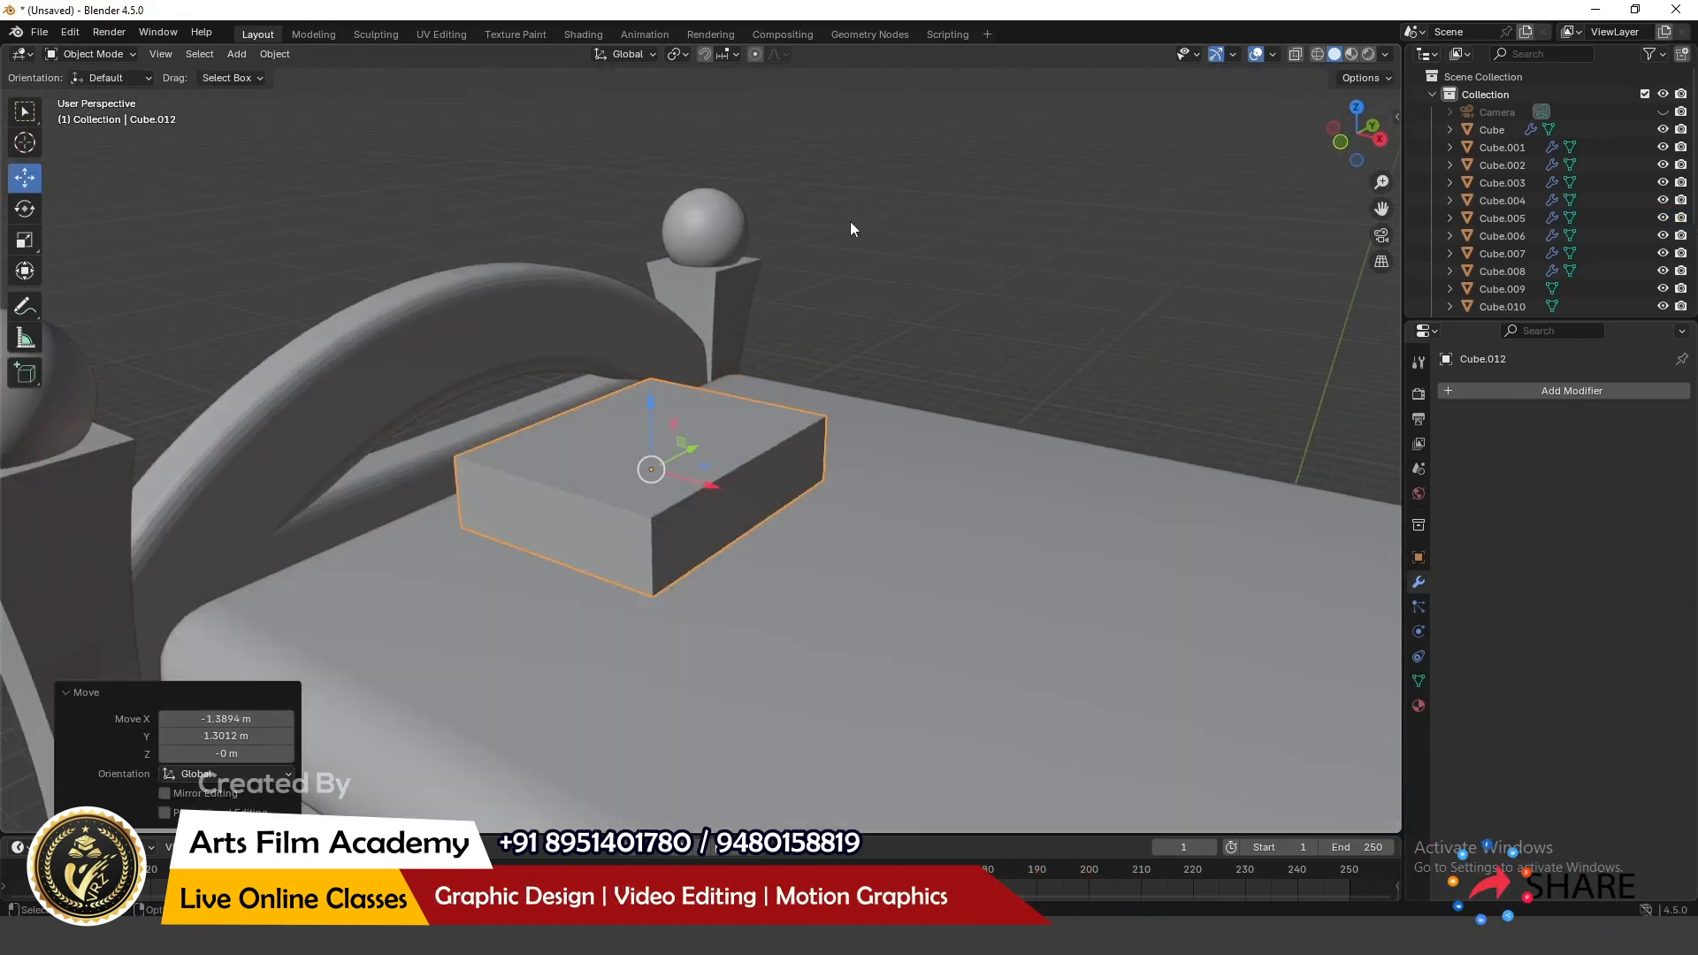
Step: Subdivide all of the pillow box's edges with 2 cuts and return to Object Mode
{"action": "left_click", "coordinate": [107, 56]}
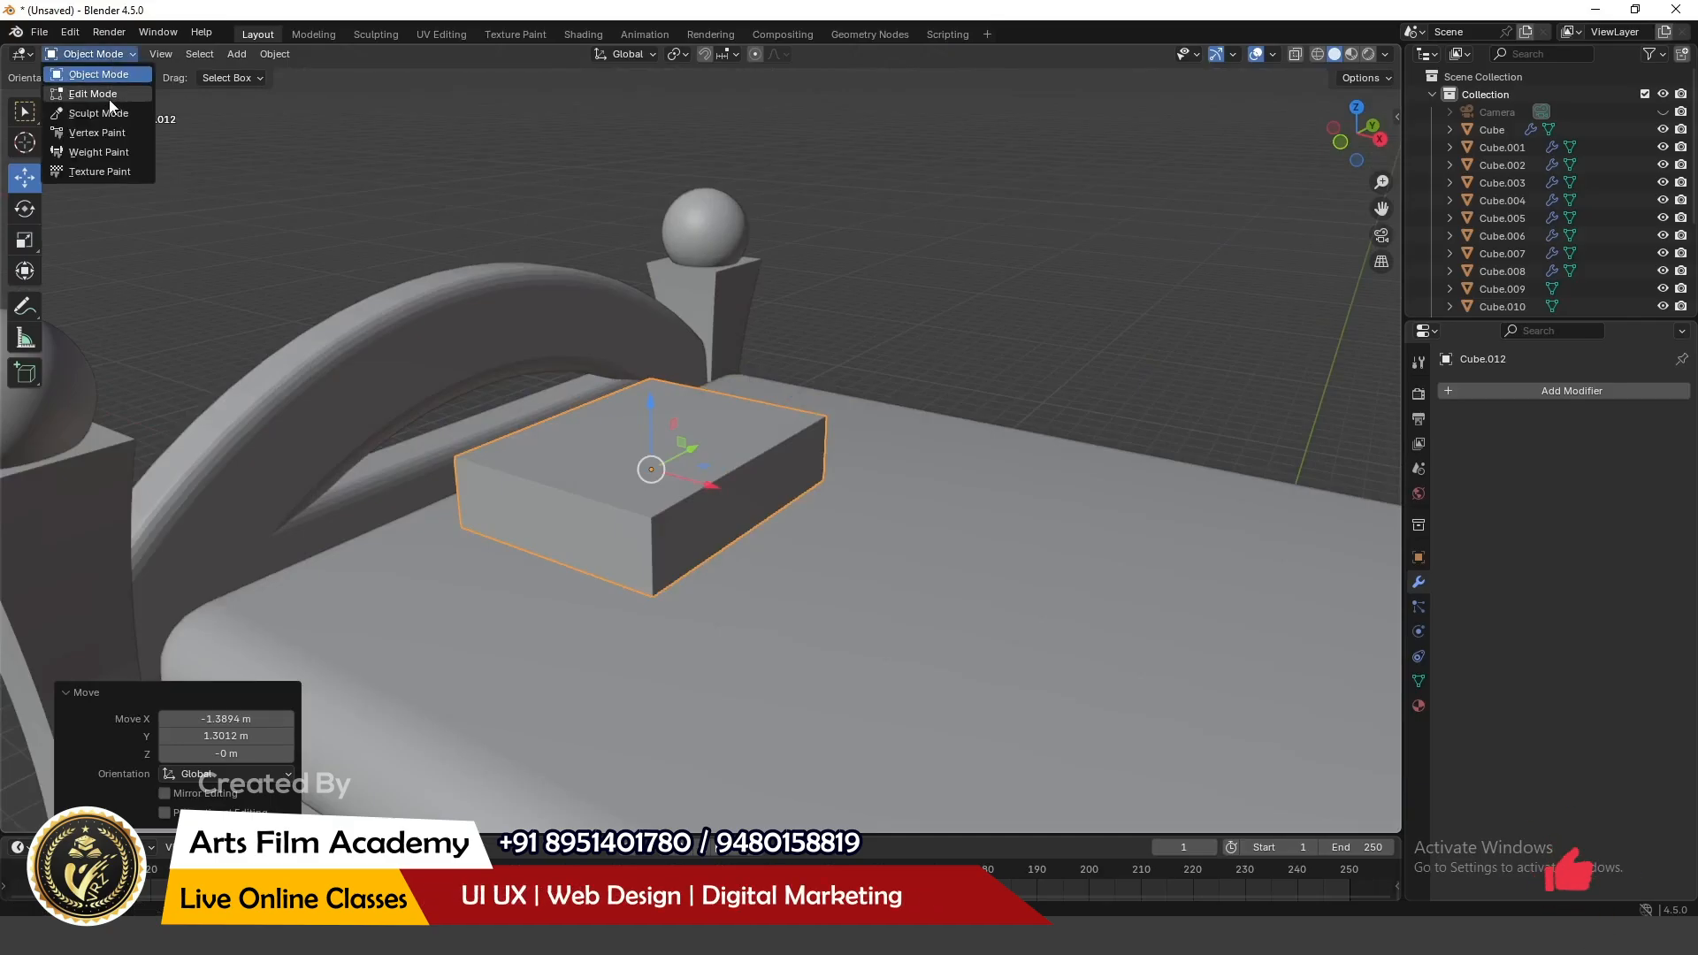
{"action": "left_click", "coordinate": [99, 92]}
{"action": "left_click", "coordinate": [400, 57]}
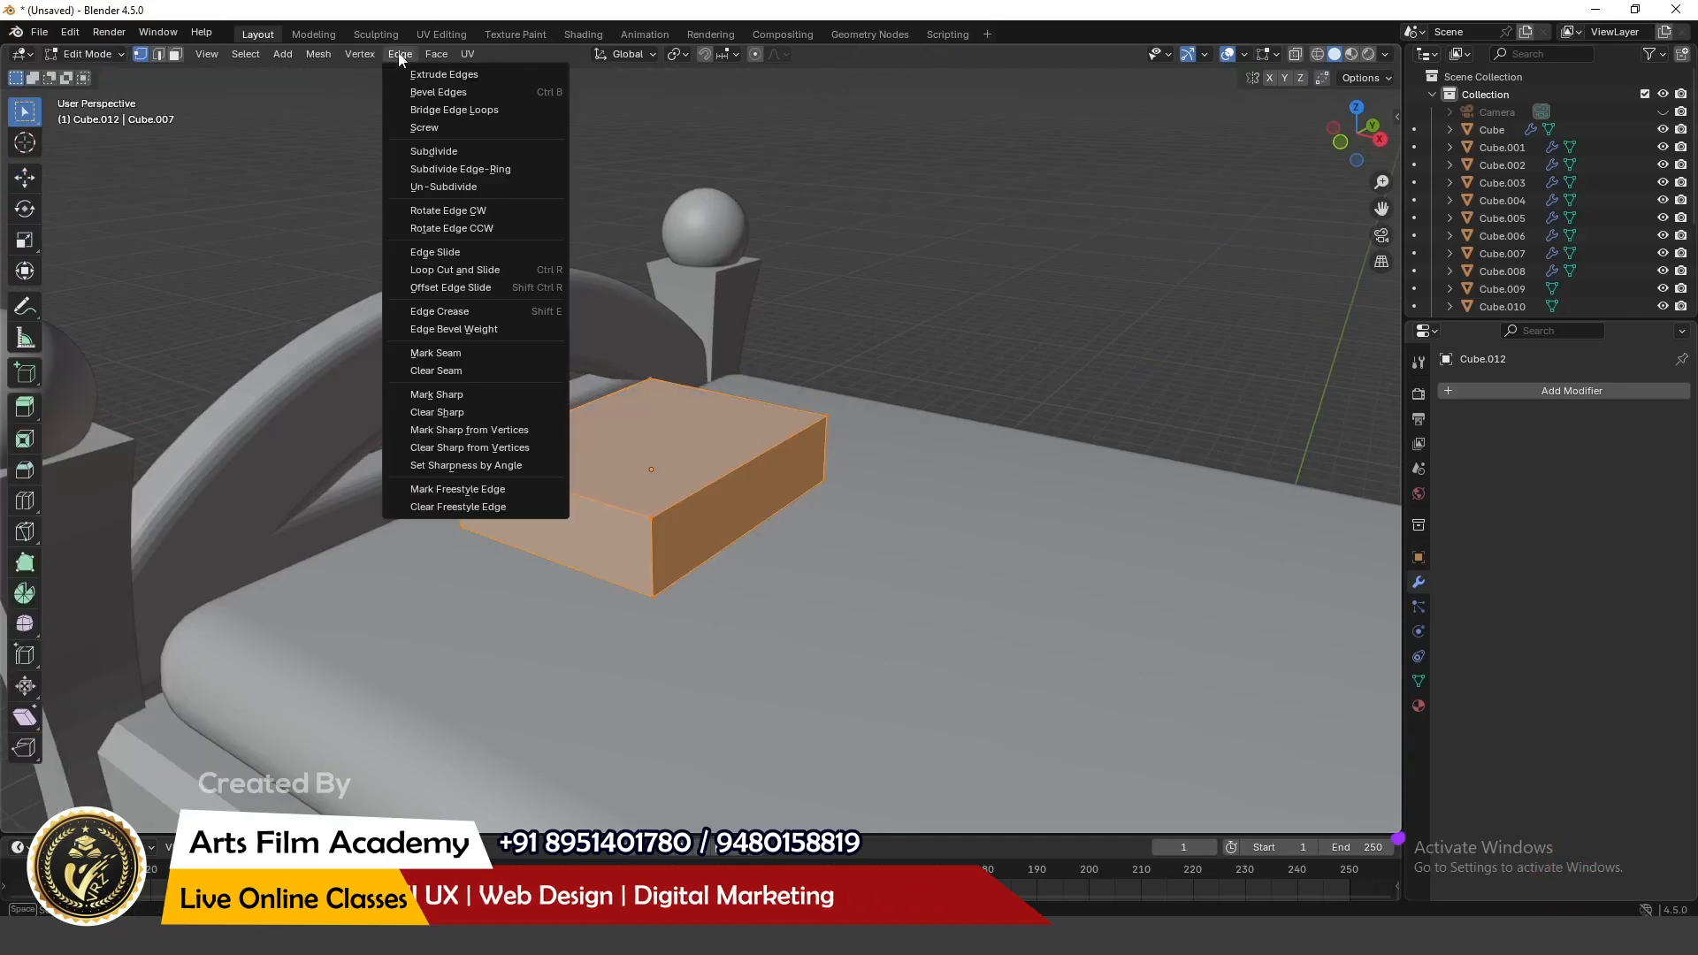
{"action": "left_click", "coordinate": [445, 152]}
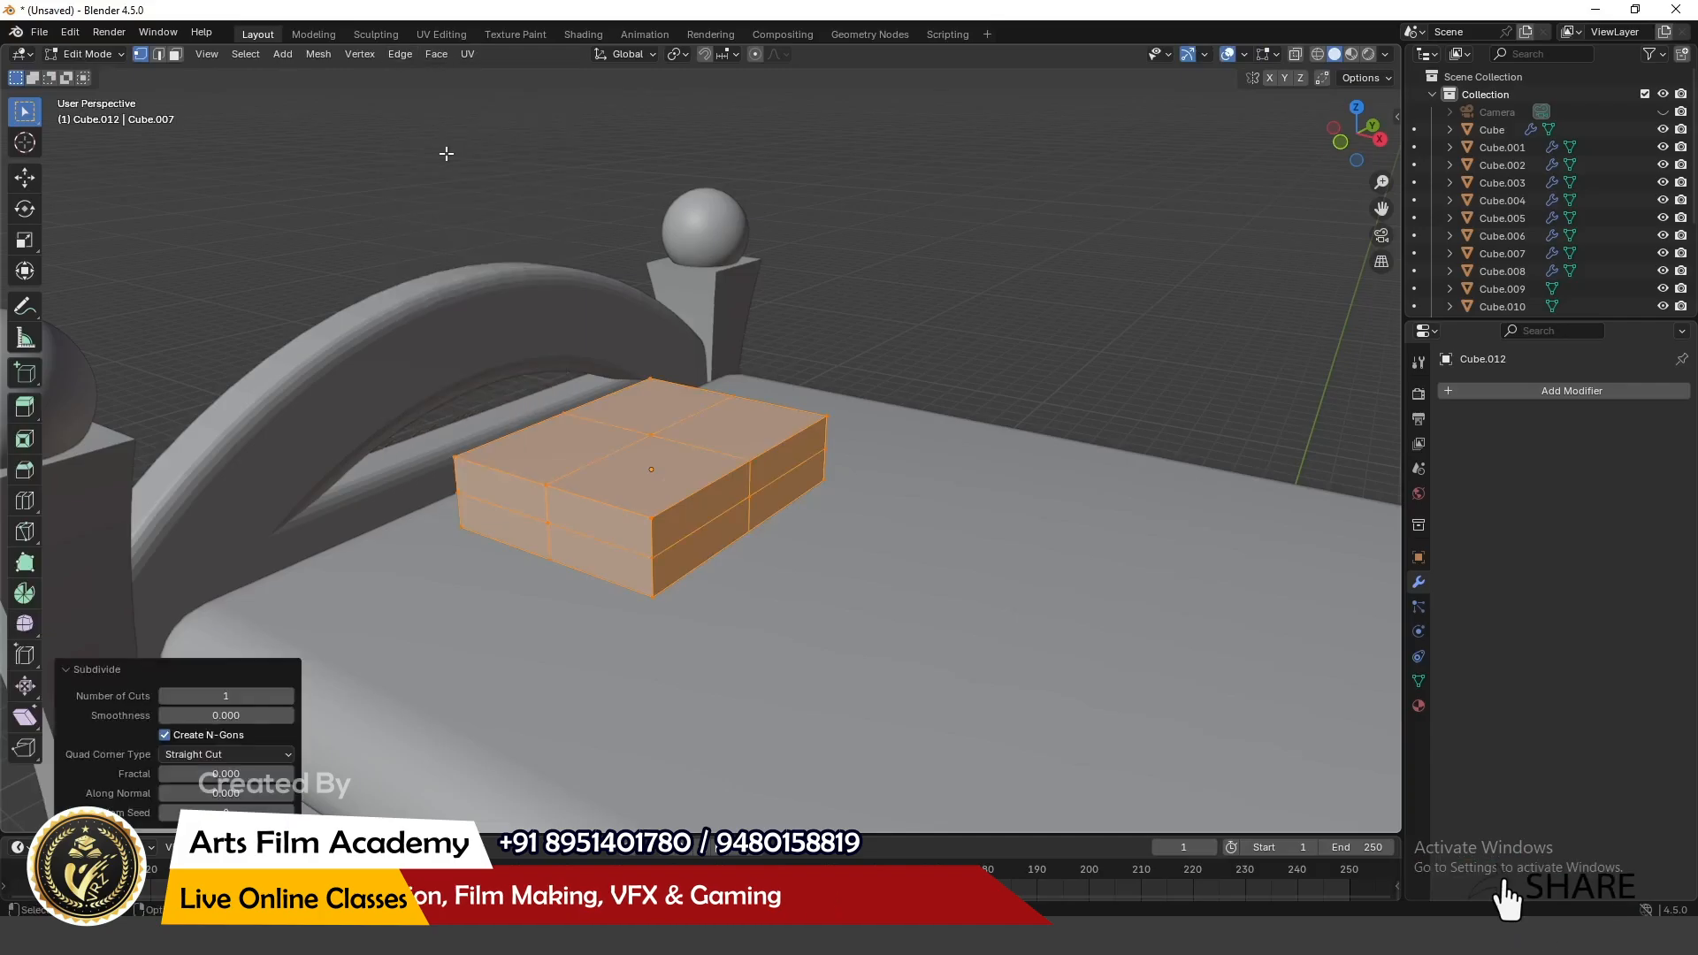
{"action": "left_click", "coordinate": [290, 696]}
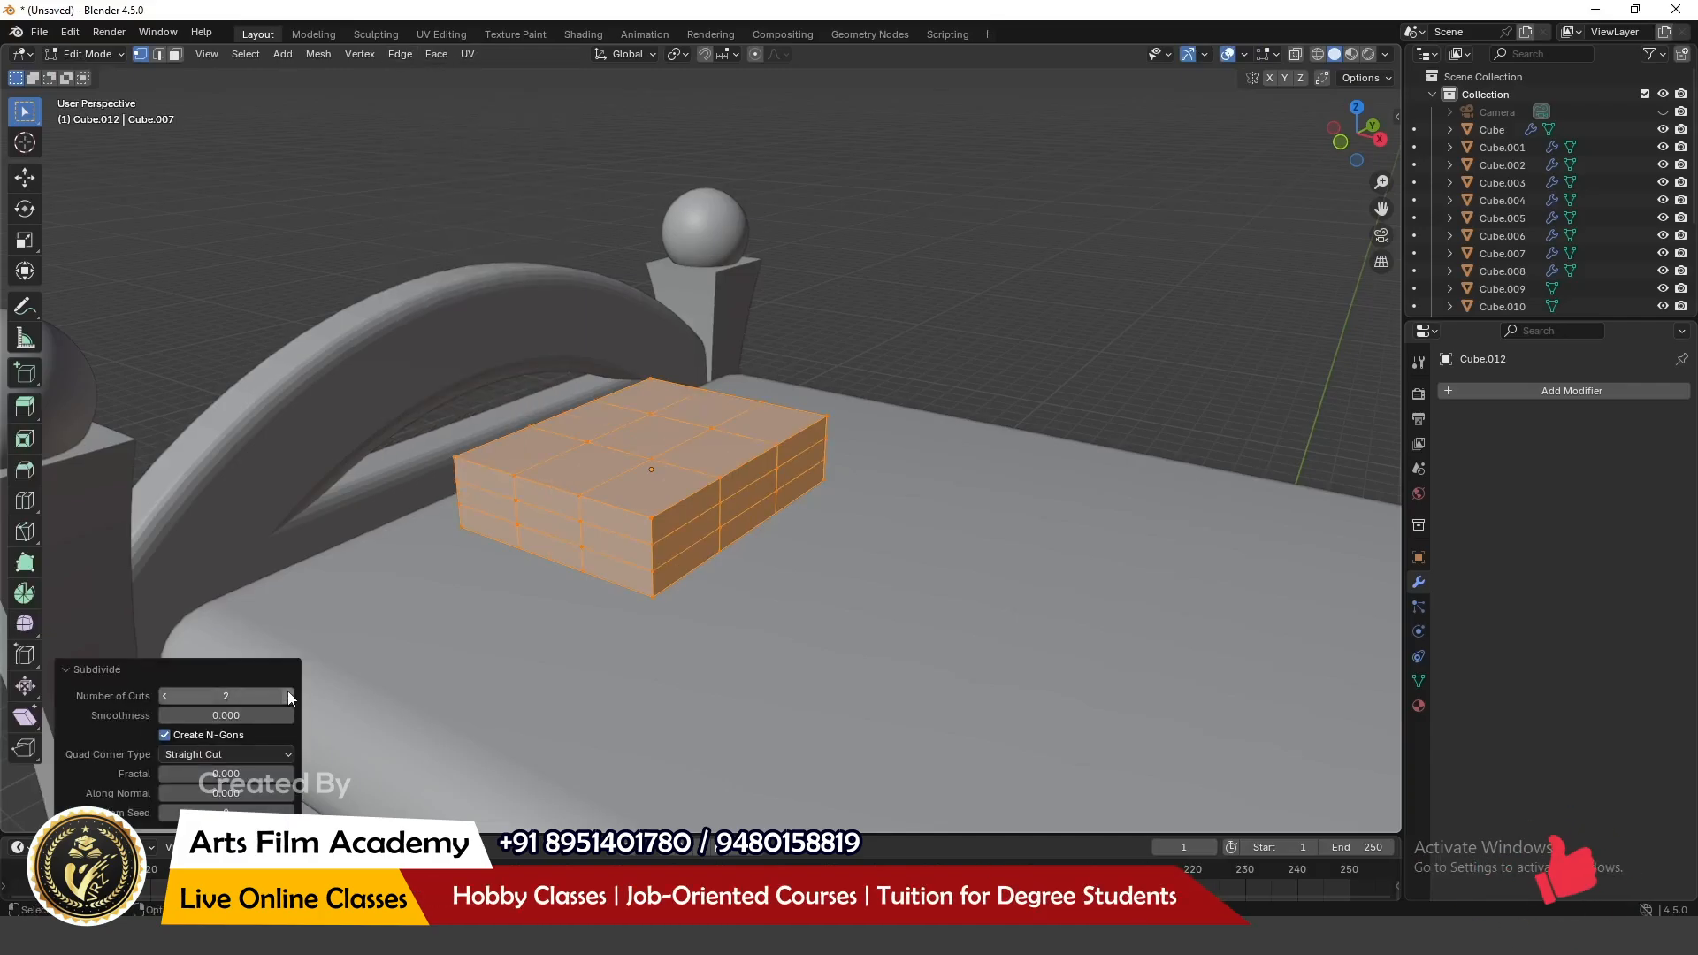
{"action": "left_click", "coordinate": [93, 51]}
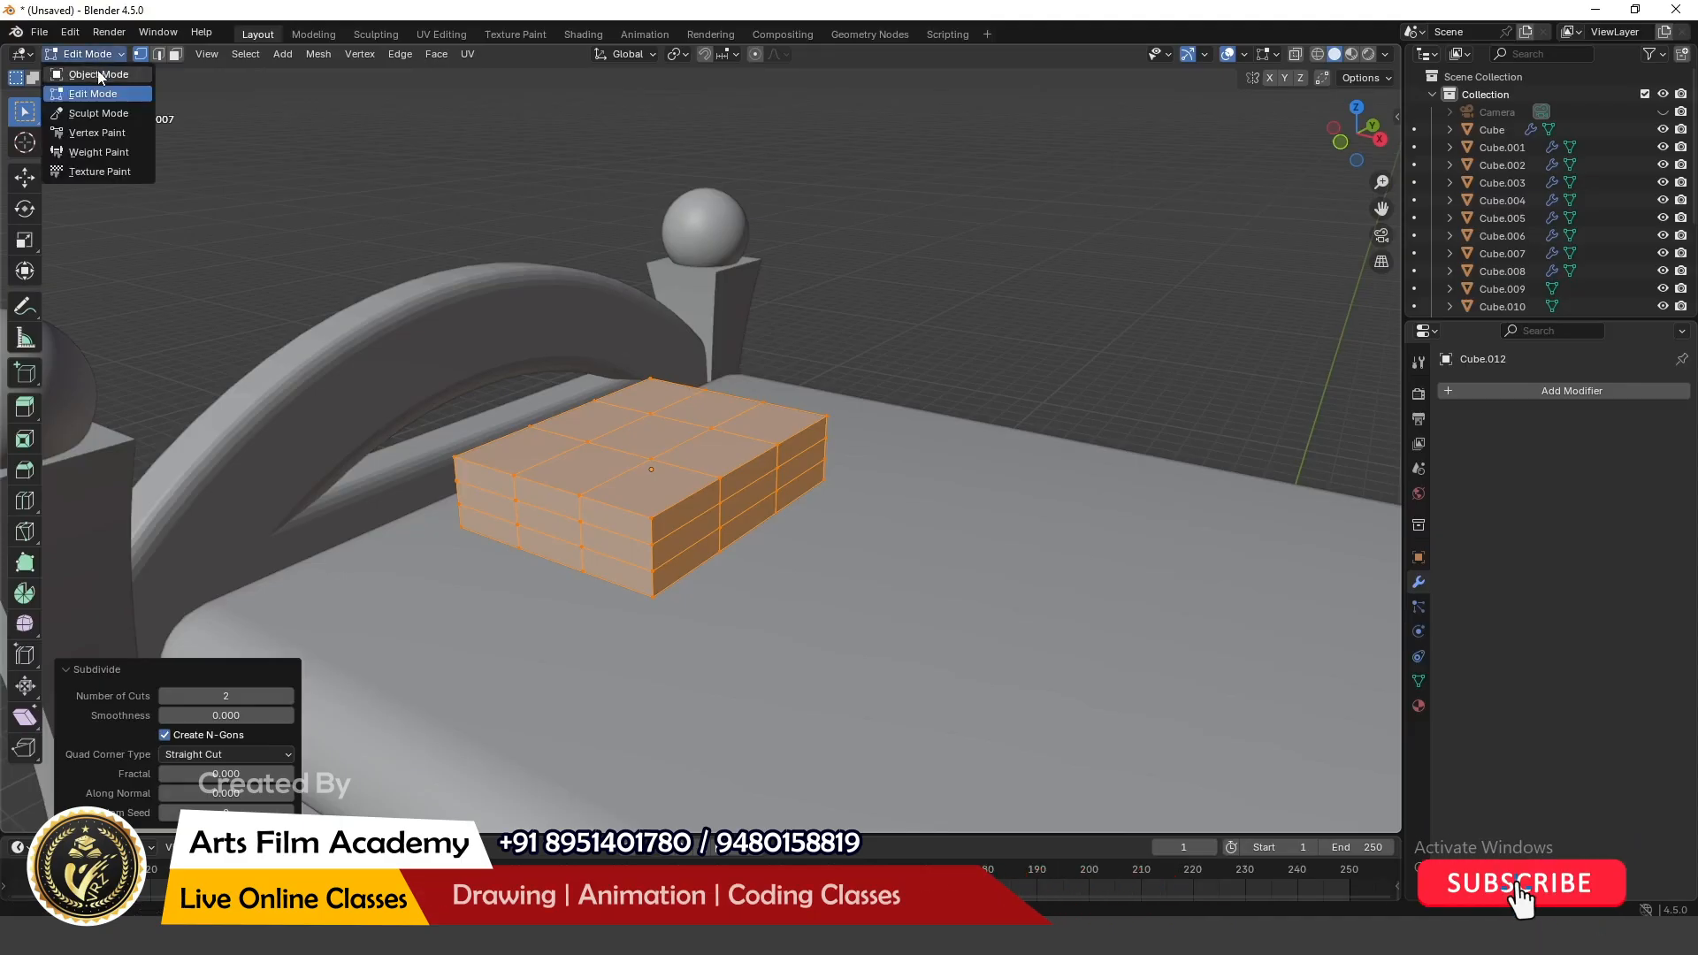
{"action": "left_click", "coordinate": [98, 76]}
{"action": "middle_click_drag", "start_coordinate": [920, 354], "coordinate": [936, 373]}
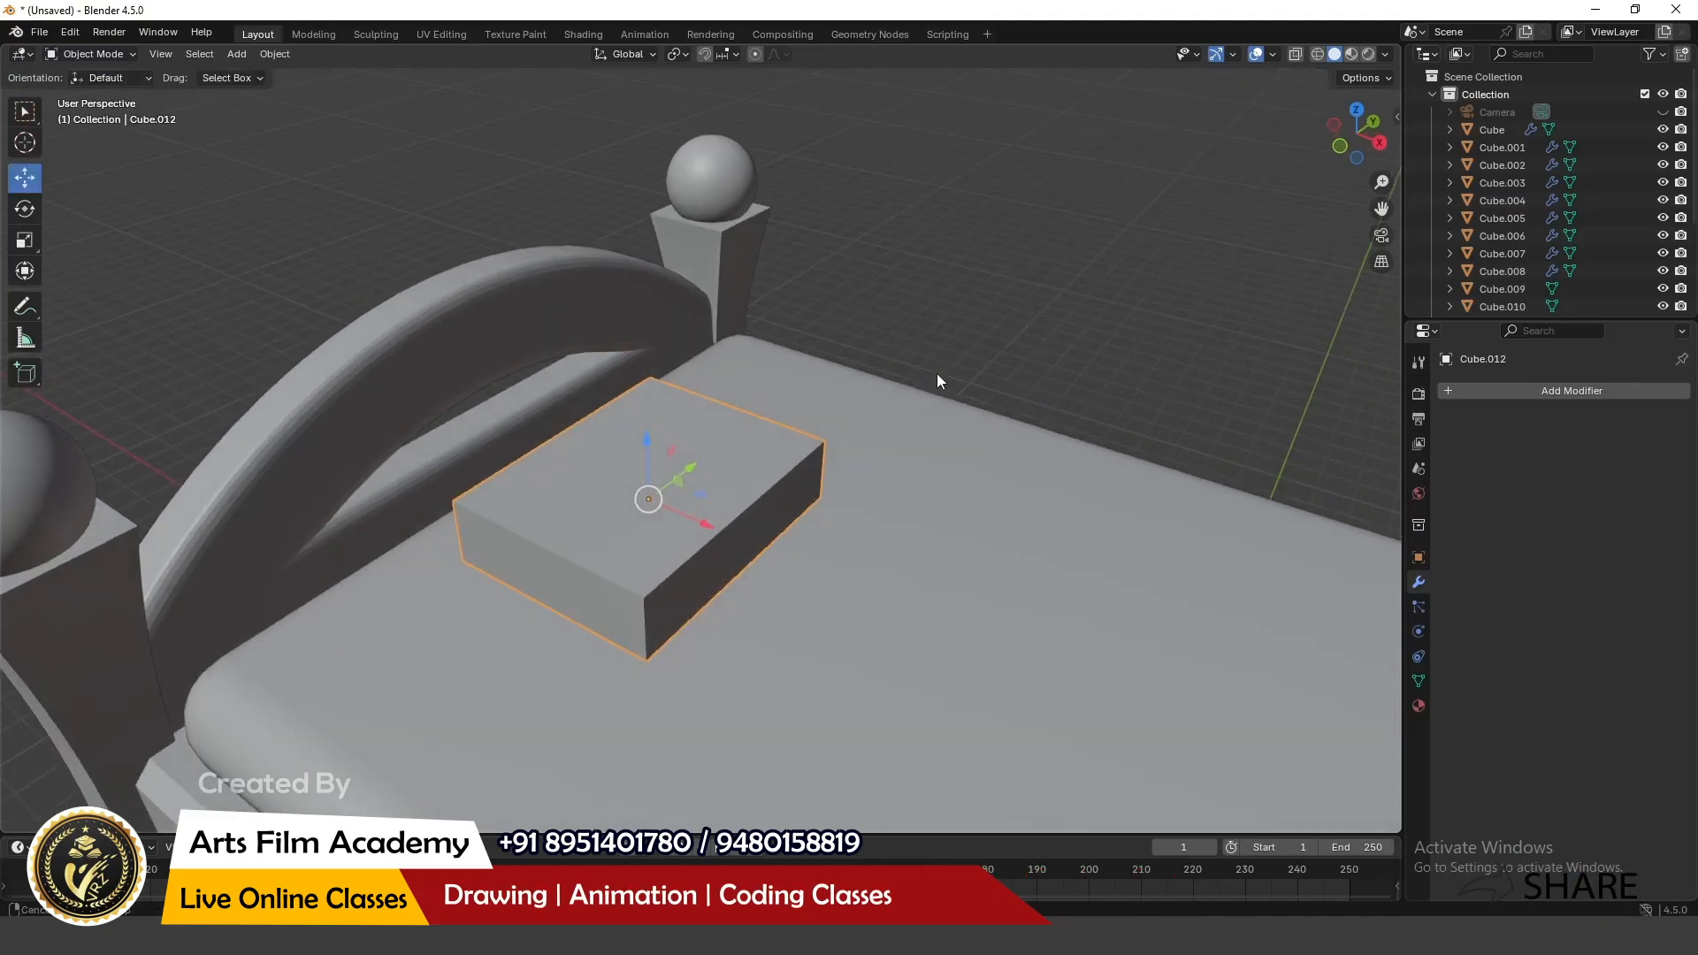
Step: Add a Subdivision Surface modifier to the pillow with 2 viewport levels and shade it smooth
{"action": "left_click", "coordinate": [1567, 391]}
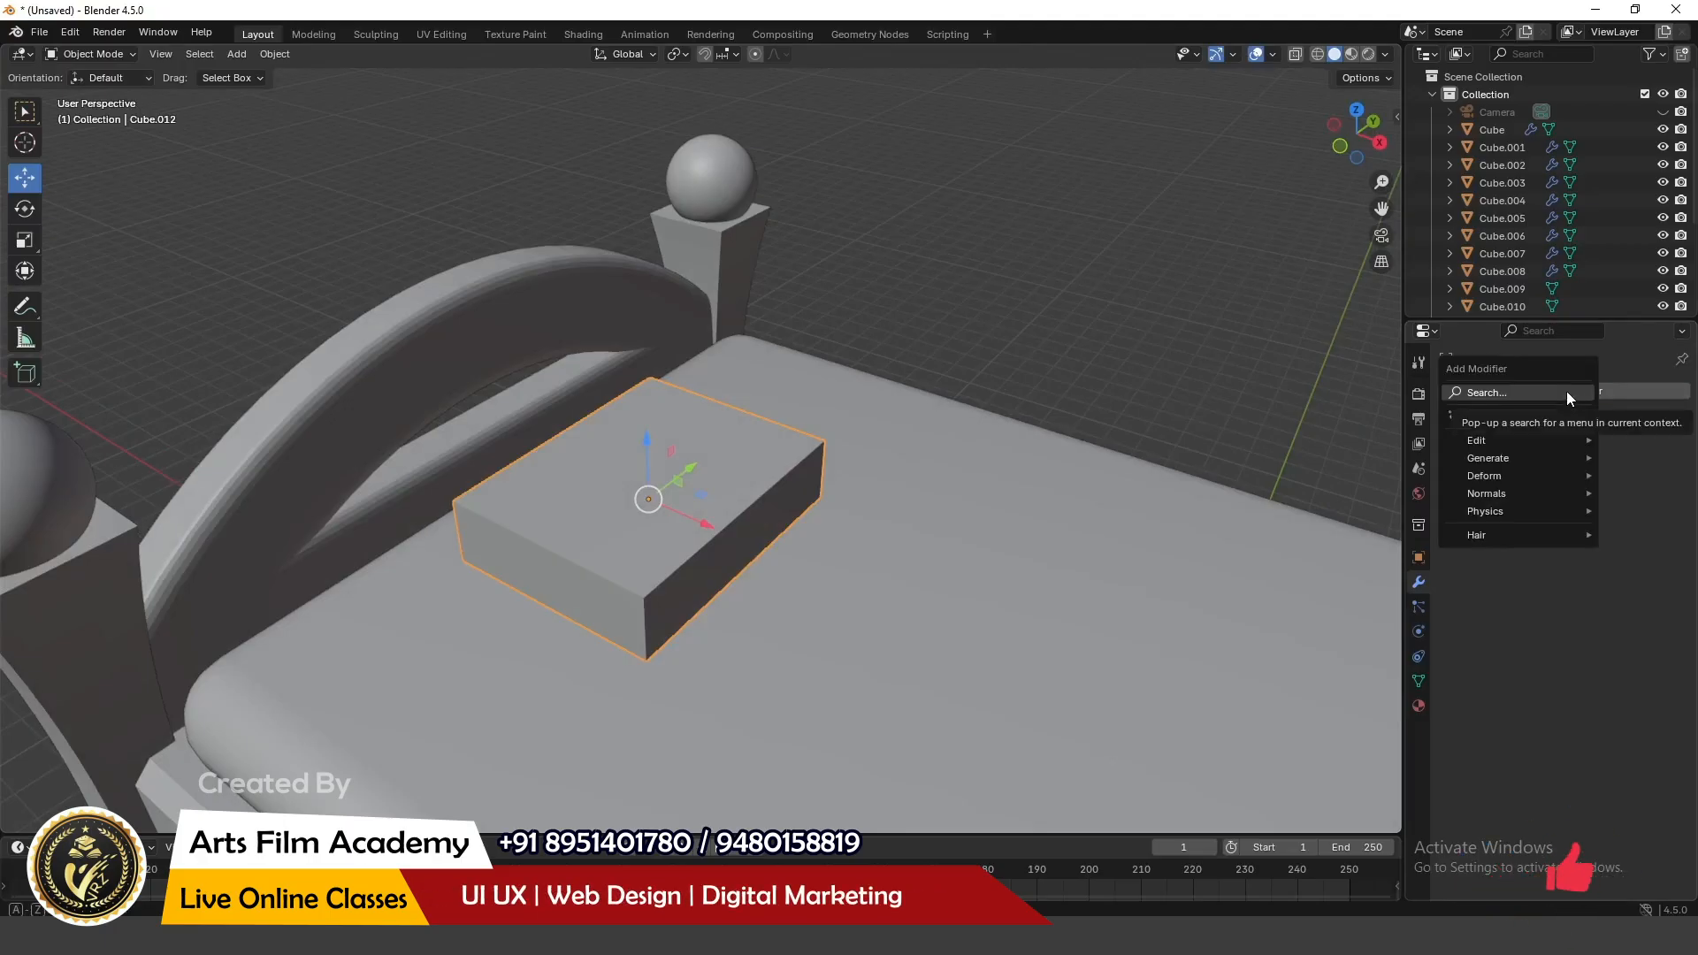
{"action": "left_click", "coordinate": [1568, 392]}
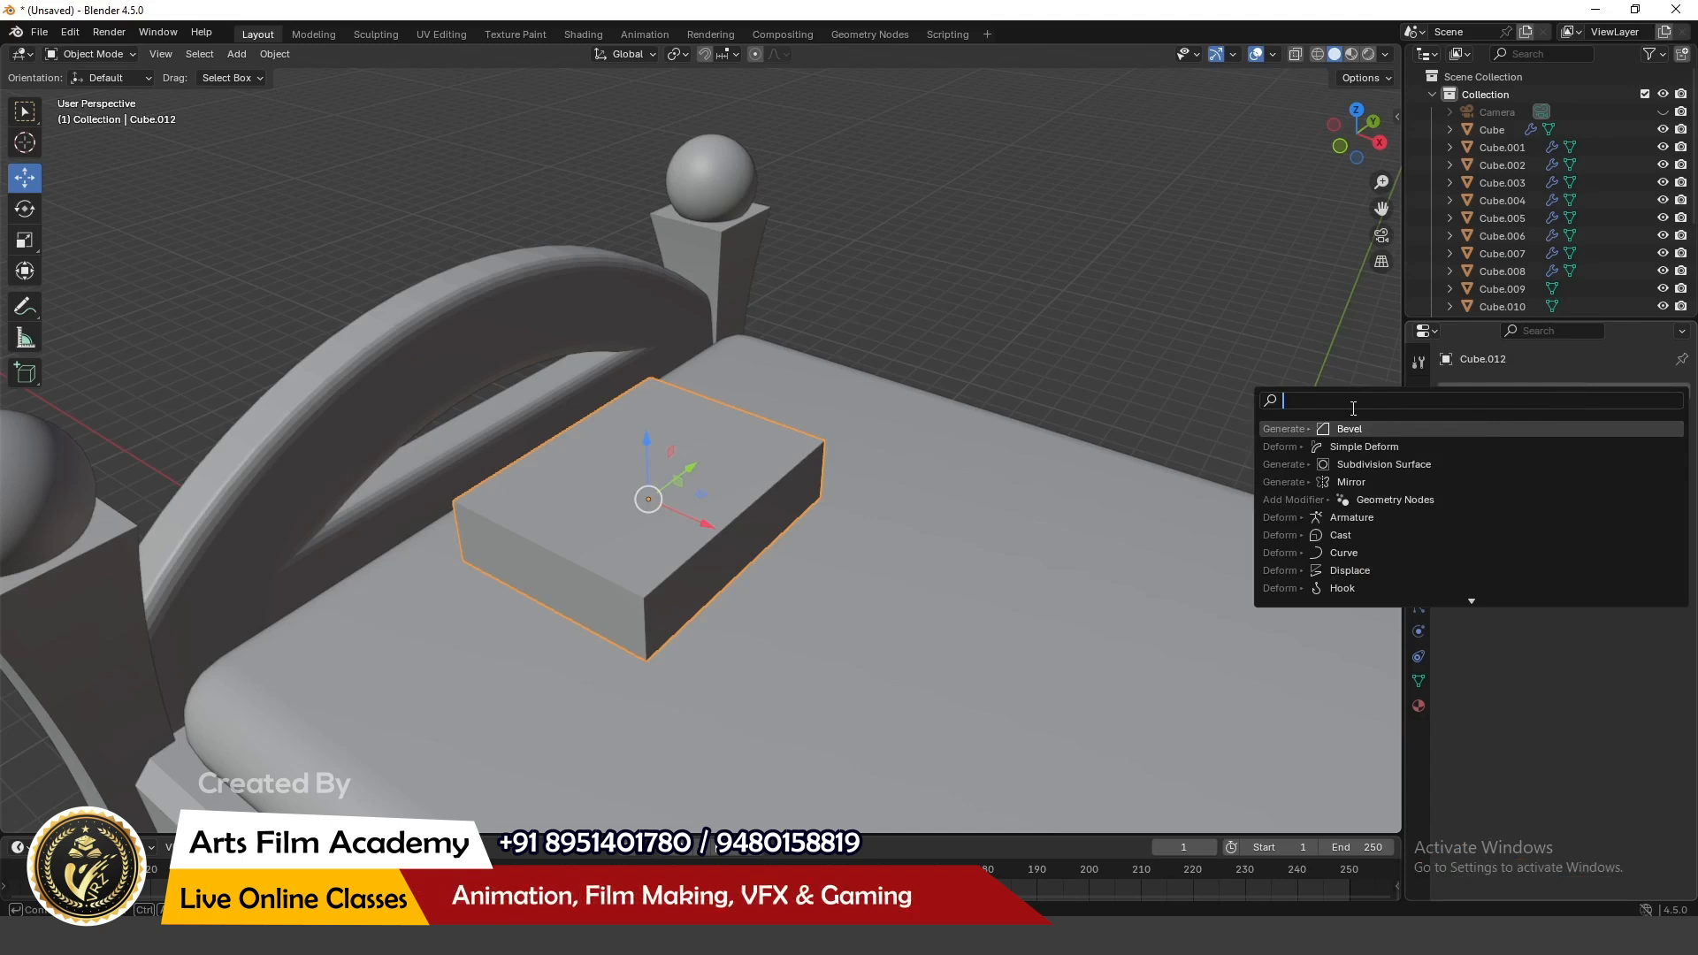
{"action": "left_click", "coordinate": [1369, 465]}
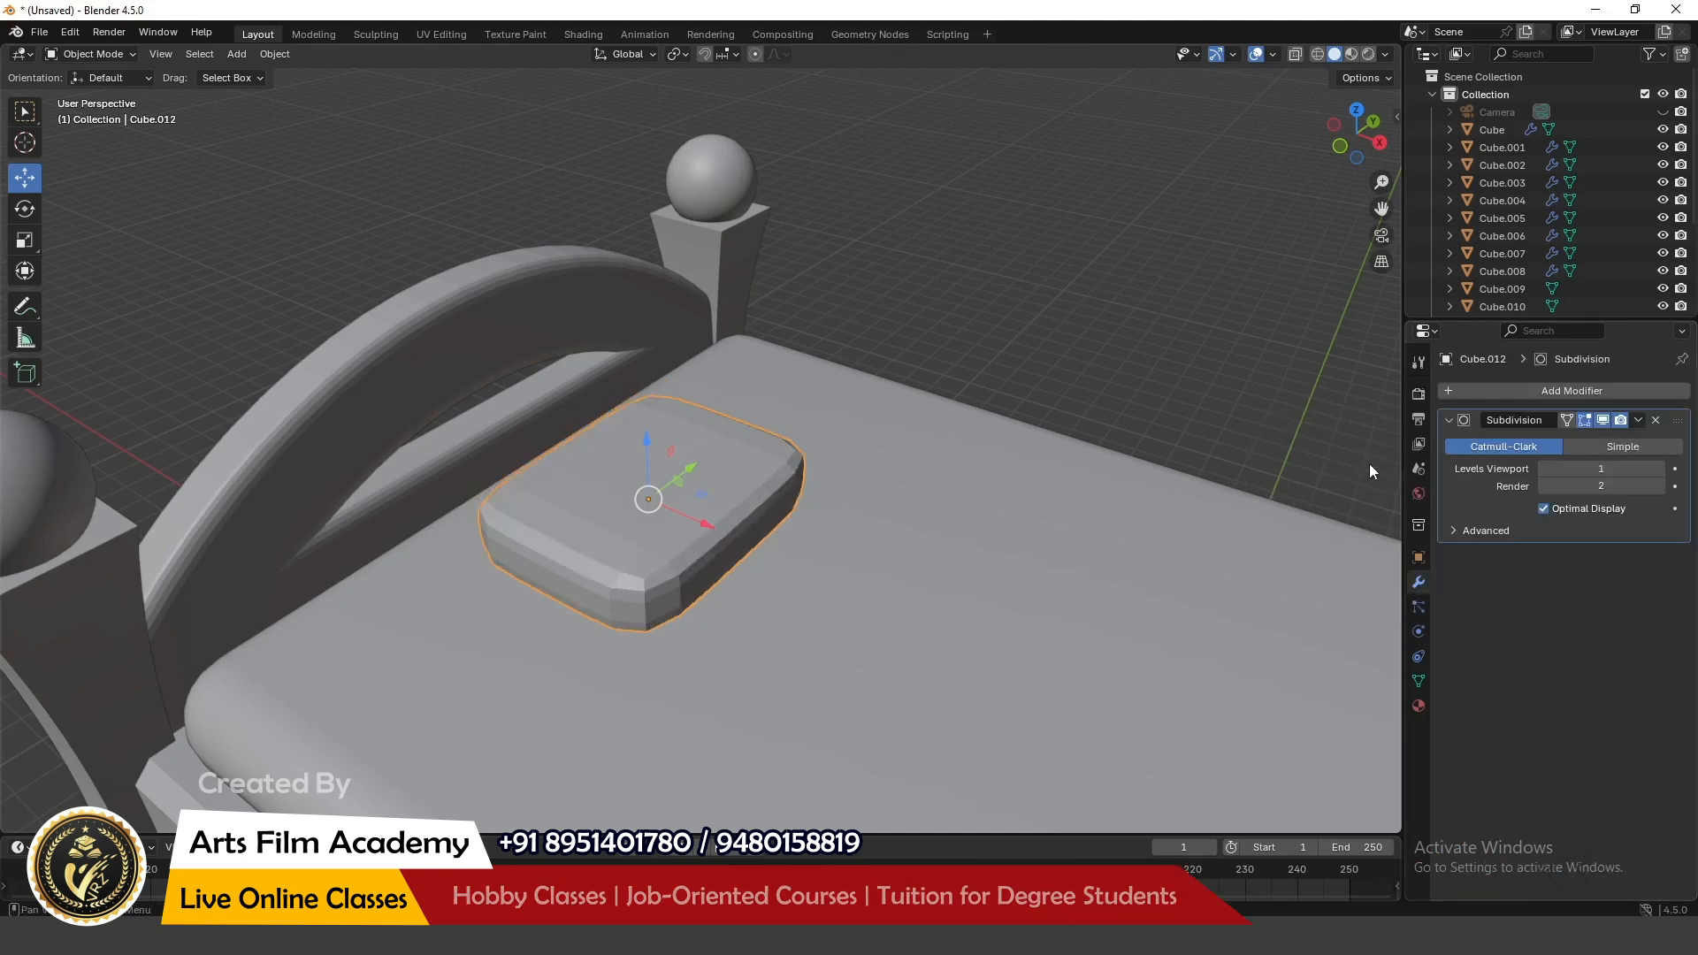
{"action": "left_click", "coordinate": [1660, 469]}
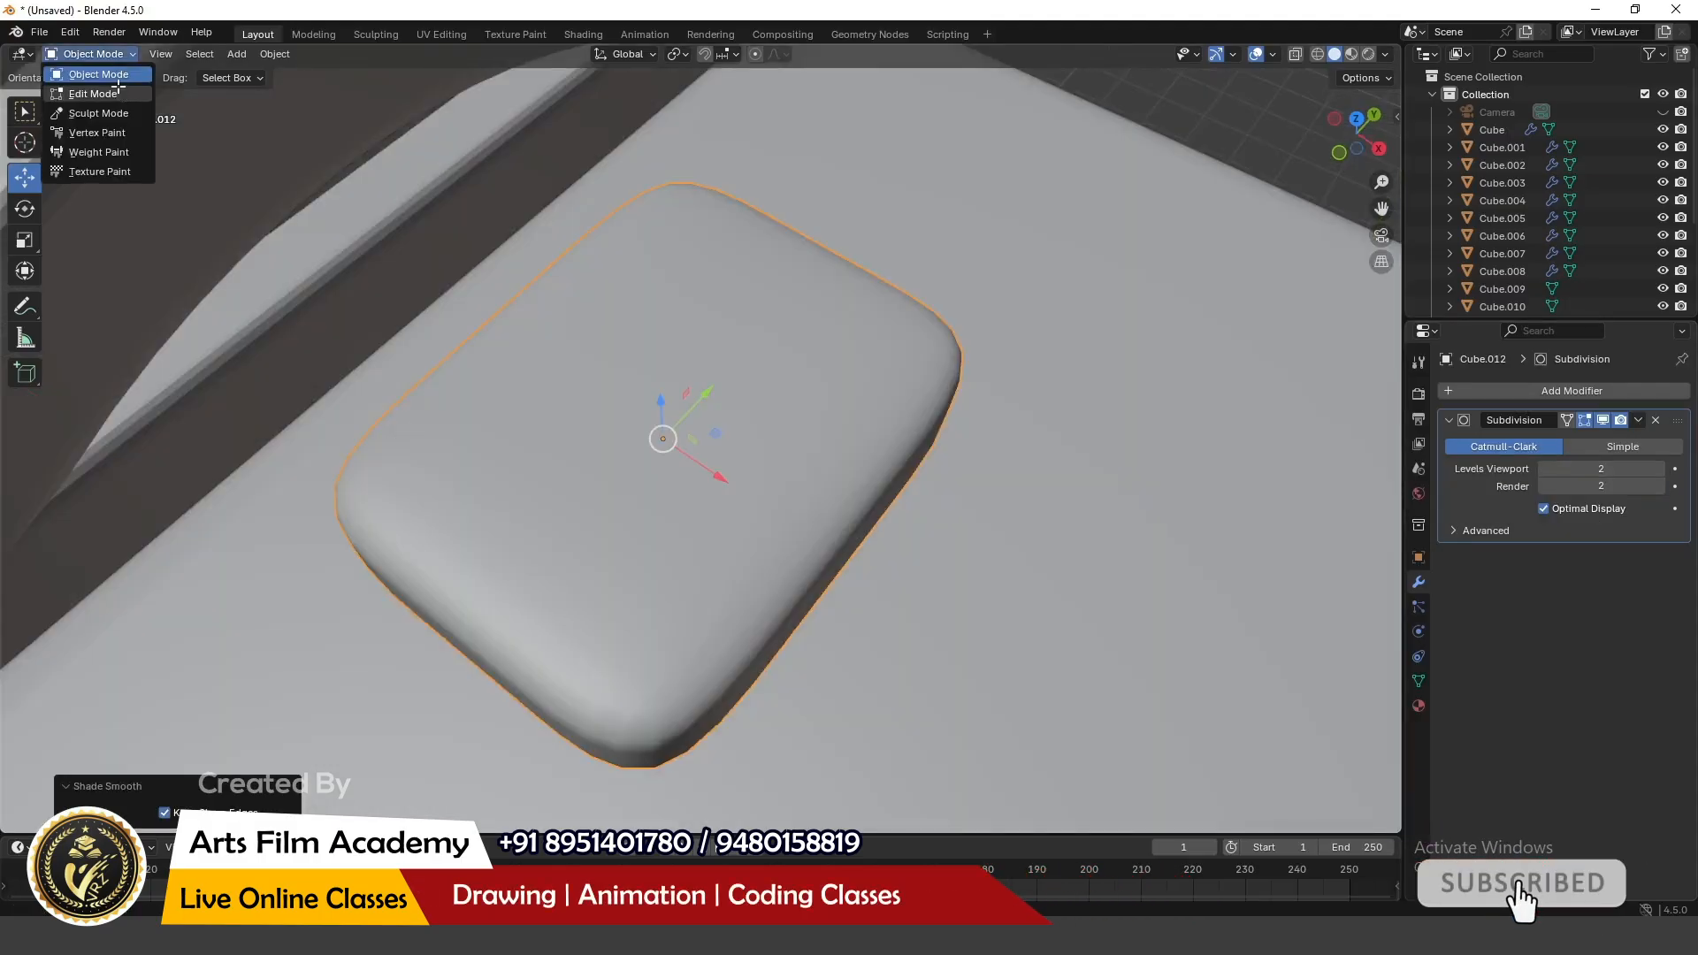
Step: Select the pillow's middle strip of faces running along Y, through the mesh, and scale it slightly outward along Y
{"action": "left_click", "coordinate": [117, 85]}
{"action": "scroll", "coordinate": [679, 454], "scroll_direction": "down", "scroll_amount": 3}
{"action": "key", "text": "KP_7"}
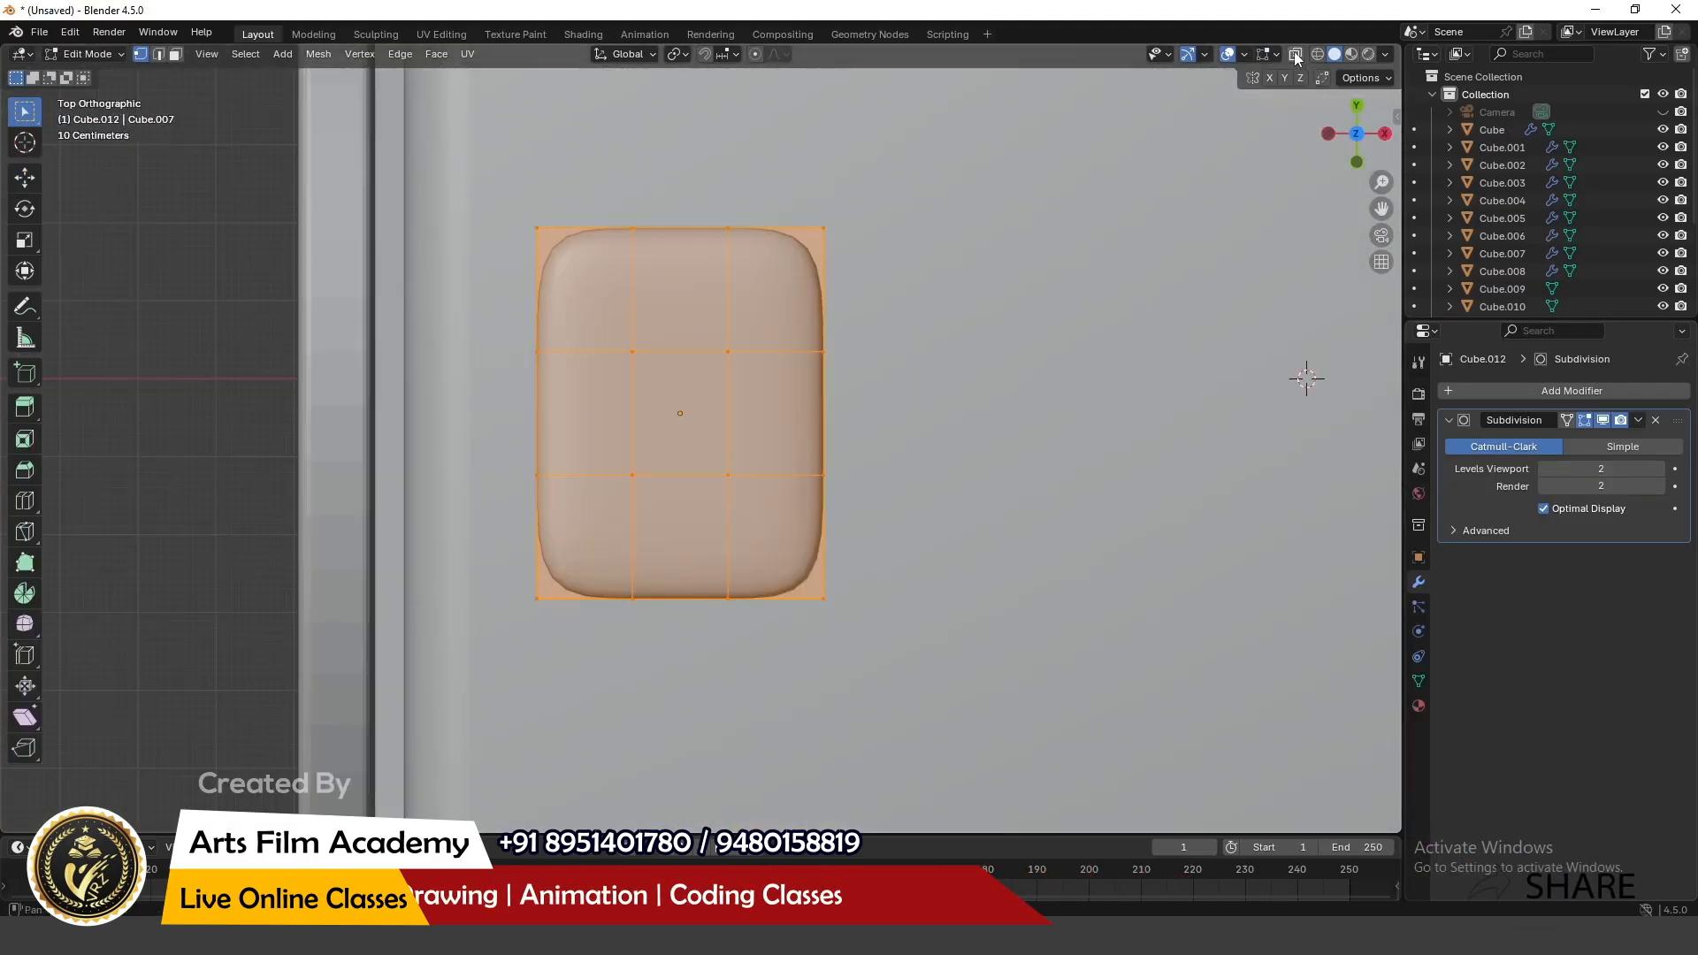
{"action": "left_click", "coordinate": [1295, 55]}
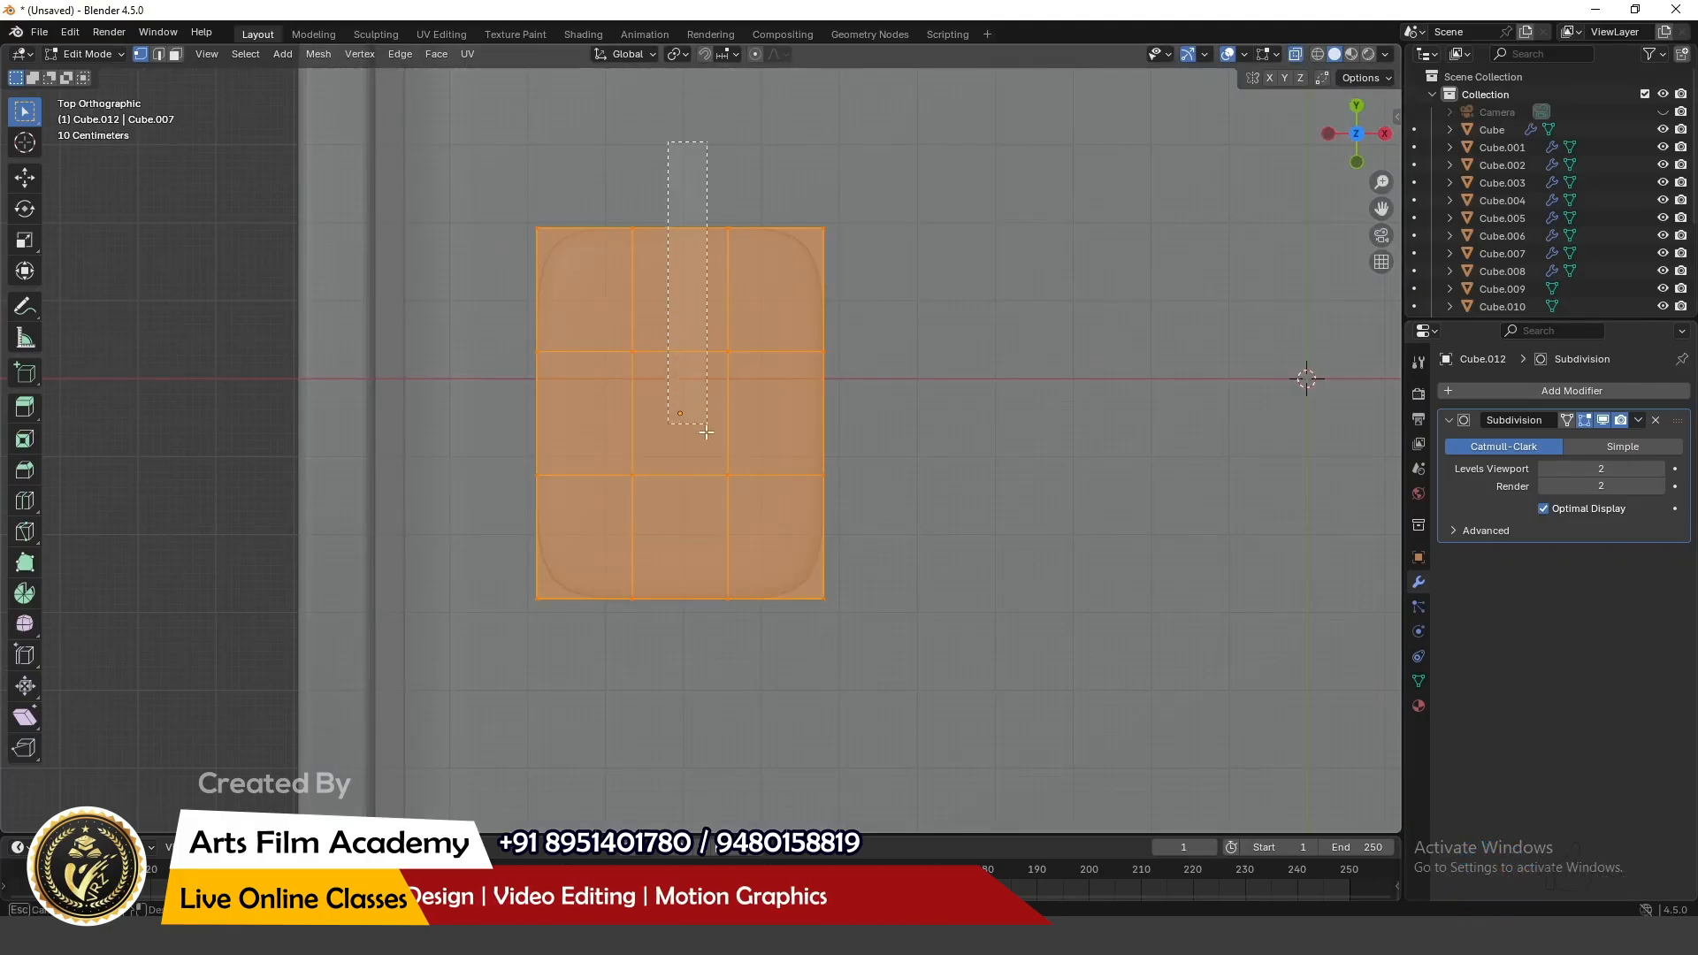
{"action": "left_click_drag", "start_coordinate": [706, 674], "coordinate": [706, 674]}
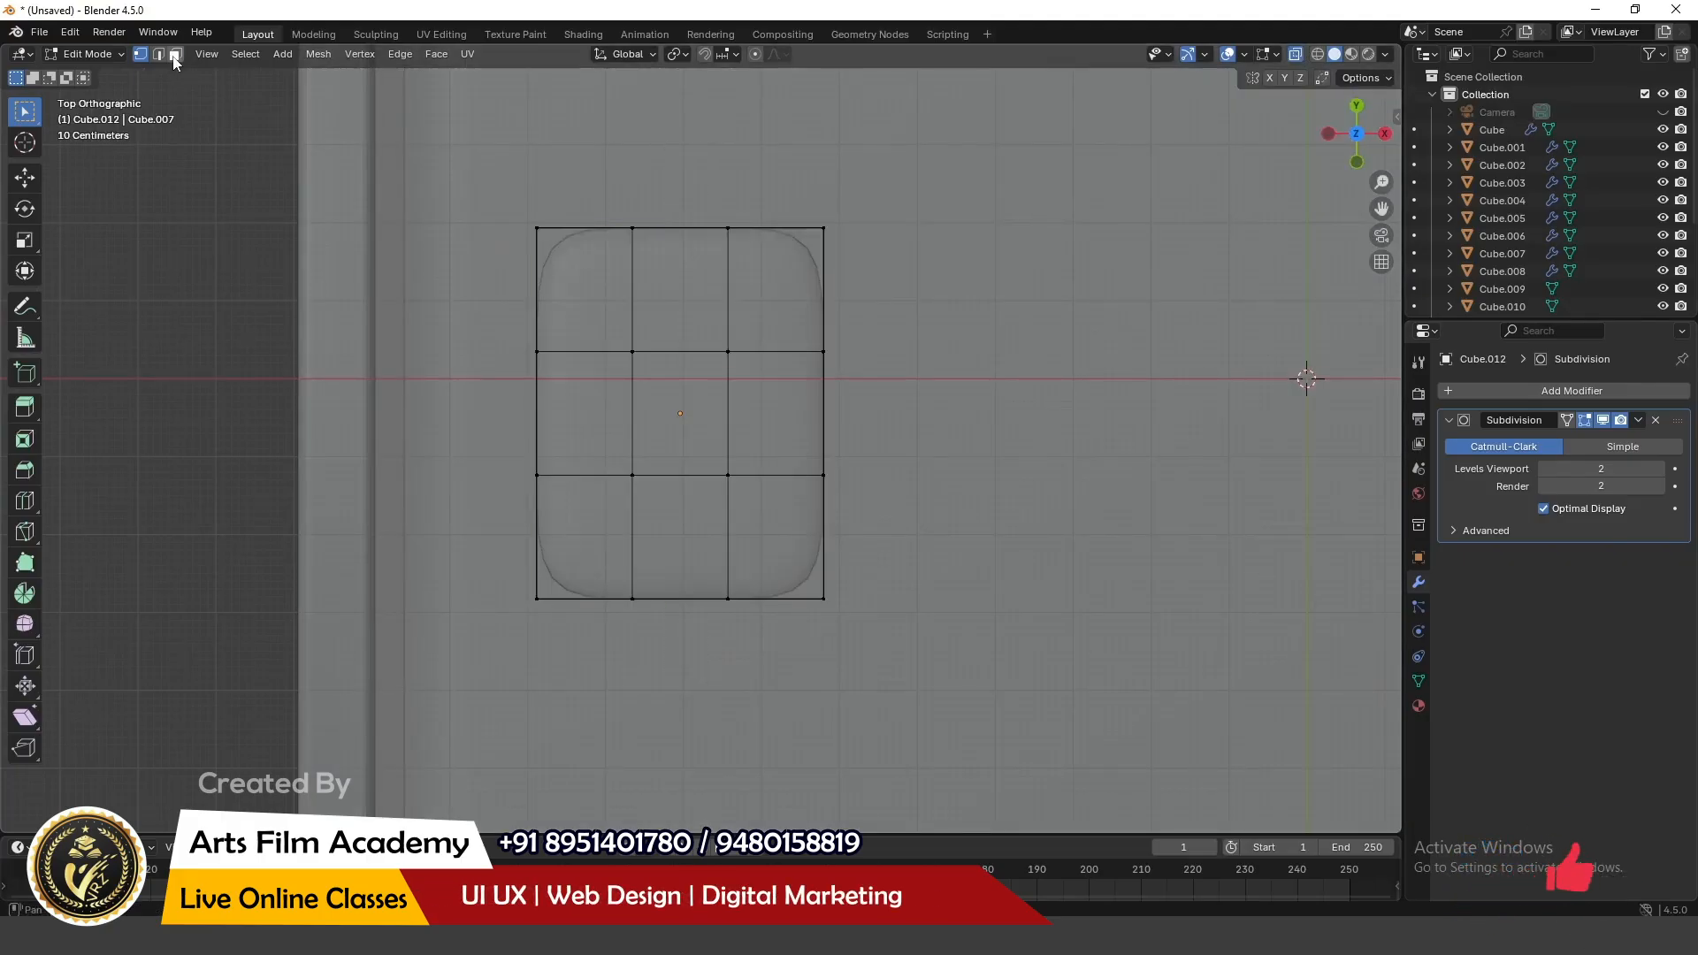
{"action": "left_click_drag", "start_coordinate": [651, 172], "coordinate": [713, 639]}
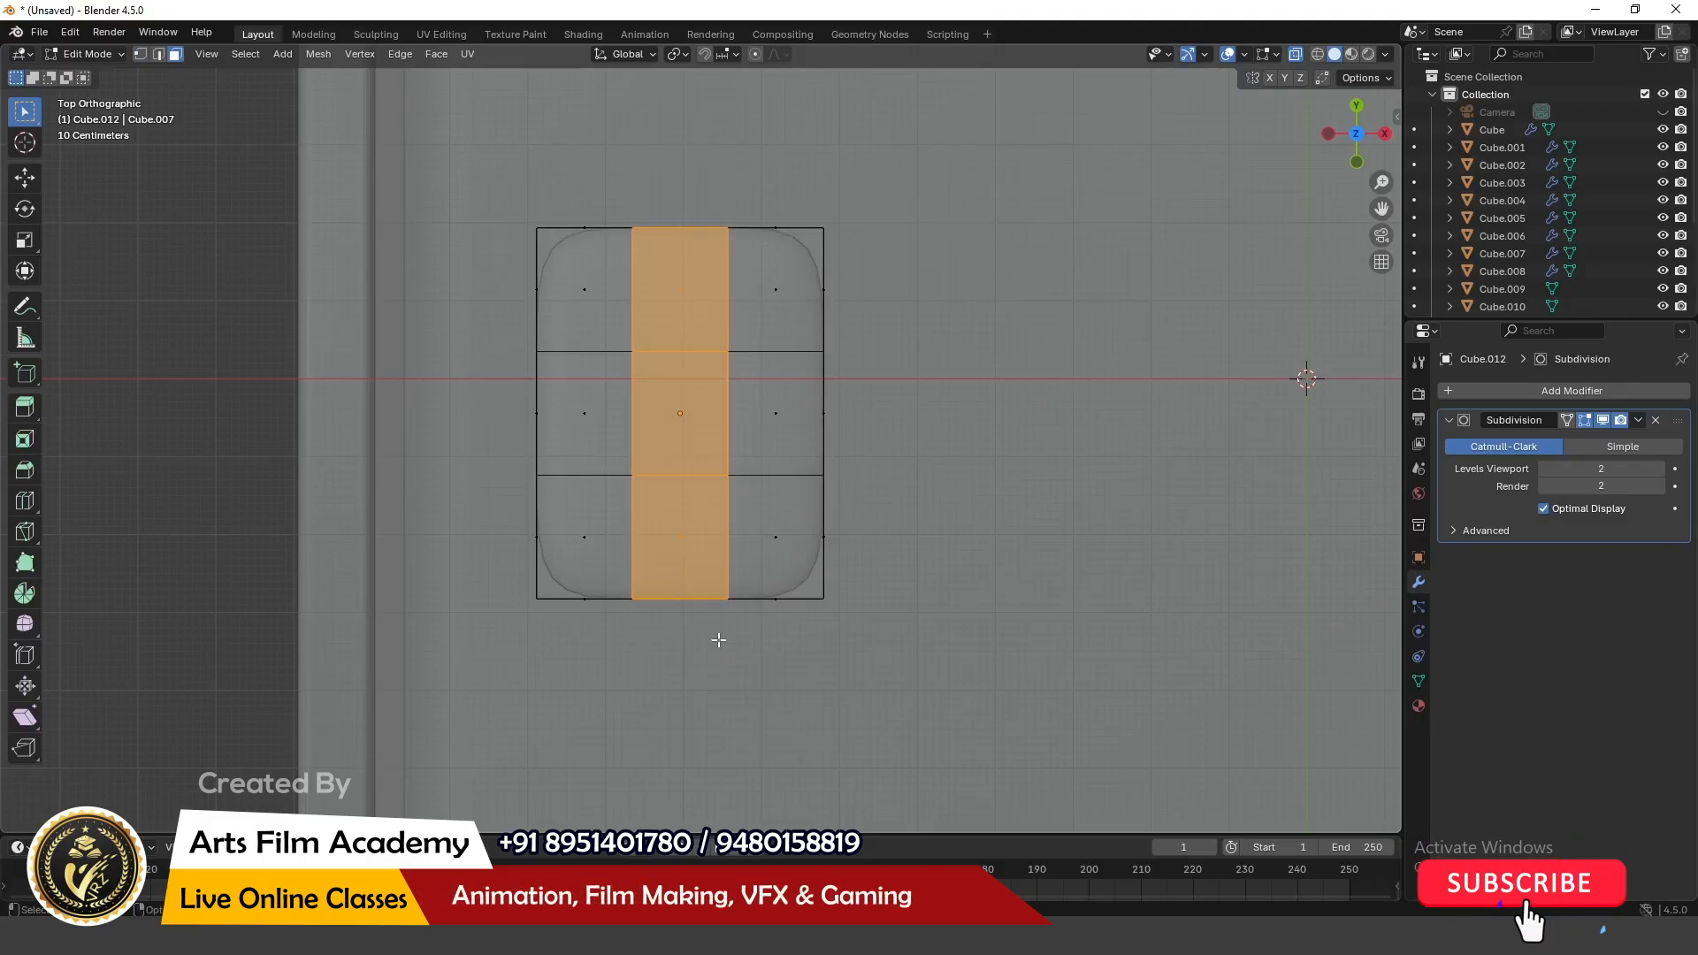
{"action": "left_click", "coordinate": [29, 243]}
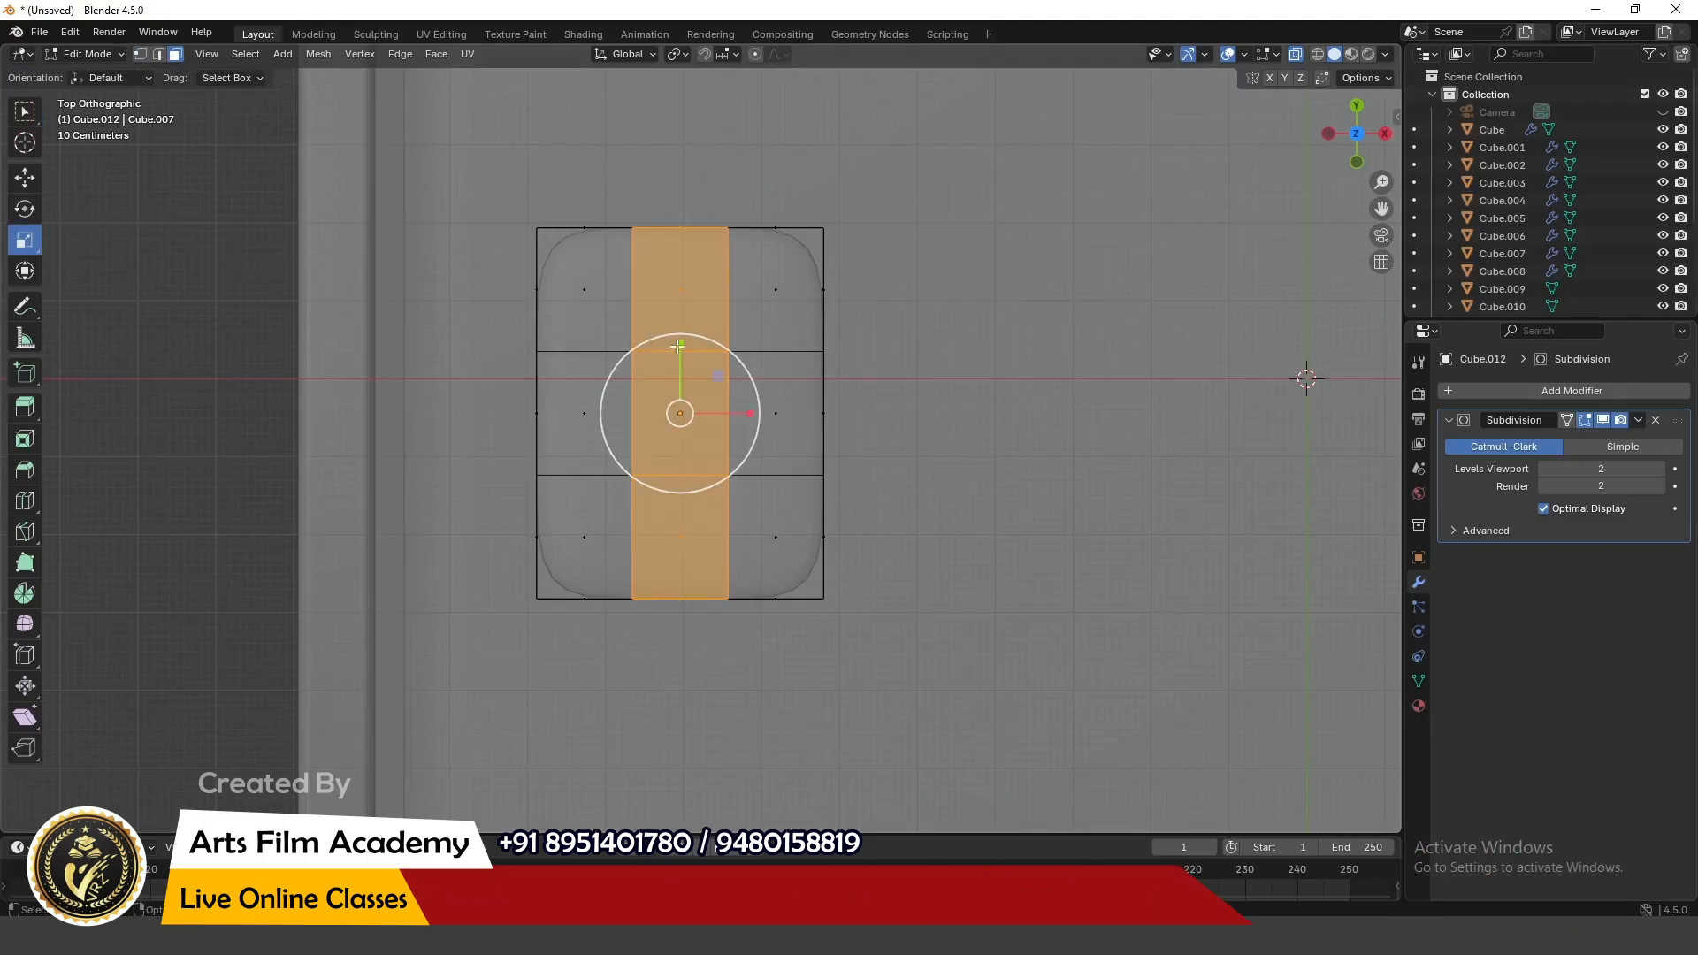
{"action": "left_click_drag", "start_coordinate": [679, 344], "coordinate": [678, 334]}
Step: Scale the pillow's middle band of faces running along X slightly outward along X
{"action": "left_click", "coordinate": [537, 402], "text": "alt"}
{"action": "left_click_drag", "start_coordinate": [755, 416], "coordinate": [768, 416]}
{"action": "middle_click_drag", "start_coordinate": [955, 367], "coordinate": [879, 262]}
{"action": "left_click", "coordinate": [927, 217]}
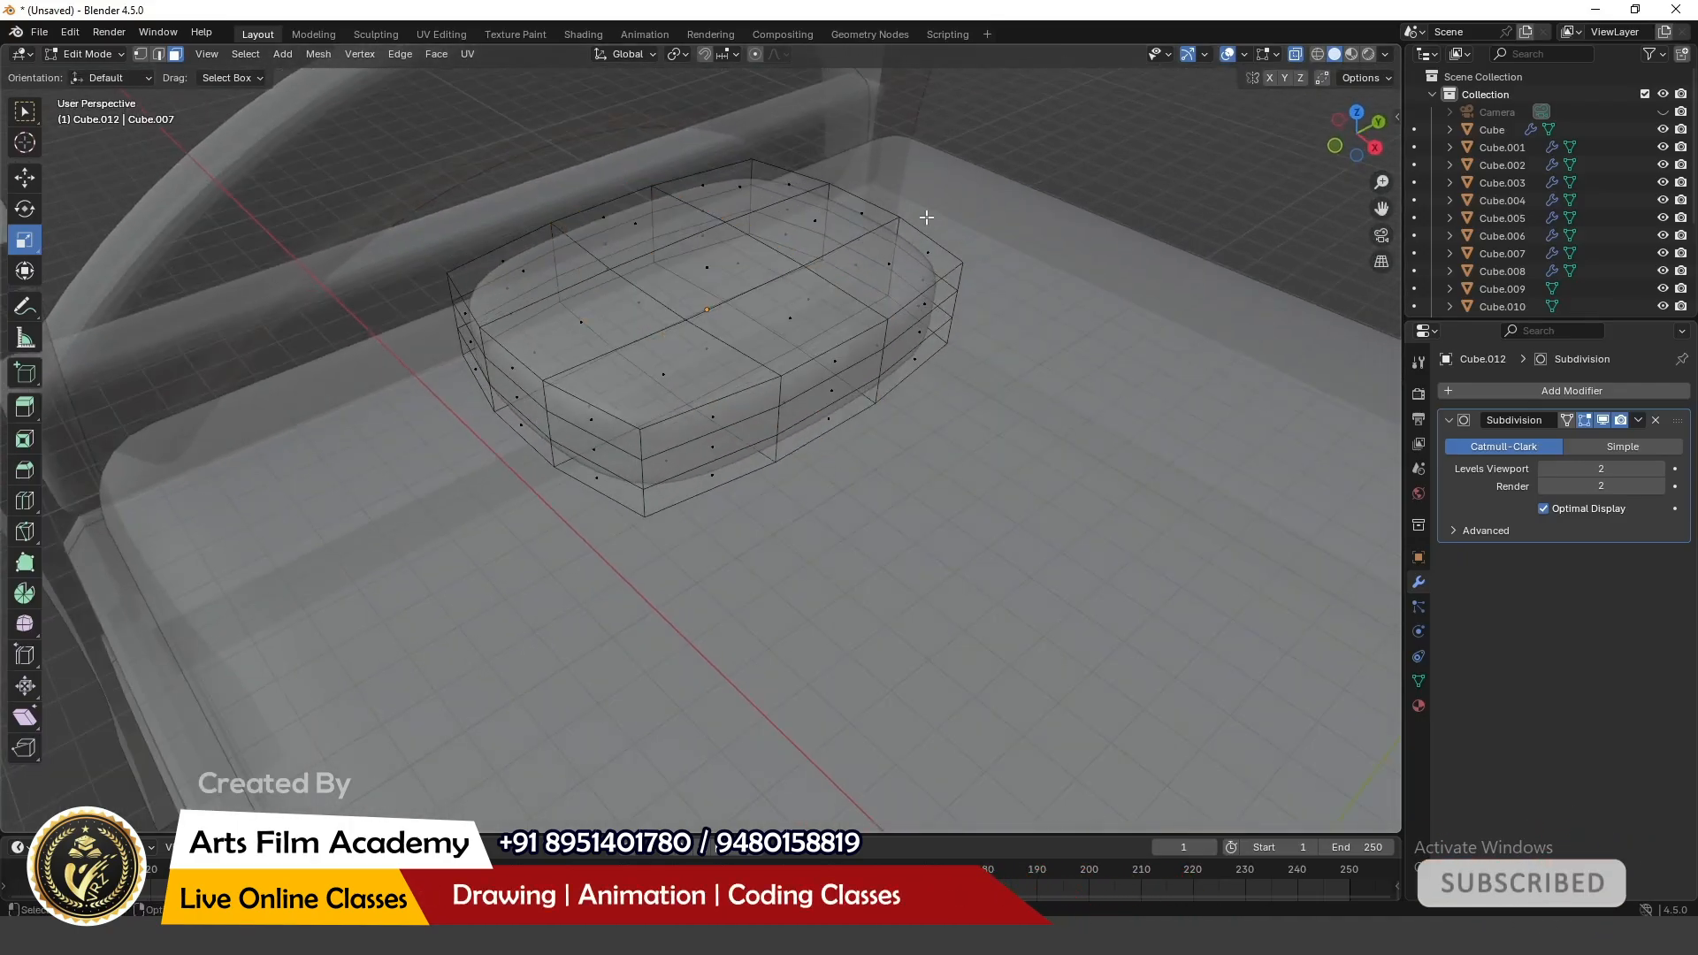
Step: Raise the pillow's central top face 0.35716 m along Z, return to Object Mode and turn off X-ray
{"action": "left_click", "coordinate": [672, 290]}
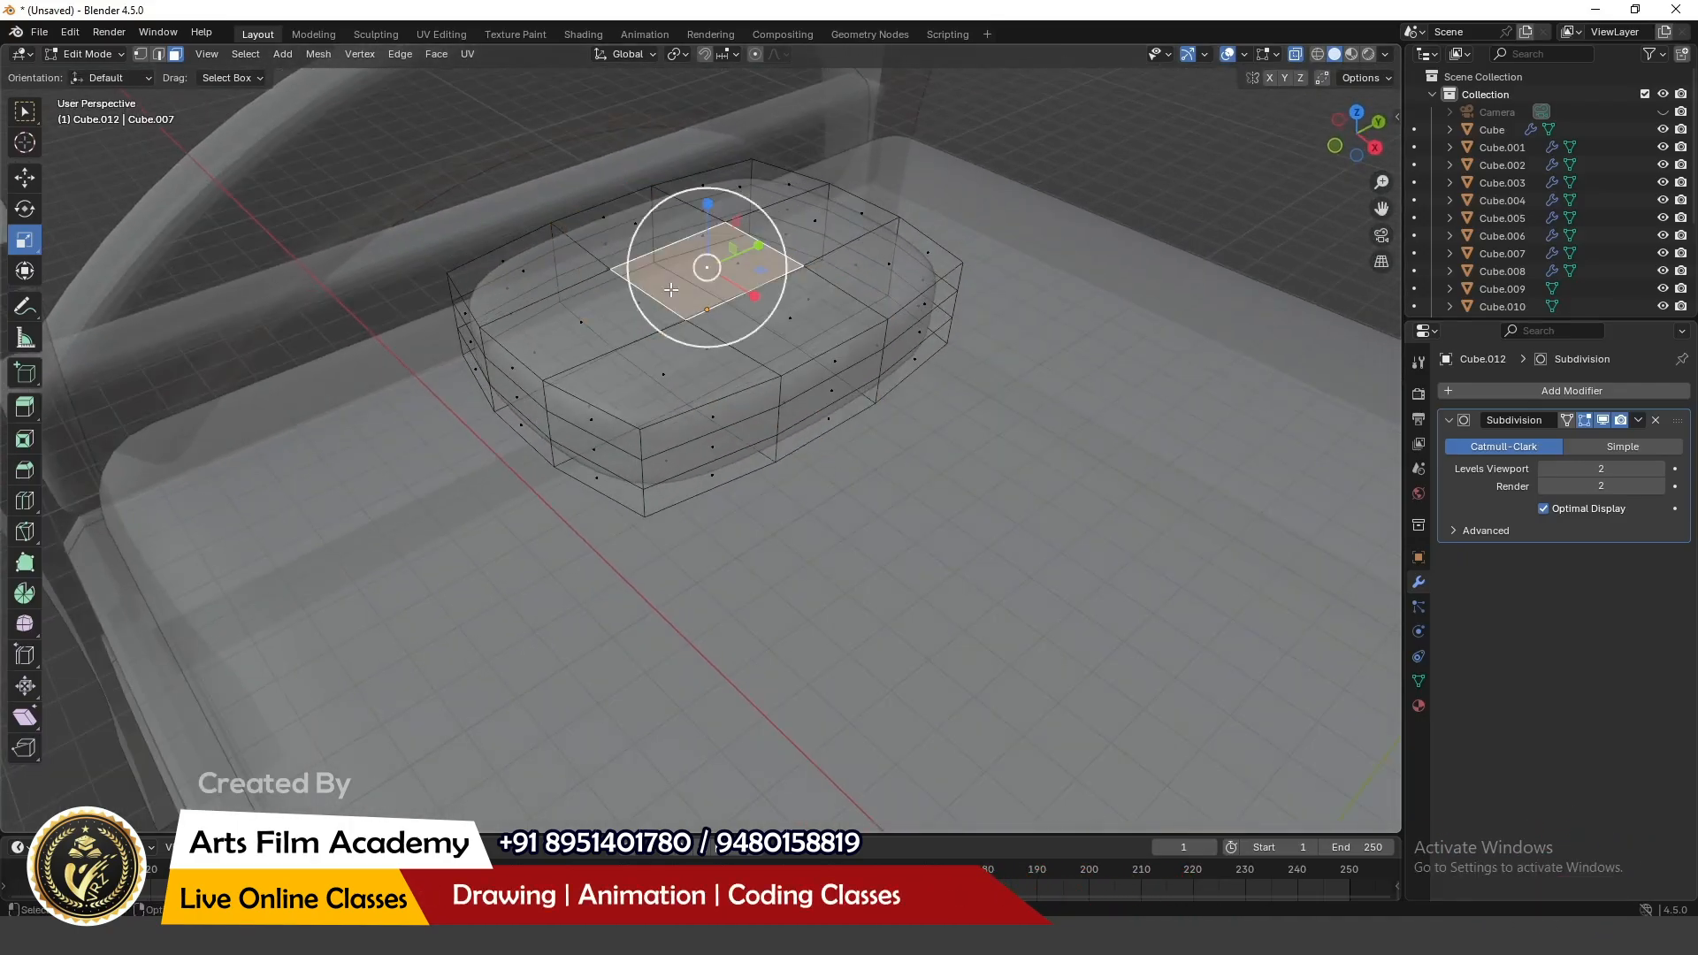
{"action": "left_click", "coordinate": [24, 179]}
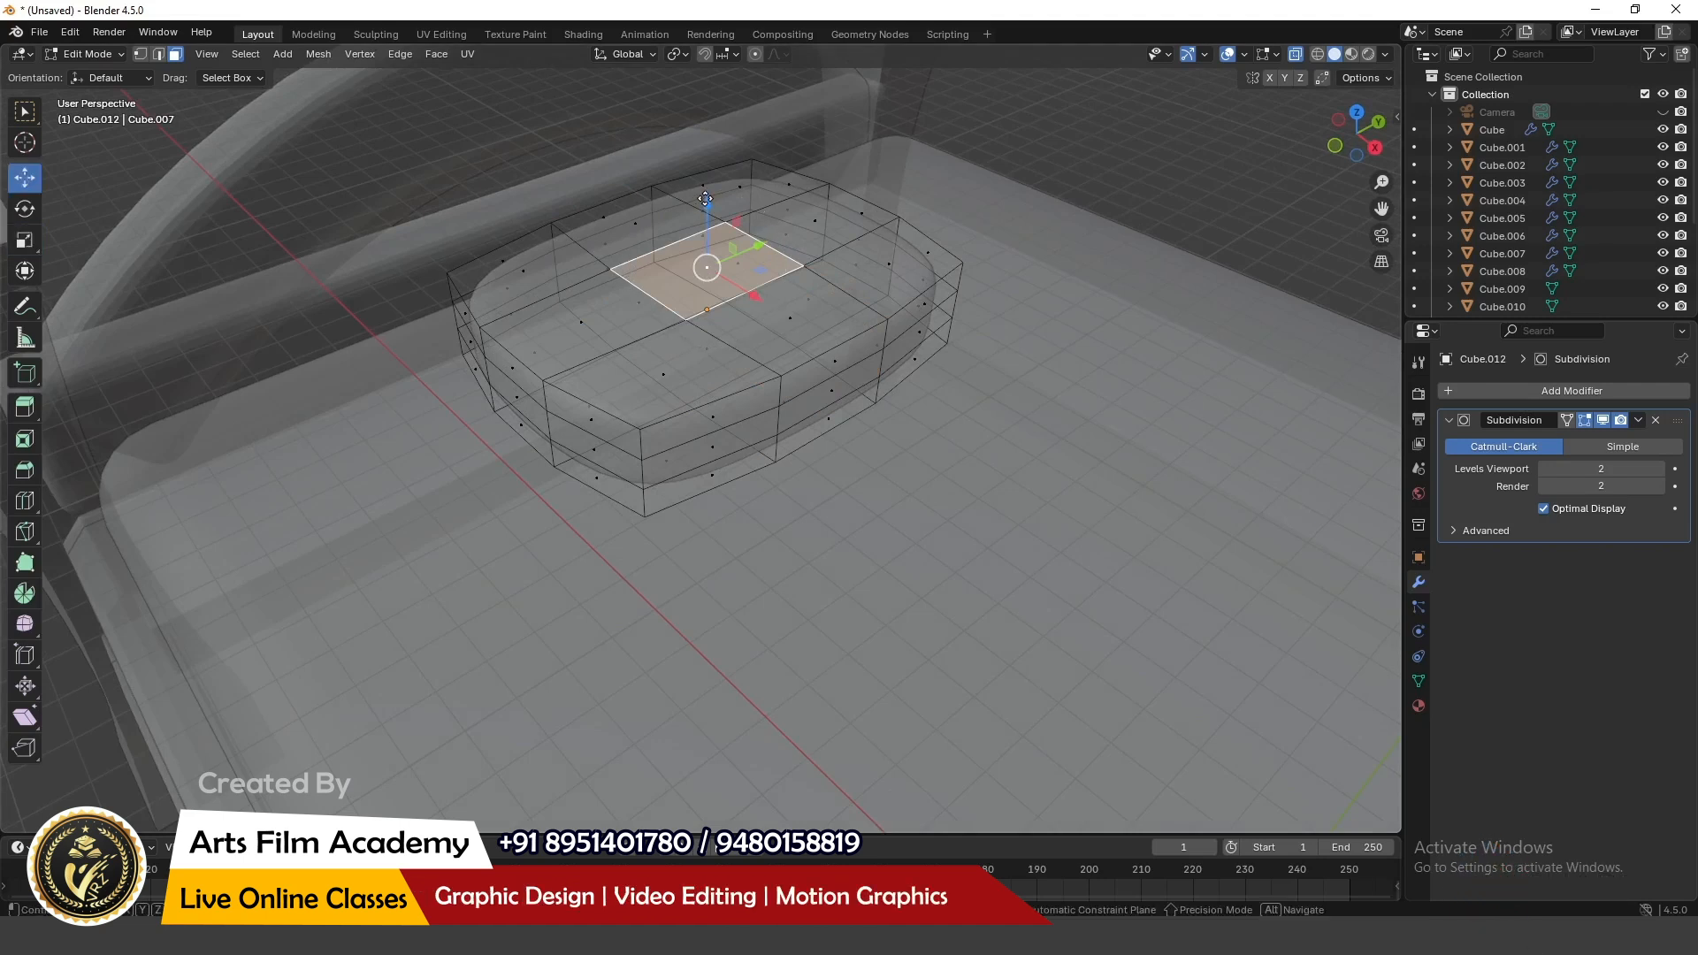
{"action": "left_click_drag", "start_coordinate": [705, 198], "coordinate": [702, 171]}
{"action": "left_click", "coordinate": [92, 55]}
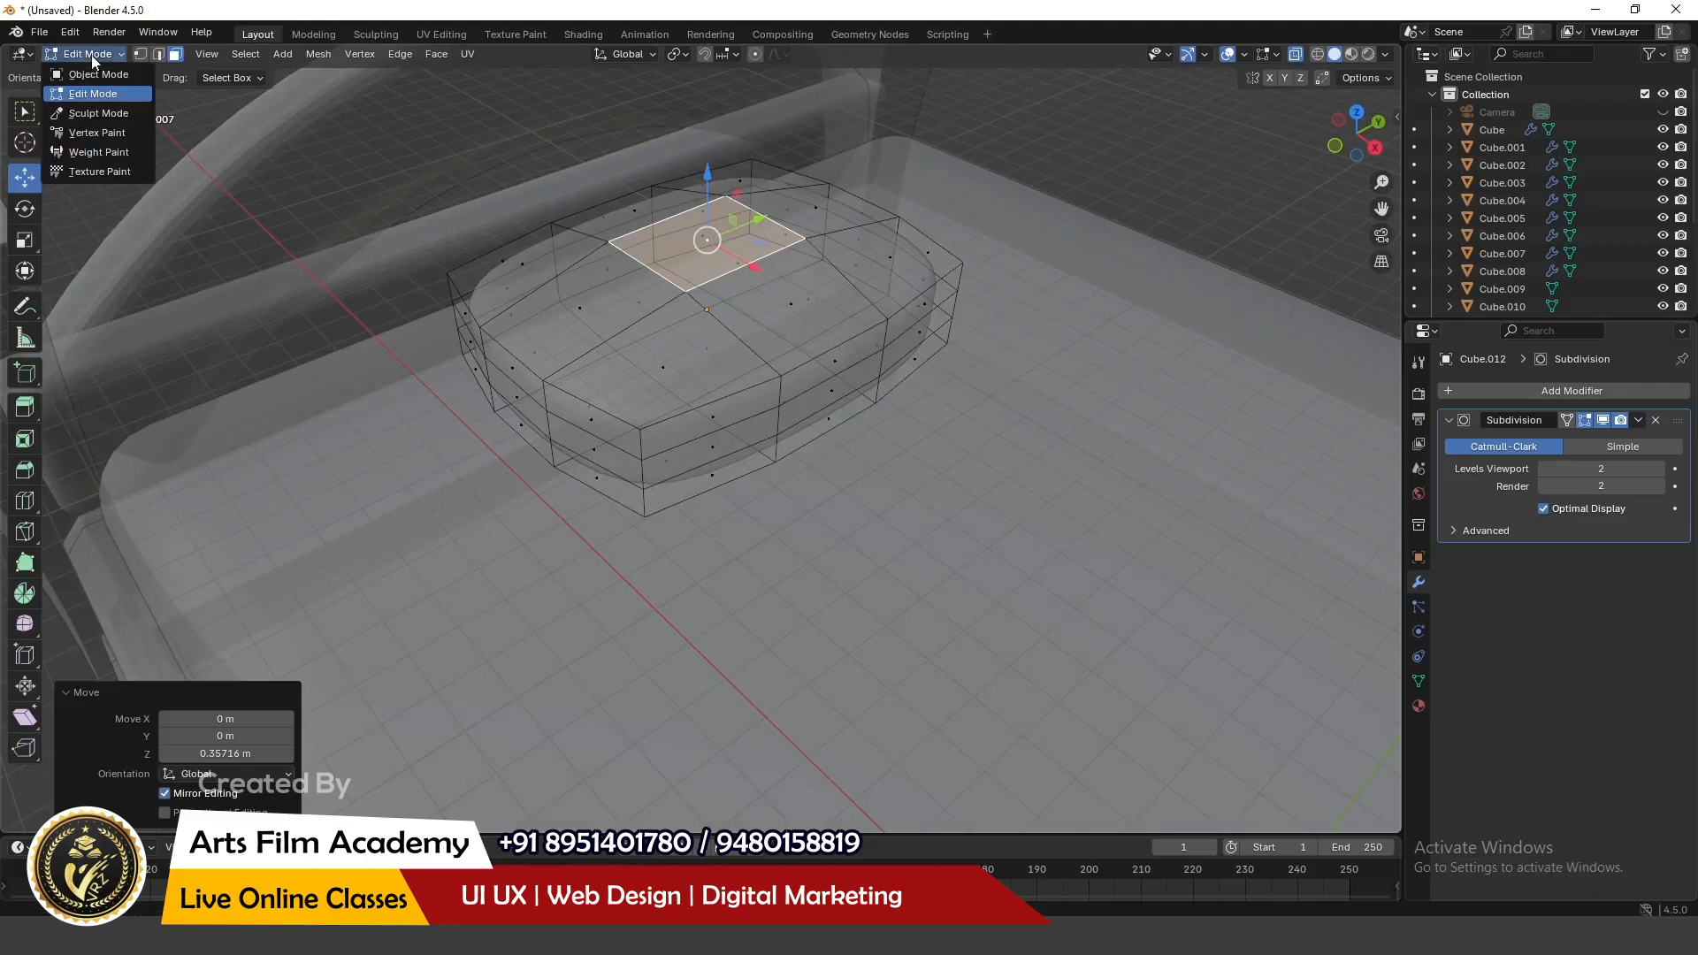
{"action": "left_click", "coordinate": [93, 76]}
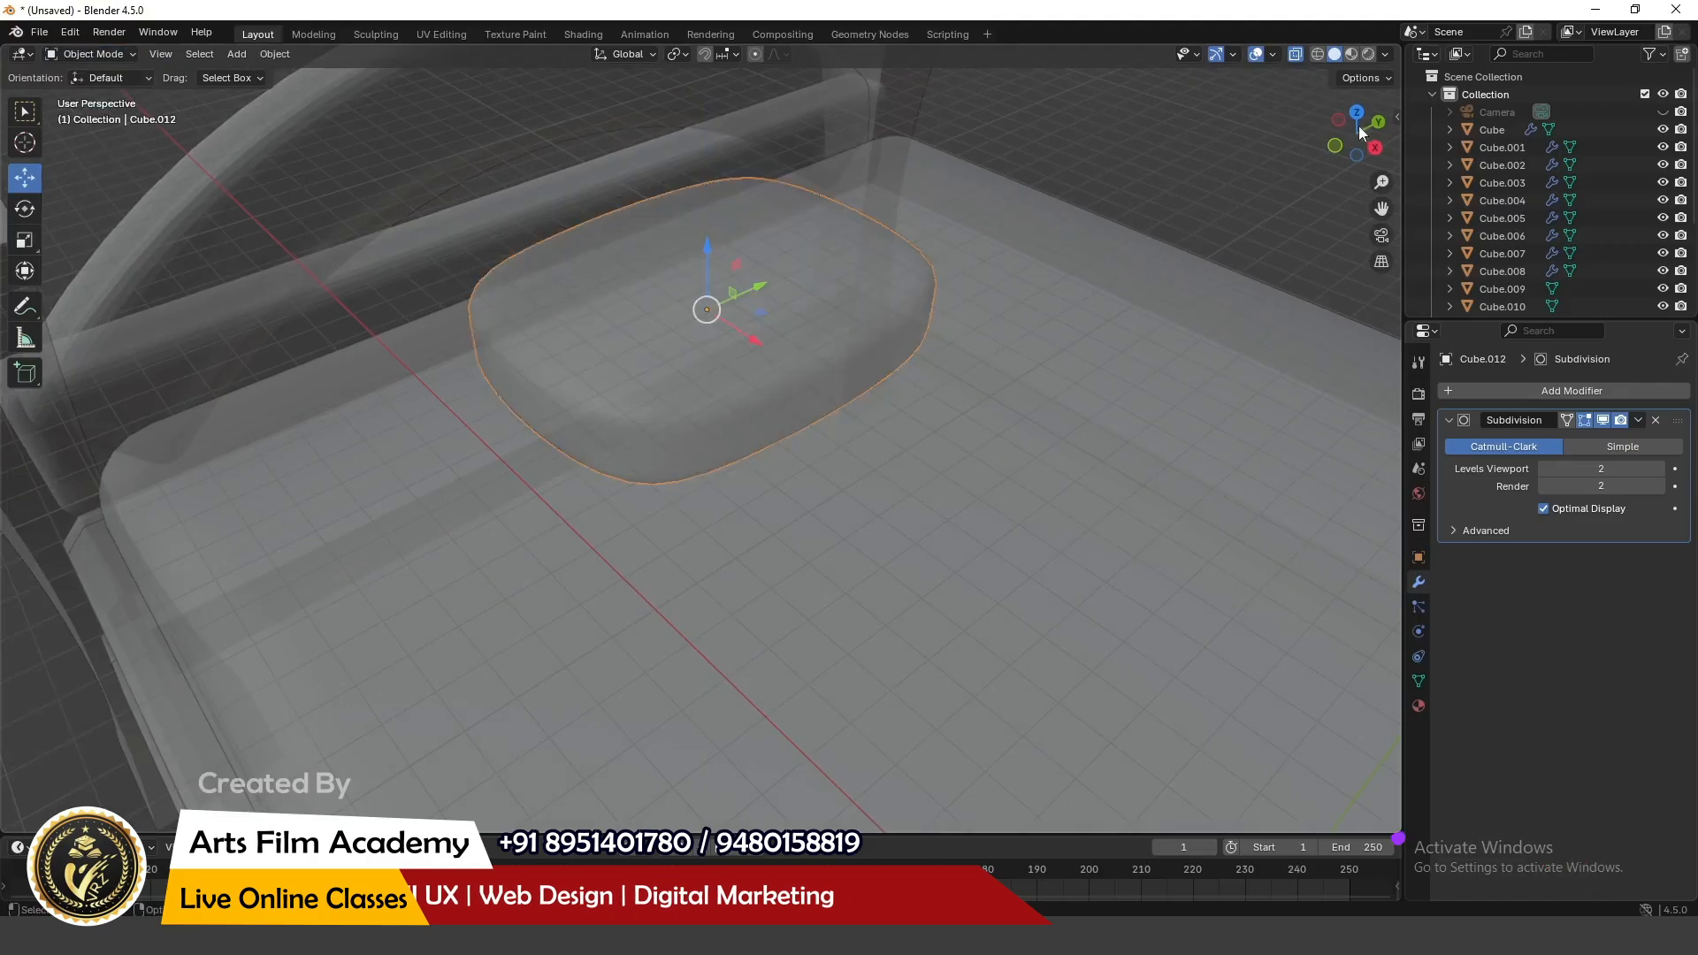
{"action": "left_click", "coordinate": [1296, 55]}
Step: Duplicate the mattress in place, cancelling the copy's movement
{"action": "middle_click_drag", "start_coordinate": [1154, 162], "coordinate": [717, 406]}
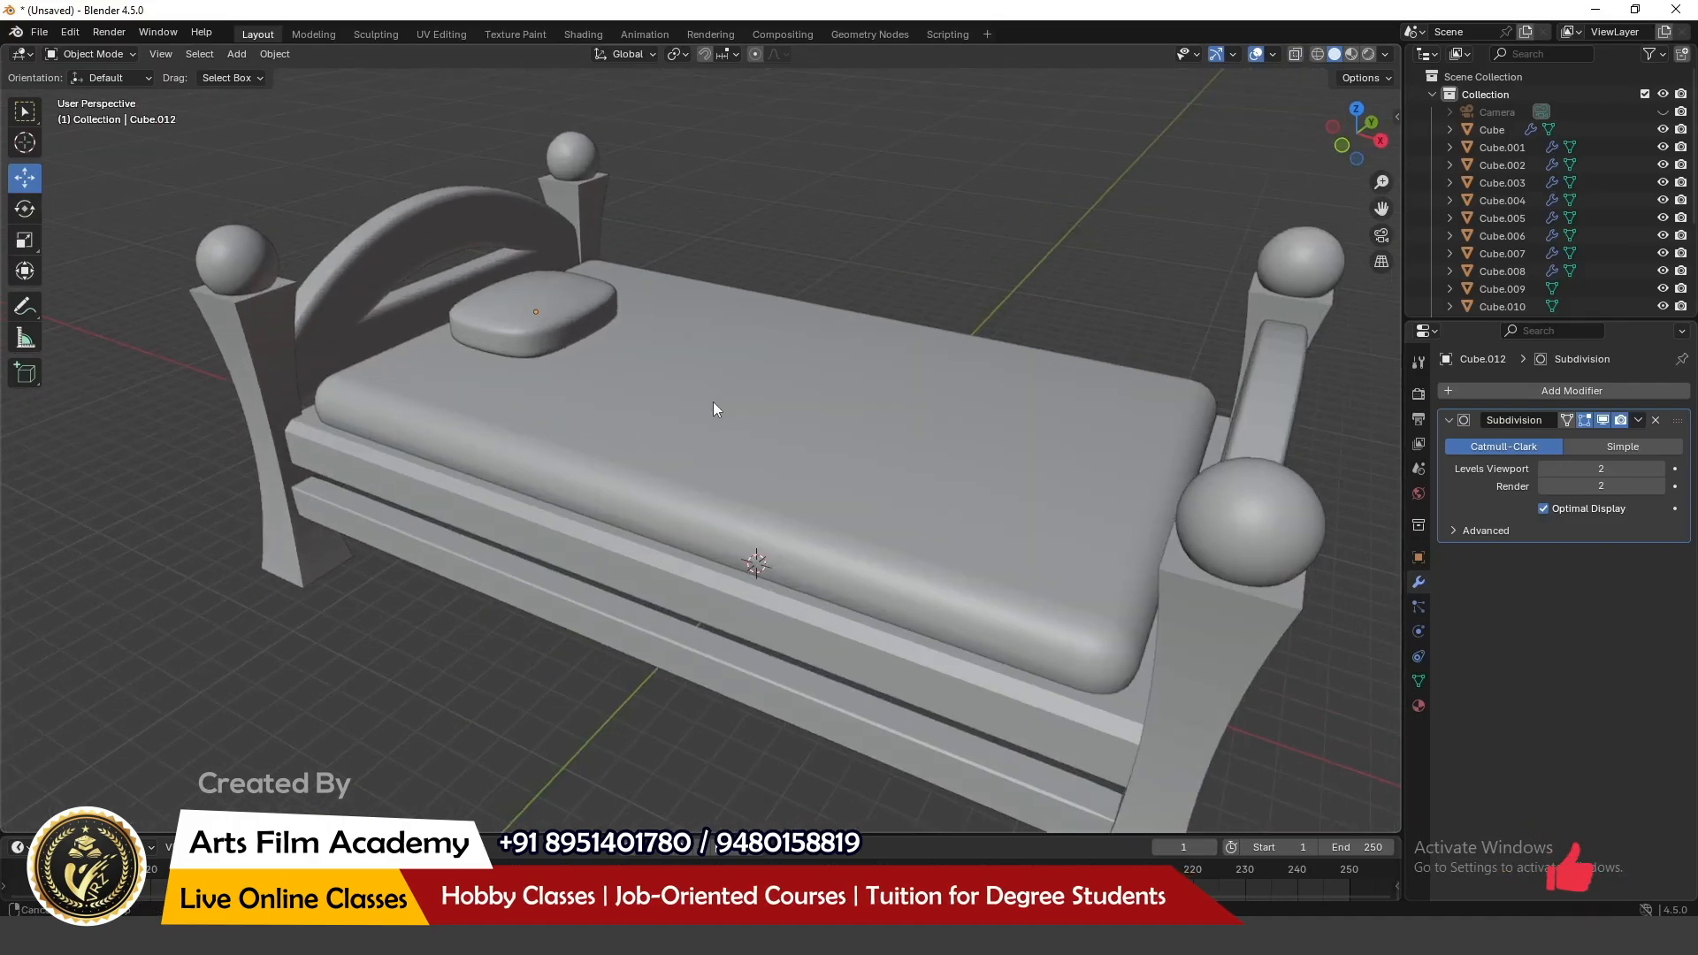
{"action": "left_click", "coordinate": [724, 406]}
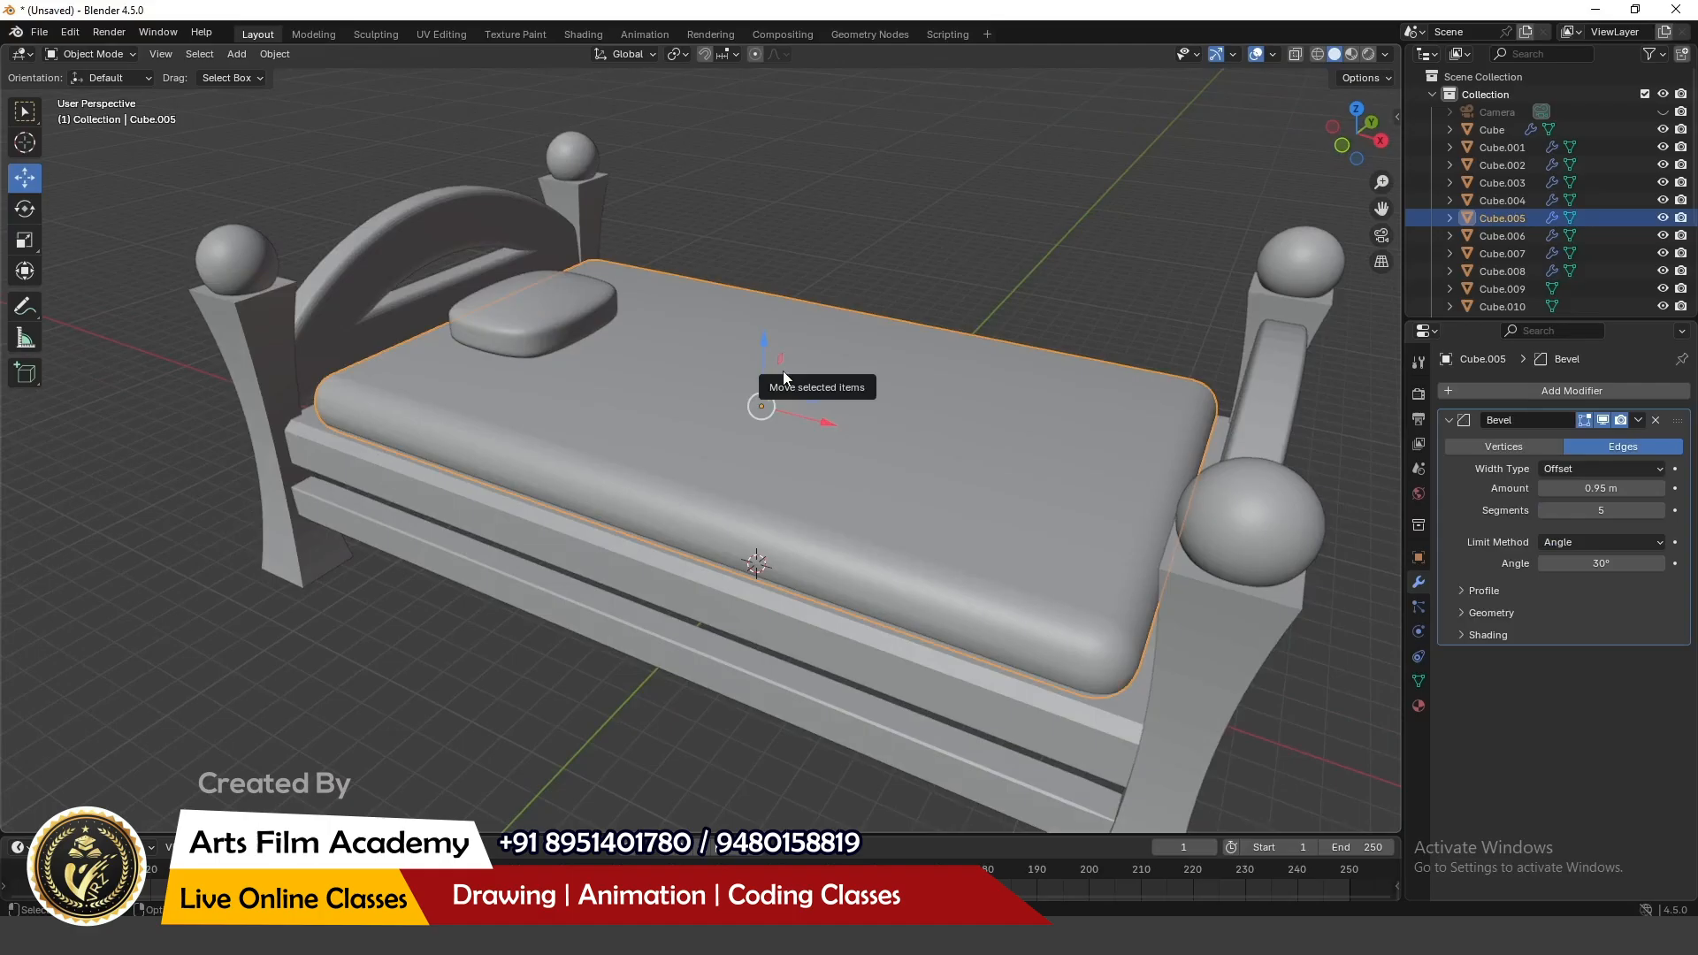
{"action": "key", "text": "shift+d"}
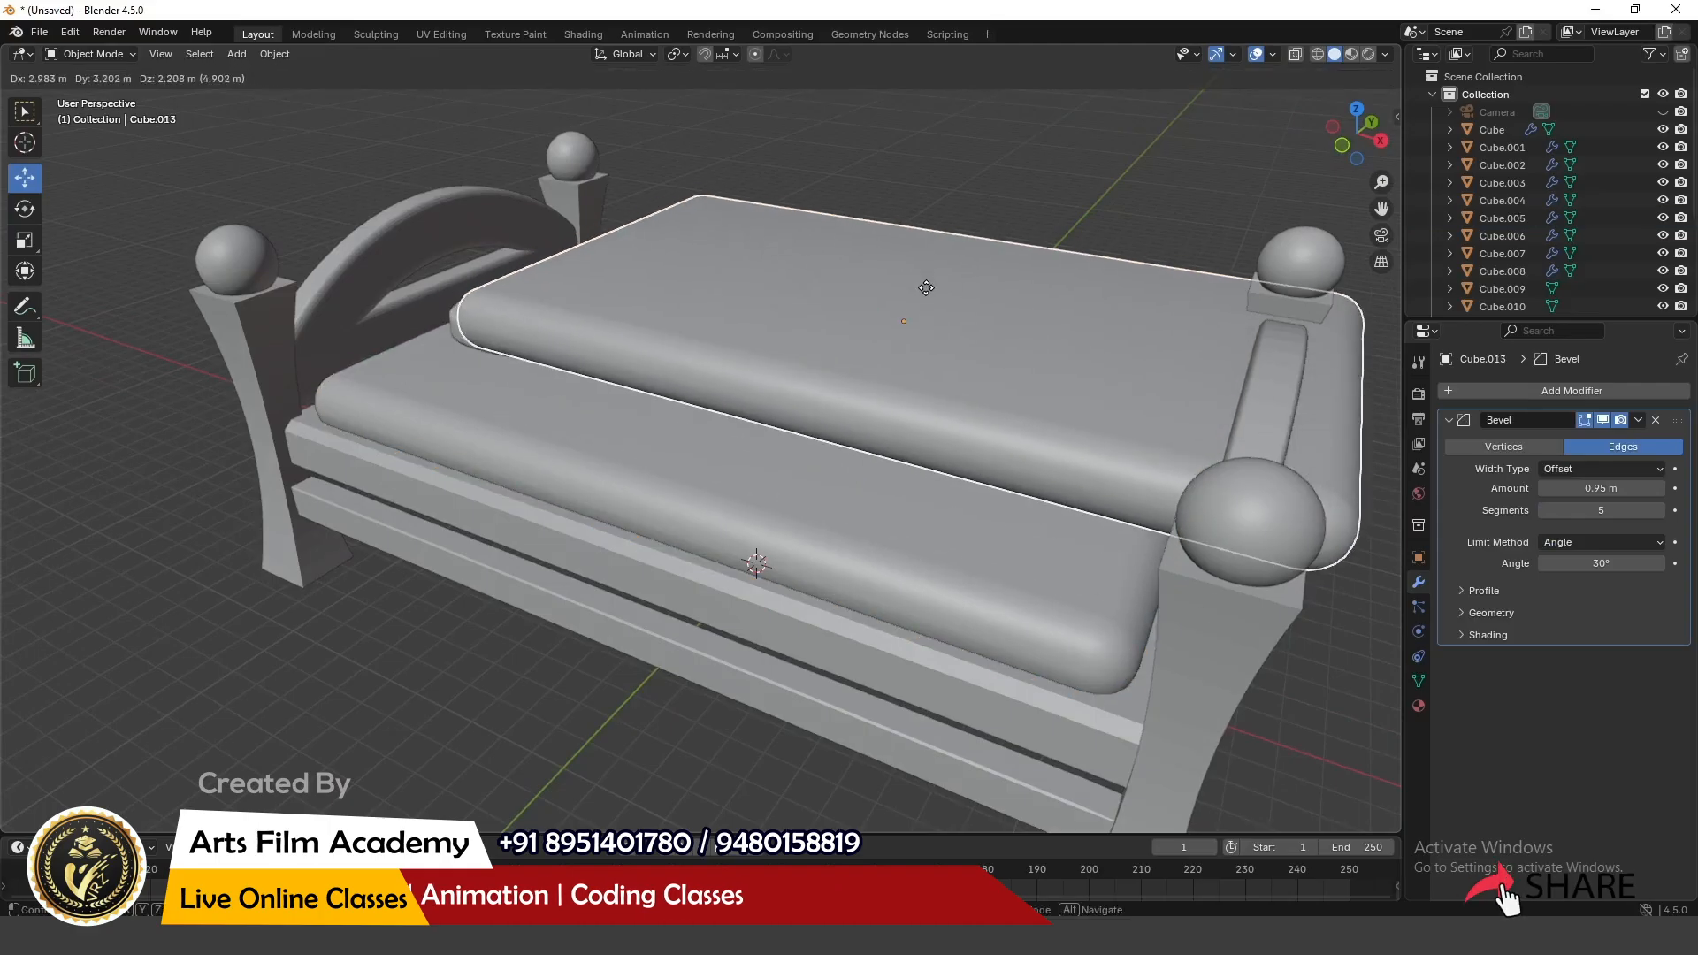
{"action": "right_click", "coordinate": [926, 288]}
{"action": "middle_click_drag", "start_coordinate": [926, 288], "coordinate": [770, 487]}
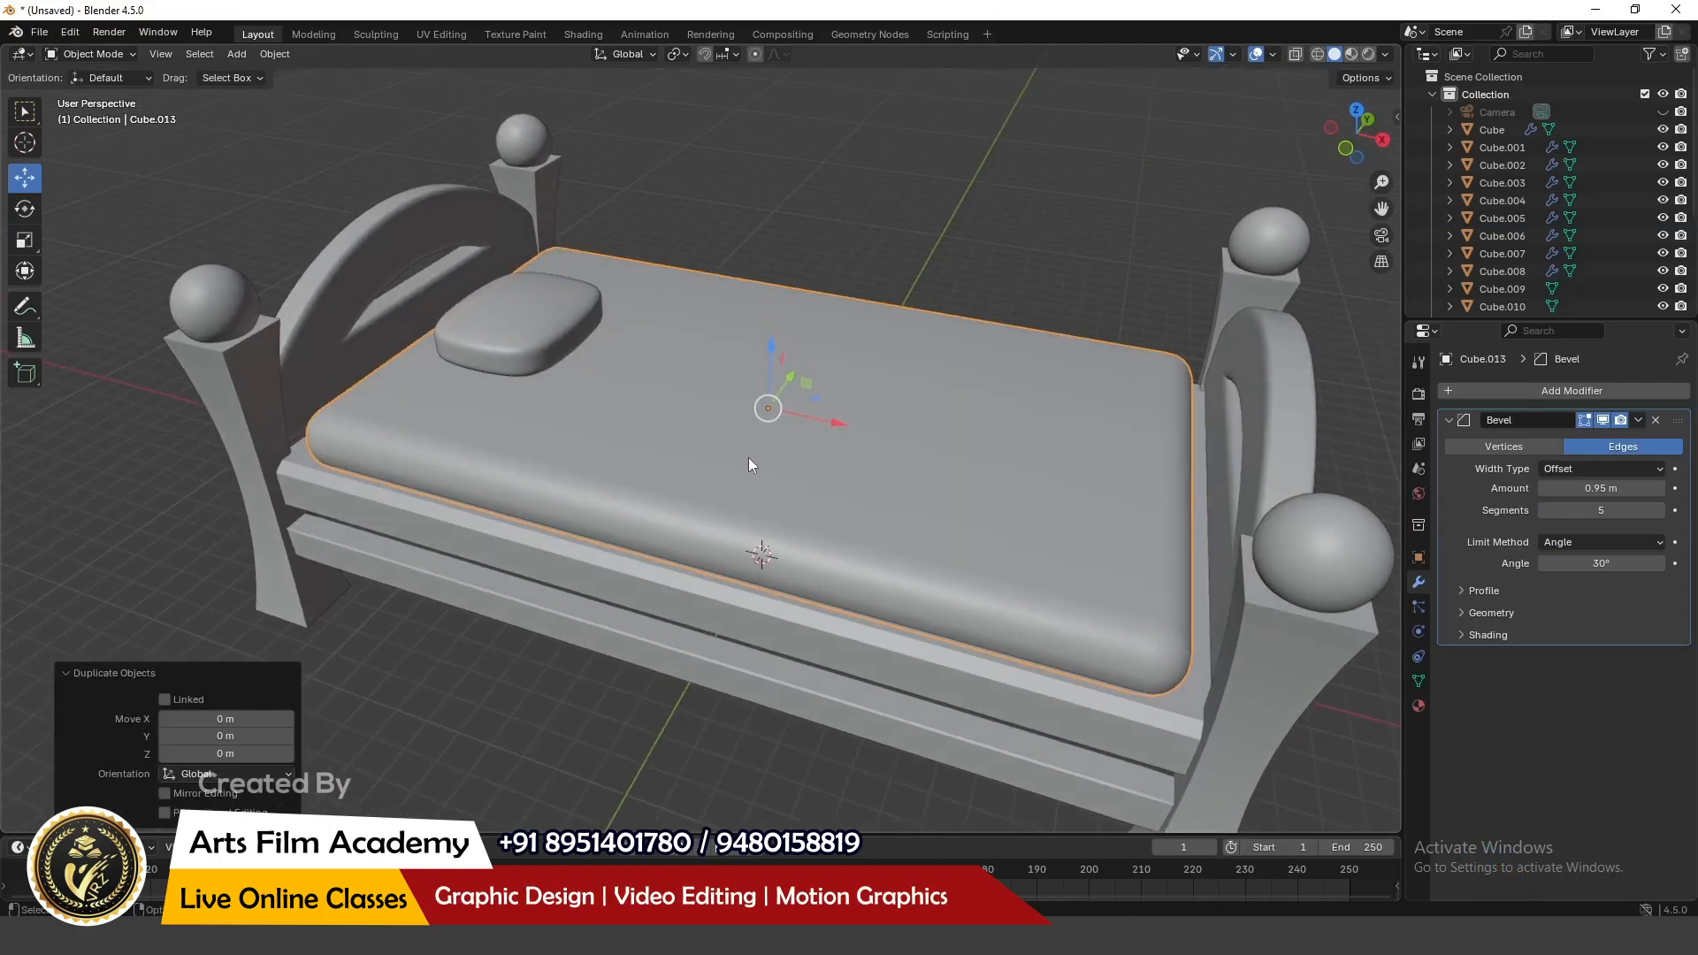
Step: Shorten the mattress copy along X and move it 6.6686 m along X to the foot end as a blanket
{"action": "left_click", "coordinate": [26, 240]}
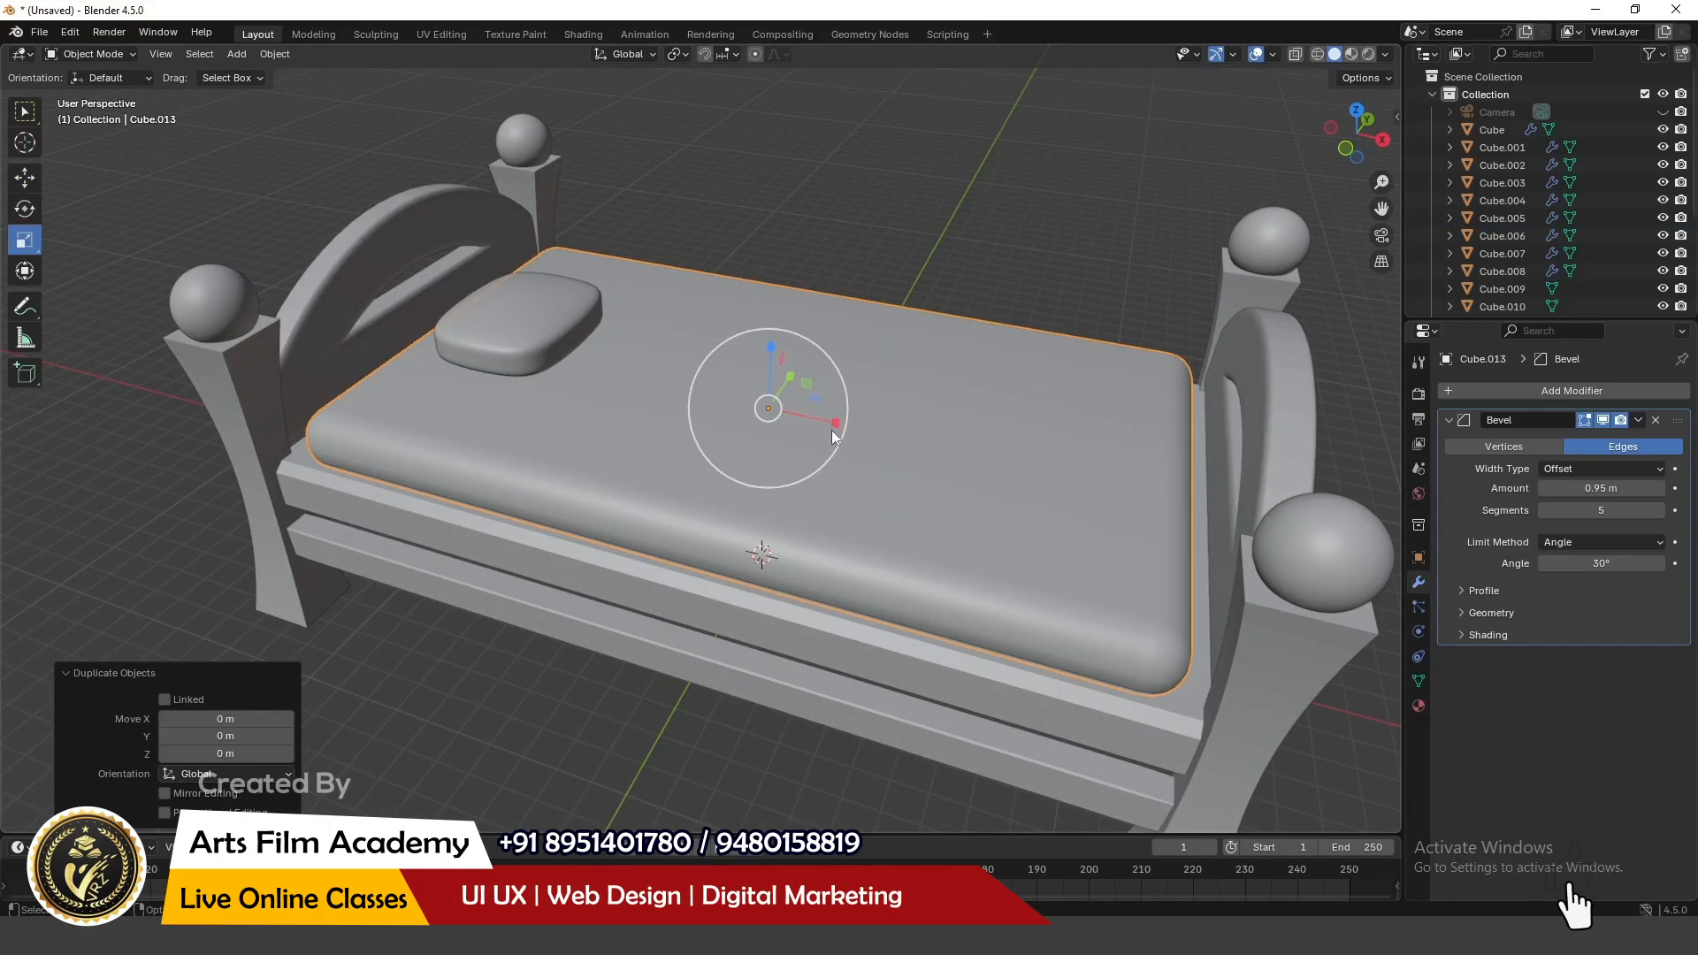
{"action": "left_click_drag", "start_coordinate": [833, 432], "coordinate": [1052, 497]}
{"action": "left_click", "coordinate": [24, 177]}
{"action": "middle_click_drag", "start_coordinate": [975, 497], "coordinate": [968, 501]}
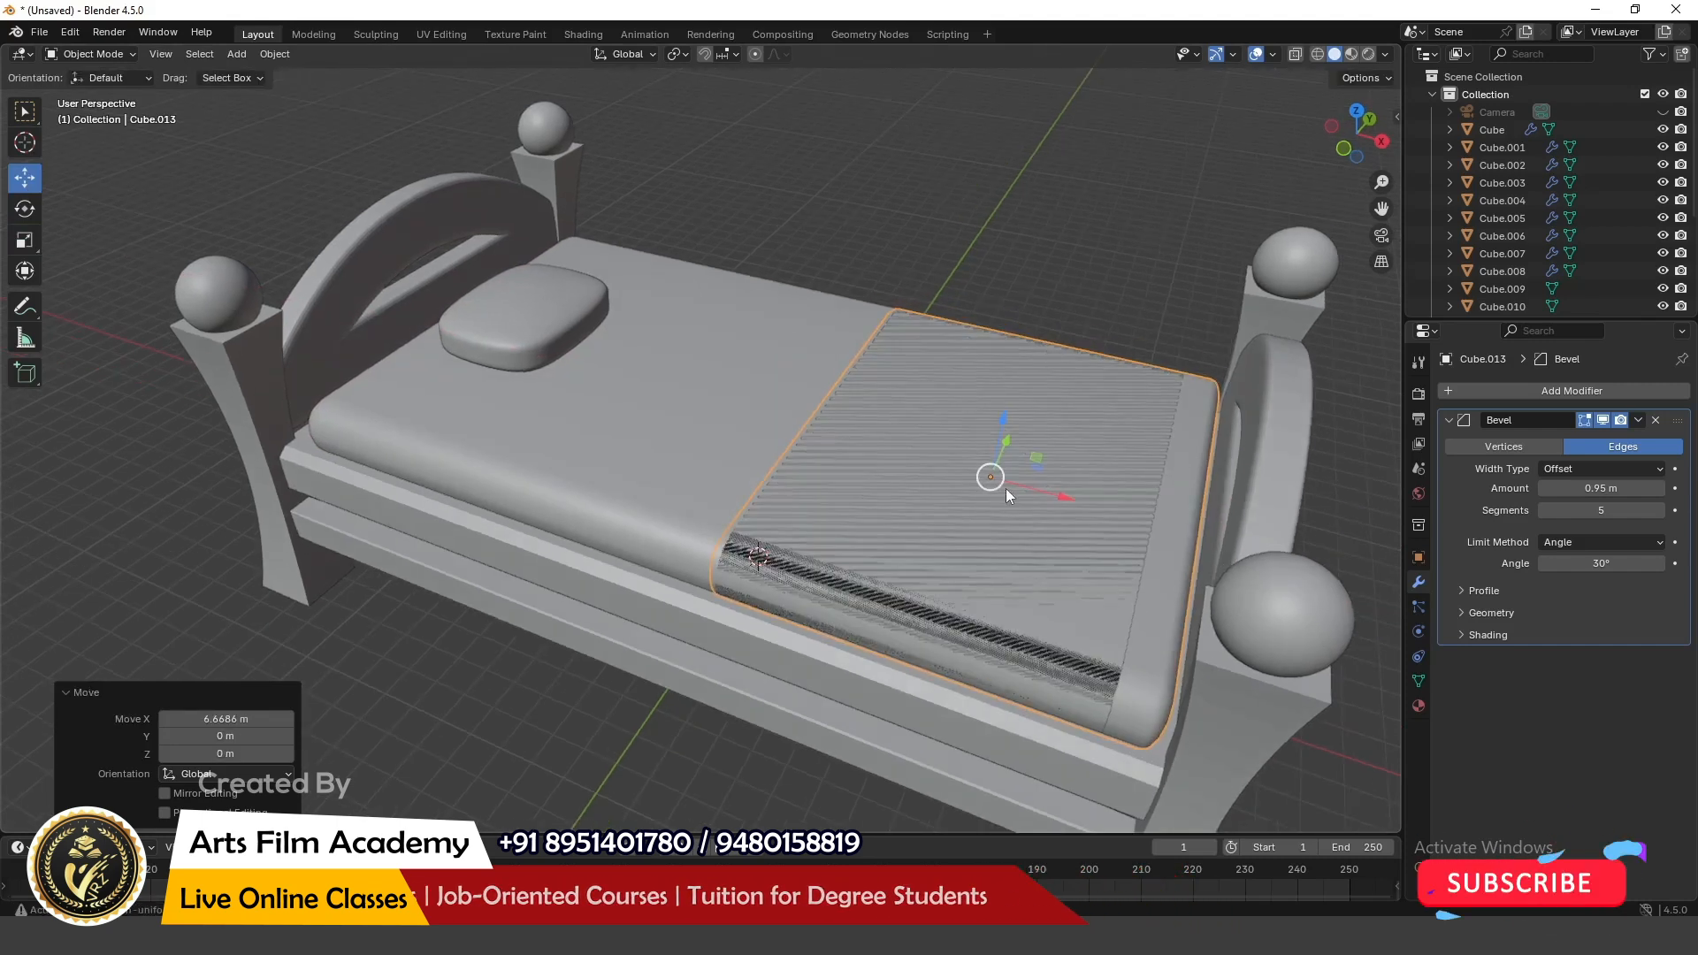
Step: Scale the blanket uniformly to about 1.04 so it wraps around the mattress, and deselect it
{"action": "key", "text": "s"}
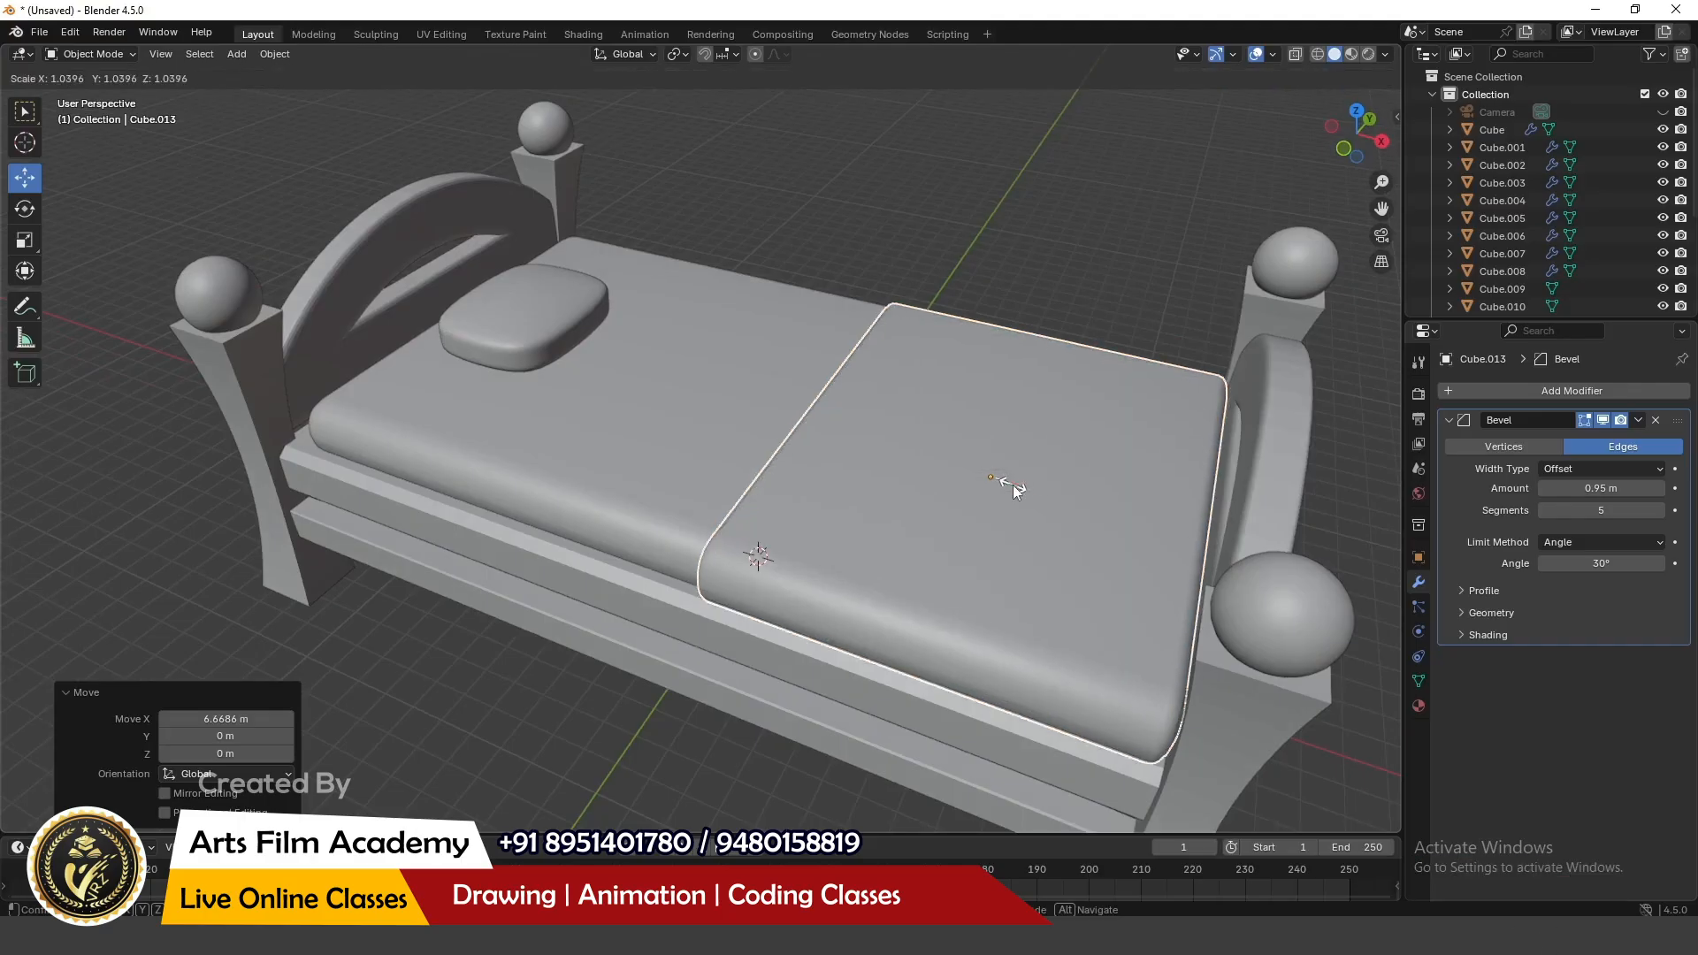
{"action": "left_click", "coordinate": [1013, 485]}
{"action": "left_click", "coordinate": [922, 237]}
{"action": "middle_click_drag", "start_coordinate": [906, 395], "coordinate": [947, 363]}
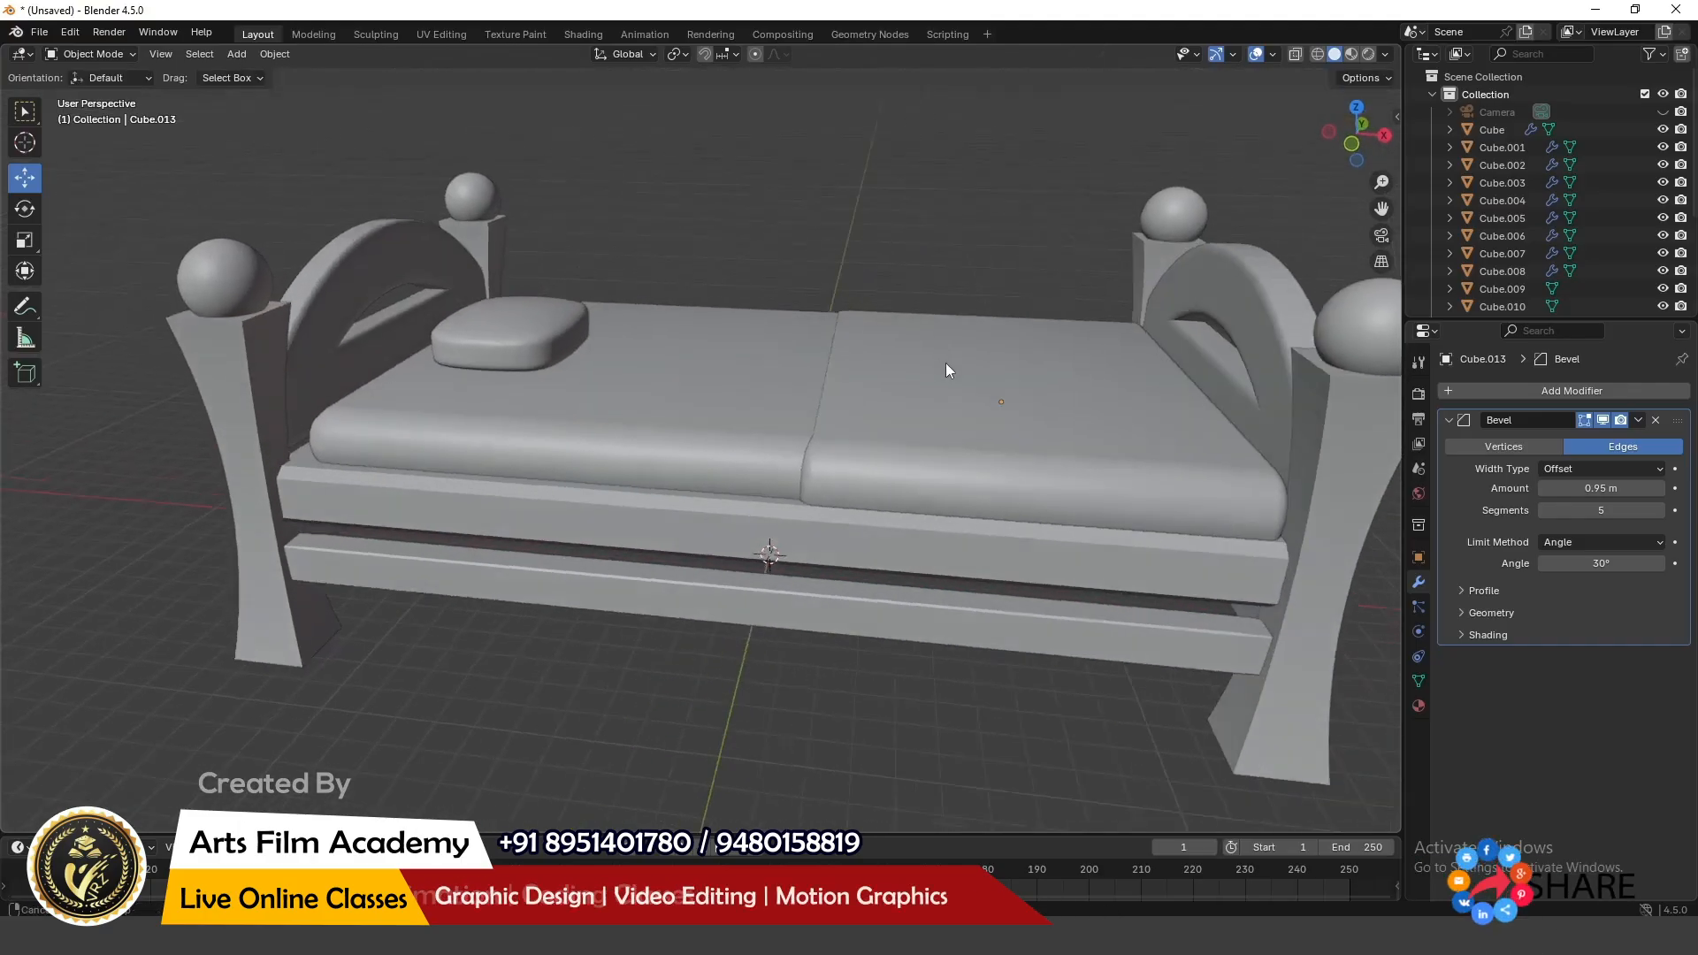
{"action": "scroll", "coordinate": [947, 363], "scroll_direction": "down", "scroll_amount": 3}
{"action": "middle_click_drag", "start_coordinate": [515, 169], "coordinate": [744, 178]}
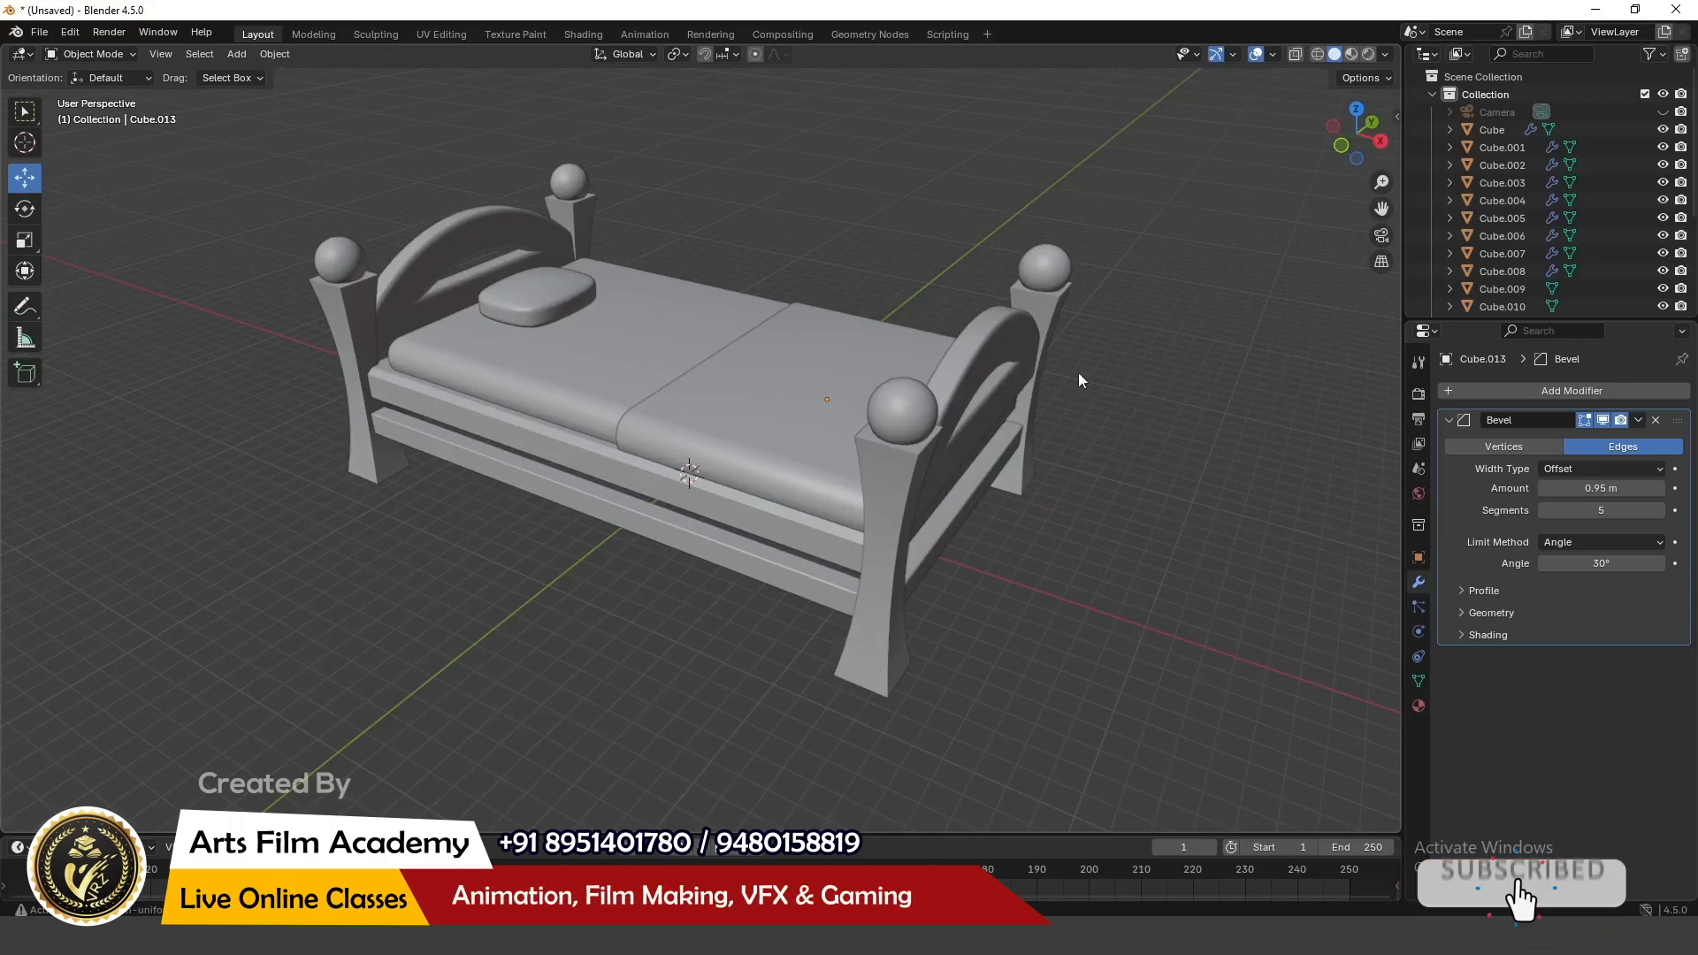
{"action": "scroll", "coordinate": [1077, 373], "scroll_direction": "down", "scroll_amount": 2}
{"action": "scroll", "coordinate": [926, 291], "scroll_direction": "up", "scroll_amount": 3}
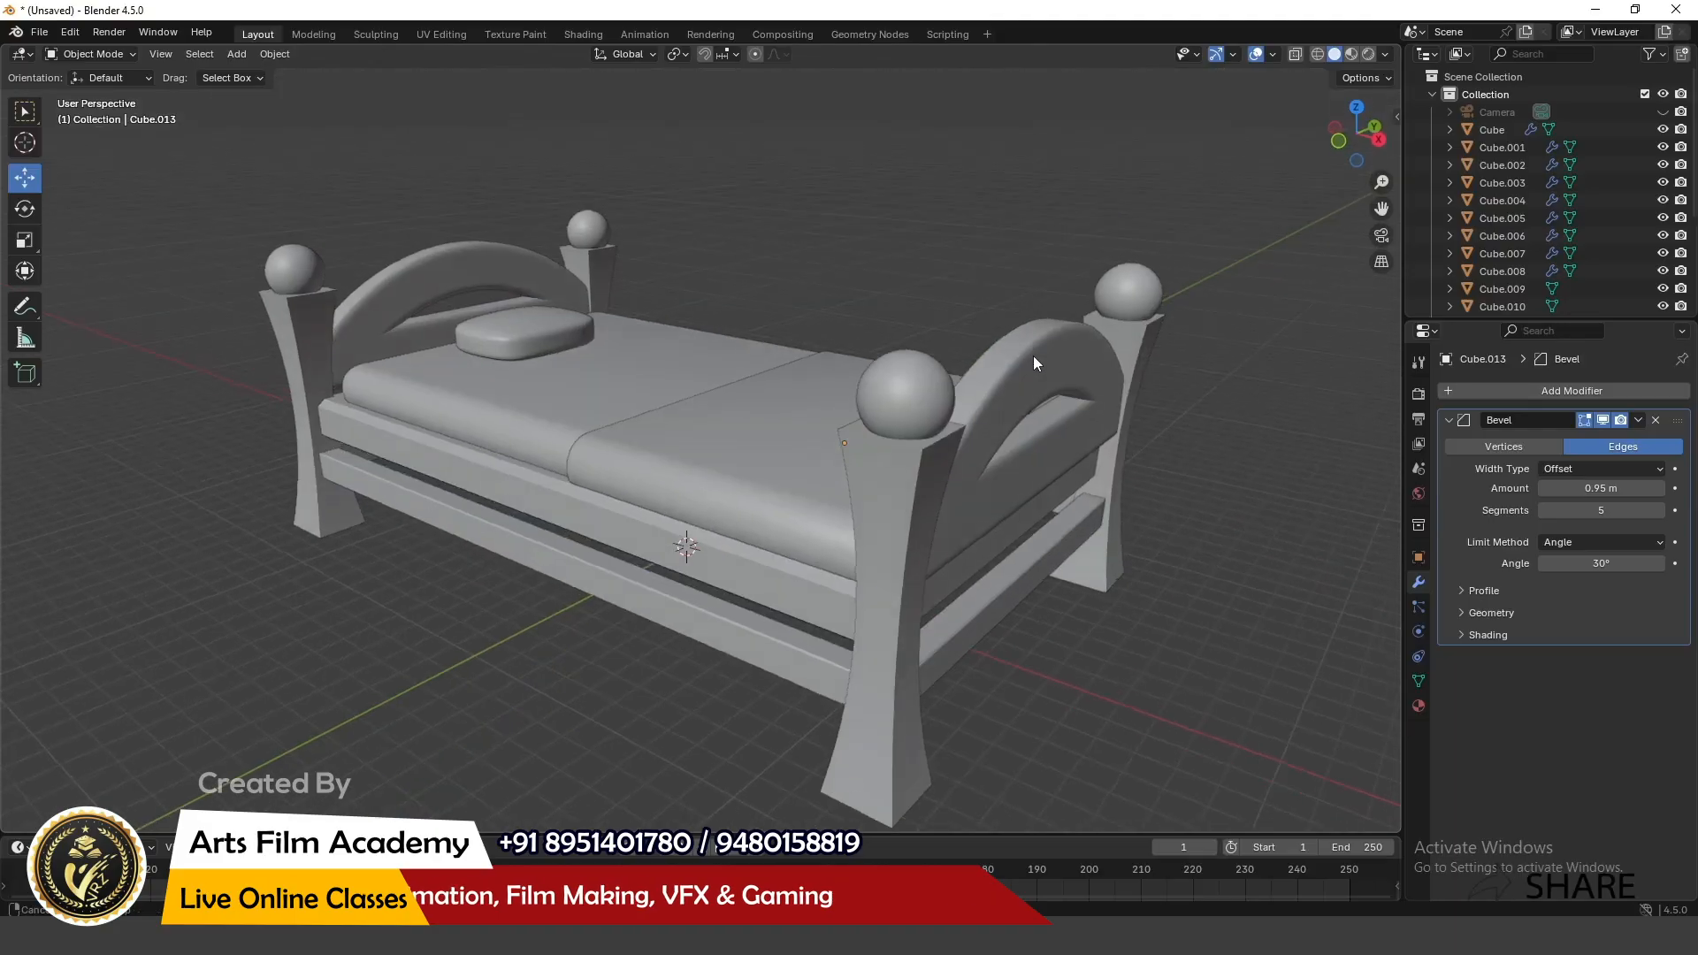